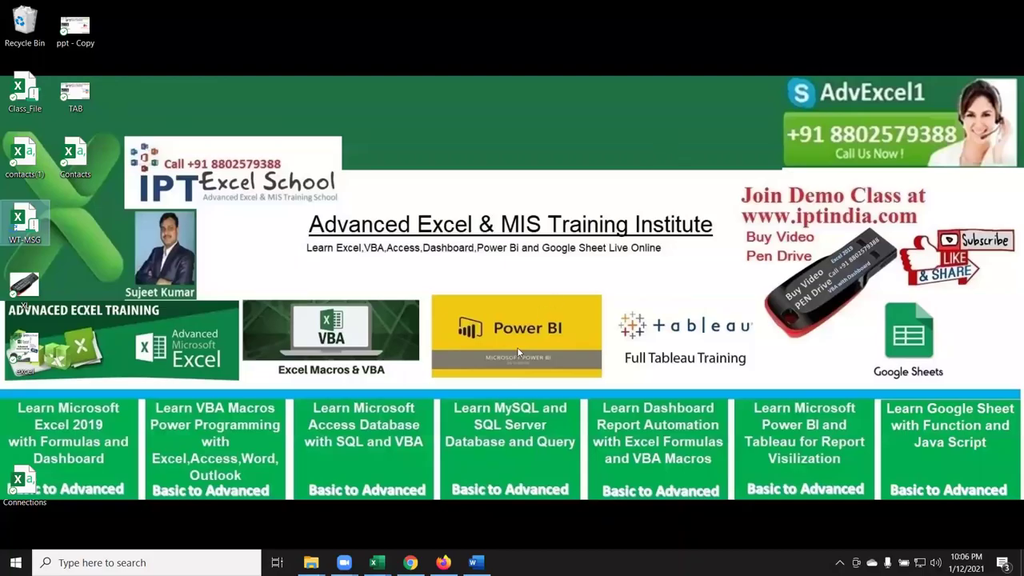
# Open the Cab Assignment3 document, read through its tax-slab table, then return to the Chart-1 workbook
pyautogui.click(473, 562)
pyautogui.scroll(3, 407, 326)
pyautogui.scroll(3, 407, 326)
pyautogui.scroll(3, 404, 326)
pyautogui.scroll(-1, 404, 324)
pyautogui.scroll(2, 403, 325)
pyautogui.scroll(-4, 406, 327)
pyautogui.scroll(-3, 409, 353)
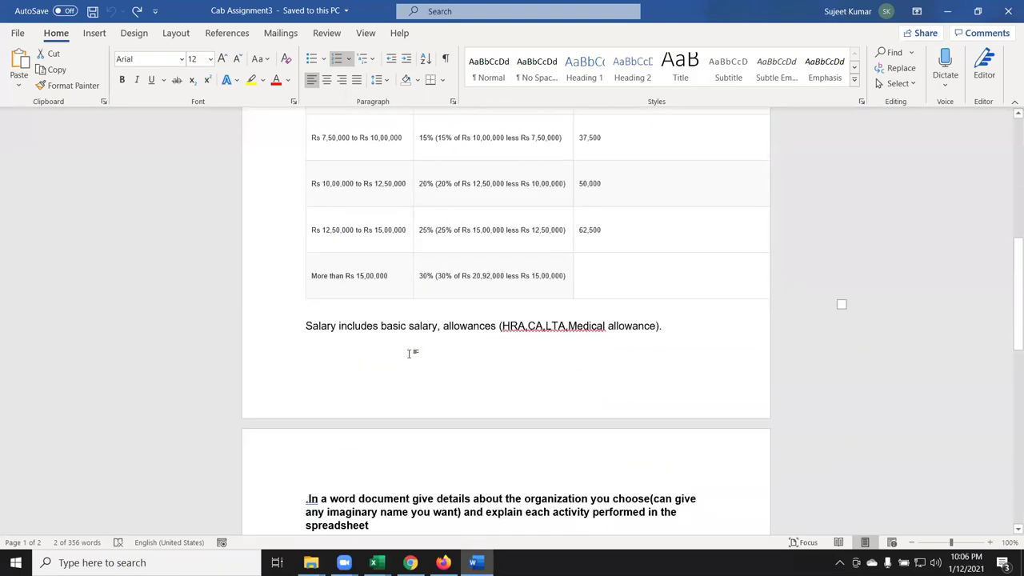
pyautogui.scroll(3, 409, 353)
pyautogui.scroll(5, 409, 353)
pyautogui.scroll(2, 410, 356)
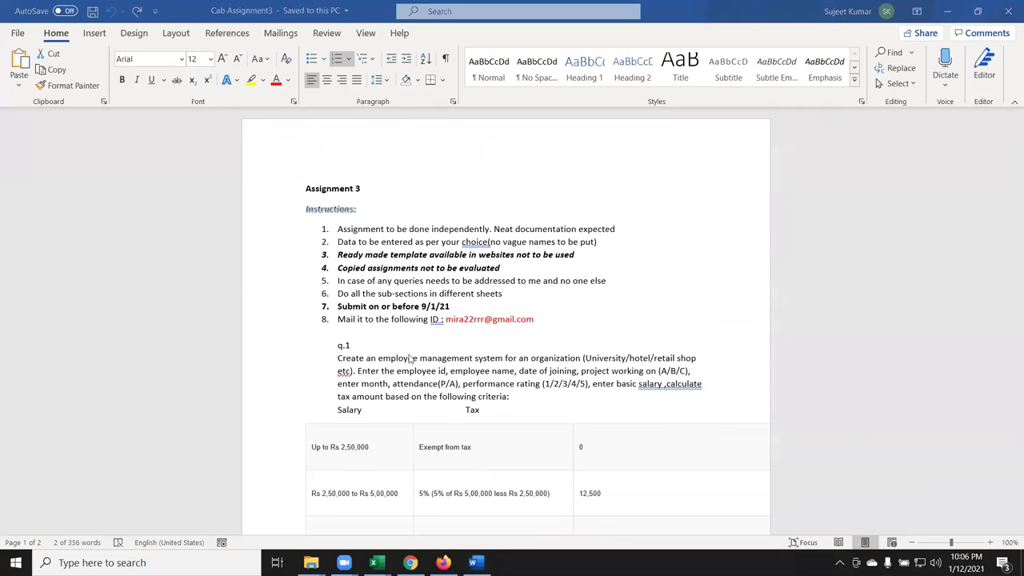
pyautogui.hotkey('alt', 'Tab')
# Save the Chart-1 workbook, then inspect the Emp ID, Name and DOJ headers on Data-2010(Q5)
pyautogui.click(109, 295)
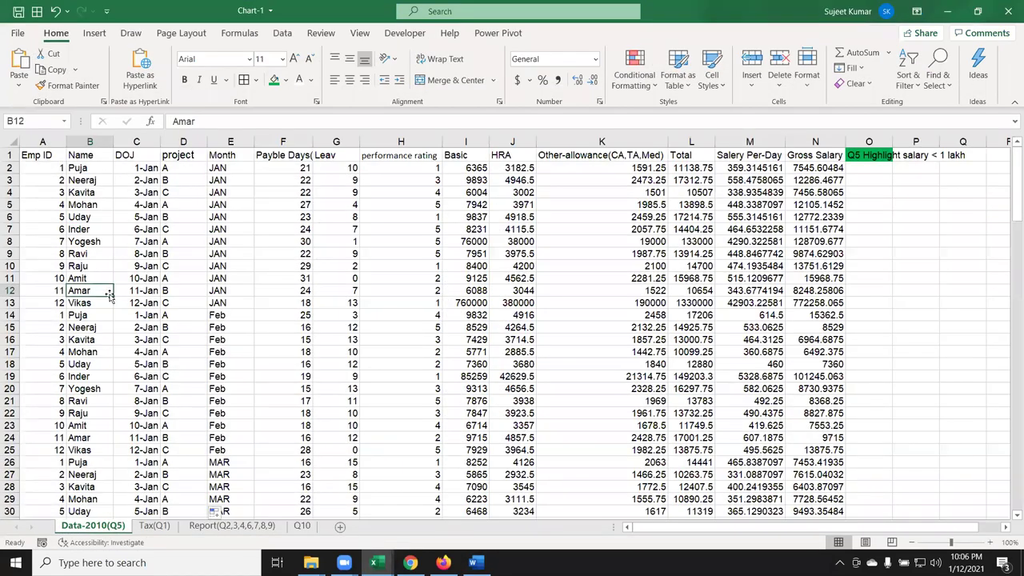
pyautogui.hotkey('ctrl', 's')
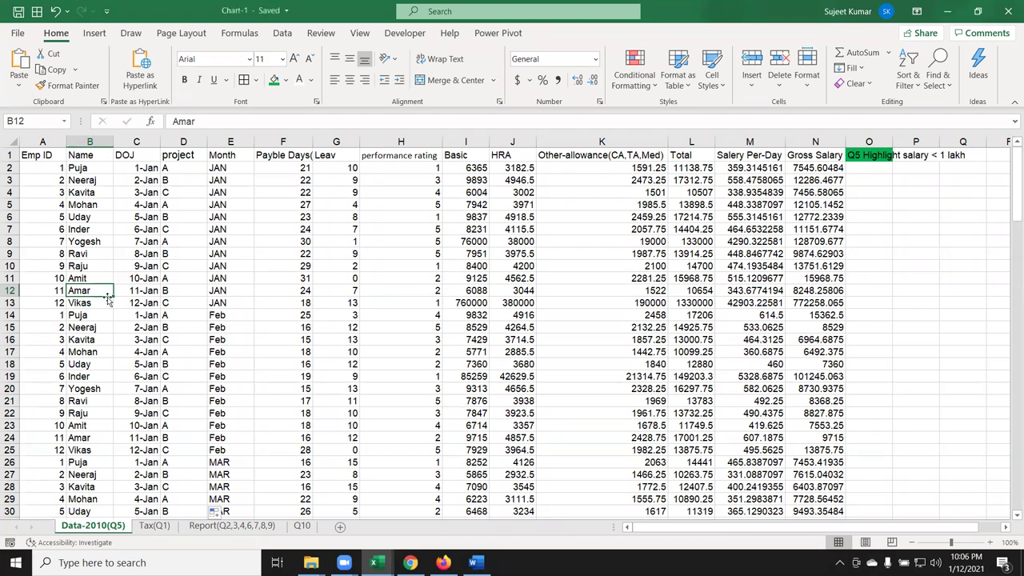
pyautogui.click(46, 166)
pyautogui.press('Up')
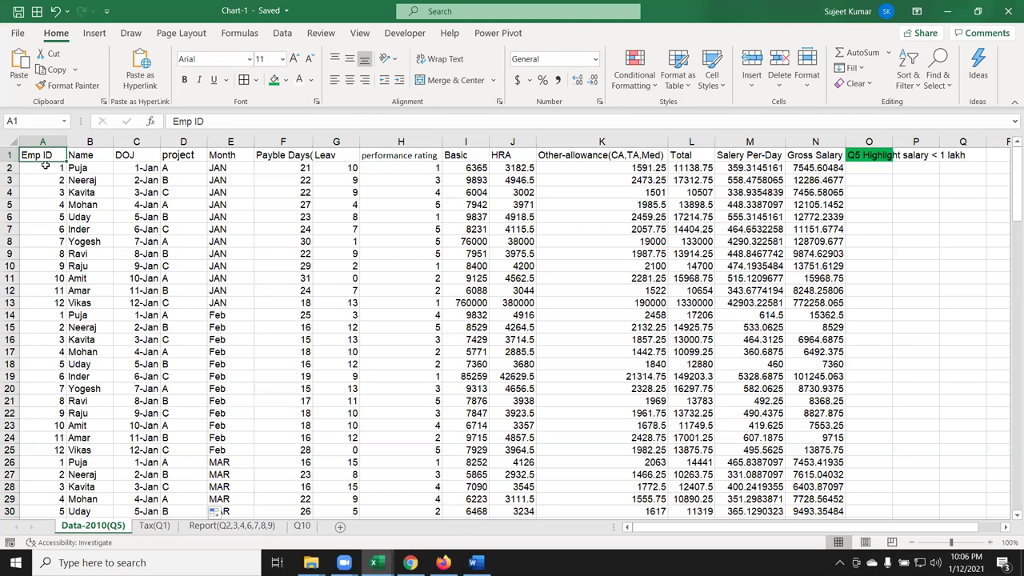
pyautogui.press('Right')
pyautogui.press('Right')
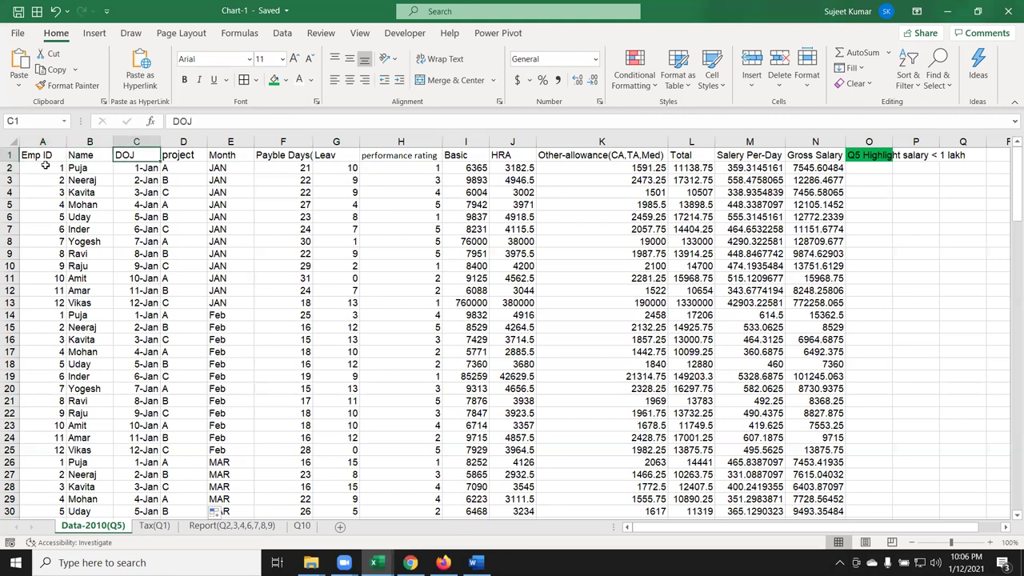
# Check the project and Month columns from header to last entry
pyautogui.press('Right')
pyautogui.press('Left')
pyautogui.press('Down')
pyautogui.press('Up')
pyautogui.press('Right')
pyautogui.press('Down')
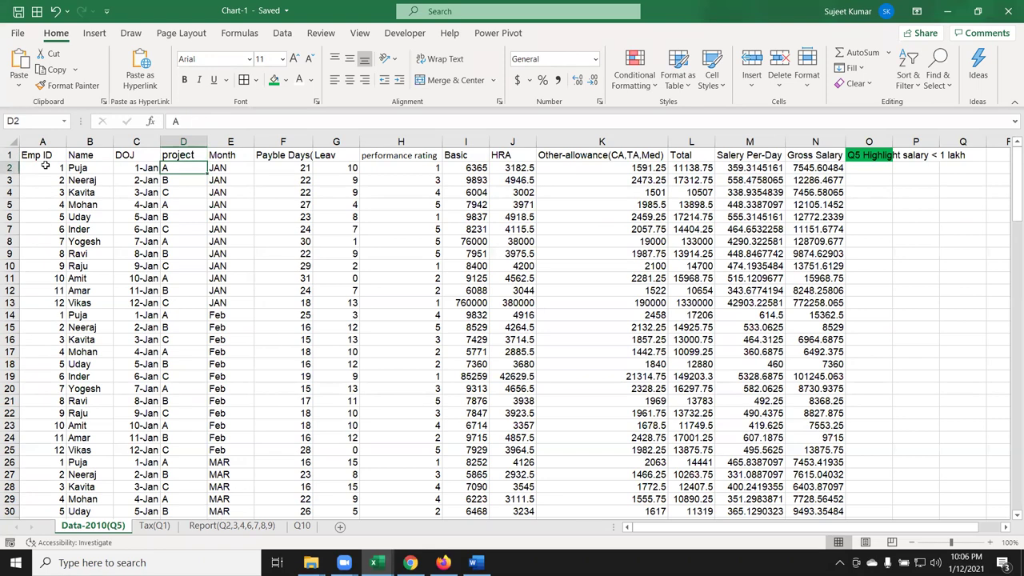
pyautogui.hotkey('ctrl', 'Down')
pyautogui.hotkey('ctrl', 'Up')
pyautogui.press('Right')
pyautogui.press('Down')
pyautogui.hotkey('ctrl', 'Down')
pyautogui.hotkey('ctrl', 'Up')
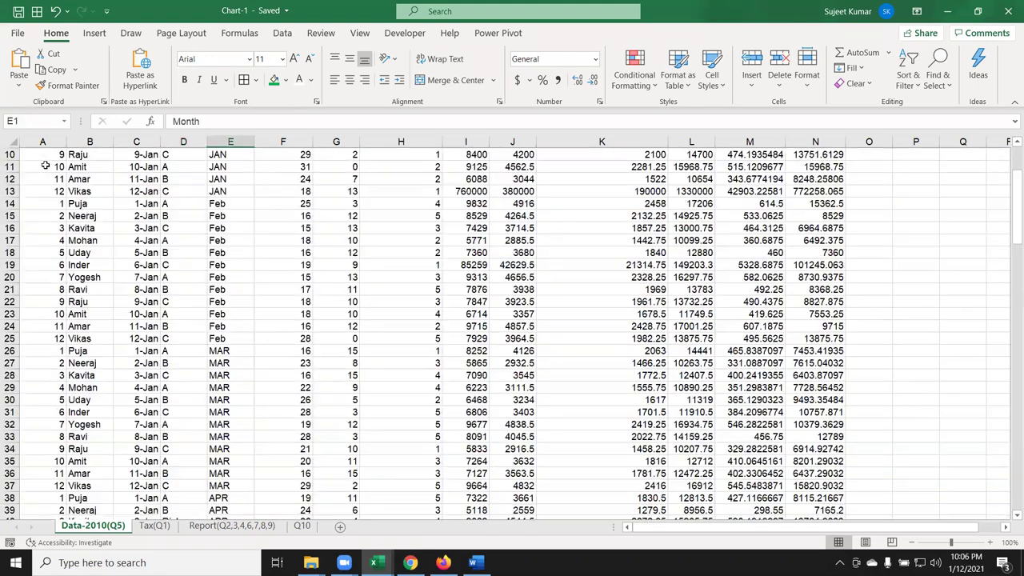
pyautogui.press('Down')
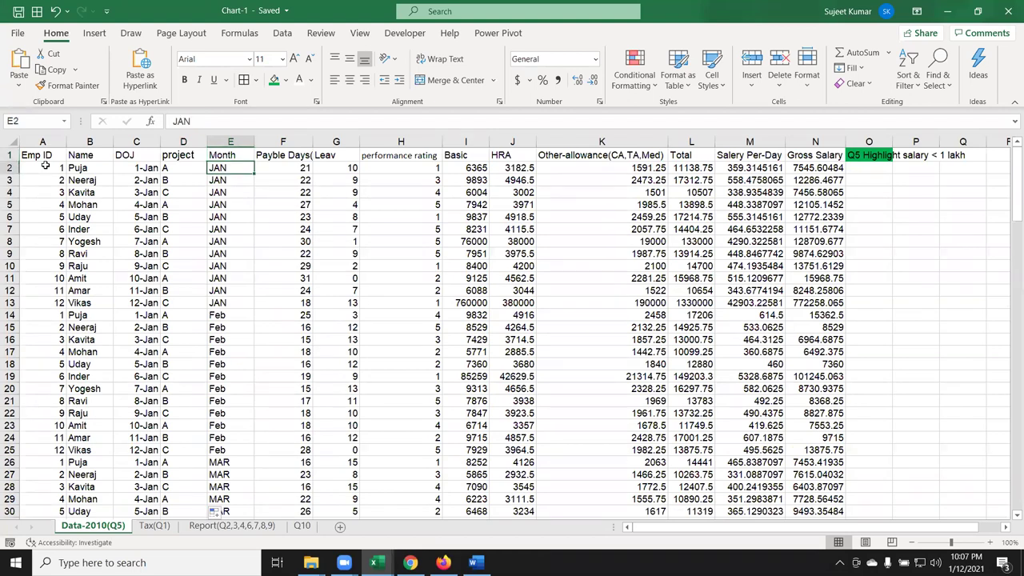
# Inspect the Payble Days column from top to bottom, ending on the Leav header
pyautogui.press('Right')
pyautogui.press('Up')
pyautogui.press('Down')
pyautogui.hotkey('ctrl', 'Down')
pyautogui.hotkey('ctrl', 'Up')
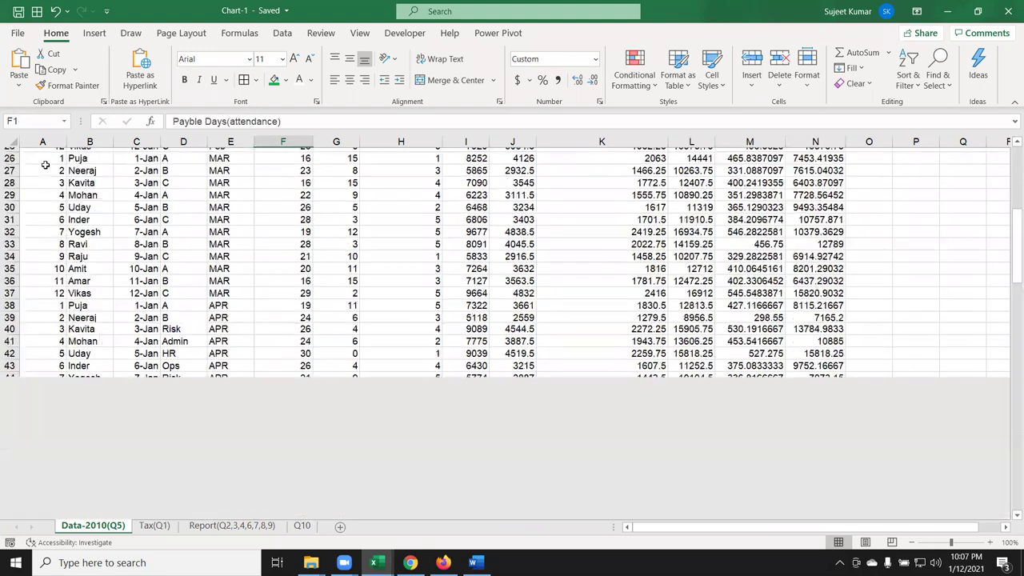
pyautogui.press('Down')
pyautogui.press('Up')
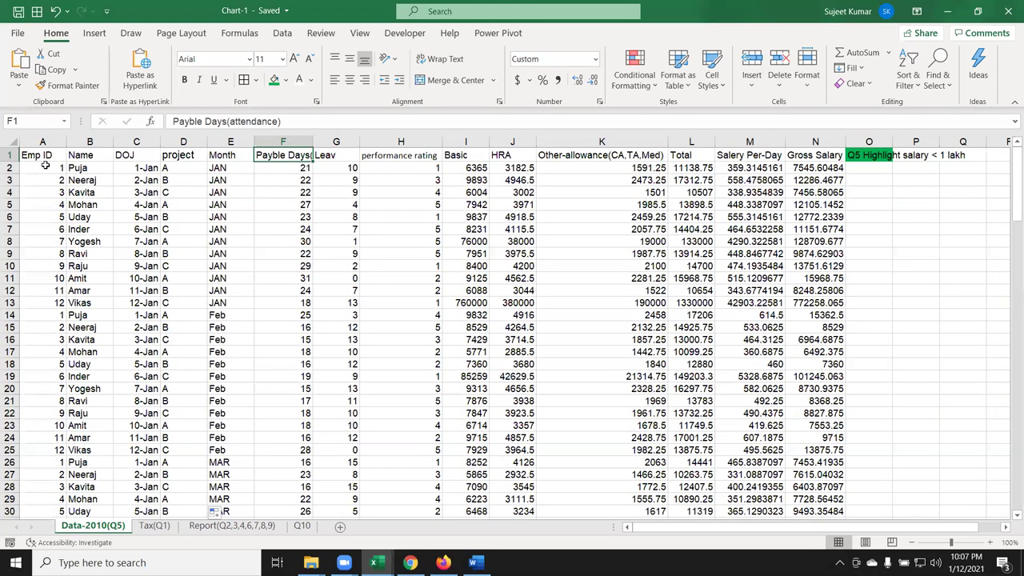
pyautogui.press('Down')
pyautogui.hotkey('ctrl', 'Down')
pyautogui.hotkey('ctrl', 'Up')
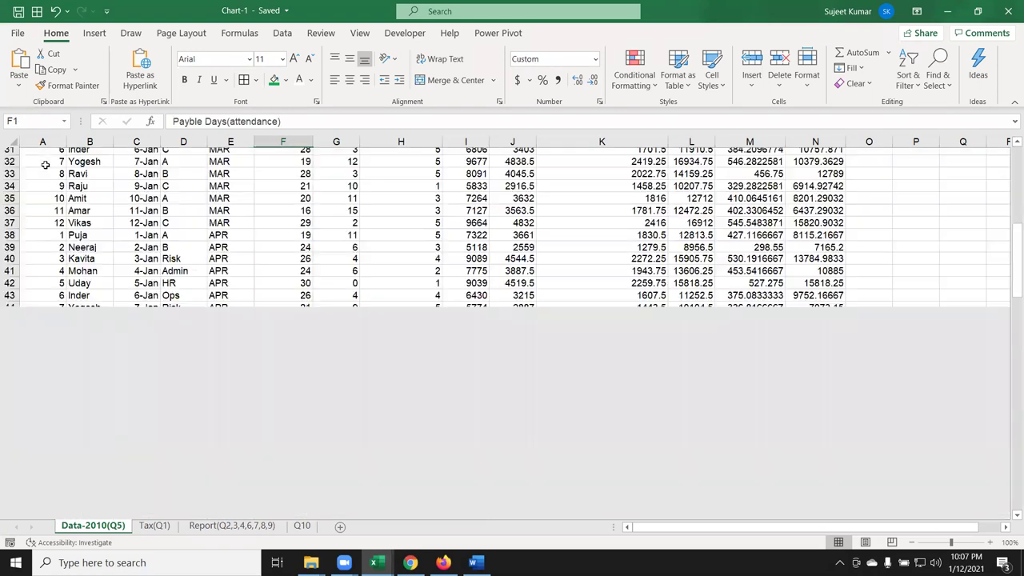
pyautogui.press('Right')
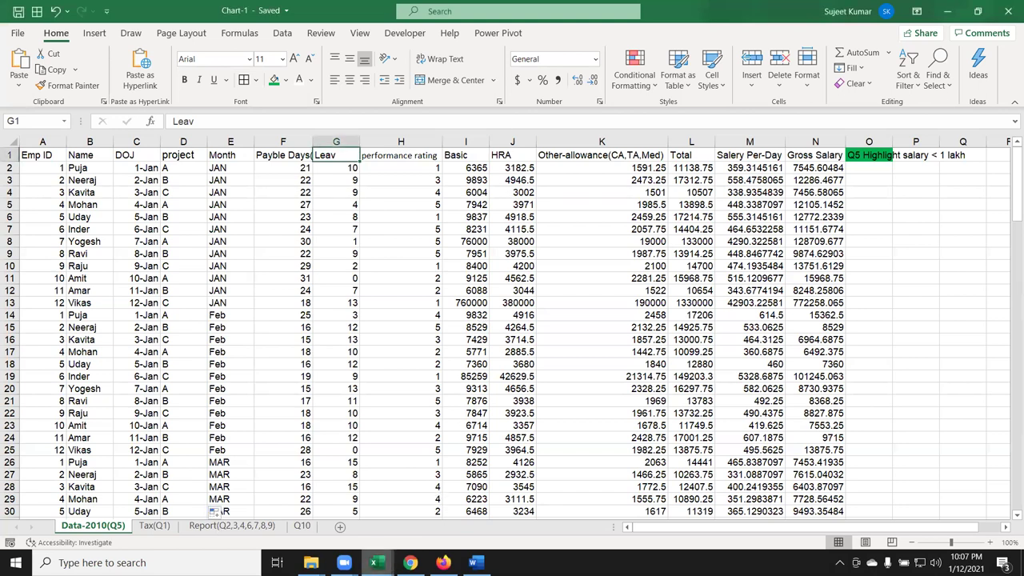
pyautogui.moveTo(373, 563)
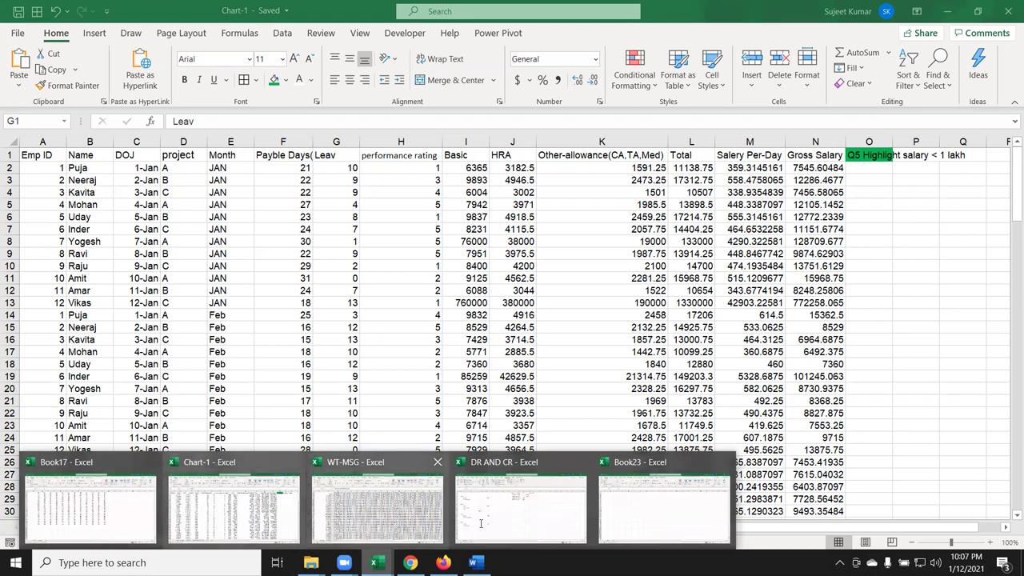
# Bring Cab Assignment3 forward, scroll to page 2's ten operations, and select the word 'absent'
pyautogui.click(476, 562)
pyautogui.click(525, 386)
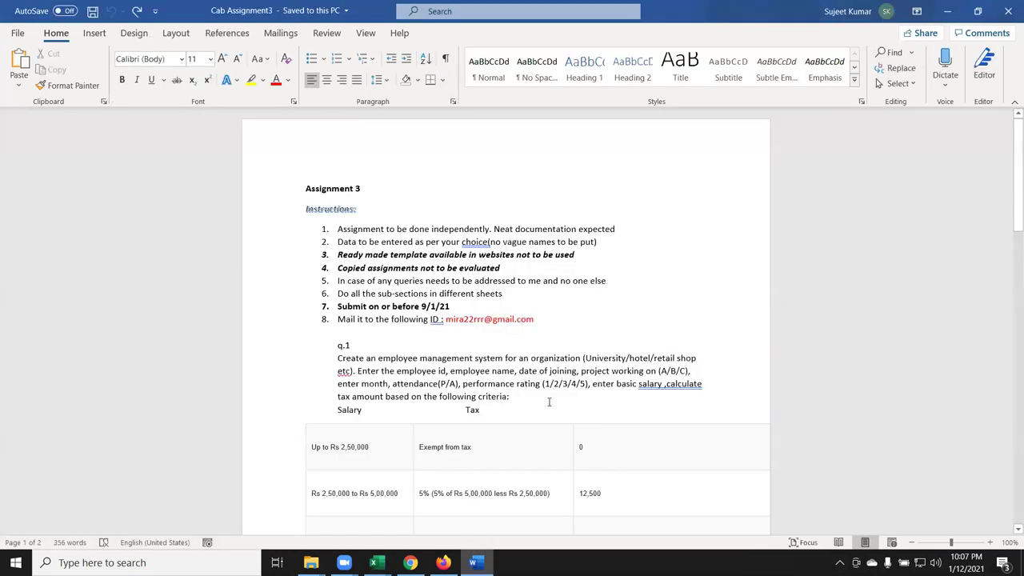
pyautogui.scroll(-2, 460, 440)
pyautogui.scroll(-6, 469, 485)
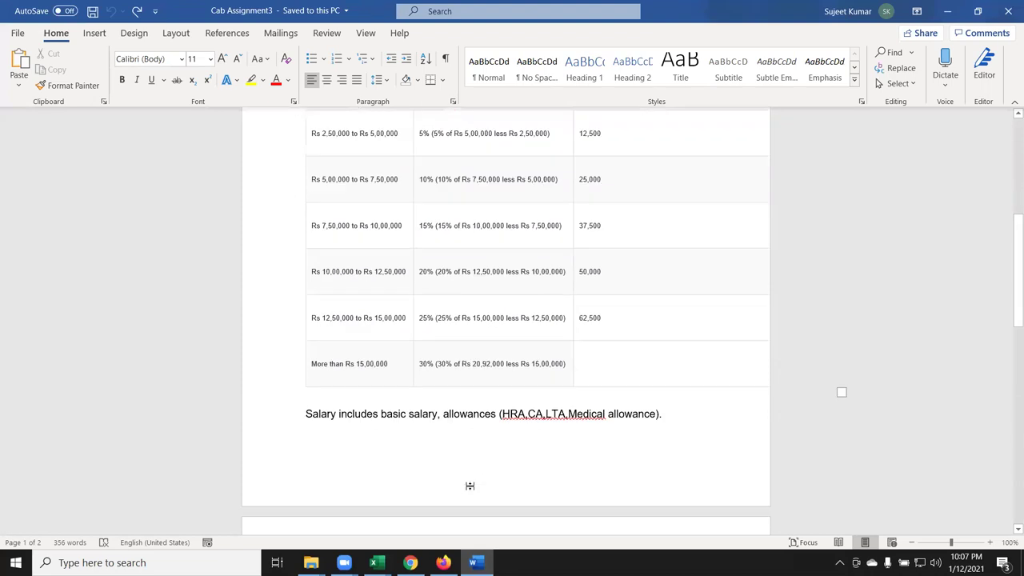
pyautogui.scroll(-2, 472, 485)
pyautogui.scroll(-5, 472, 485)
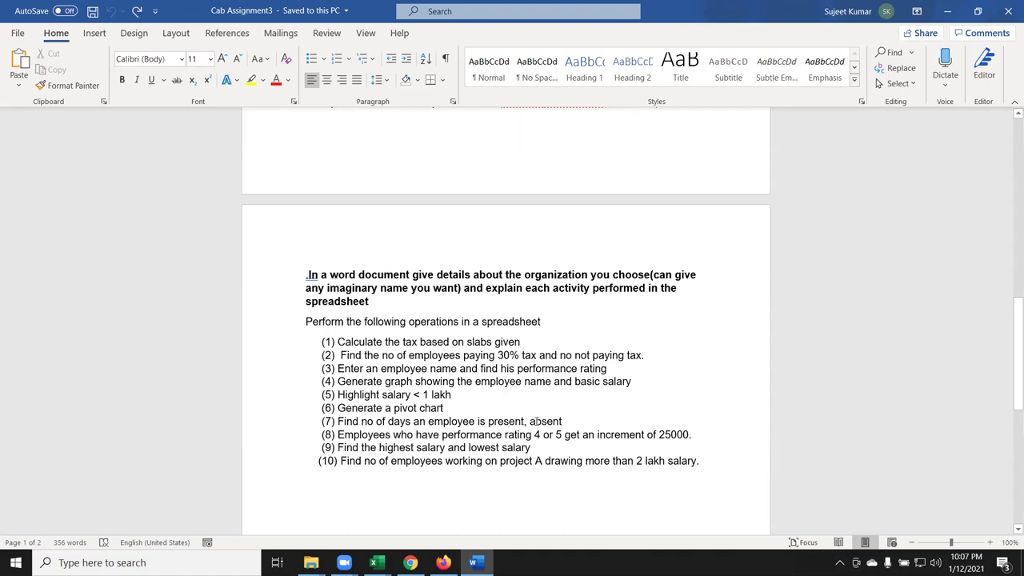
pyautogui.doubleClick(537, 421)
# Paste 'absent' from Word into G1 in place of Leav, then check the Basic column
pyautogui.hotkey('ctrl', 'c')
pyautogui.hotkey('alt', 'Tab')
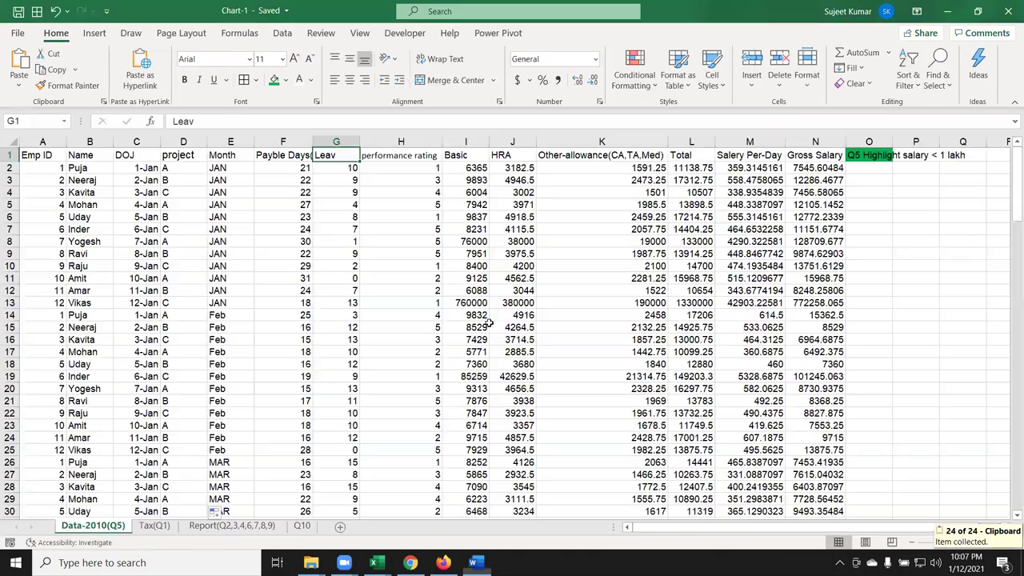
pyautogui.hotkey('ctrl', 'v')
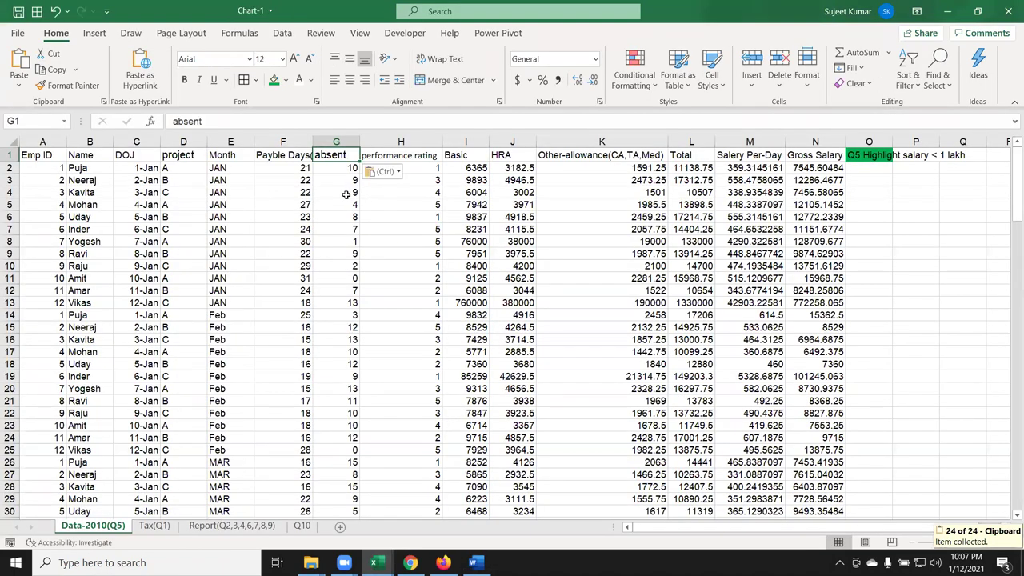
pyautogui.press('Right')
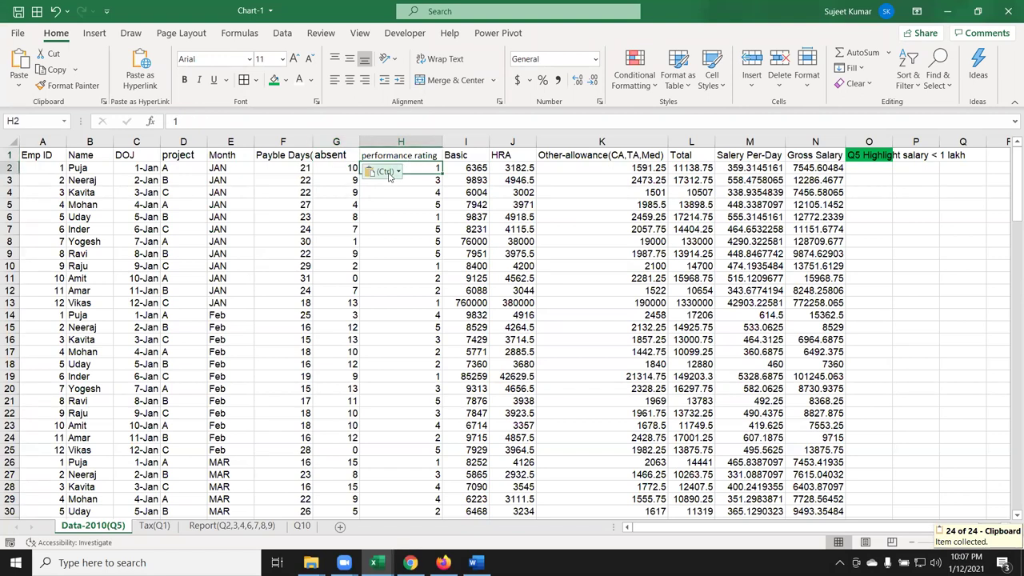
pyautogui.press('Right')
pyautogui.press('Down')
pyautogui.press('Up')
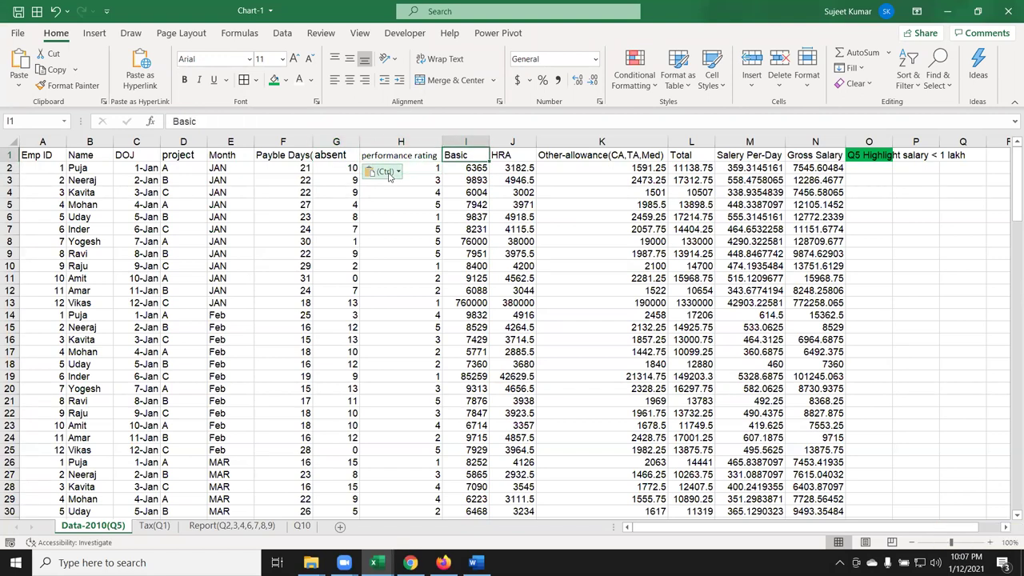
# Review the row-2 formulas for HRA, Other allowance, Total and Salery Per-Day
pyautogui.press('Right')
pyautogui.press('Down')
pyautogui.press('Up')
pyautogui.press('Right')
pyautogui.press('Down')
pyautogui.press('Up')
pyautogui.press('Right')
pyautogui.press('Down')
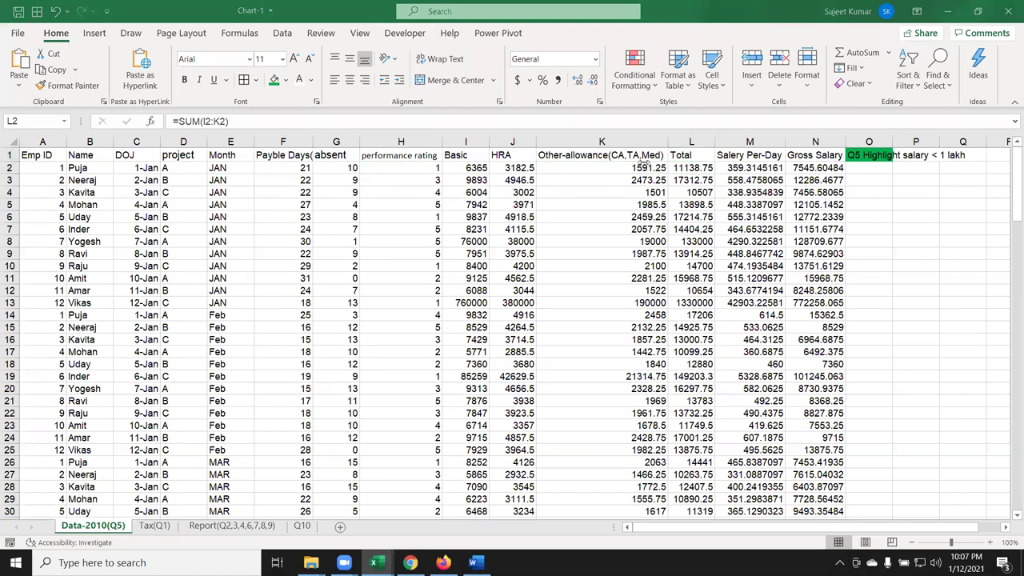
pyautogui.press('Up')
pyautogui.press('Right')
pyautogui.press('Down')
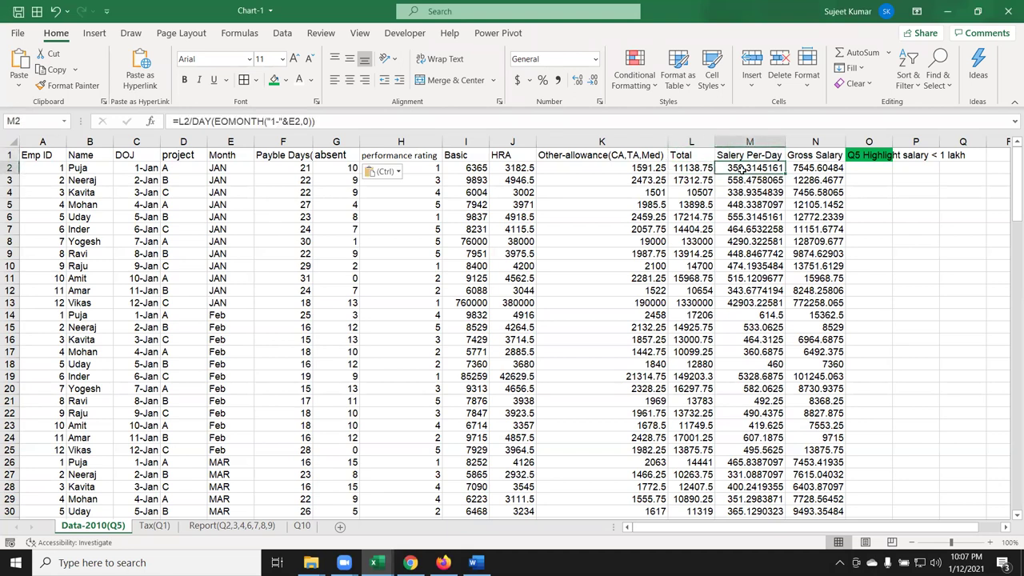
pyautogui.press('Left')
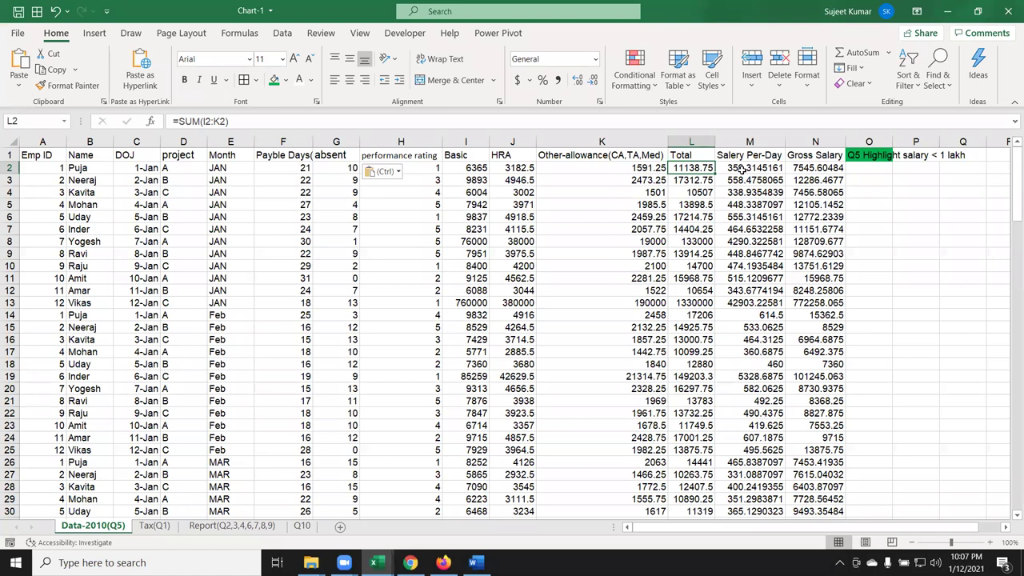
pyautogui.click(742, 169)
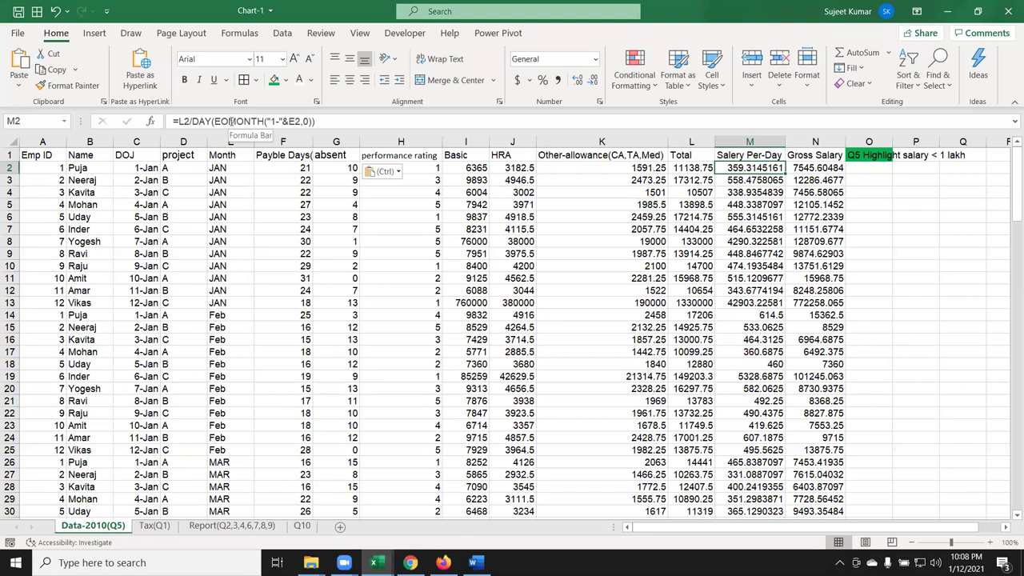
pyautogui.moveTo(228, 121); pyautogui.dragTo(320, 124)
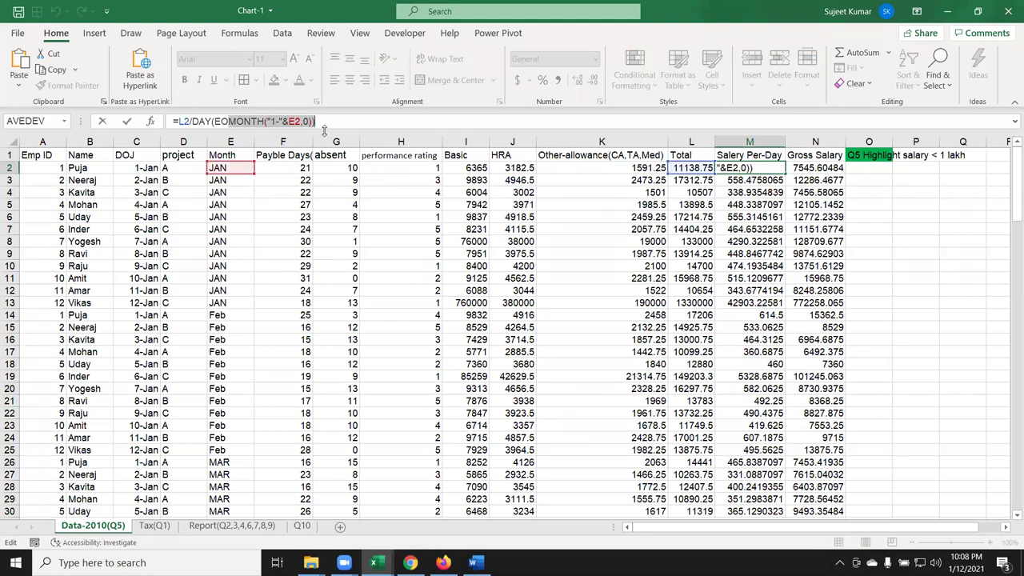
pyautogui.press('Escape')
pyautogui.moveTo(224, 171); pyautogui.dragTo(224, 224)
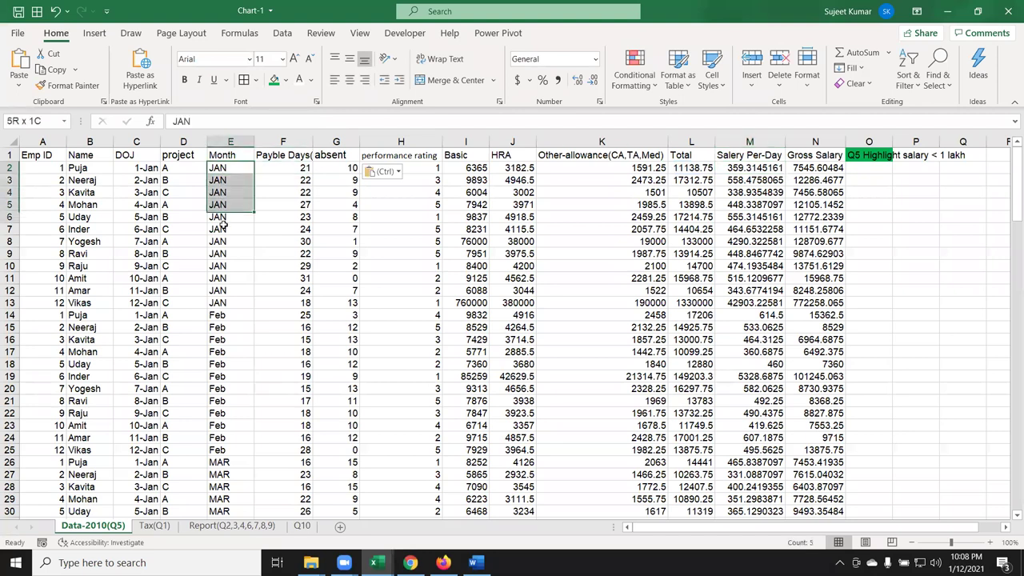
pyautogui.moveTo(748, 169); pyautogui.dragTo(753, 352)
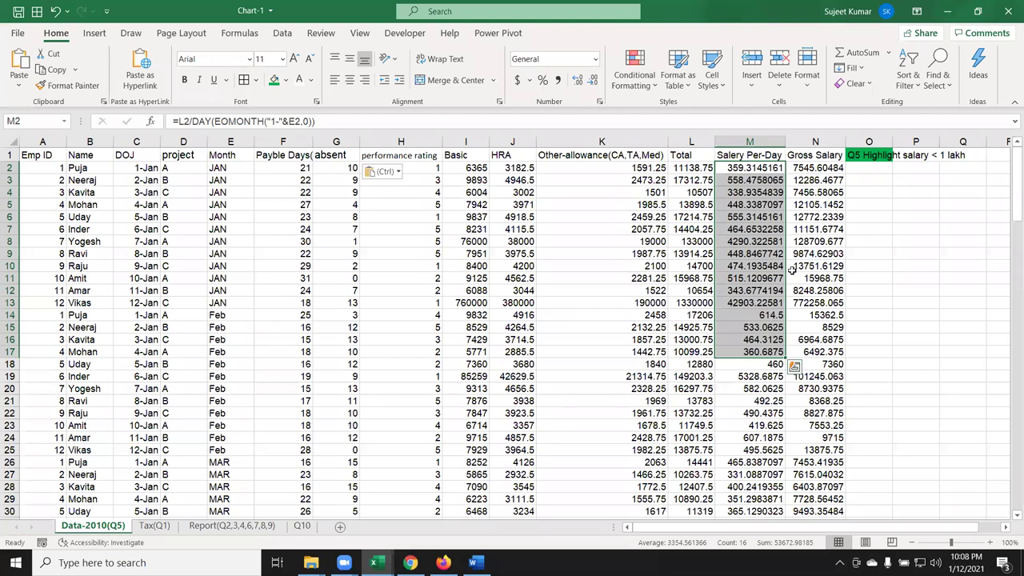
pyautogui.click(818, 169)
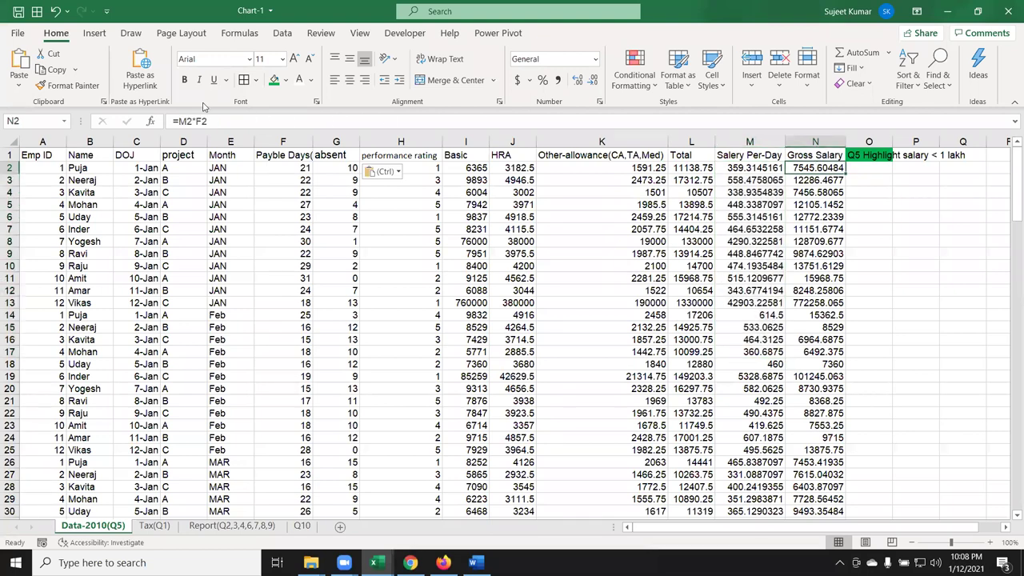
pyautogui.doubleClick(806, 167)
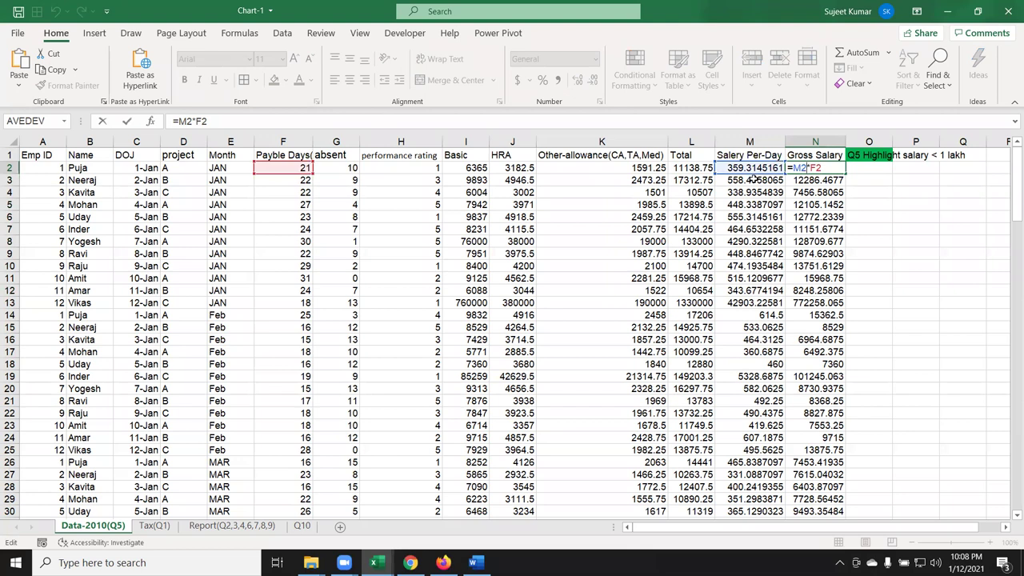
pyautogui.hotkey('ctrl', 'Return')
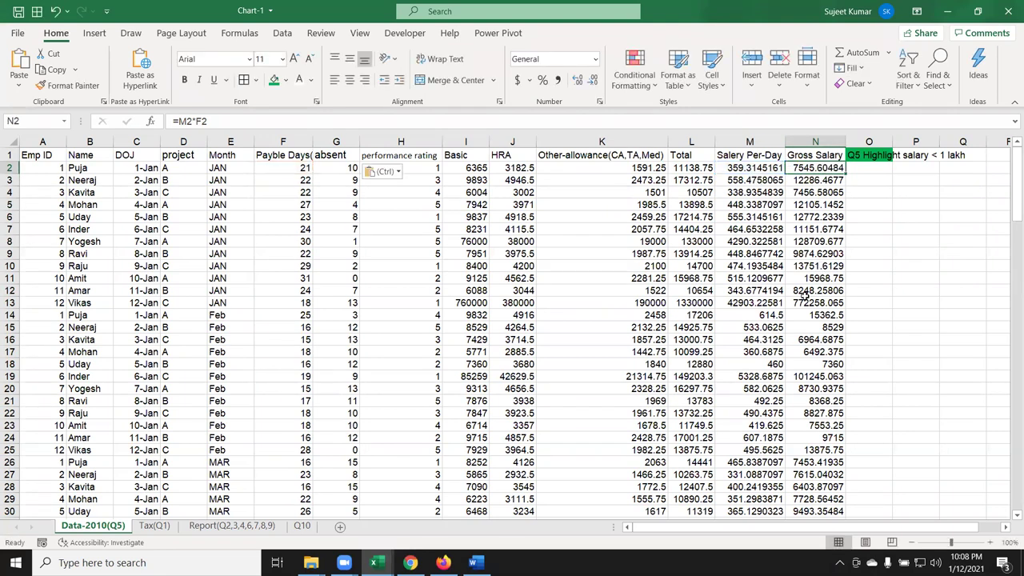
# Change row 24's Basic in I24 to 156000
pyautogui.click(128, 164)
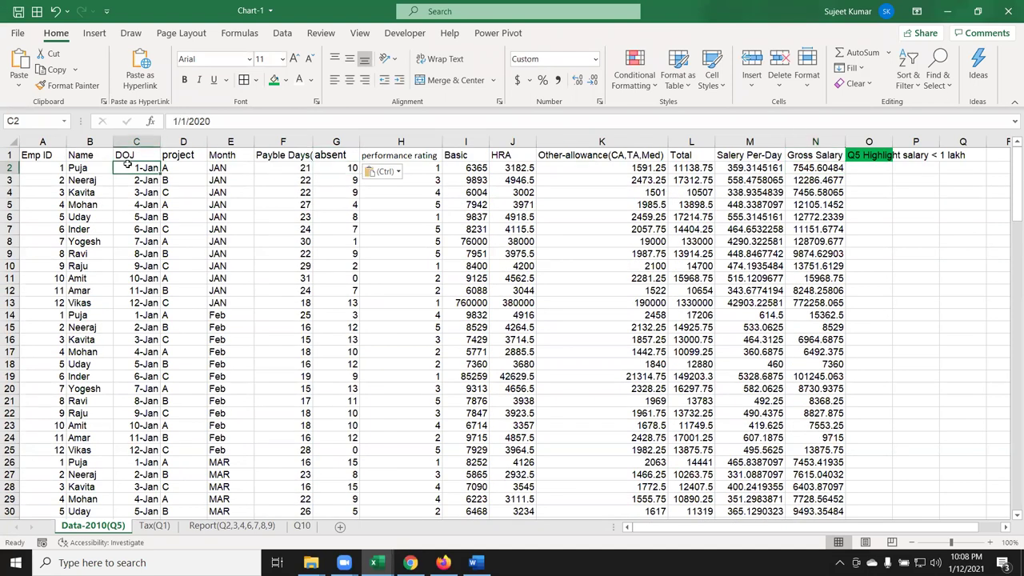
pyautogui.click(826, 192)
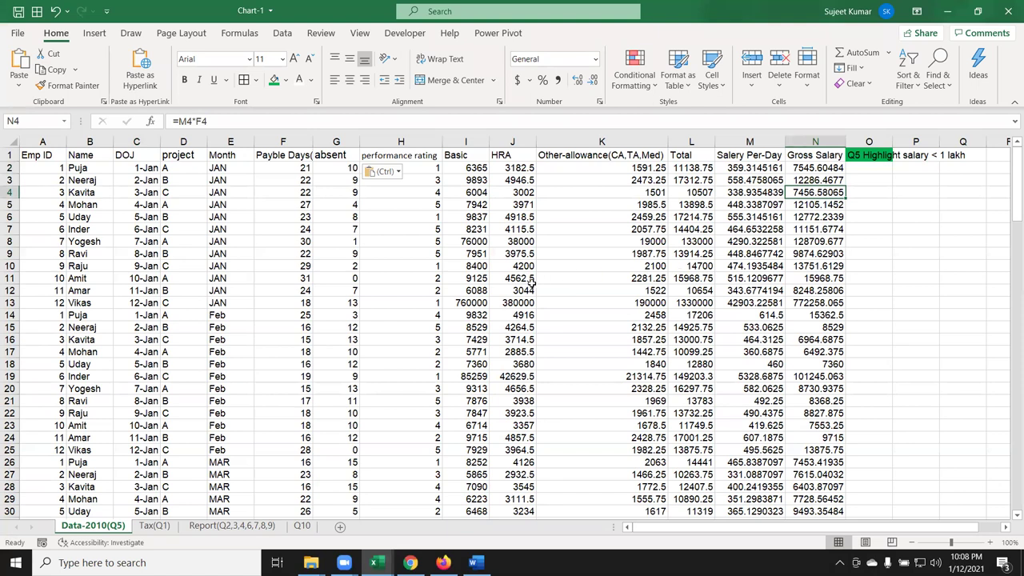
pyautogui.click(474, 439)
pyautogui.write('15')
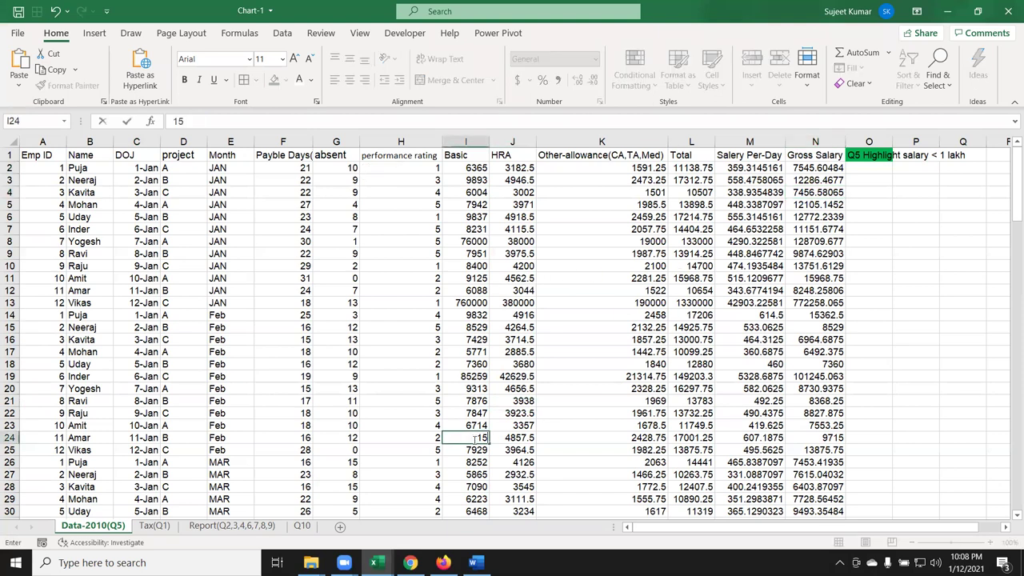
pyautogui.write('6')
pyautogui.write('60000')
pyautogui.press('BackSpace')
pyautogui.press('Return')
pyautogui.click(474, 439)
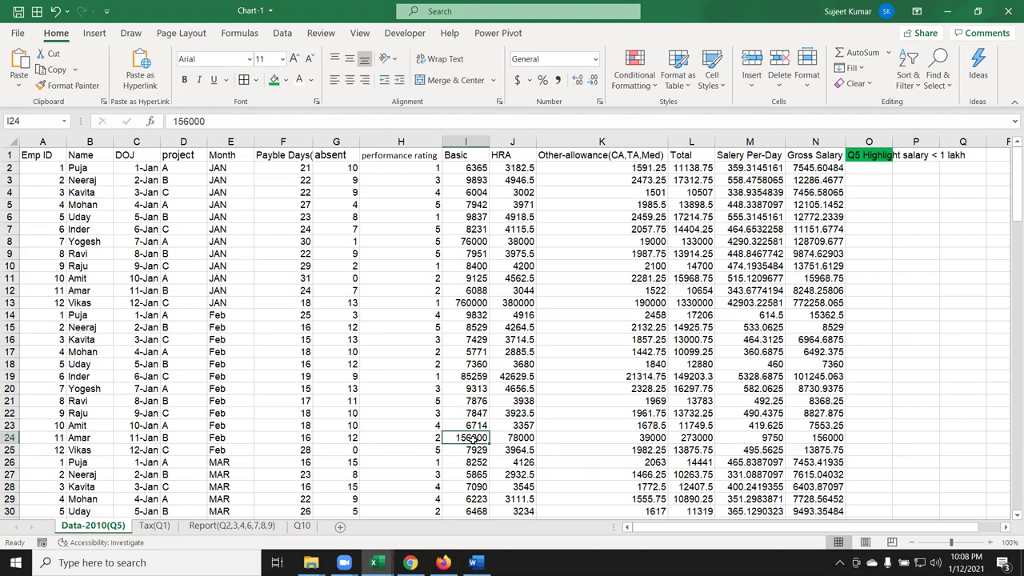
# Set row 24's Payable Days in F24 to 25 and review the Salary Per-Day and Gross Salary formulas
pyautogui.click(303, 437)
pyautogui.write('25')
pyautogui.hotkey('ctrl', 'Return')
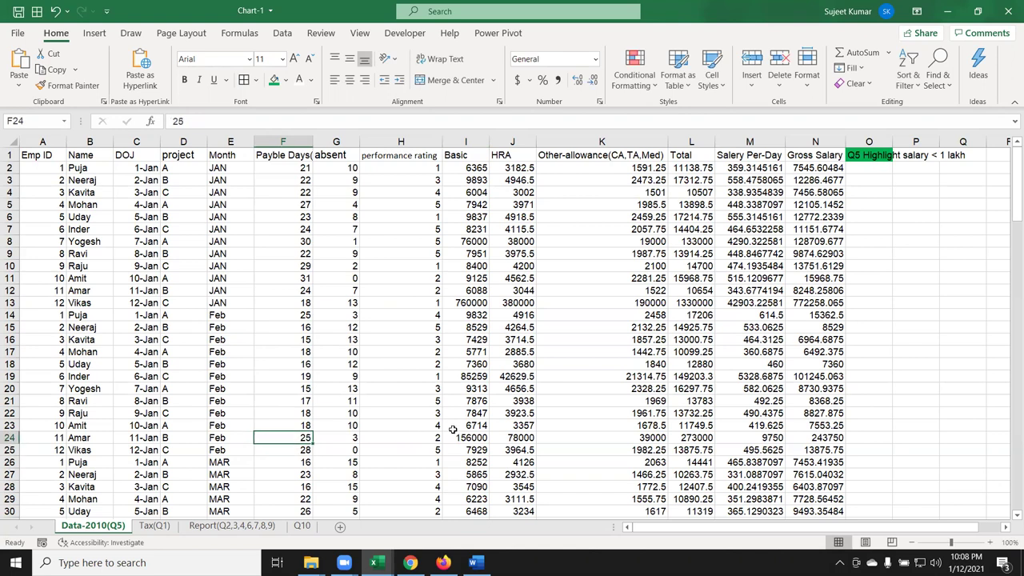
pyautogui.click(775, 317)
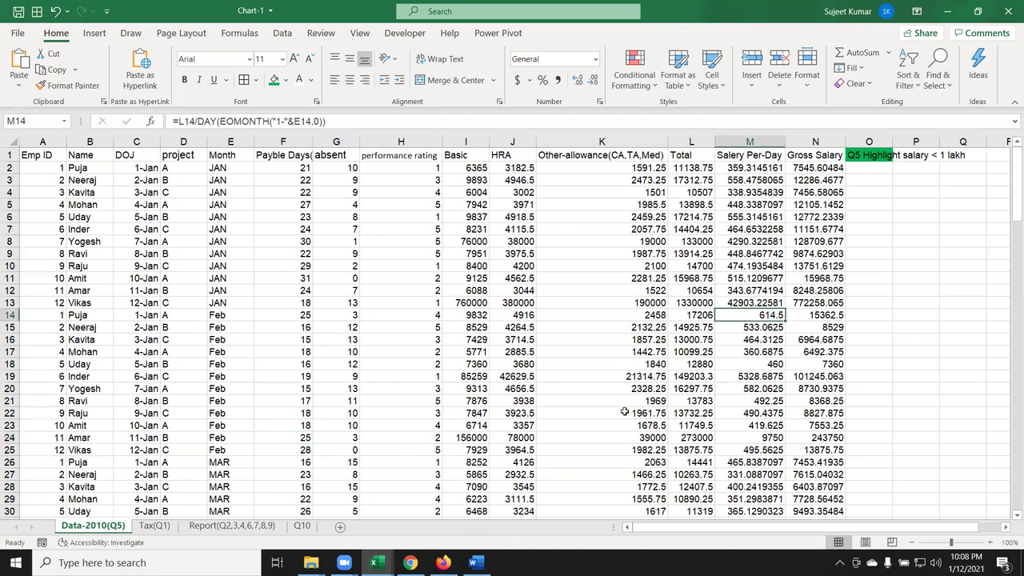
pyautogui.click(825, 206)
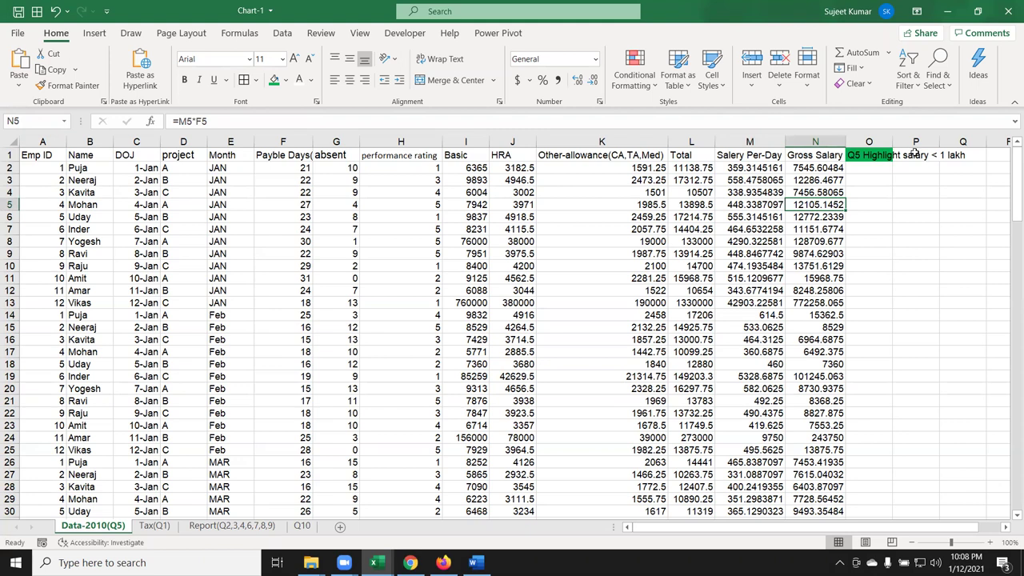
pyautogui.click(880, 155)
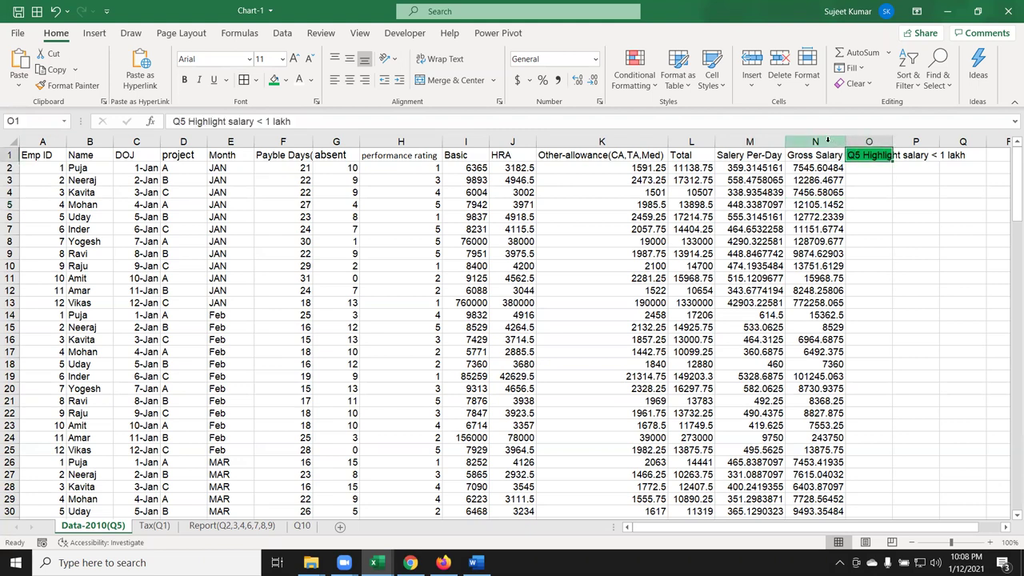
pyautogui.click(828, 141)
pyautogui.click(634, 72)
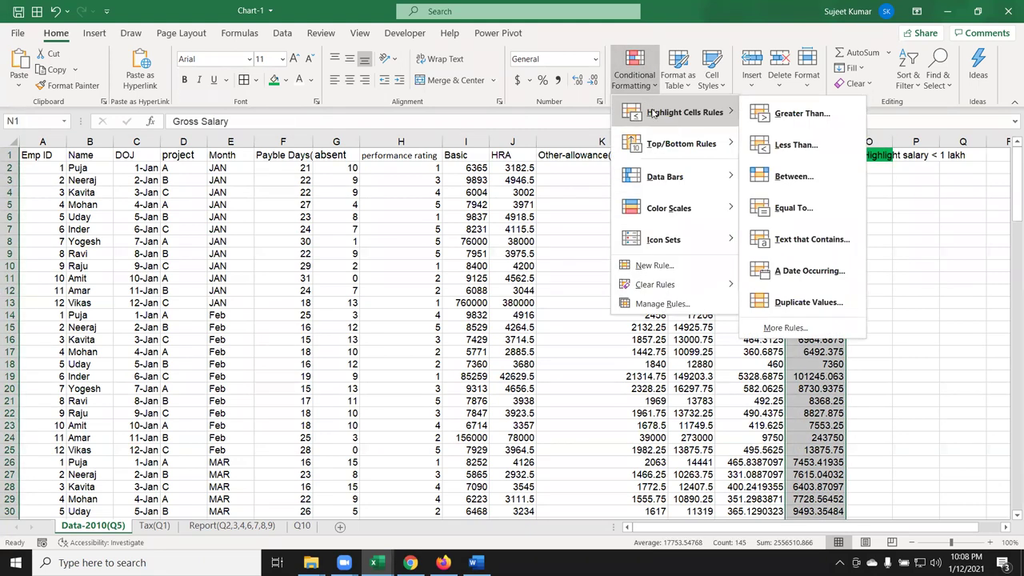
# Add a Greater Than 100000 rule to column N using a custom green fill
pyautogui.click(801, 114)
pyautogui.click(388, 249)
pyautogui.moveTo(388, 249); pyautogui.dragTo(331, 249)
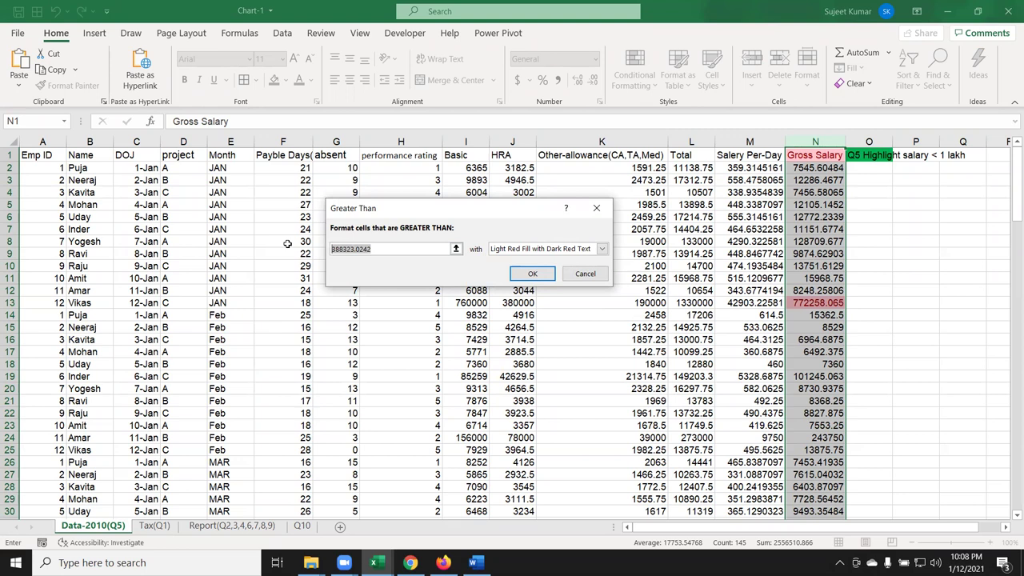
pyautogui.write('1')
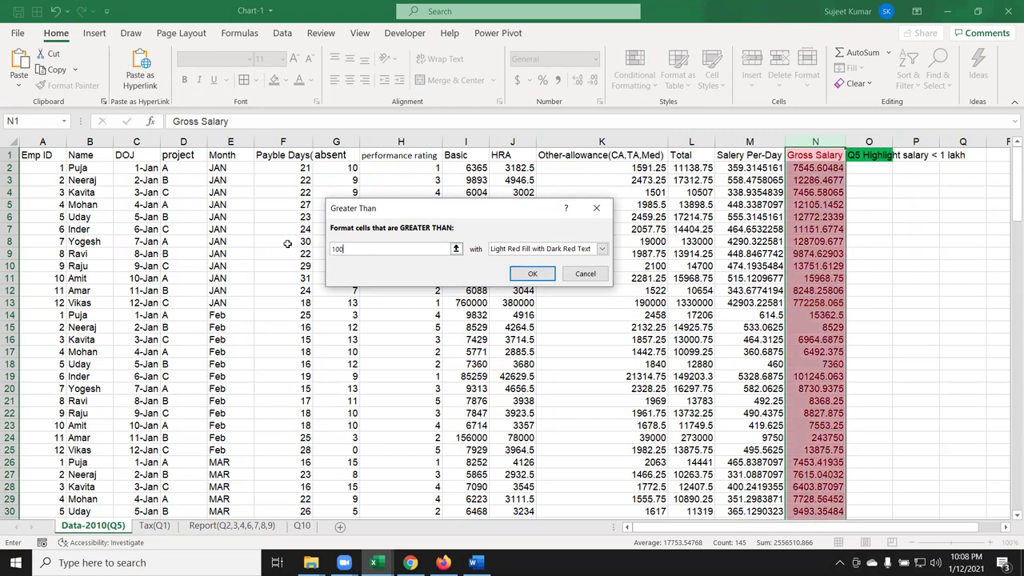
pyautogui.write('0')
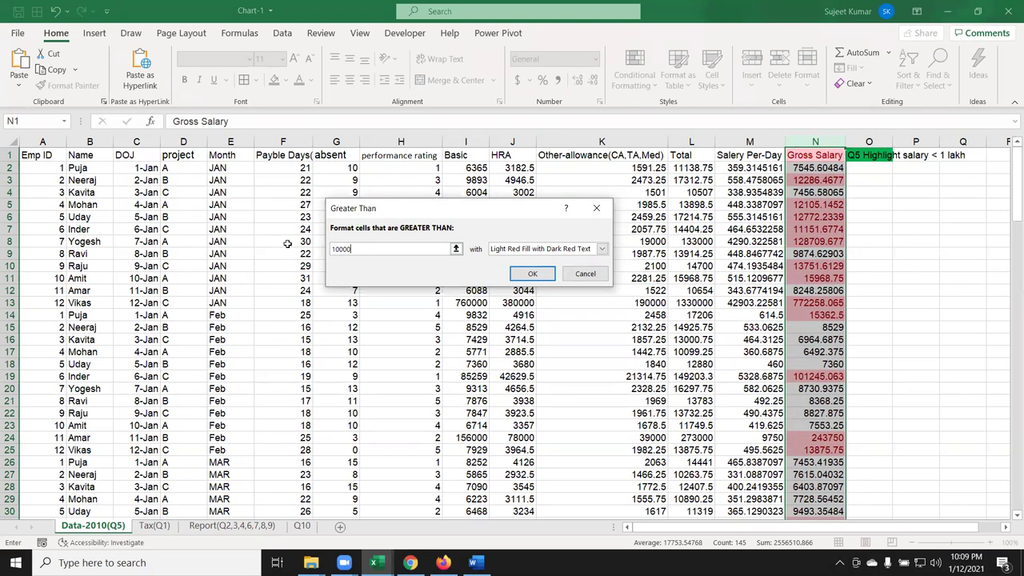
pyautogui.write('0')
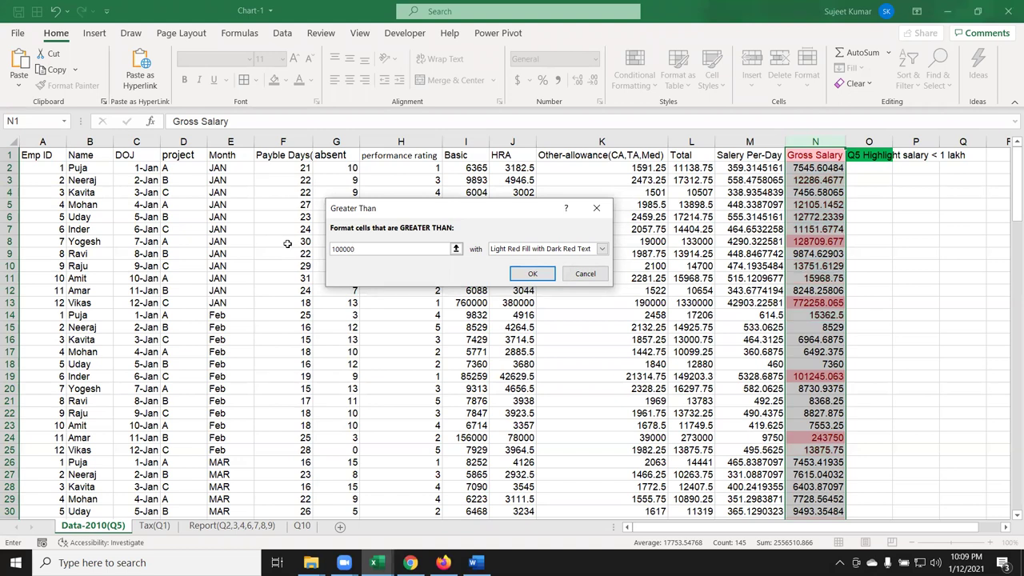
pyautogui.click(526, 251)
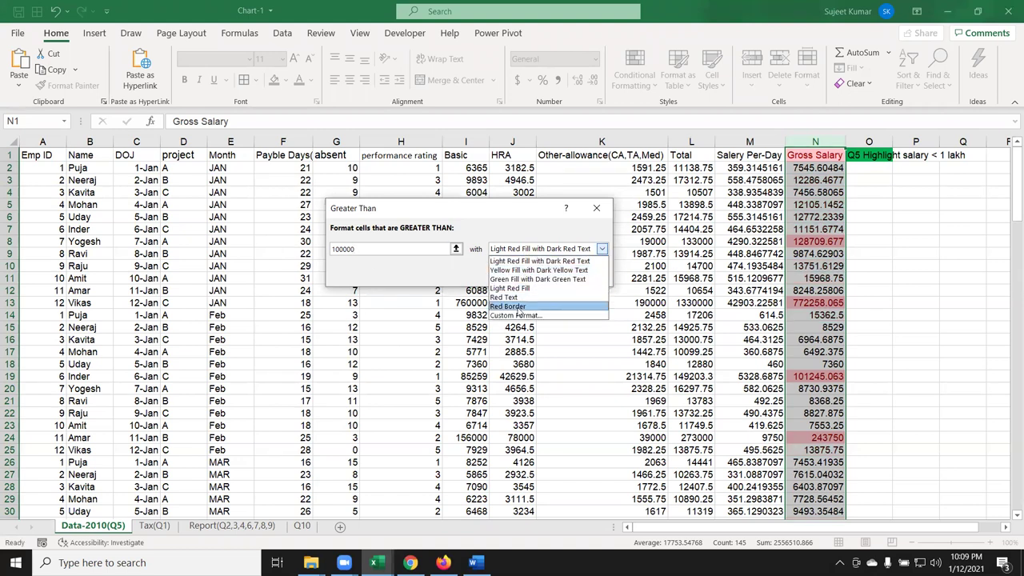
pyautogui.click(518, 316)
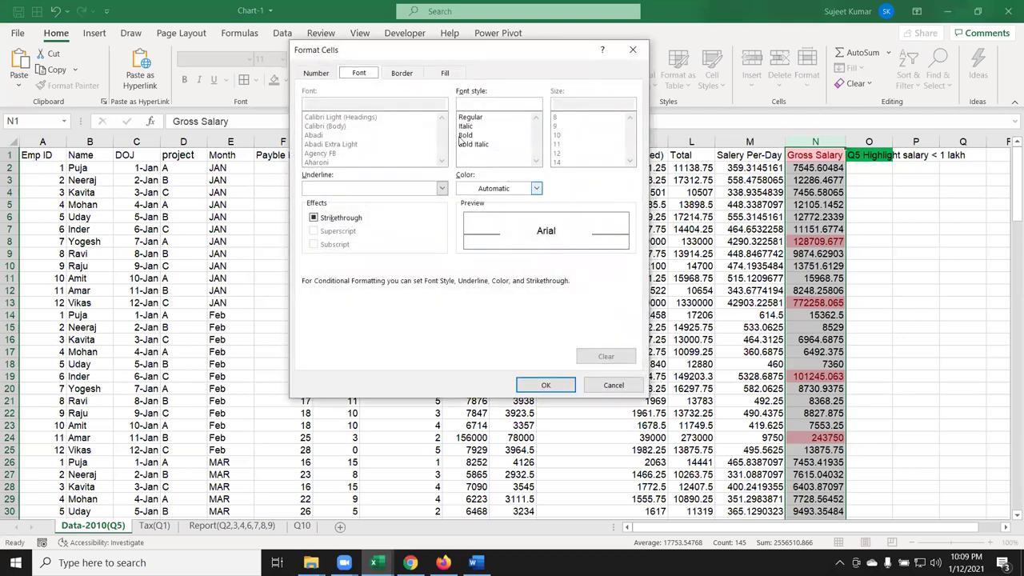
pyautogui.click(437, 76)
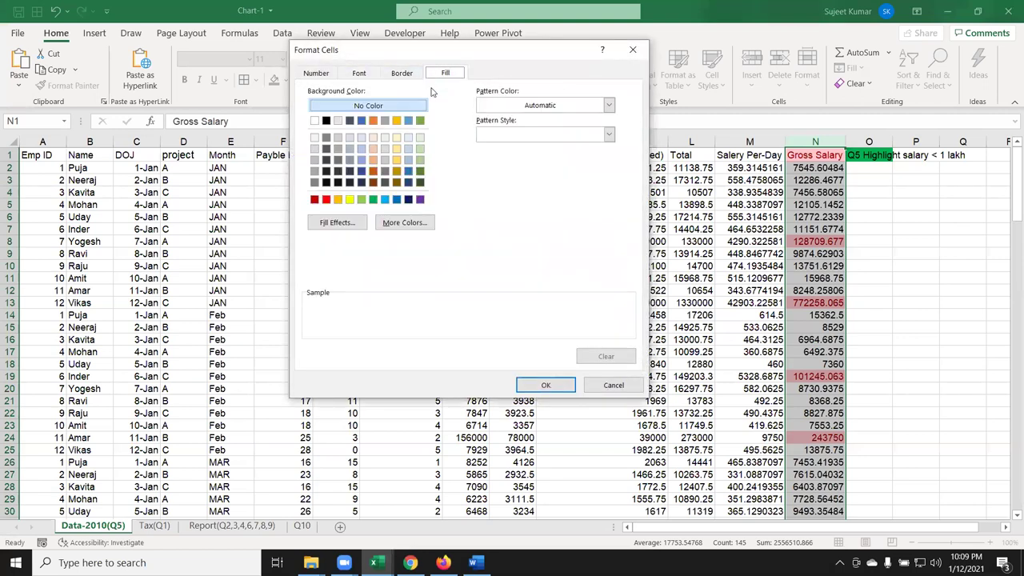
pyautogui.click(373, 201)
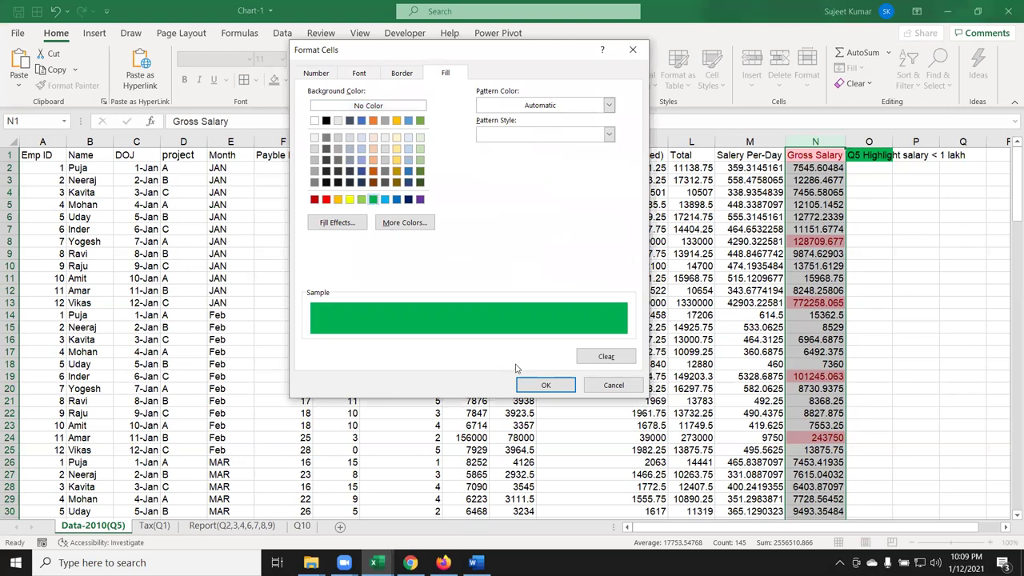
pyautogui.click(546, 385)
pyautogui.click(532, 273)
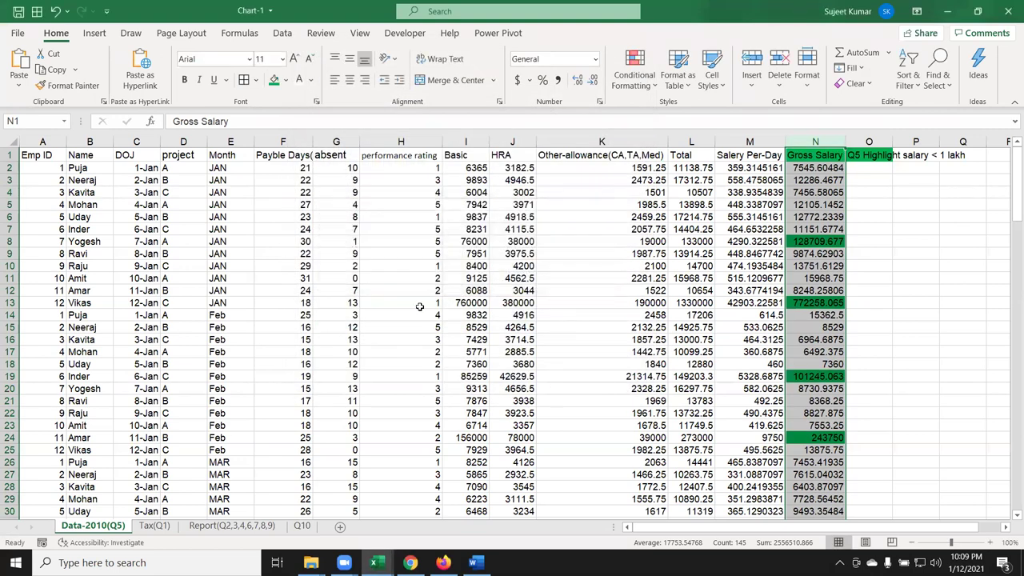
pyautogui.click(425, 304)
pyautogui.click(151, 525)
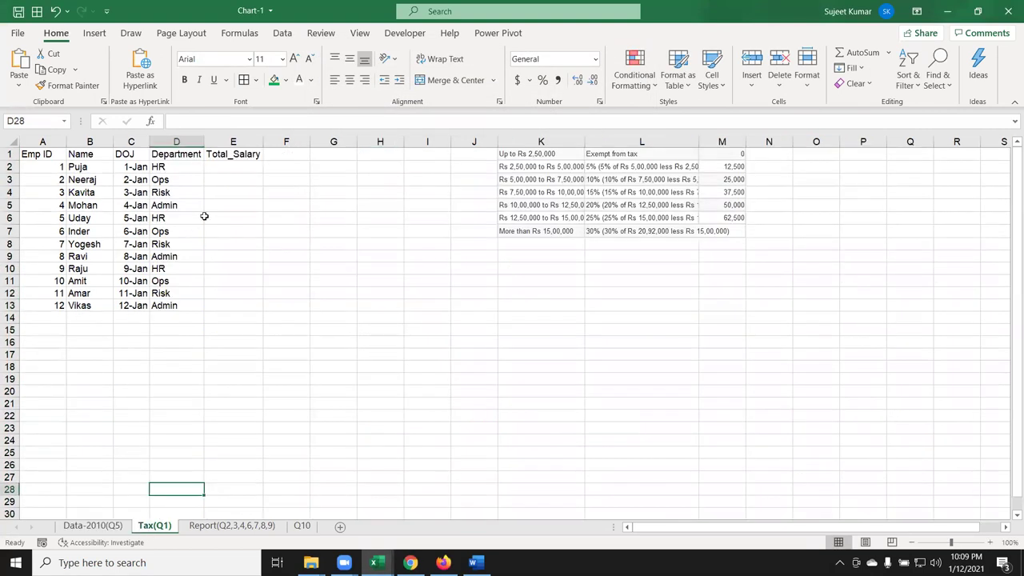
pyautogui.click(192, 168)
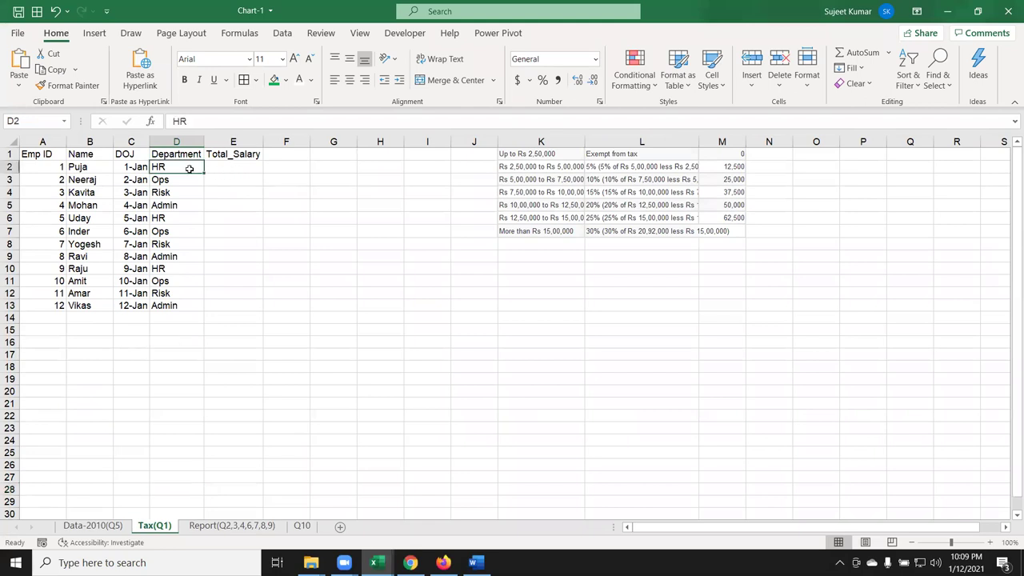
pyautogui.click(94, 526)
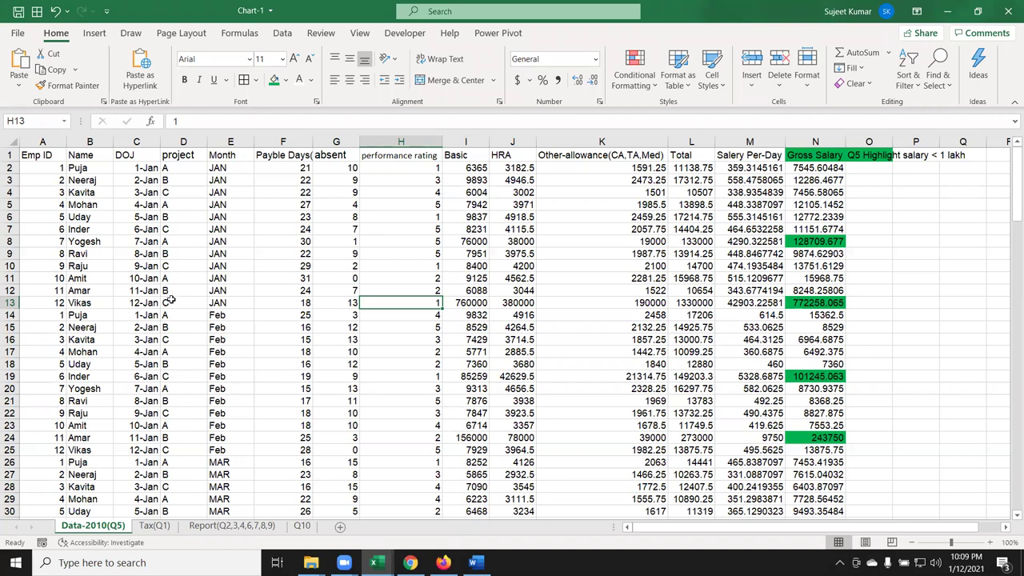
pyautogui.moveTo(171, 299); pyautogui.dragTo(171, 167)
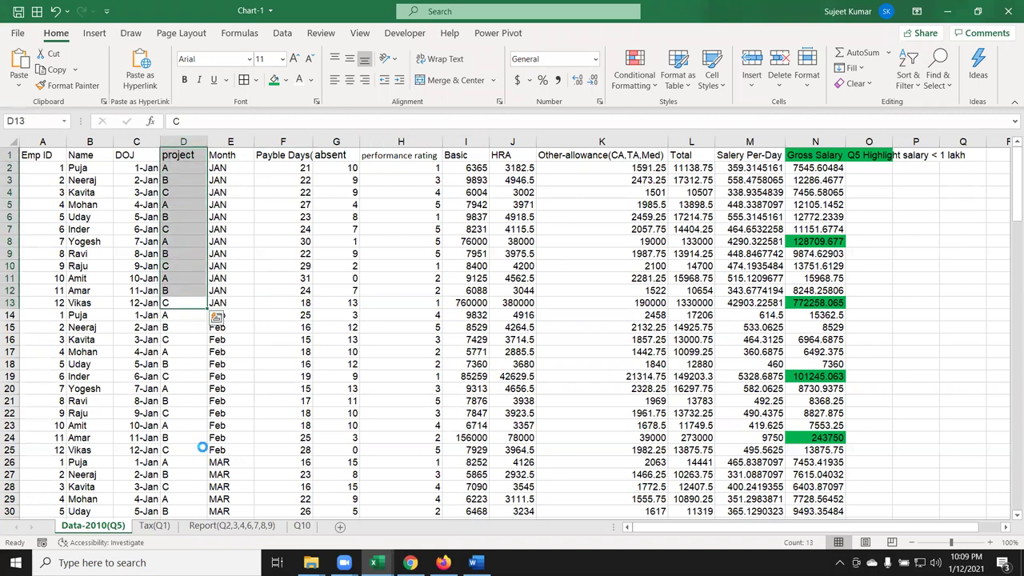
pyautogui.hotkey('ctrl', 'c')
pyautogui.click(160, 527)
pyautogui.click(176, 155)
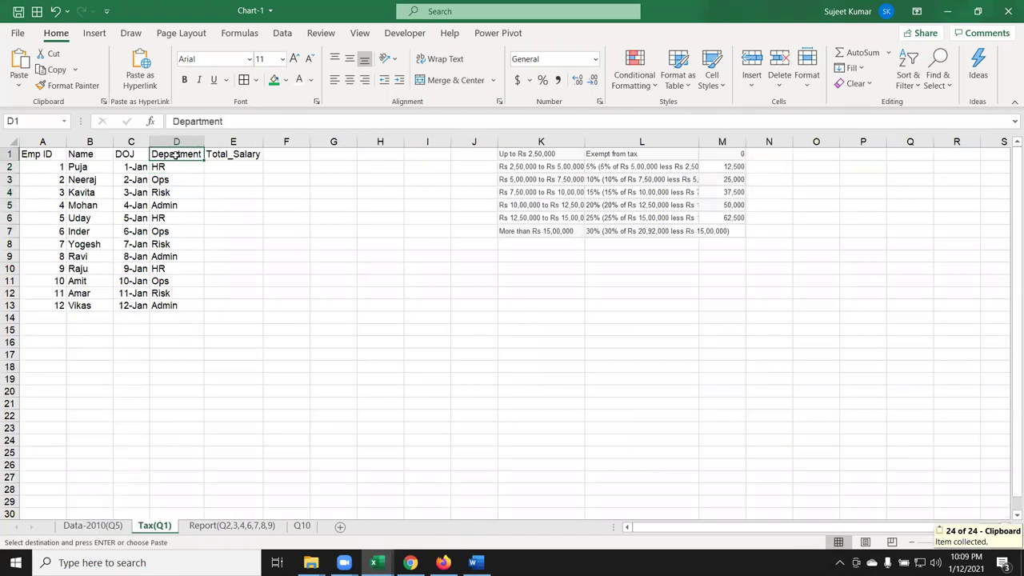
pyautogui.hotkey('ctrl', 'v')
pyautogui.click(531, 167)
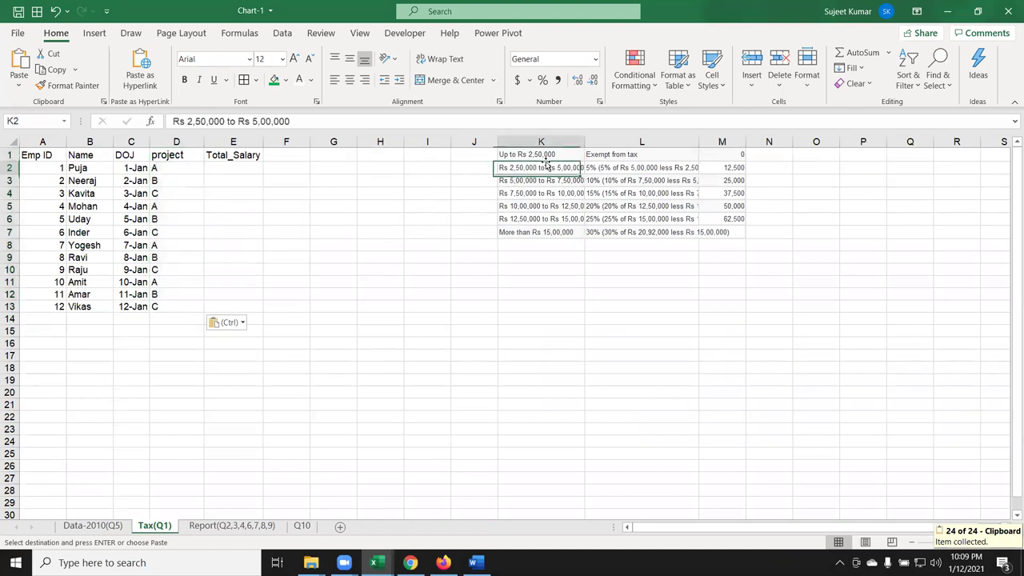
pyautogui.moveTo(585, 142); pyautogui.dragTo(599, 141)
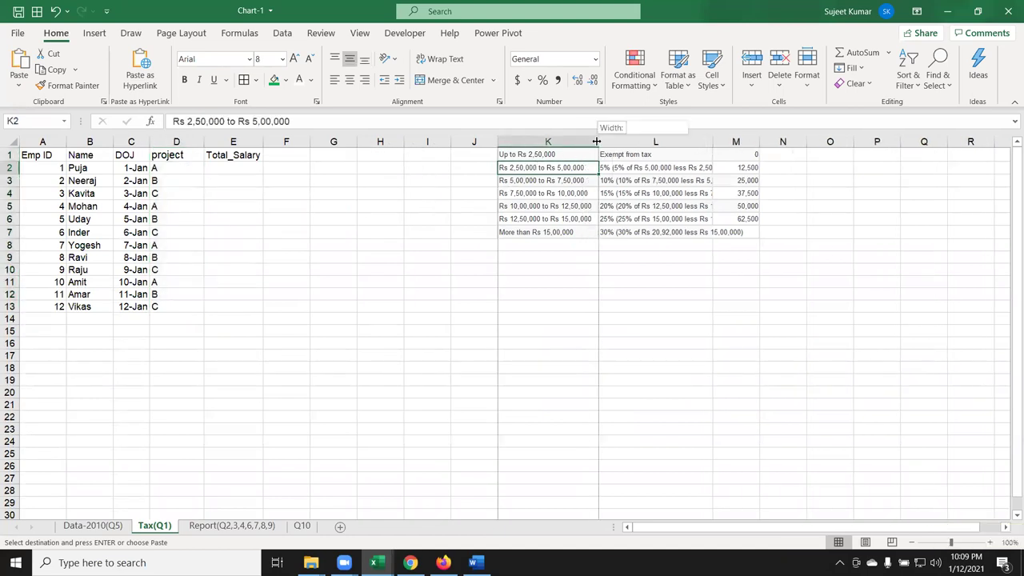
pyautogui.click(176, 180)
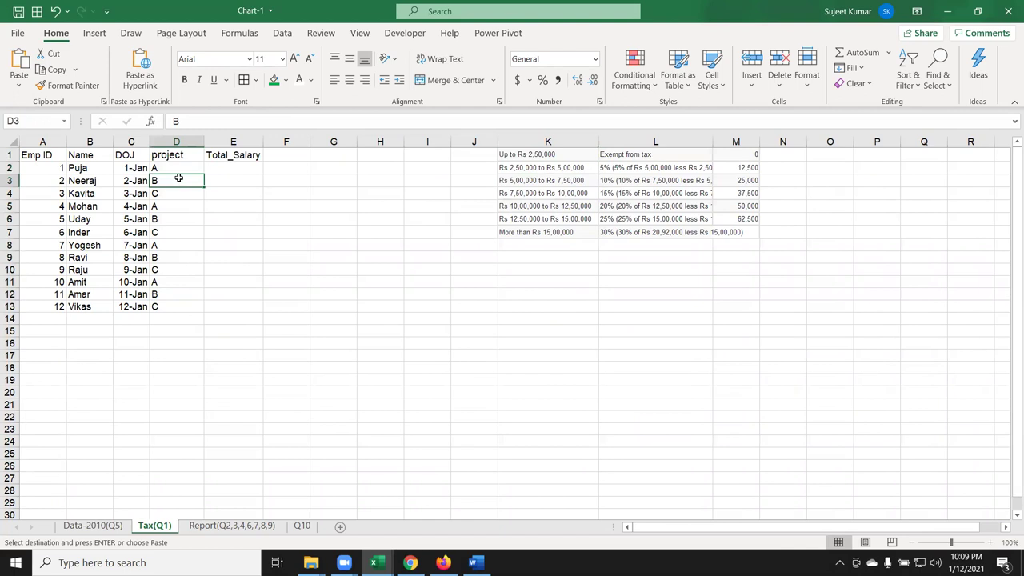
pyautogui.click(177, 168)
pyautogui.click(209, 168)
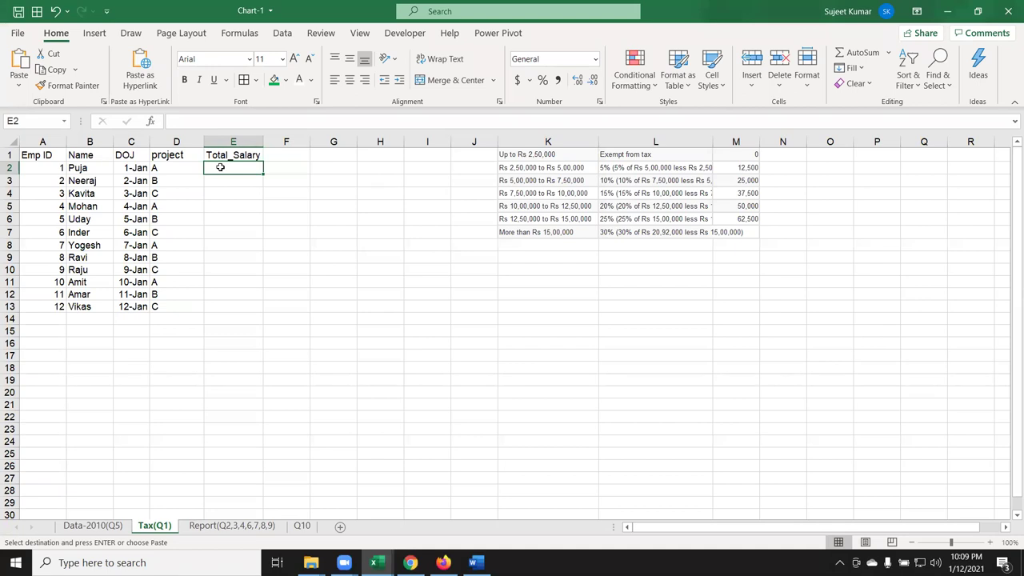
pyautogui.write('=sum')
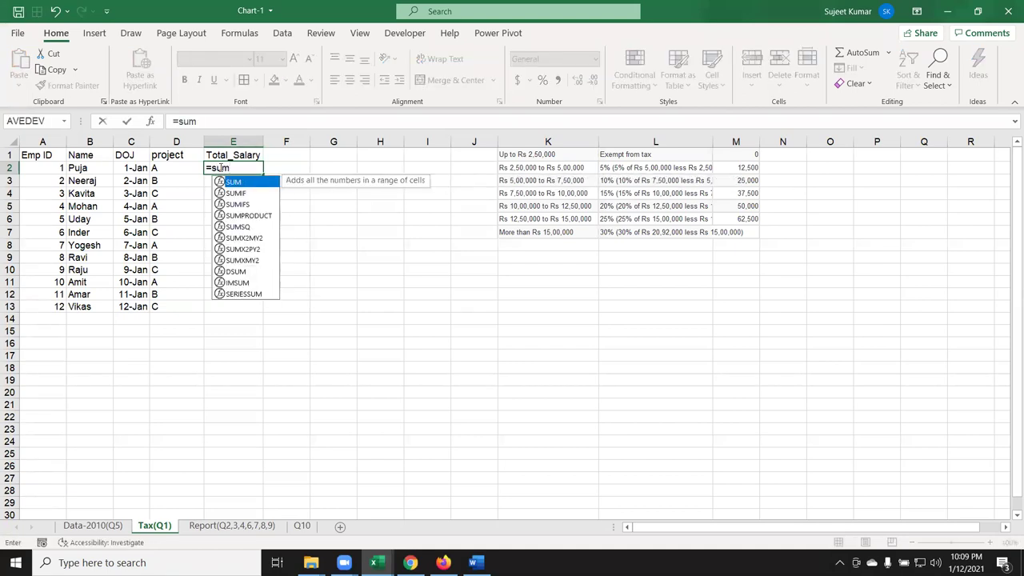
pyautogui.press('Down')
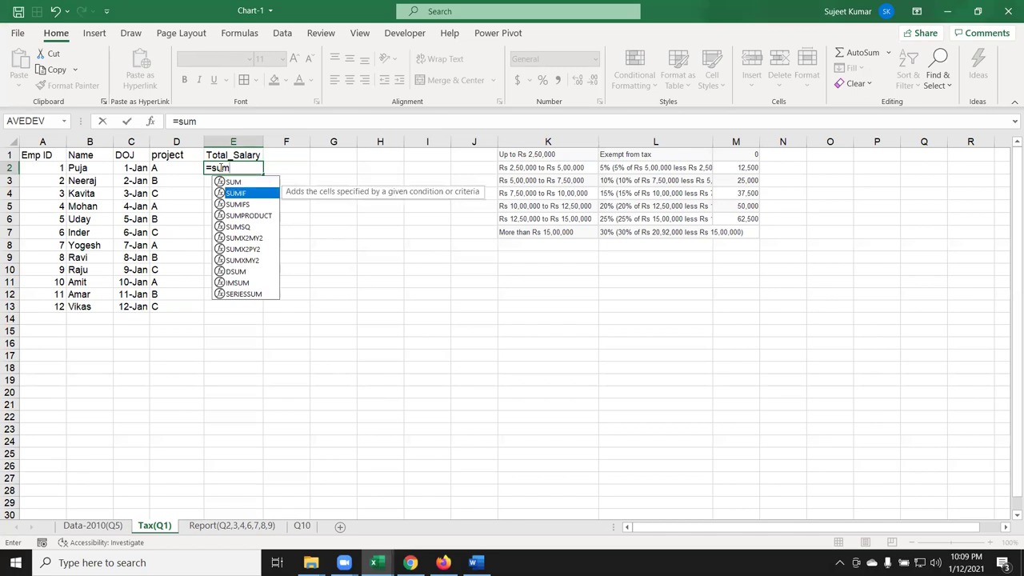
pyautogui.press('Escape')
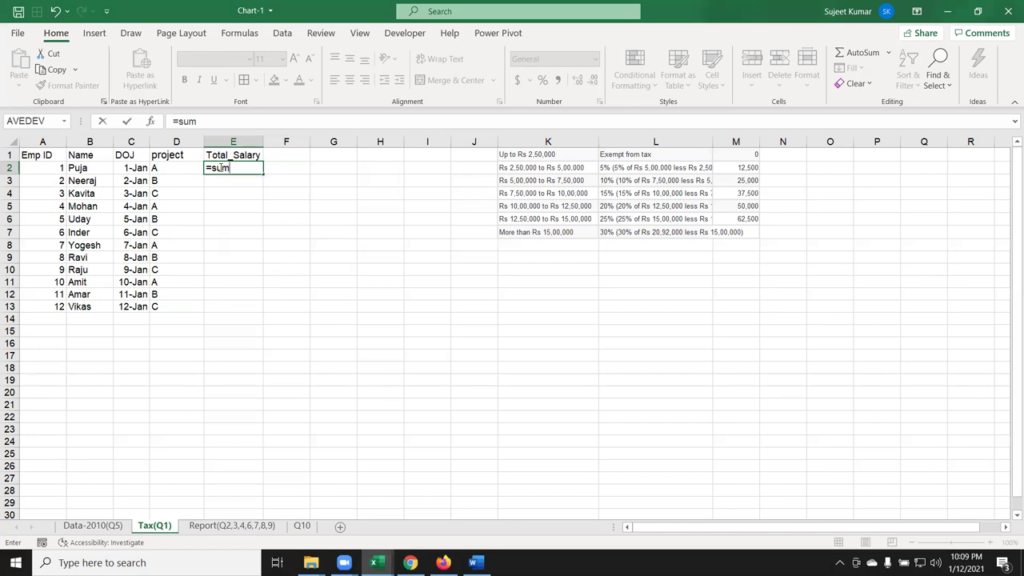
pyautogui.press('Escape')
pyautogui.click(93, 525)
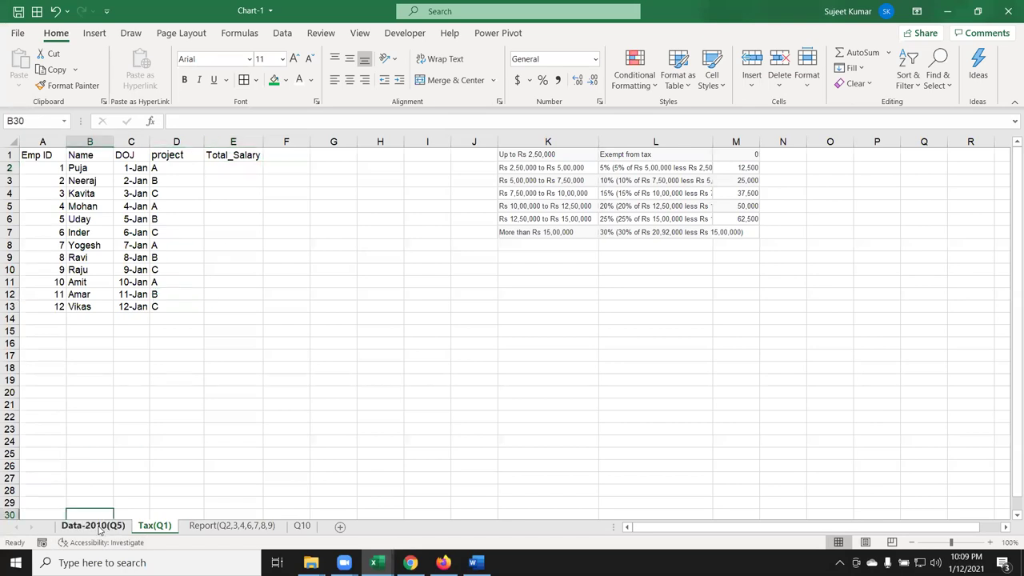
pyautogui.click(162, 183)
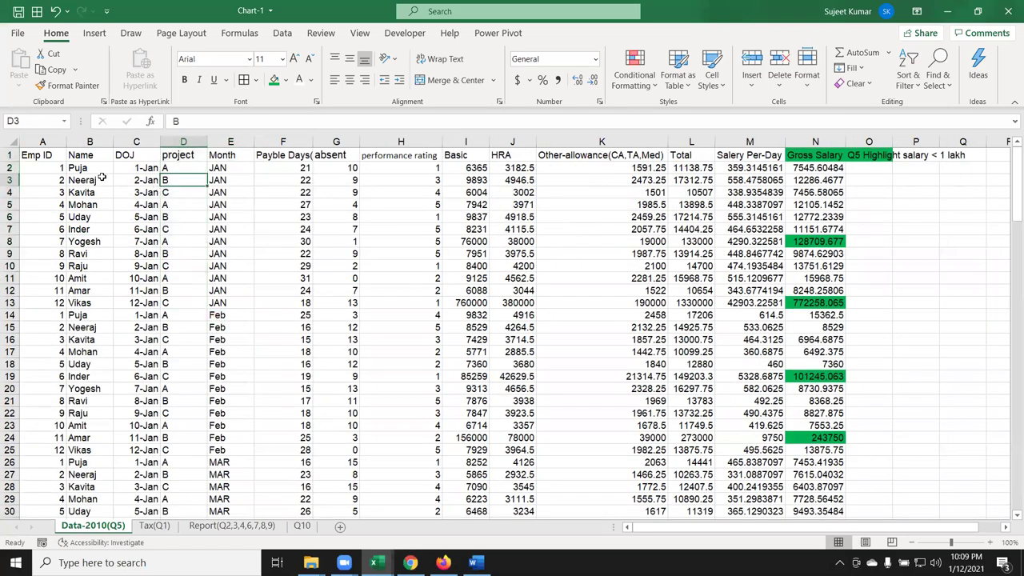
pyautogui.moveTo(80, 168); pyautogui.dragTo(103, 357)
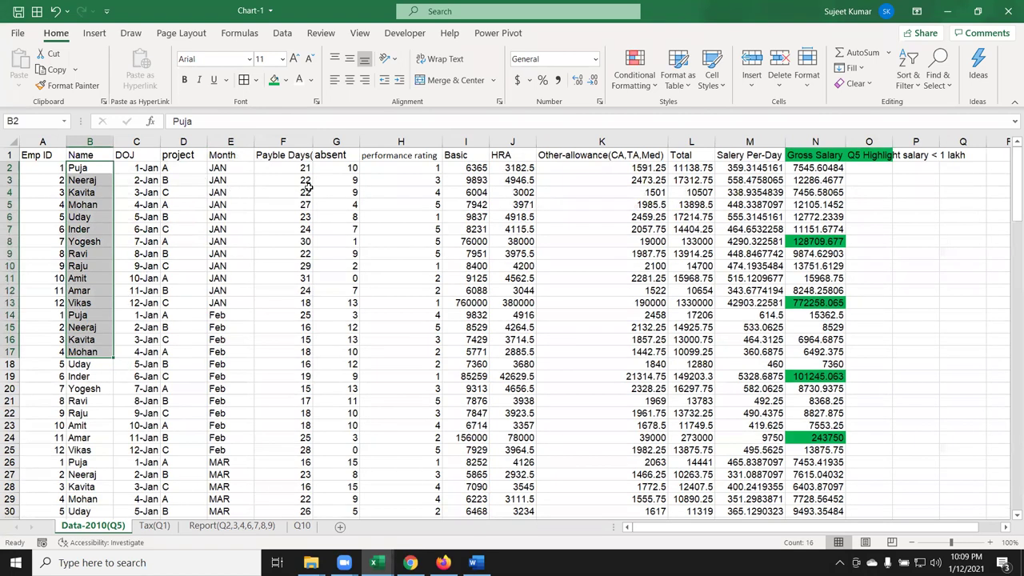
pyautogui.moveTo(231, 192); pyautogui.dragTo(233, 290)
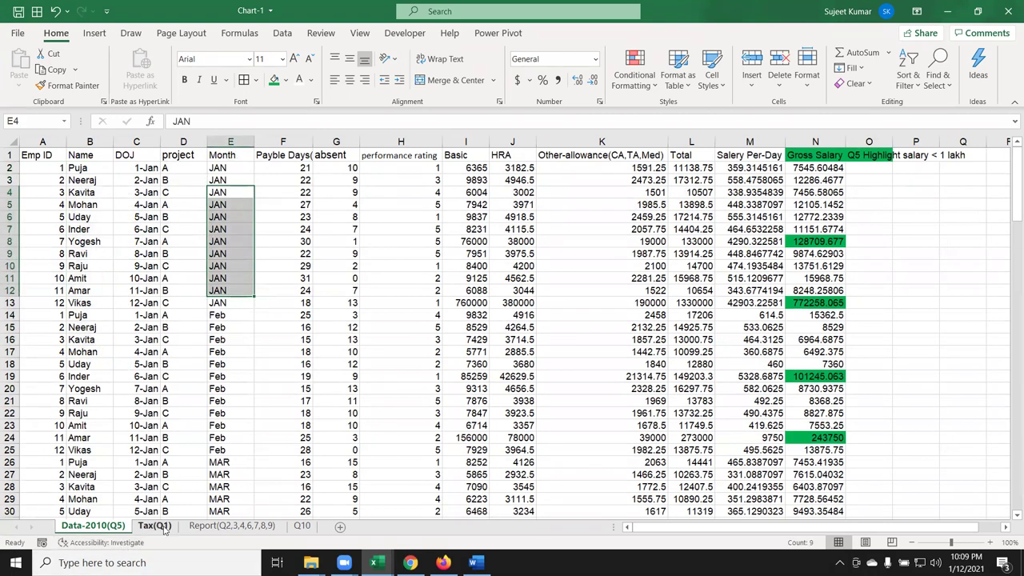
pyautogui.click(160, 526)
# Rename the E1 header from Total_Salary to 2020_Salary
pyautogui.click(231, 156)
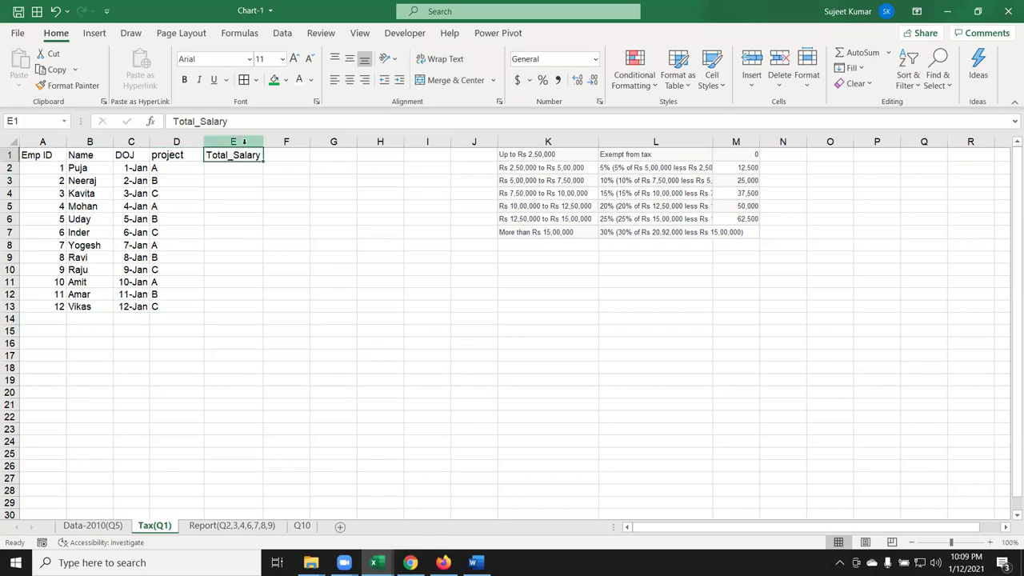
pyautogui.doubleClick(186, 120)
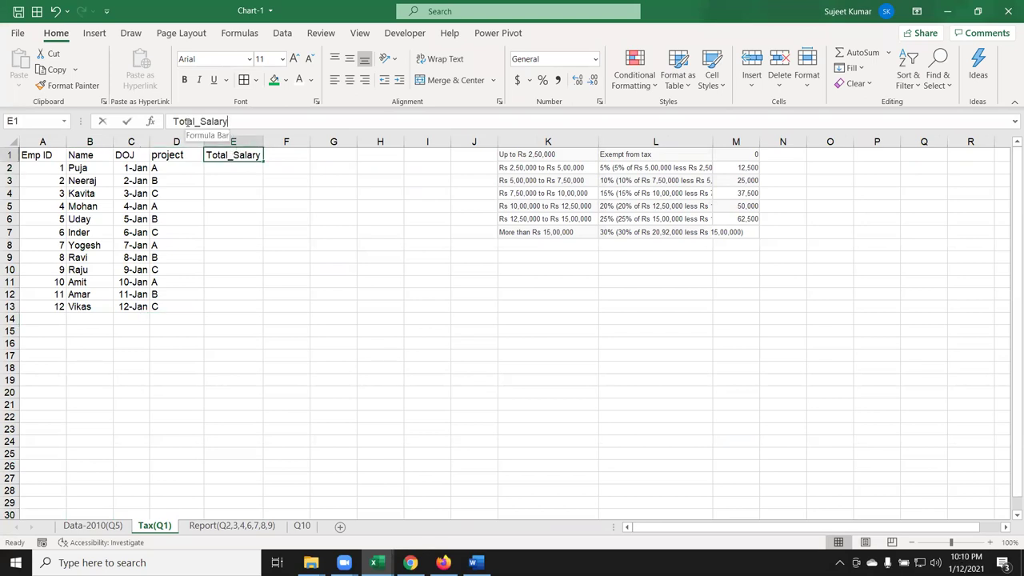
pyautogui.write('2020')
pyautogui.press('Return')
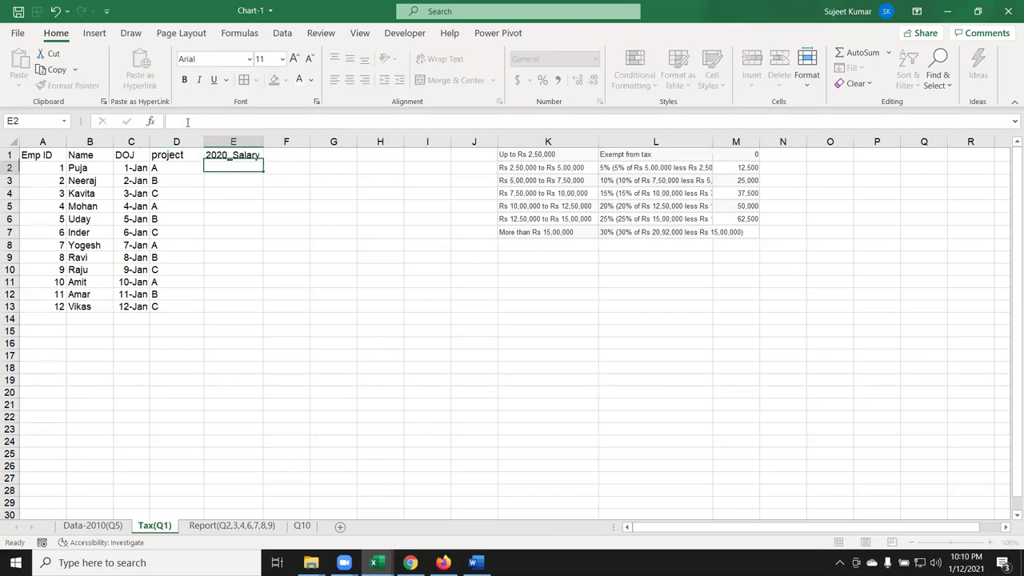
# In E2 enter =SUMIF('Data-2010(Q5)'!A:A,'Tax(Q1)'!A2,'Data-2010(Q5)'!N:N), totalling employee 1's Gross Salary
pyautogui.write('=')
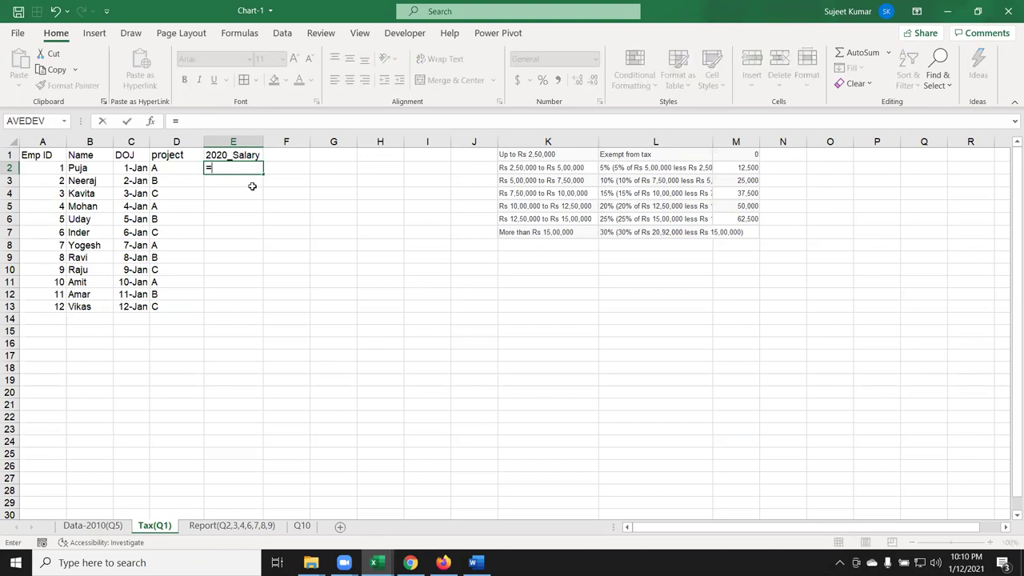
pyautogui.write('sum')
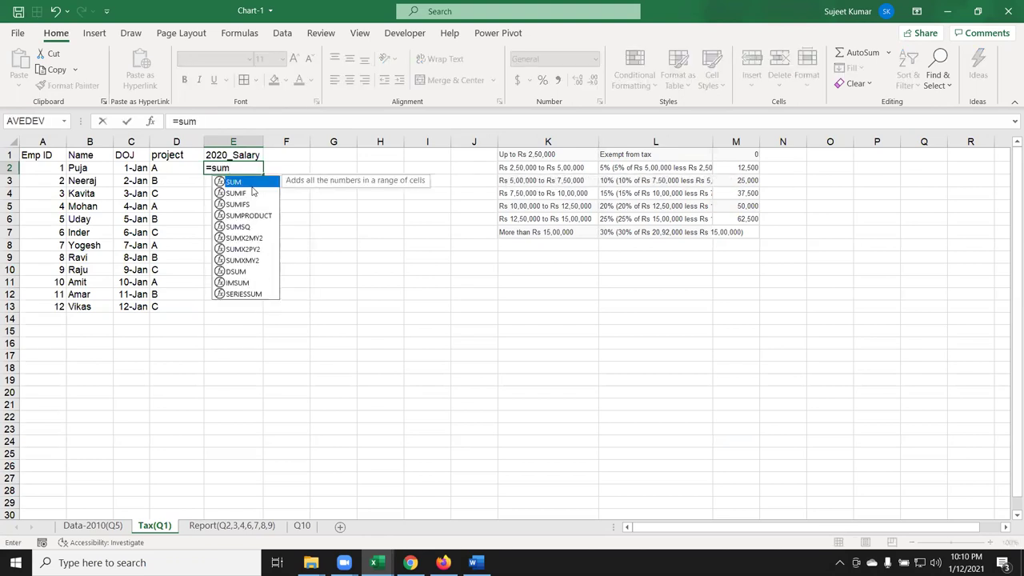
pyautogui.click(252, 192)
pyautogui.doubleClick(252, 192)
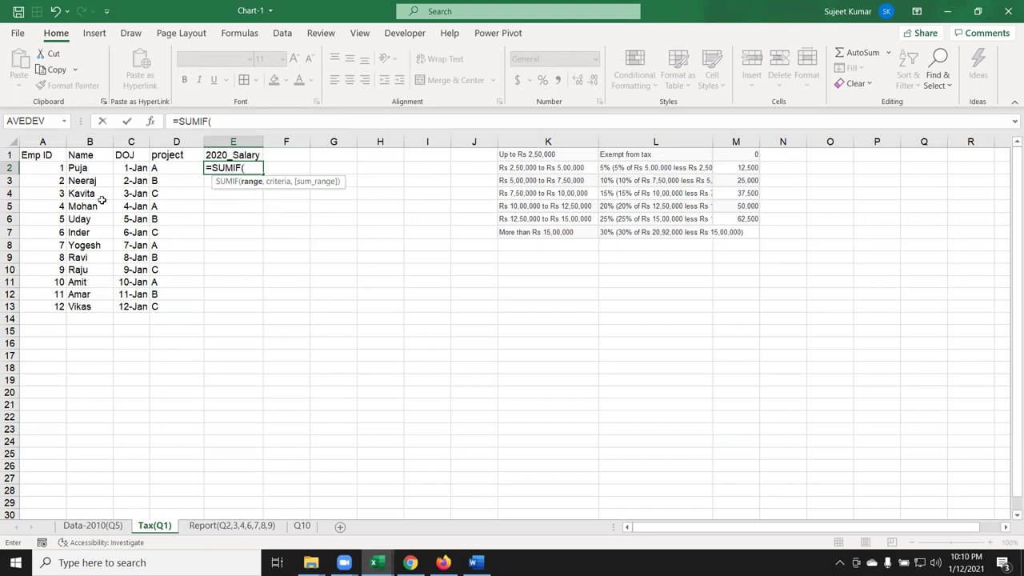
pyautogui.click(92, 526)
pyautogui.click(44, 141)
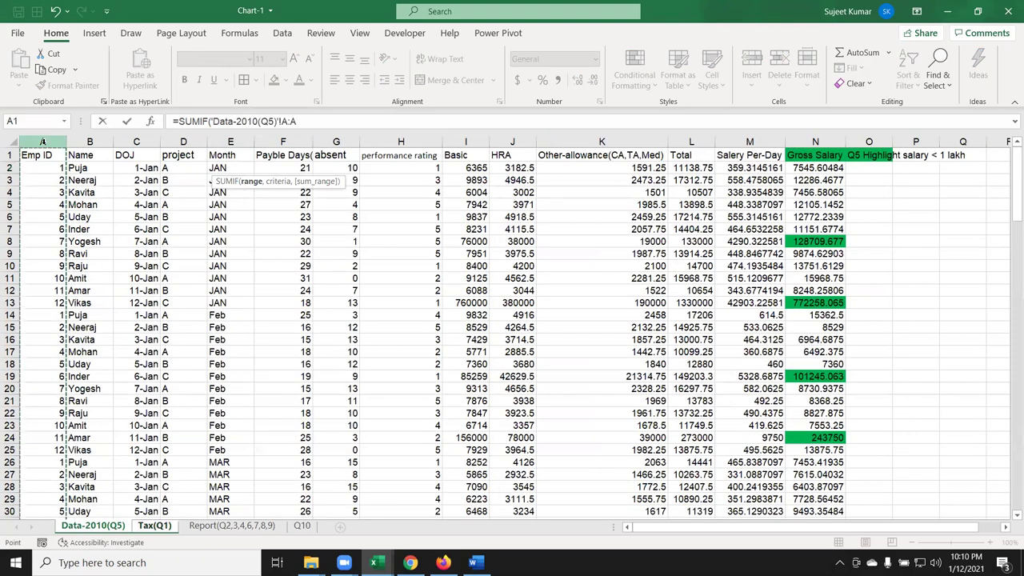
pyautogui.write(',')
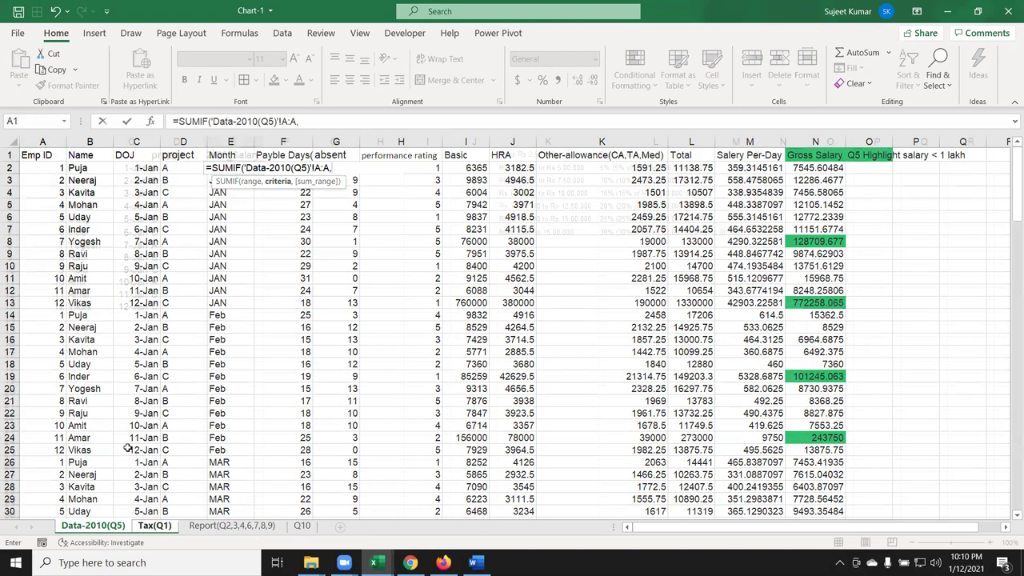
pyautogui.click(155, 526)
pyautogui.click(56, 167)
pyautogui.write(',')
pyautogui.click(98, 529)
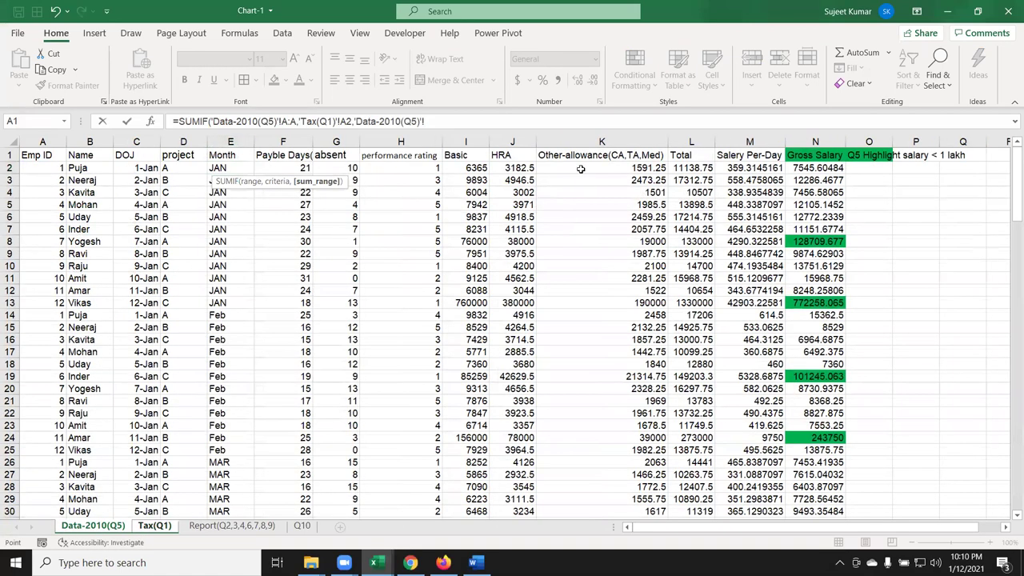
pyautogui.click(814, 142)
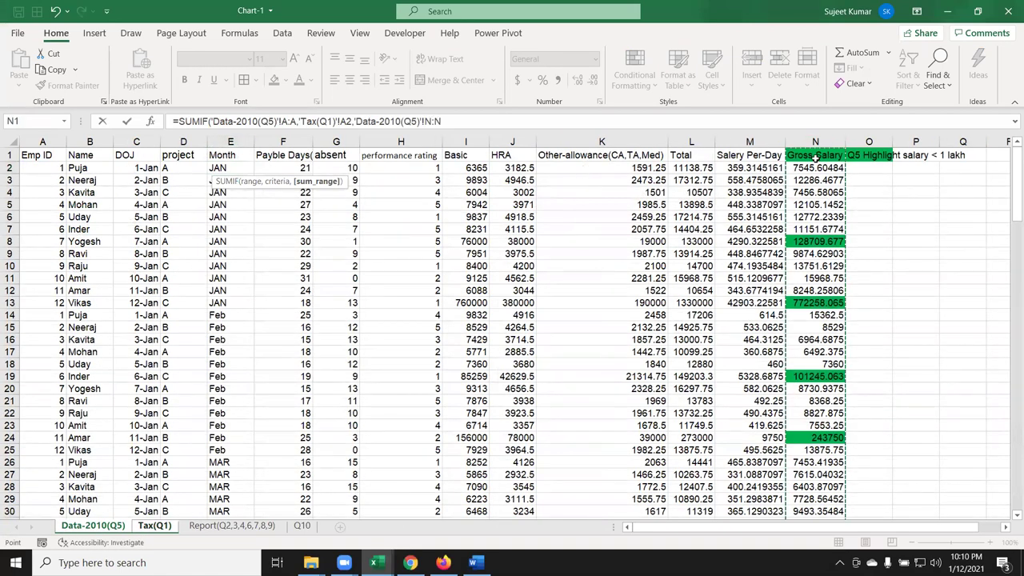
pyautogui.press('Return')
pyautogui.click(230, 168)
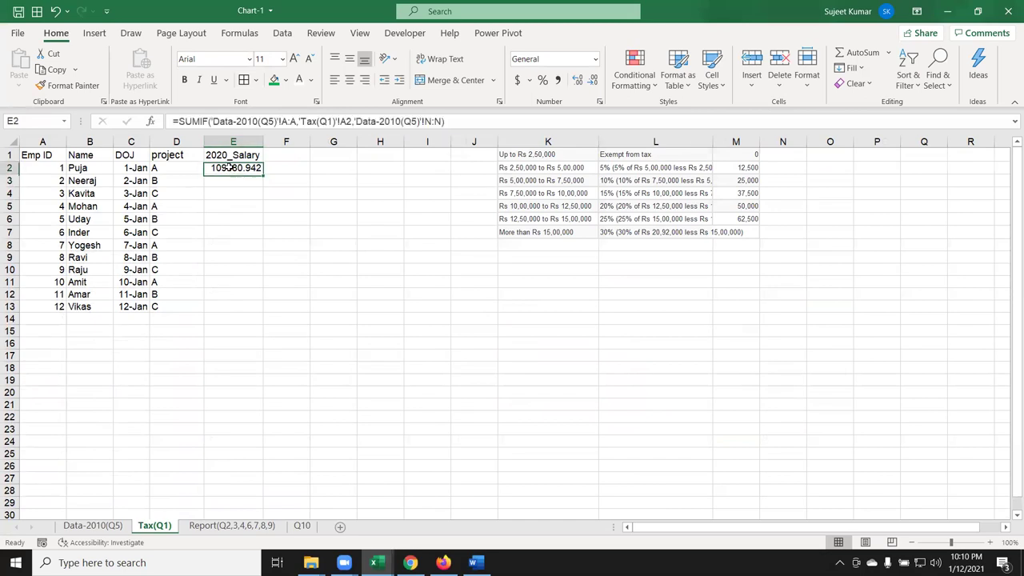
# Fill E2's SUMIF down to E13 and spot-check the copied formulas in E3, E5 and E7
pyautogui.doubleClick(260, 174)
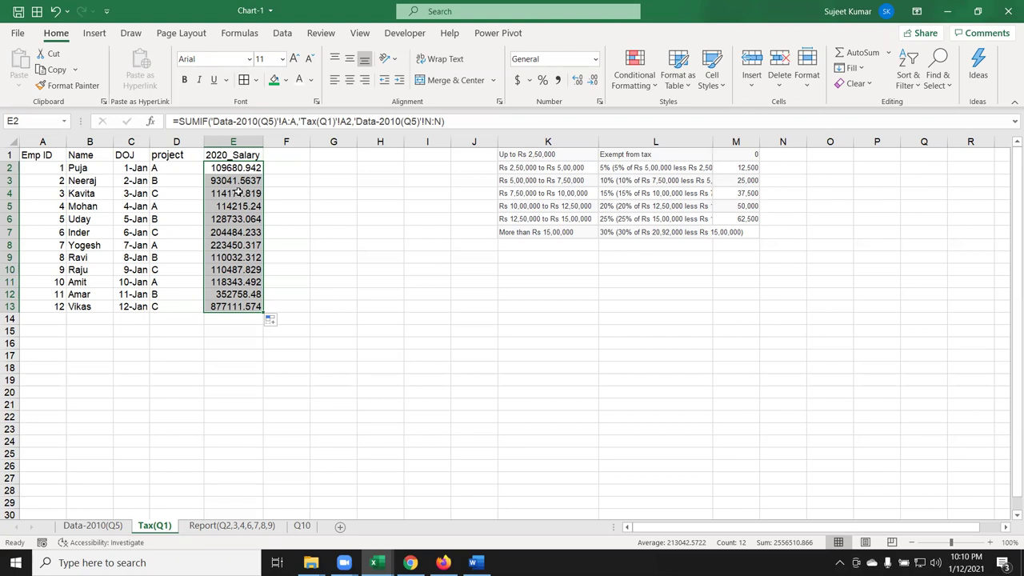
pyautogui.press('Down')
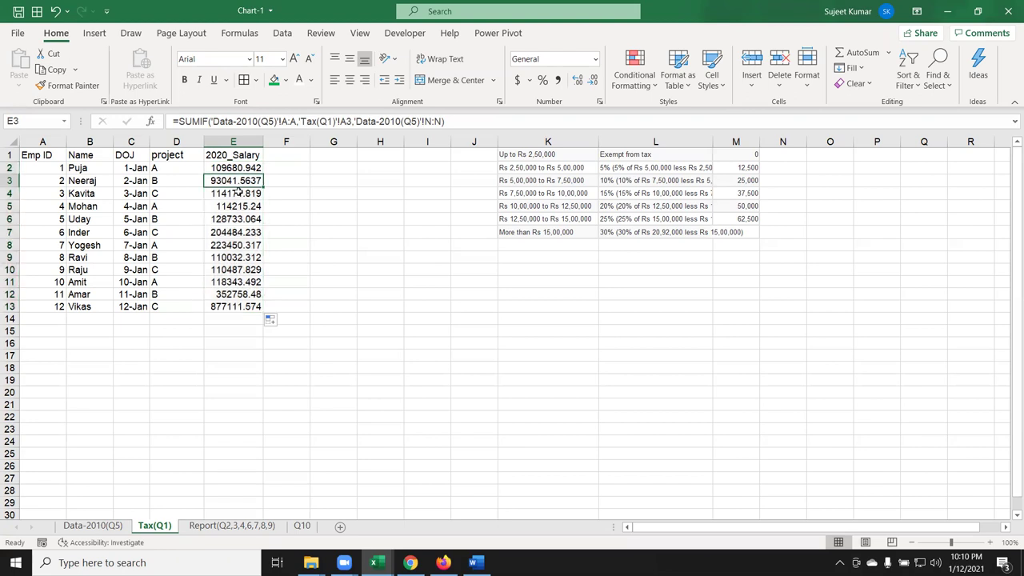
pyautogui.click(238, 192)
pyautogui.click(225, 205)
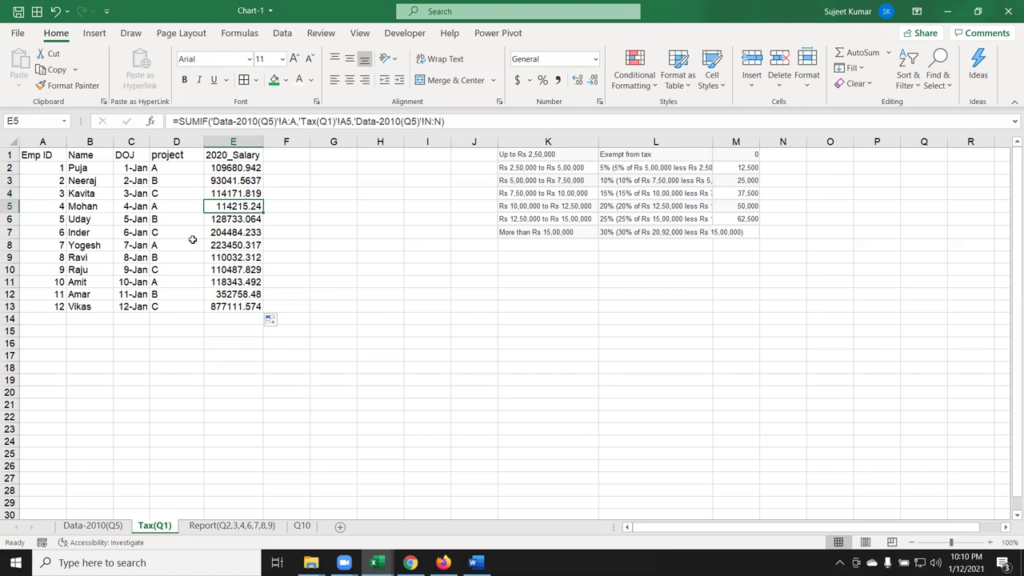
pyautogui.click(215, 234)
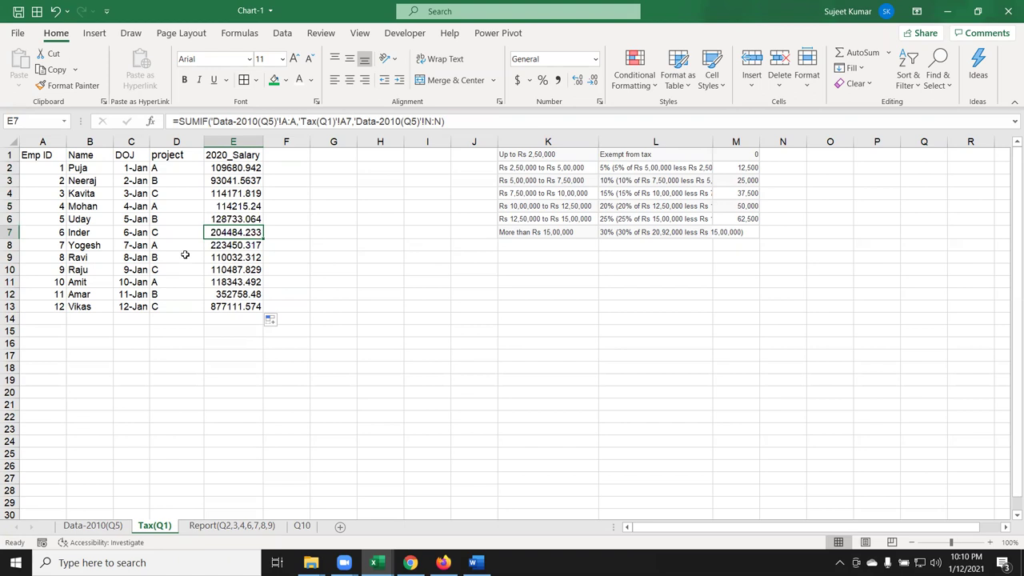
pyautogui.click(92, 526)
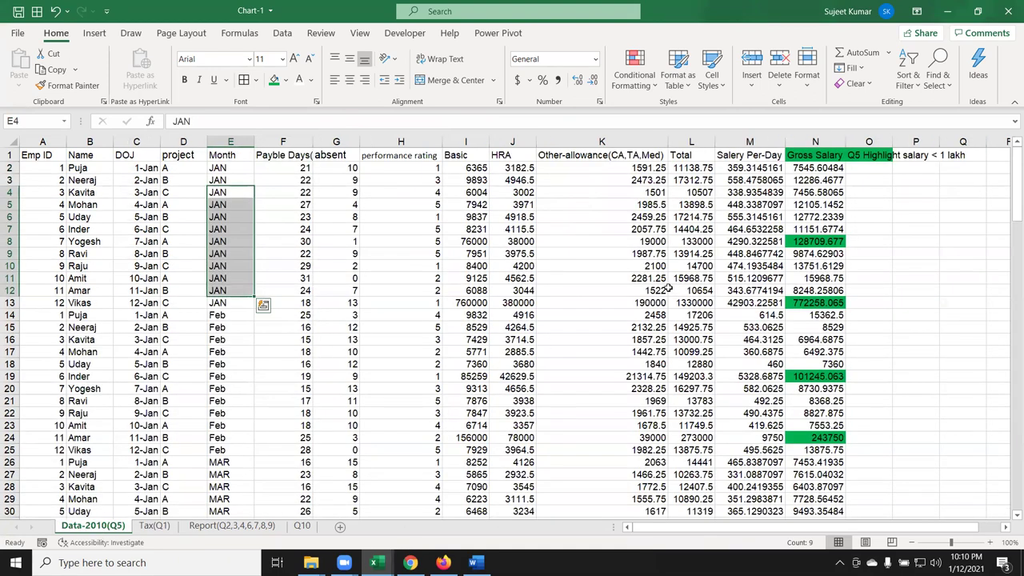
pyautogui.click(645, 281)
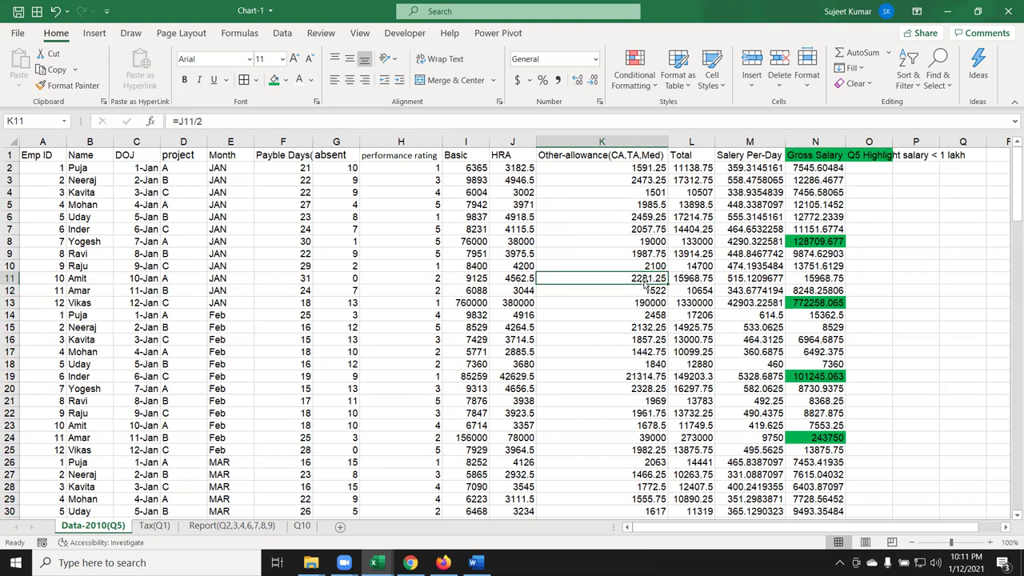
pyautogui.press('Left')
pyautogui.press('Left')
pyautogui.press('Down')
pyautogui.press('Down')
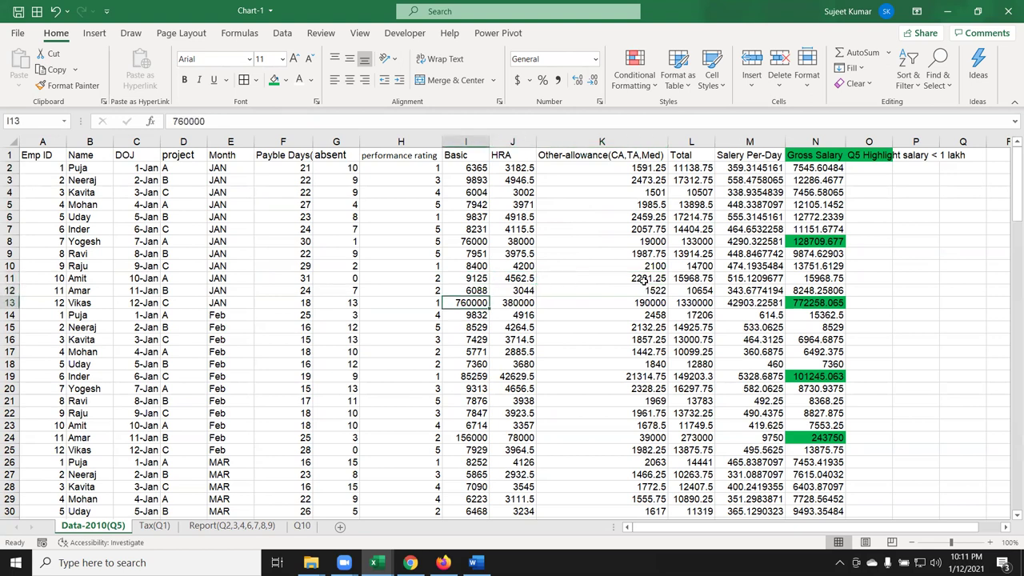
pyautogui.hotkey('shift', 'Right')
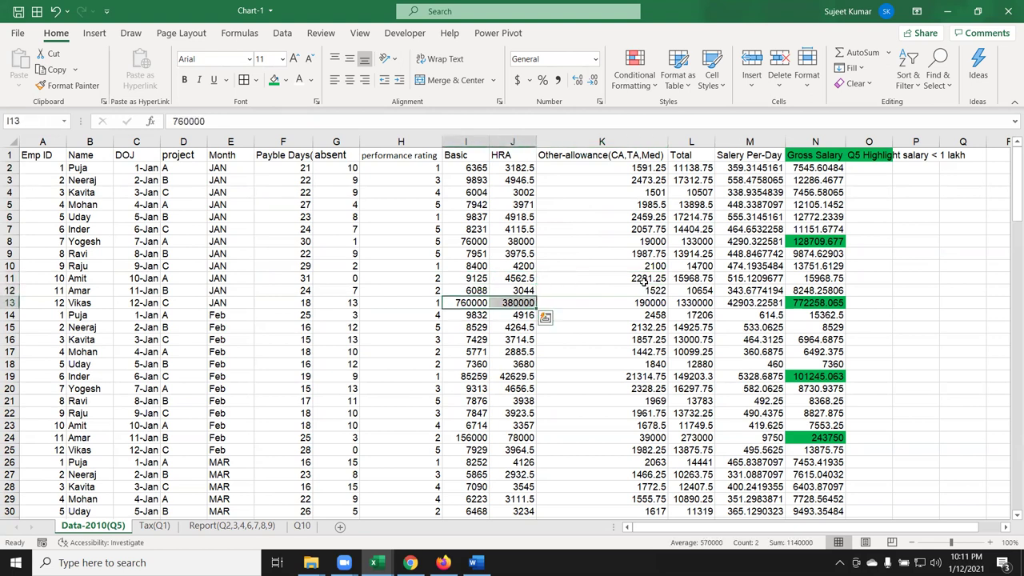
pyautogui.click(545, 318)
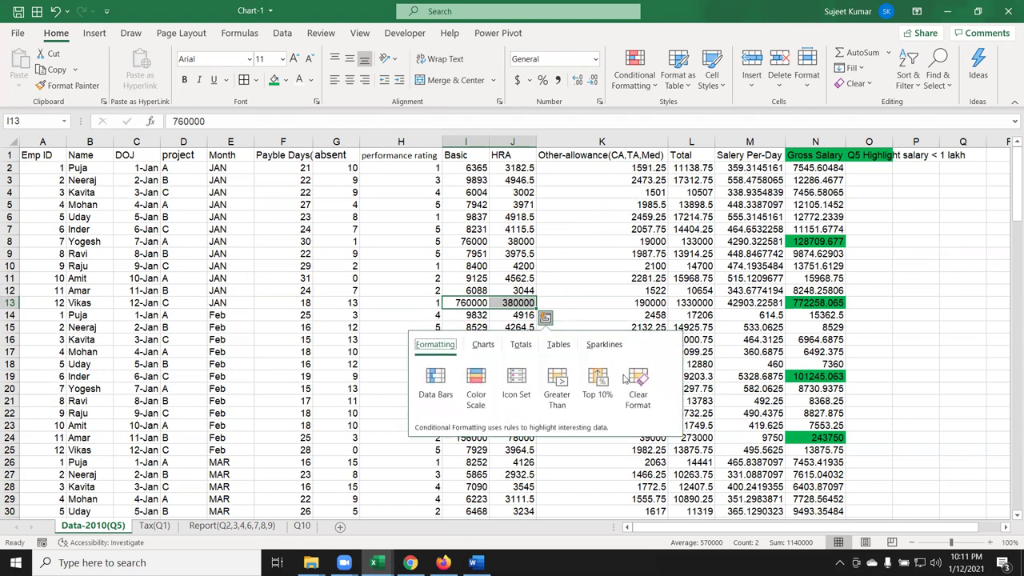
pyautogui.press('Escape')
pyautogui.scroll(-1, 492, 312)
pyautogui.scroll(1, 491, 312)
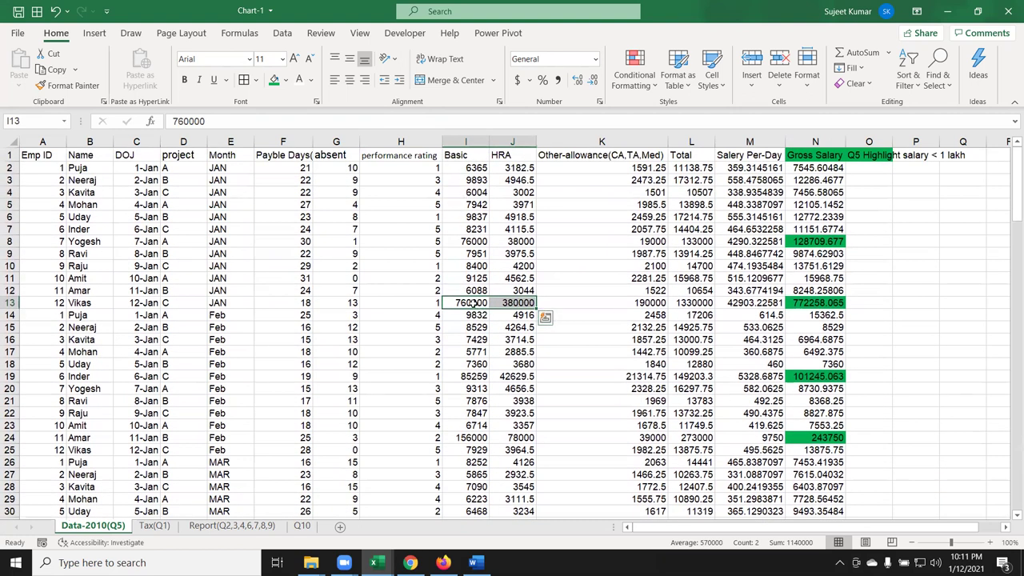
pyautogui.click(472, 303)
pyautogui.press('Up')
pyautogui.press('Down')
pyautogui.press('Down')
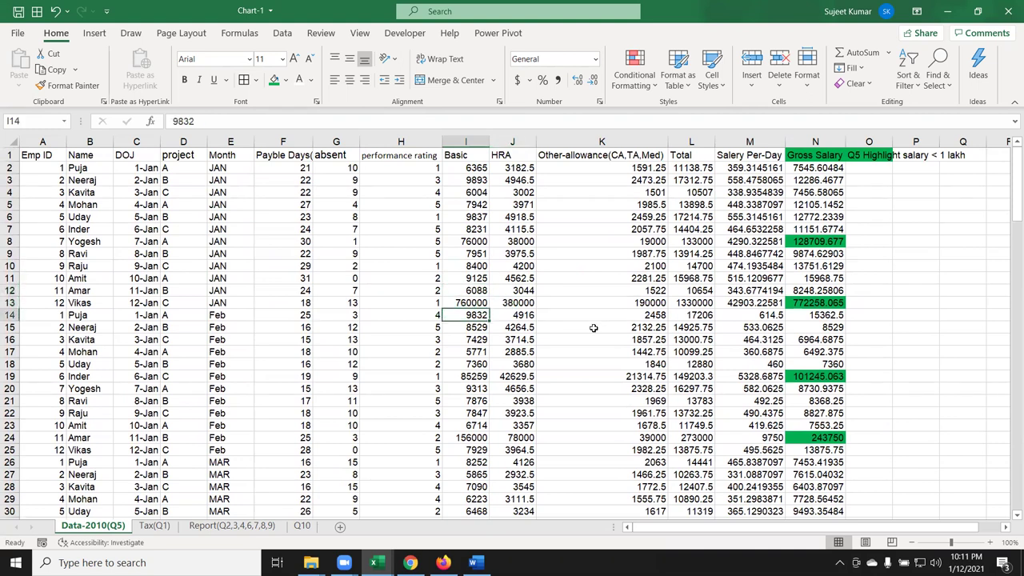
# Start a VLOOKUP in I14 that uses the Emp ID in A14 as the lookup value
pyautogui.write('=vl')
pyautogui.press('Tab')
pyautogui.press('Left')
pyautogui.press('Left')
pyautogui.press('Left')
pyautogui.press('Left')
pyautogui.press('Left')
pyautogui.press('Left')
pyautogui.press('Left')
pyautogui.write(',')
pyautogui.press('Left')
pyautogui.press('Left')
pyautogui.press('Left')
pyautogui.press('Left')
pyautogui.press('Left')
pyautogui.press('Left')
pyautogui.press('Left')
pyautogui.press('Left')
# Finish the formula as =VLOOKUP(A14,A1:I13,9,0), looking up the January rows' Basic column
pyautogui.hotkey('ctrl', 'space')
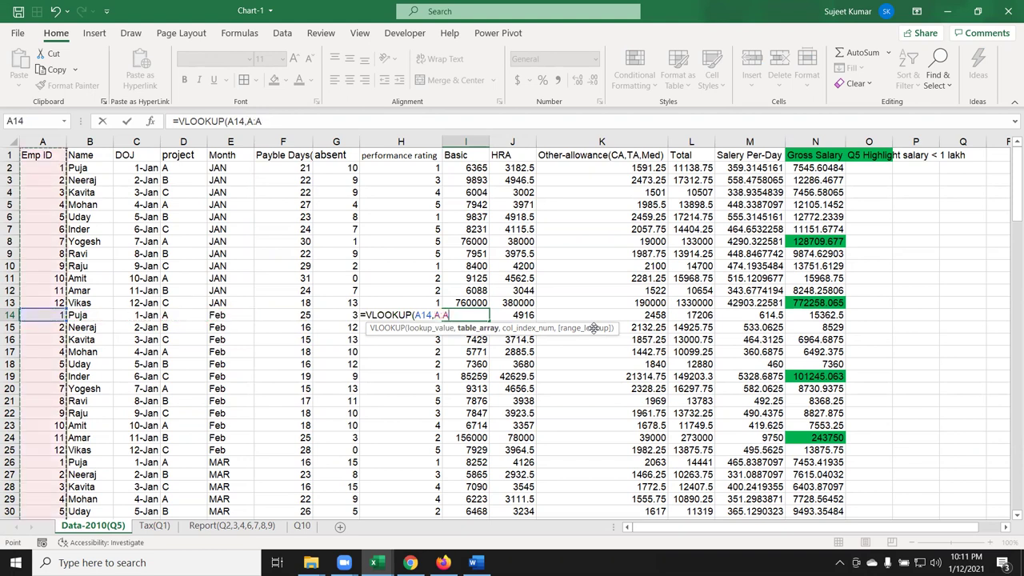
pyautogui.hotkey('shift', 'Right')
pyautogui.hotkey('shift', 'Right')
pyautogui.hotkey('shift', 'Right')
pyautogui.hotkey('shift', 'Right')
pyautogui.hotkey('shift', 'Right')
pyautogui.hotkey('shift', 'Right')
pyautogui.hotkey('shift', 'Right')
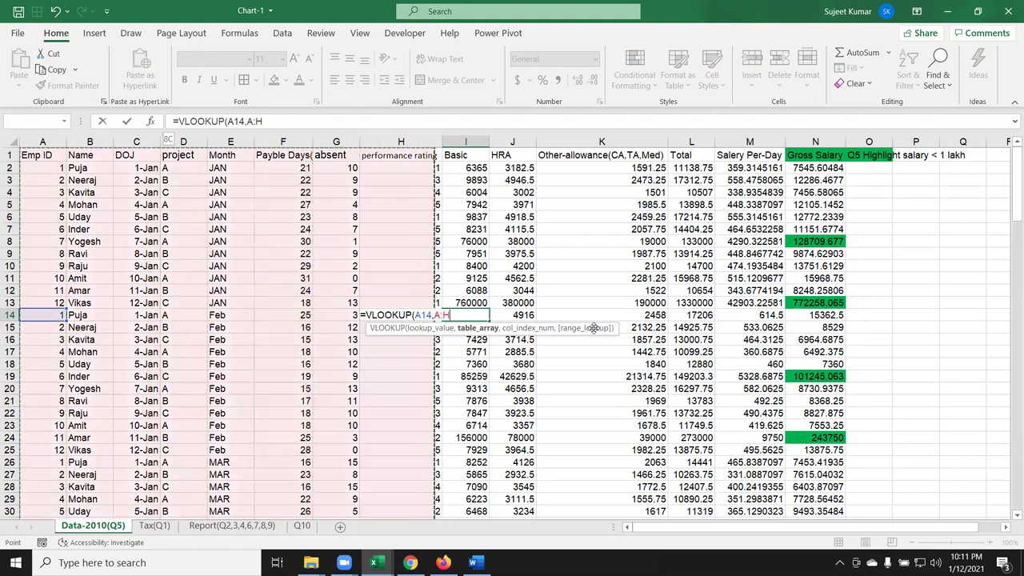
pyautogui.hotkey('shift', 'Right')
pyautogui.hotkey('shift', 'Right')
pyautogui.hotkey('shift', 'Left')
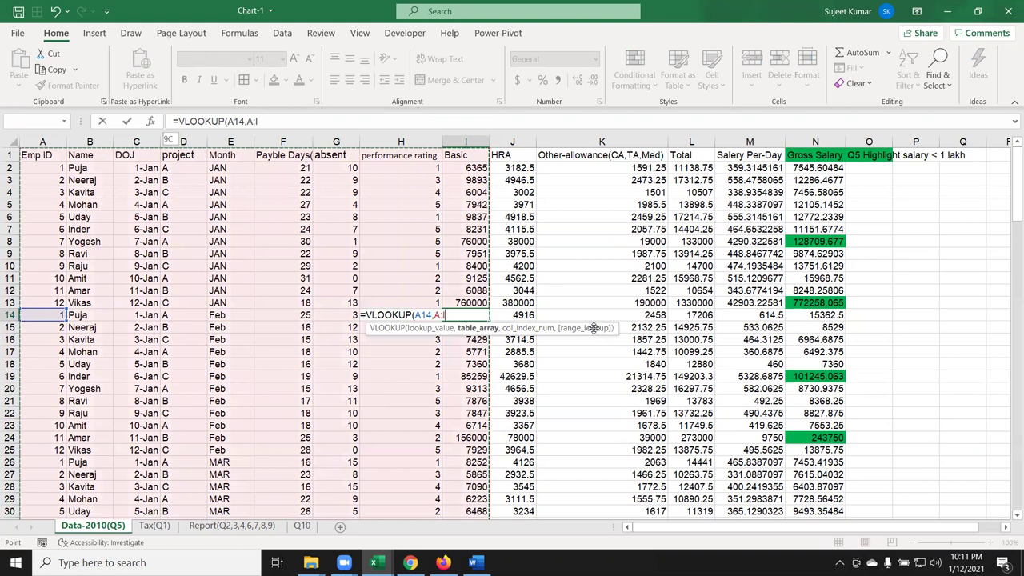
pyautogui.press('Left')
pyautogui.press('Up')
pyautogui.hotkey('ctrl', 'shift', 'Up')
pyautogui.hotkey('shift', 'Right')
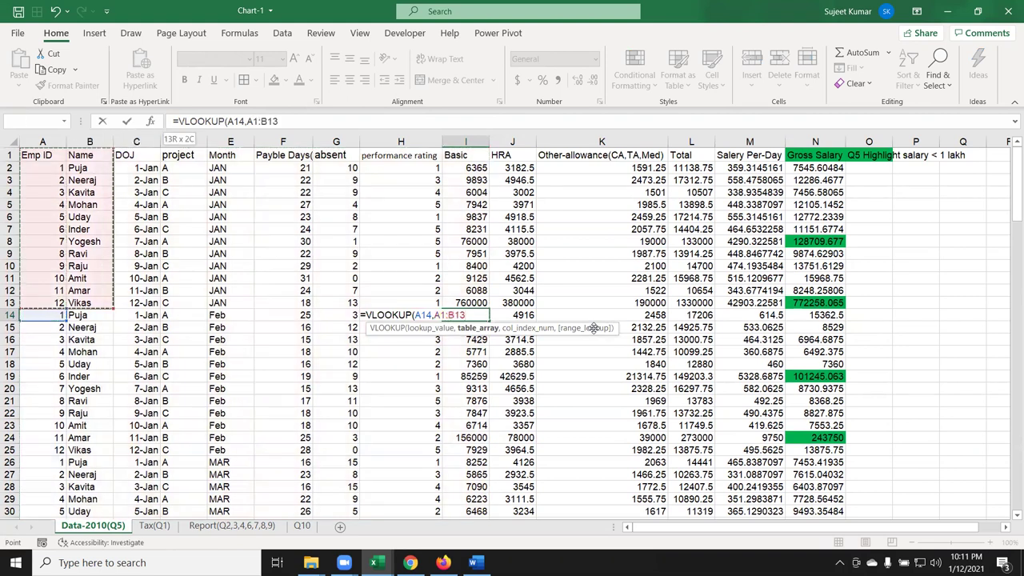
pyautogui.hotkey('shift', 'Right')
pyautogui.hotkey('shift', 'Right')
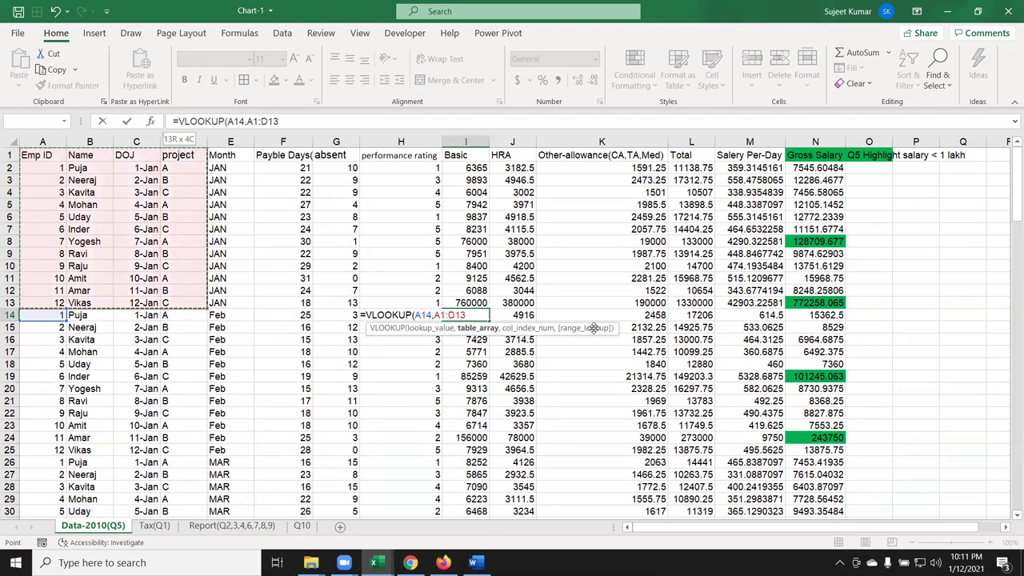
pyautogui.hotkey('shift', 'Right')
pyautogui.hotkey('shift', 'Right')
pyautogui.hotkey('shift', 'Right')
pyautogui.hotkey('shift', 'Right')
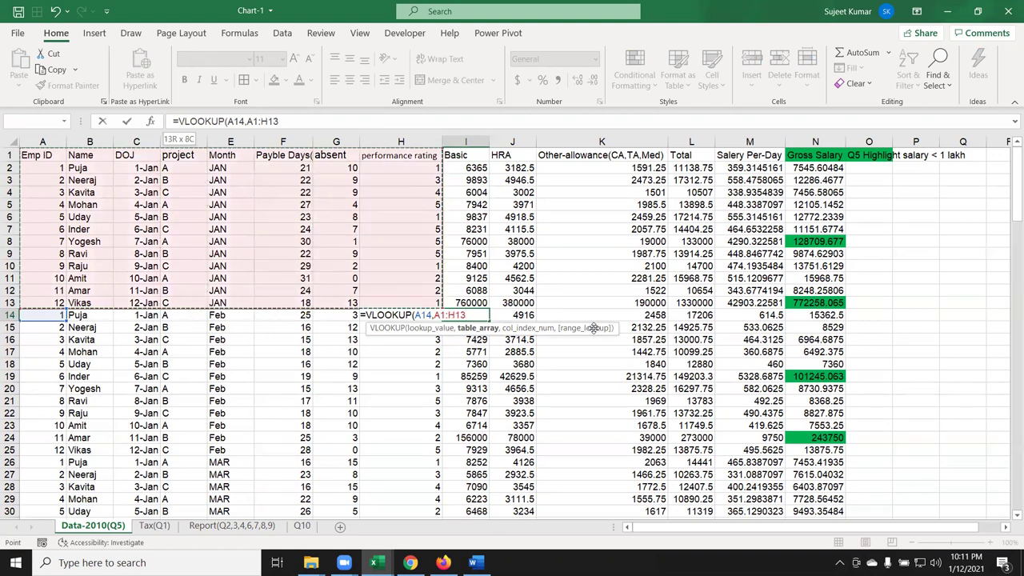
pyautogui.hotkey('shift', 'Right')
pyautogui.write(',9,0')
pyautogui.press('Return')
# Make the lookup range absolute ($A$1:$I$13) and fill the I14 formula down the Basic column
pyautogui.press('Up')
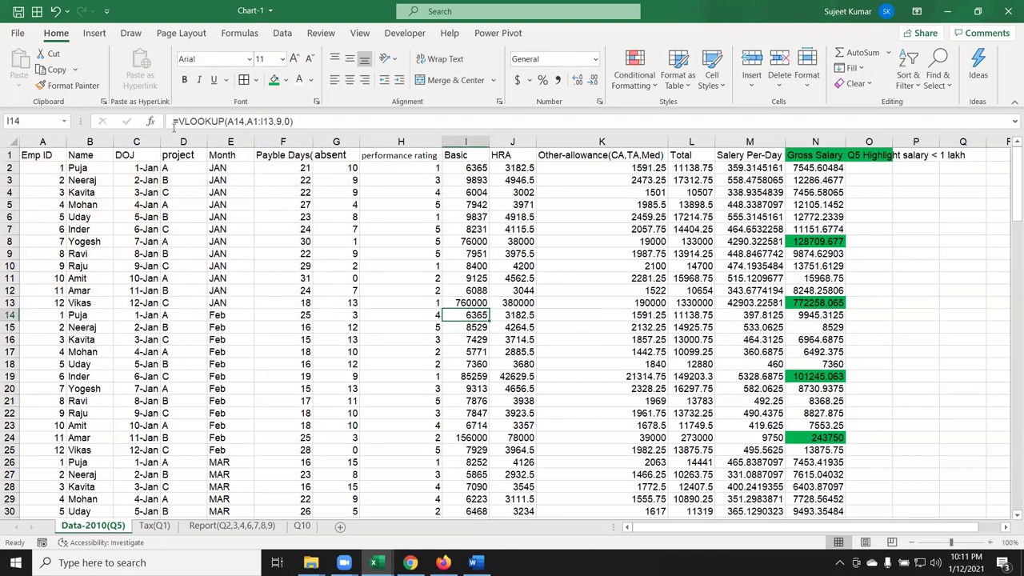
pyautogui.click(177, 123)
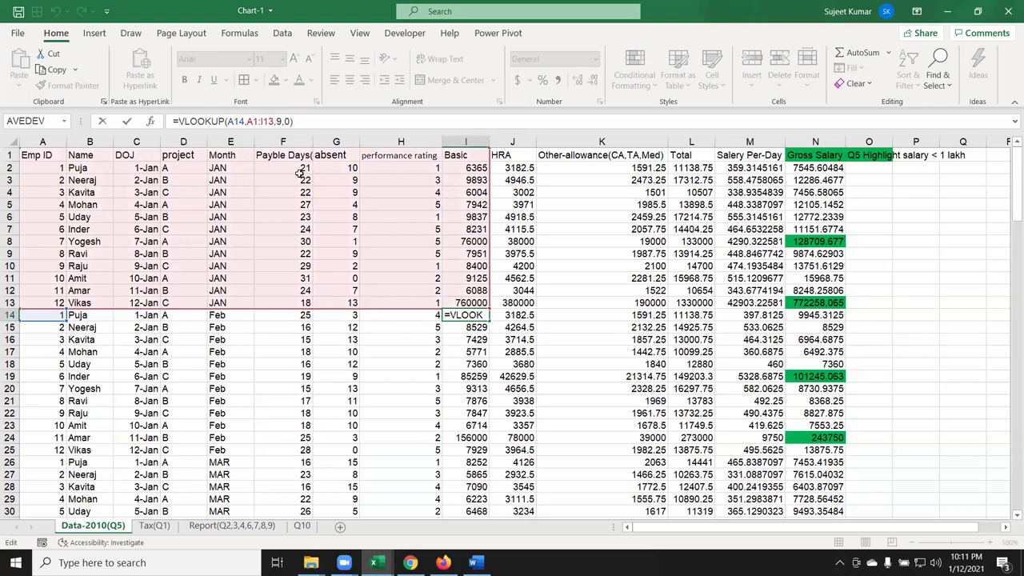
pyautogui.click(249, 121)
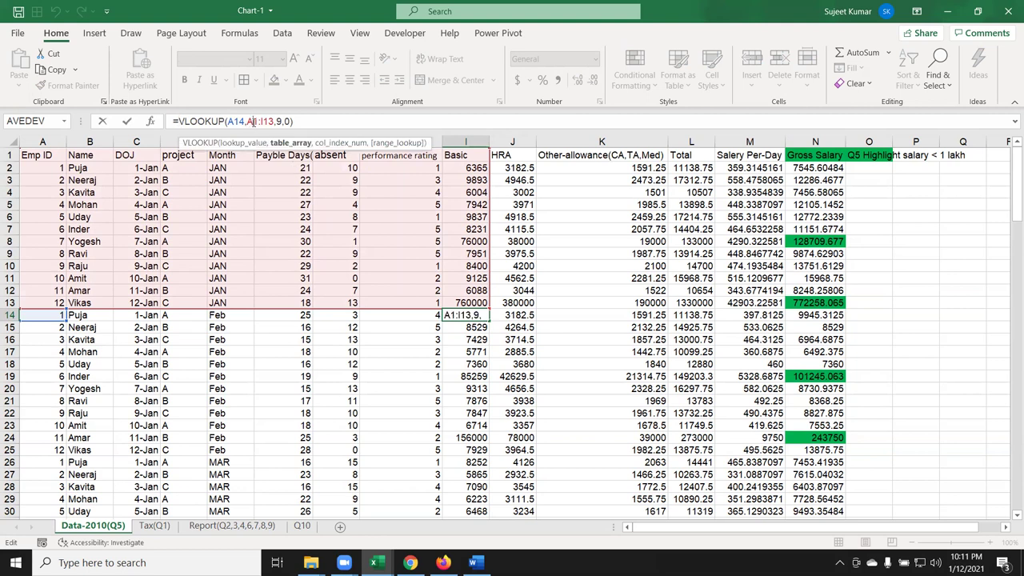
pyautogui.press('F4')
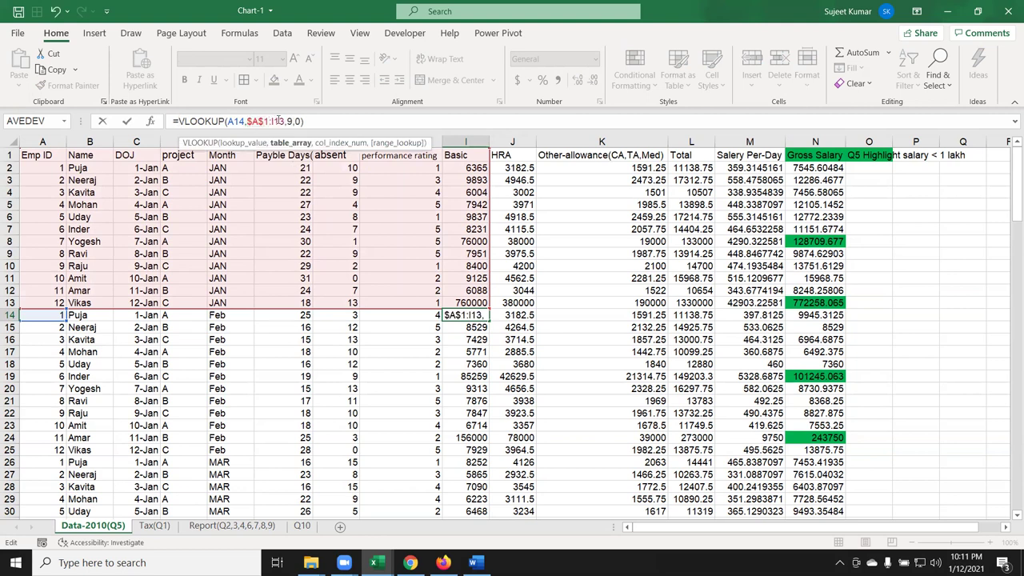
pyautogui.press('Return')
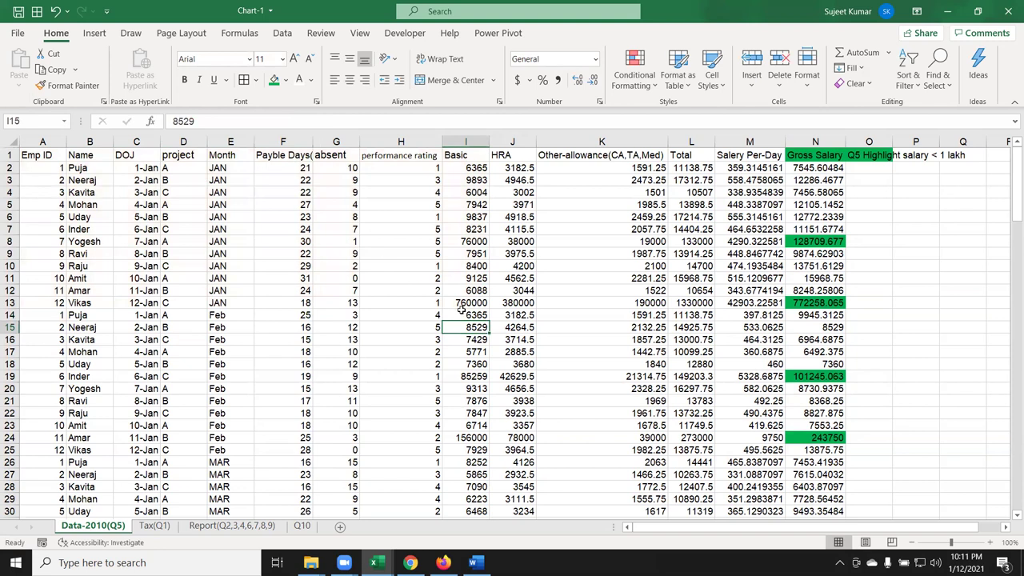
pyautogui.click(476, 314)
pyautogui.doubleClick(490, 318)
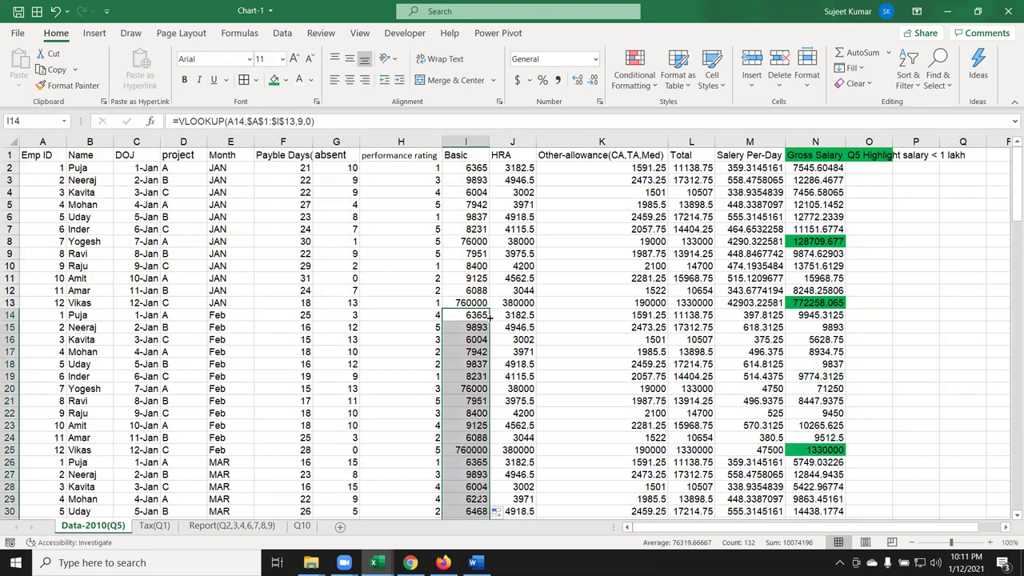
# Change the January Basic in I5 to 85000
pyautogui.click(476, 206)
pyautogui.write('8')
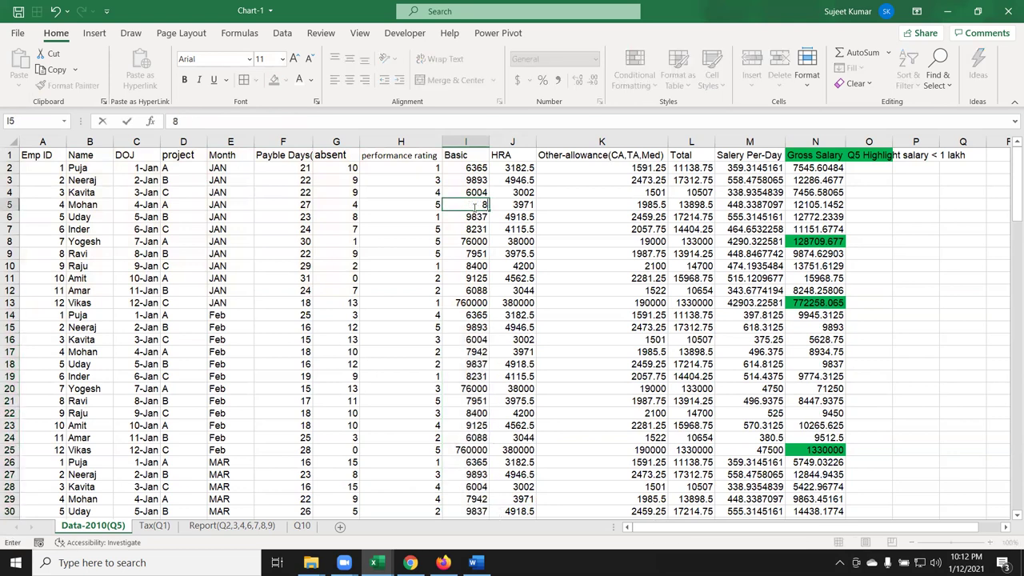
pyautogui.write('5000')
pyautogui.press('Return')
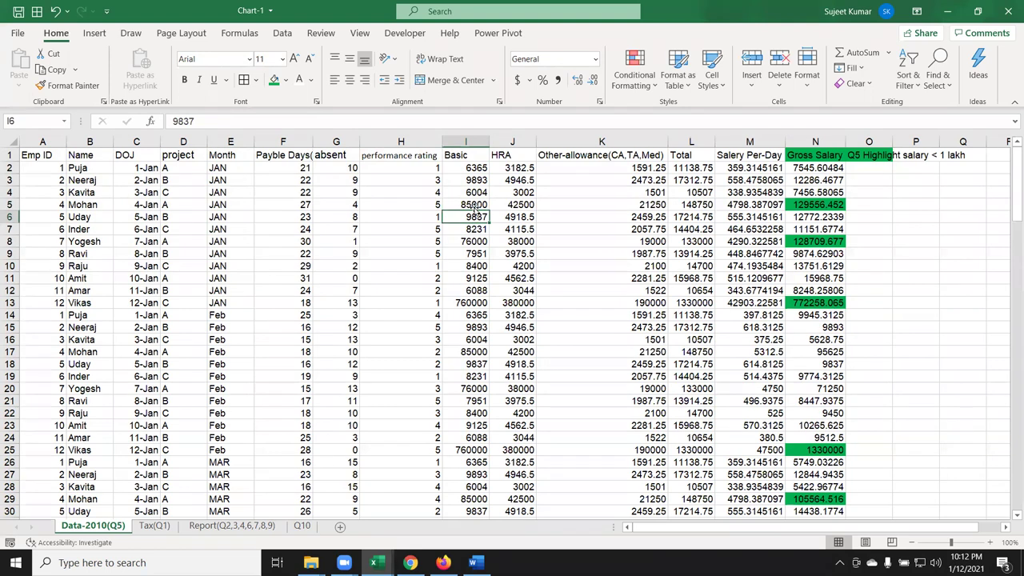
# Change the January Basic in I3 from 9893 to 185269
pyautogui.click(465, 182)
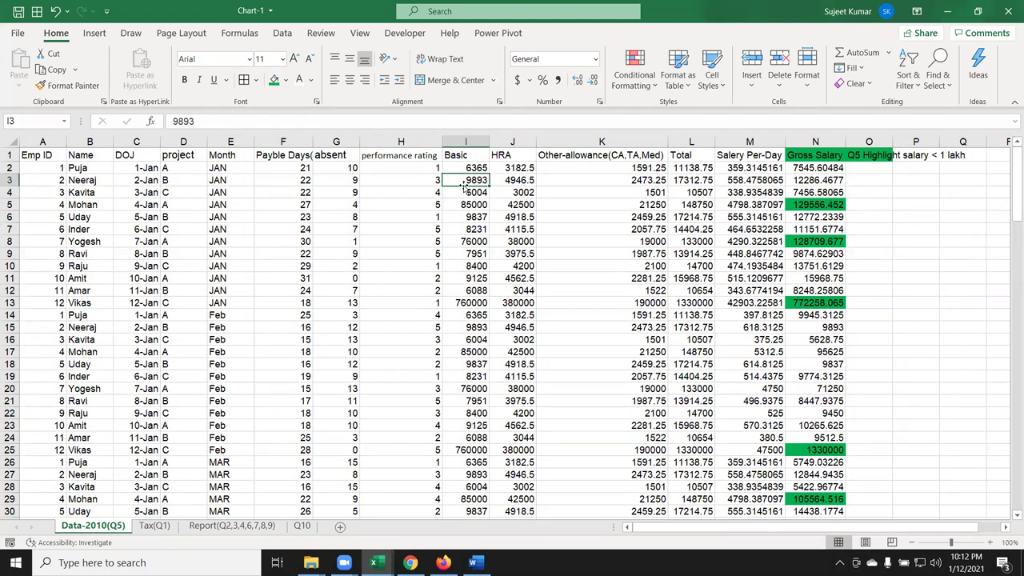
pyautogui.keyDown('shift'); pyautogui.click(394, 192); pyautogui.keyUp('shift')
pyautogui.click(474, 179)
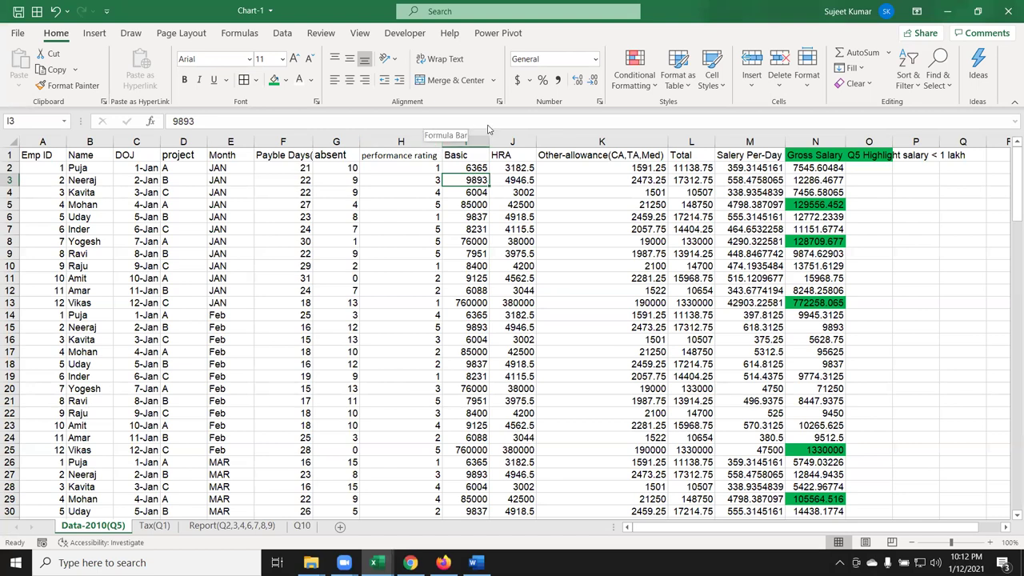
pyautogui.doubleClick(463, 178)
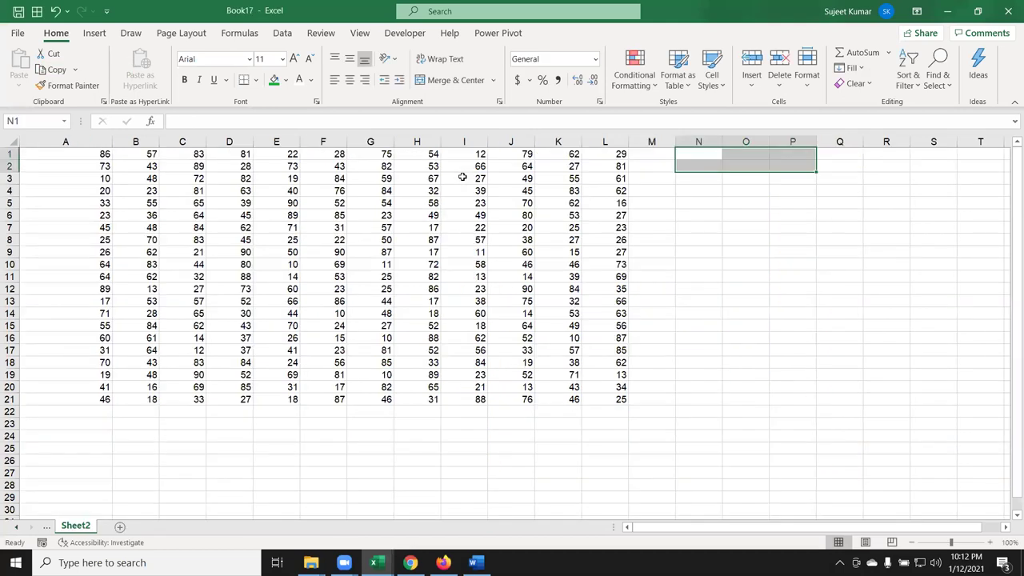
pyautogui.write('15')
pyautogui.press('BackSpace')
pyautogui.write('85269')
pyautogui.press('Return')
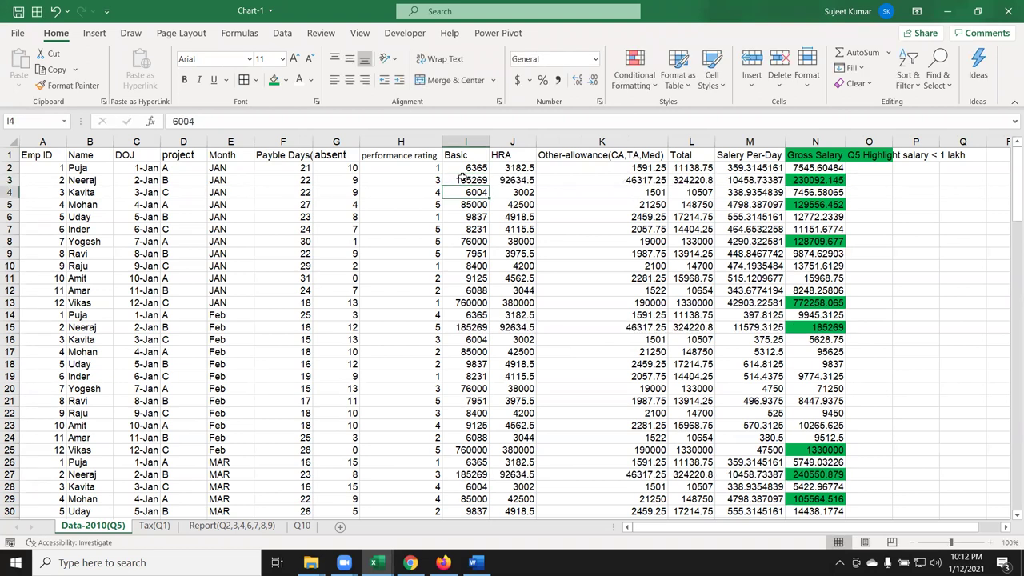
# On the Tax(Q1) sheet, select the 2020_Salary values E2:E13
pyautogui.click(154, 525)
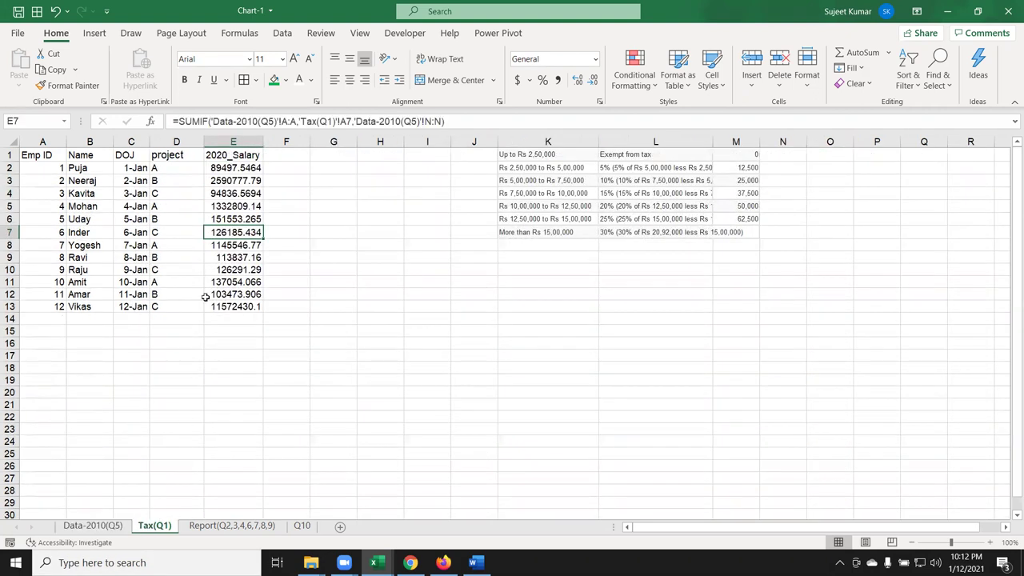
pyautogui.click(233, 180)
pyautogui.press('Up')
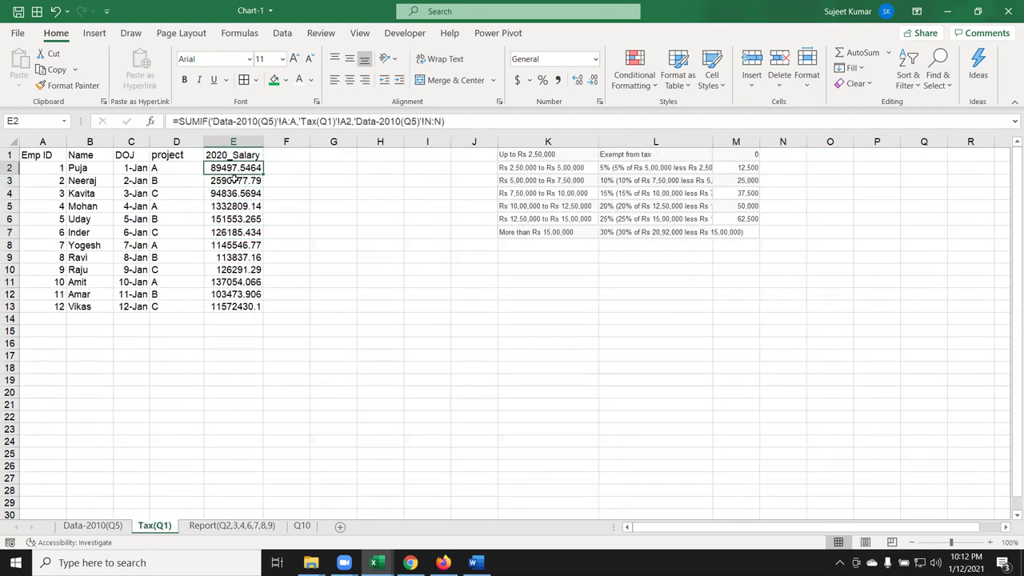
pyautogui.press('Down')
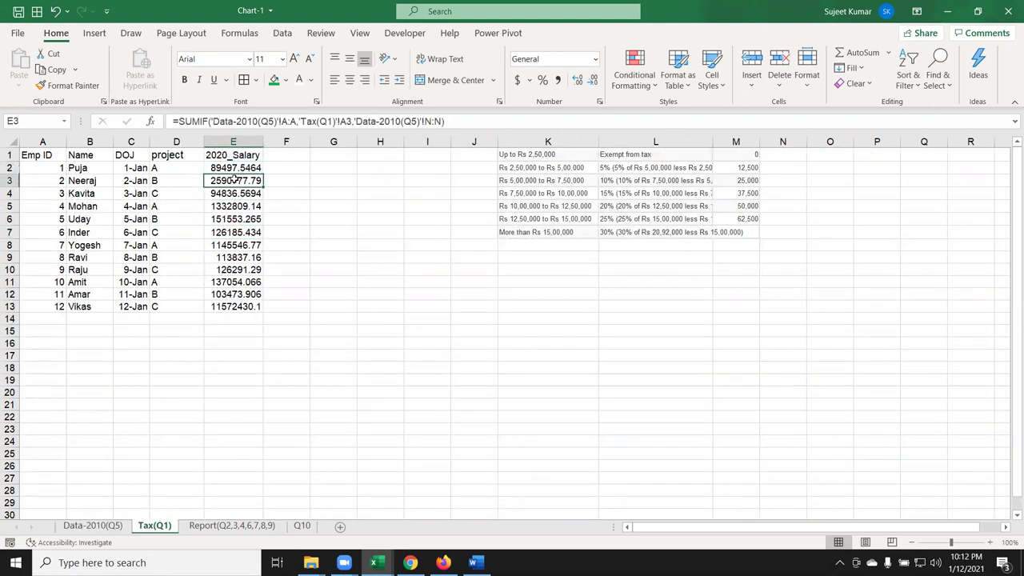
pyautogui.press('Down')
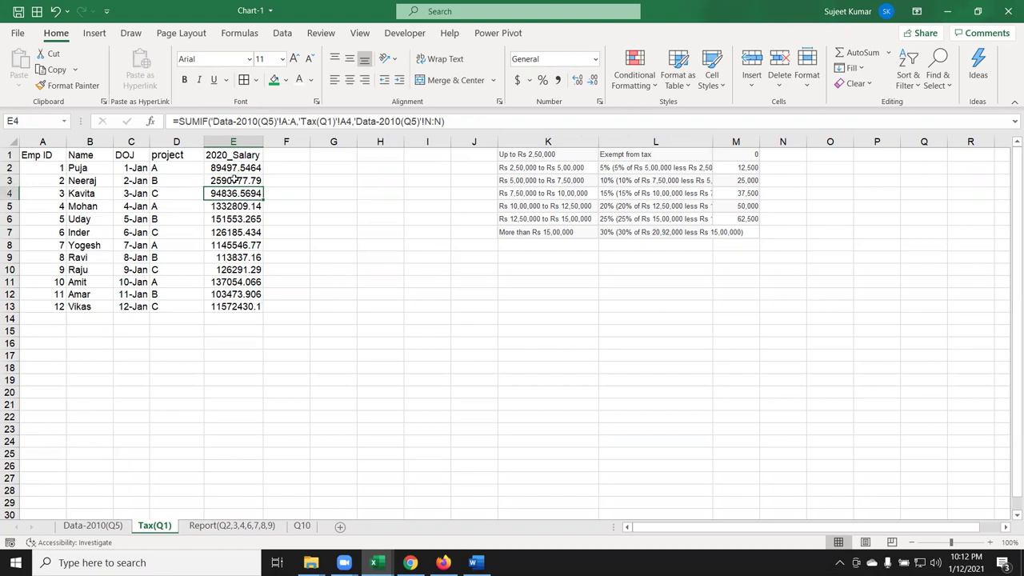
pyautogui.press('Up')
pyautogui.press('Up')
pyautogui.press('Up')
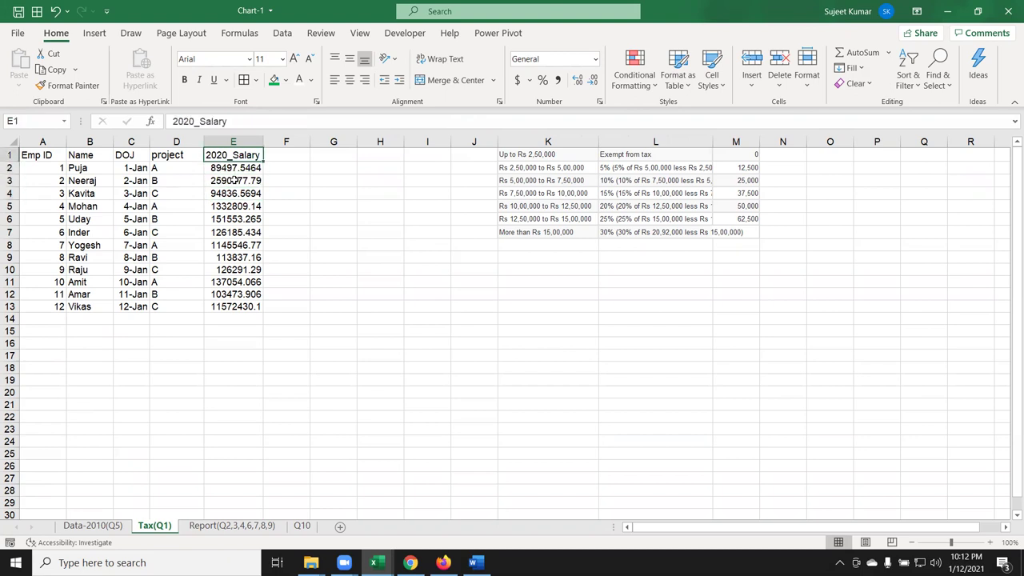
pyautogui.press('Down')
pyautogui.hotkey('ctrl', 'shift', 'Down')
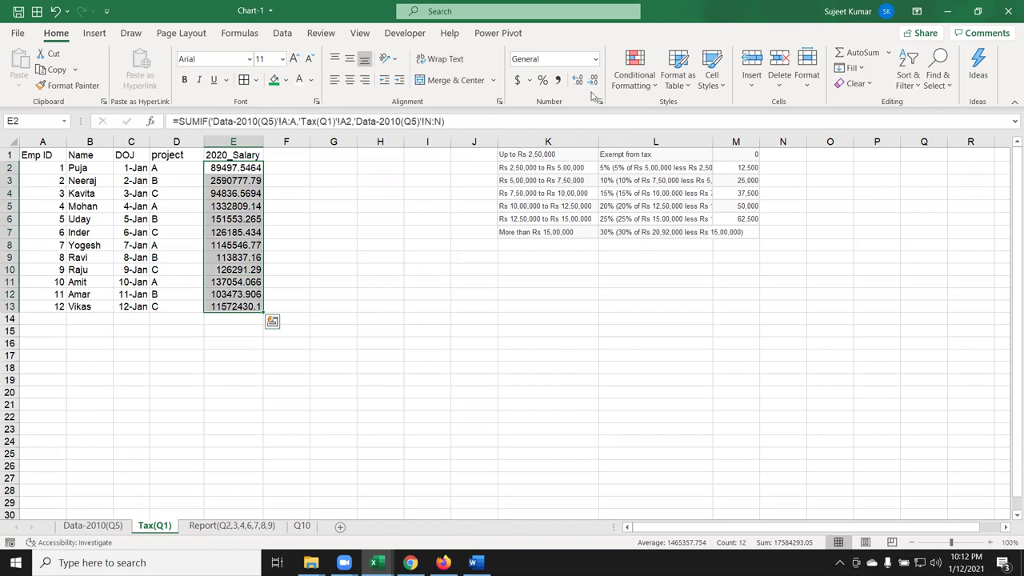
# Reduce the selected salaries to whole numbers with no decimal places
pyautogui.click(592, 81)
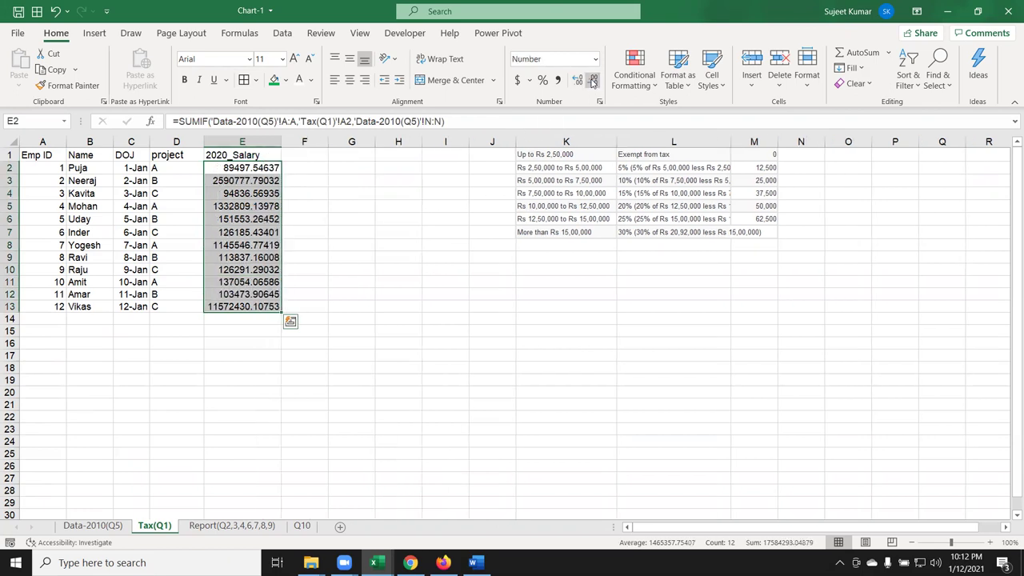
pyautogui.click(593, 81)
pyautogui.click(592, 82)
pyautogui.click(593, 82)
pyautogui.click(593, 82)
pyautogui.click(593, 81)
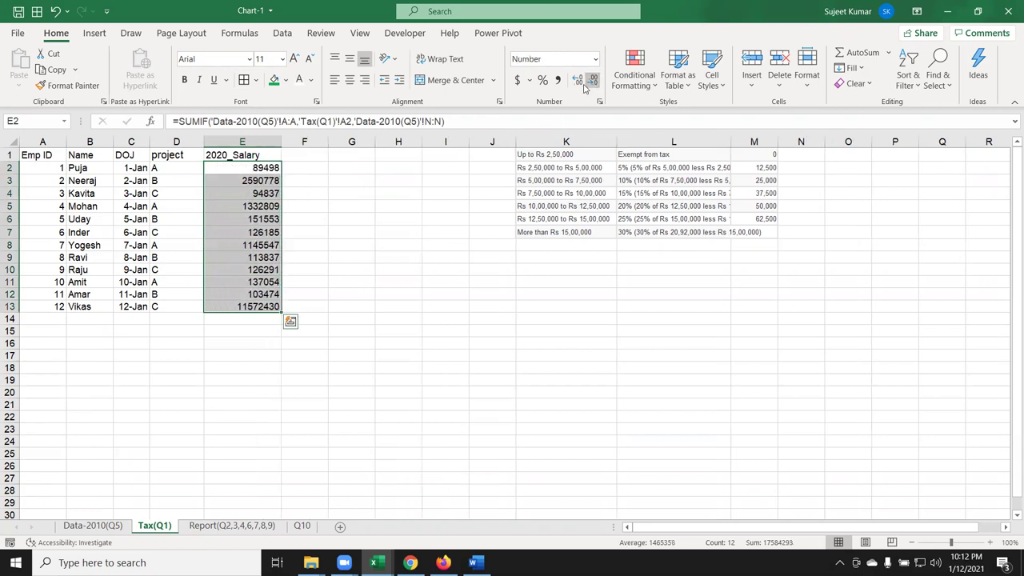
pyautogui.click(332, 258)
pyautogui.click(269, 304)
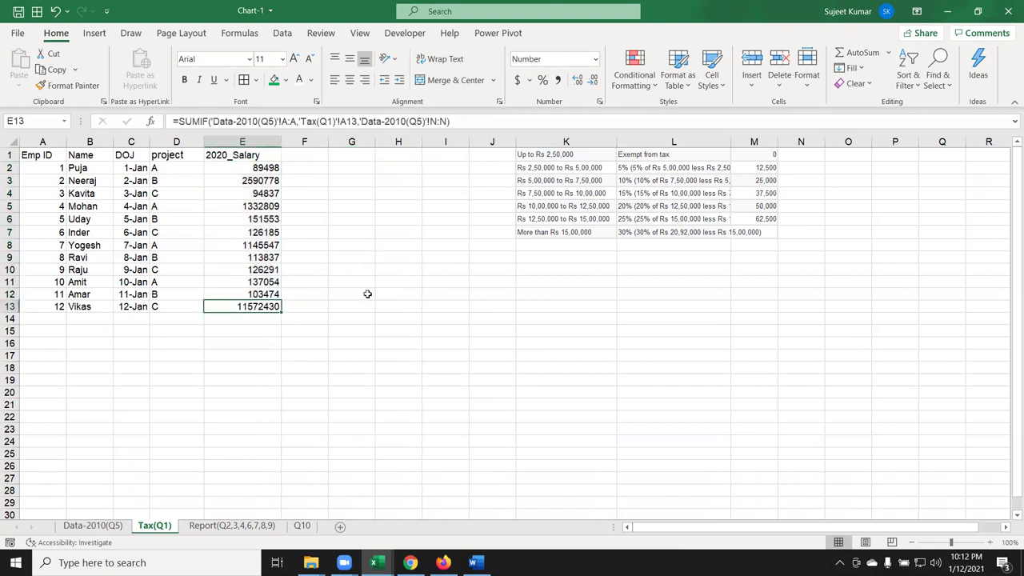
# Enter the heading TAX in F1, next to the 2020_Salary column
pyautogui.press('Up')
pyautogui.press('Up')
pyautogui.press('Up')
pyautogui.press('Up')
pyautogui.press('Up')
pyautogui.press('Right')
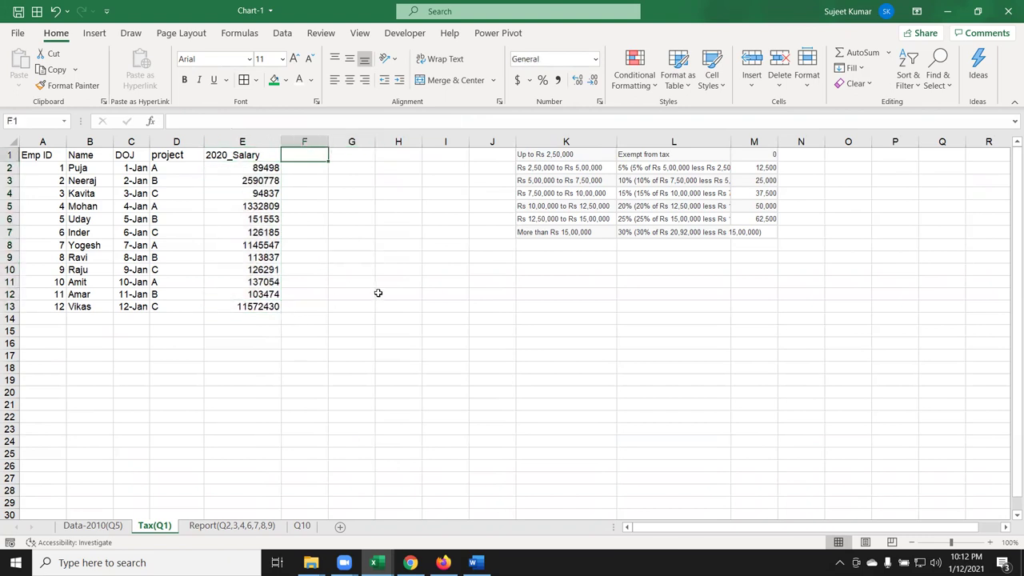
pyautogui.write('T')
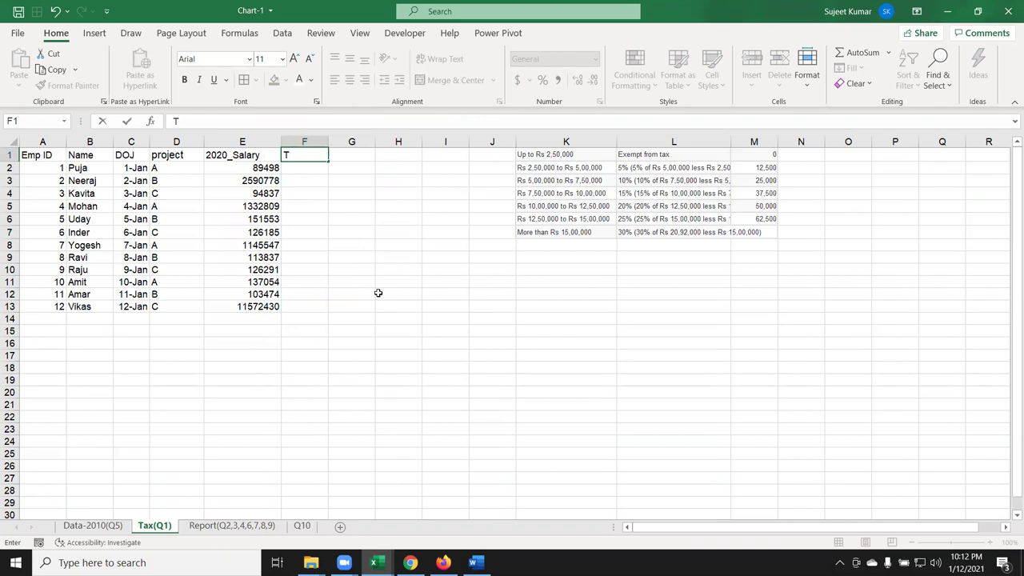
pyautogui.write('AX')
pyautogui.press('Return')
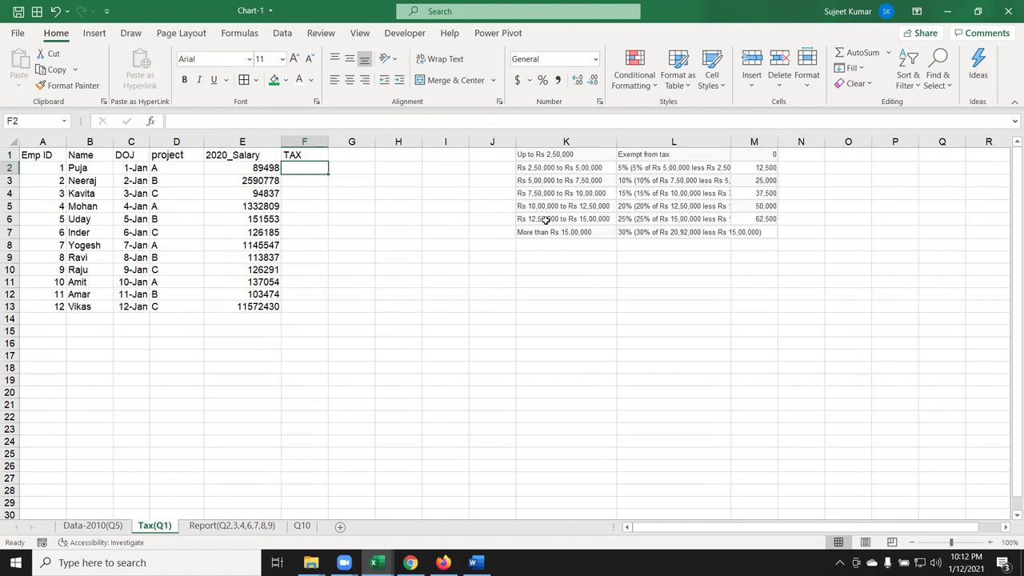
pyautogui.click(570, 157)
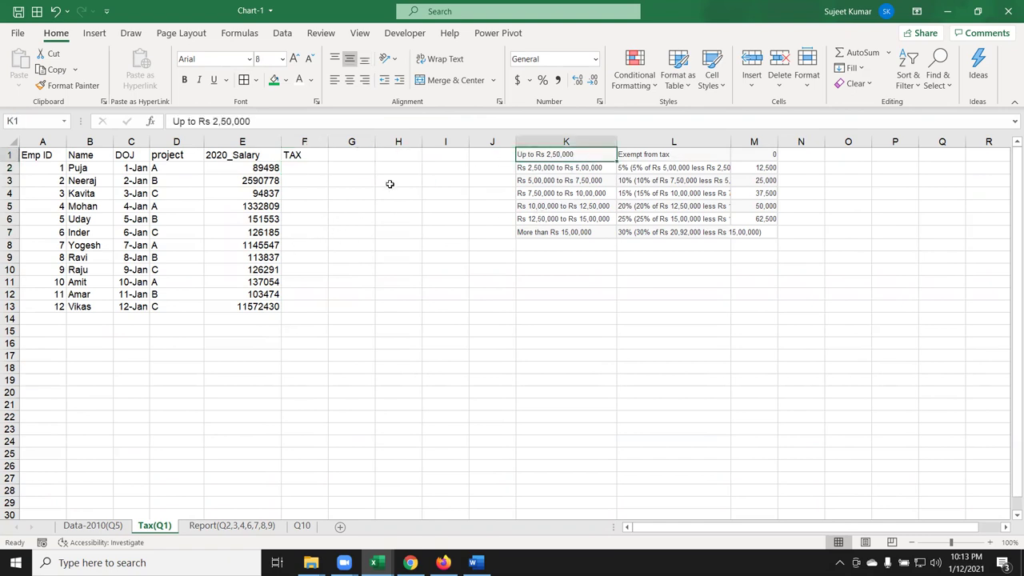
# Begin F2 with =IF(E2<=250000,0, giving zero tax up to 250000, and open a nested IF
pyautogui.click(316, 171)
pyautogui.write('=IF(')
pyautogui.press('Left')
pyautogui.write('<')
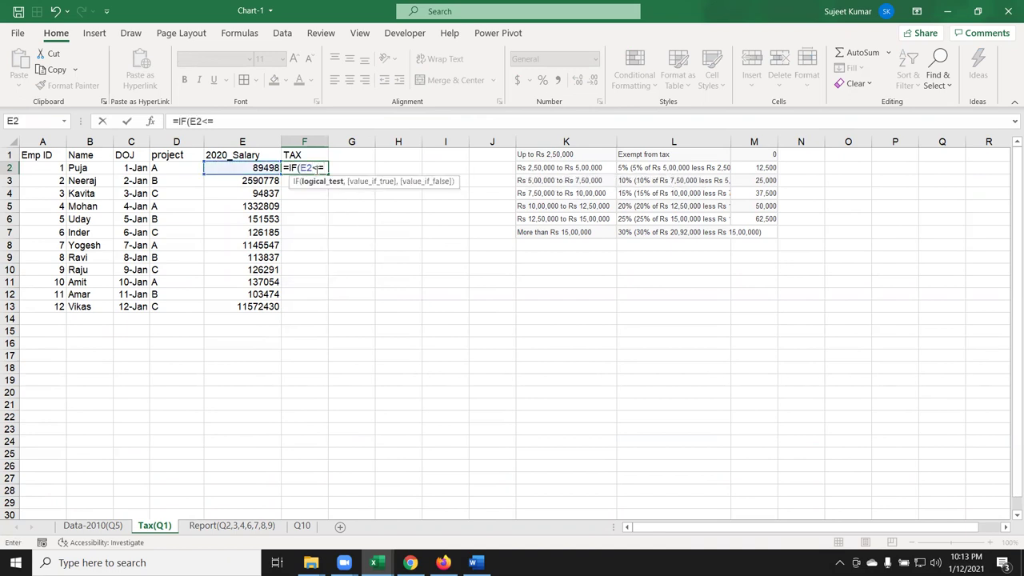
pyautogui.write('2')
pyautogui.write('50')
pyautogui.write('000,')
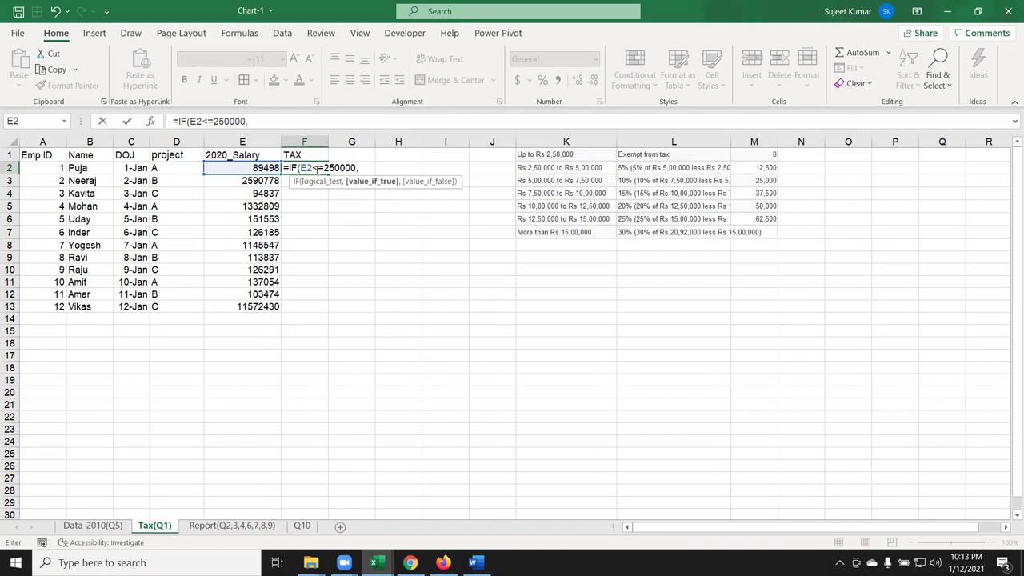
pyautogui.write('0,')
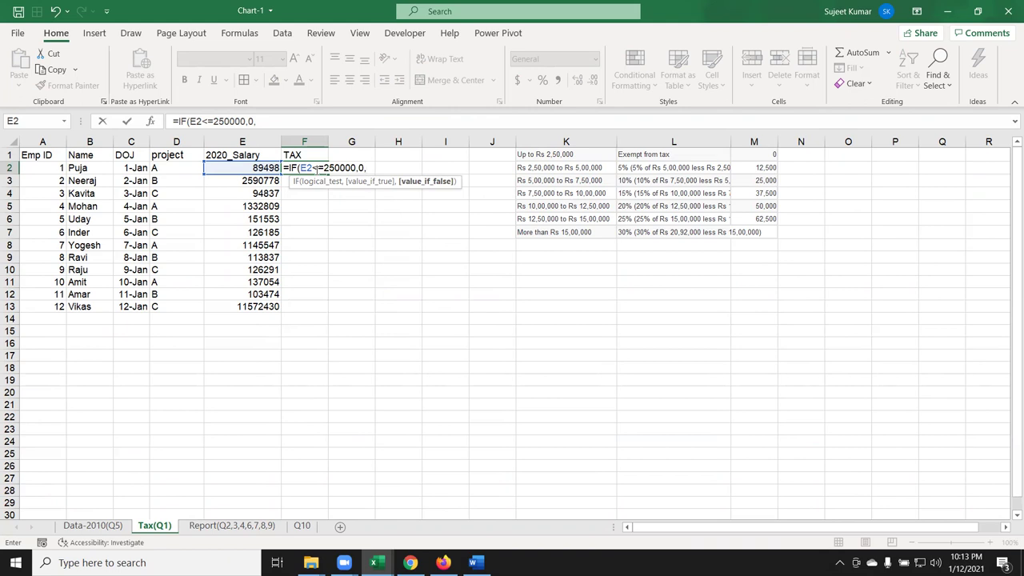
pyautogui.write('IF(')
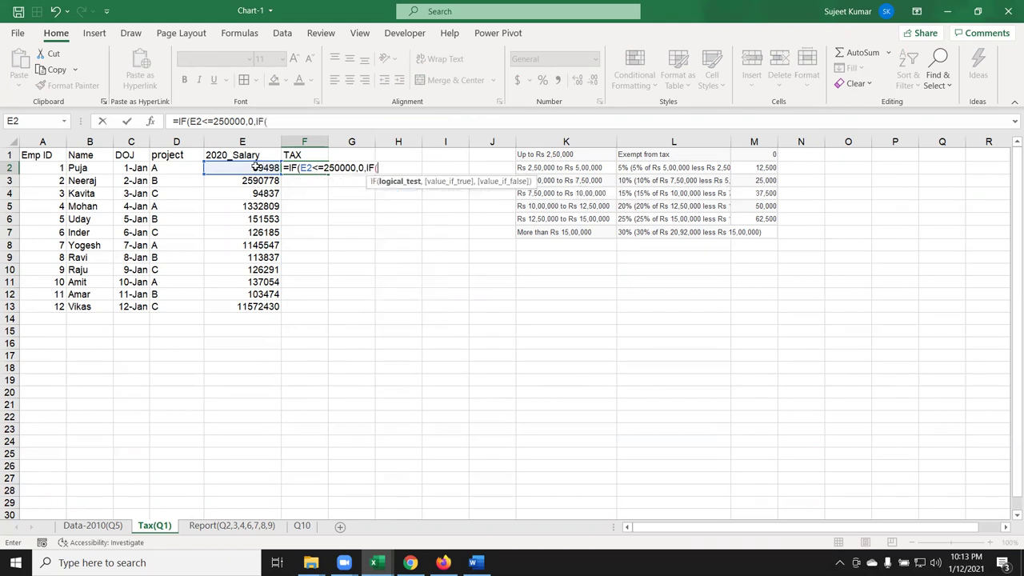
# Add the nested test E2<=500000 for the next tax slab
pyautogui.click(255, 166)
pyautogui.write('<')
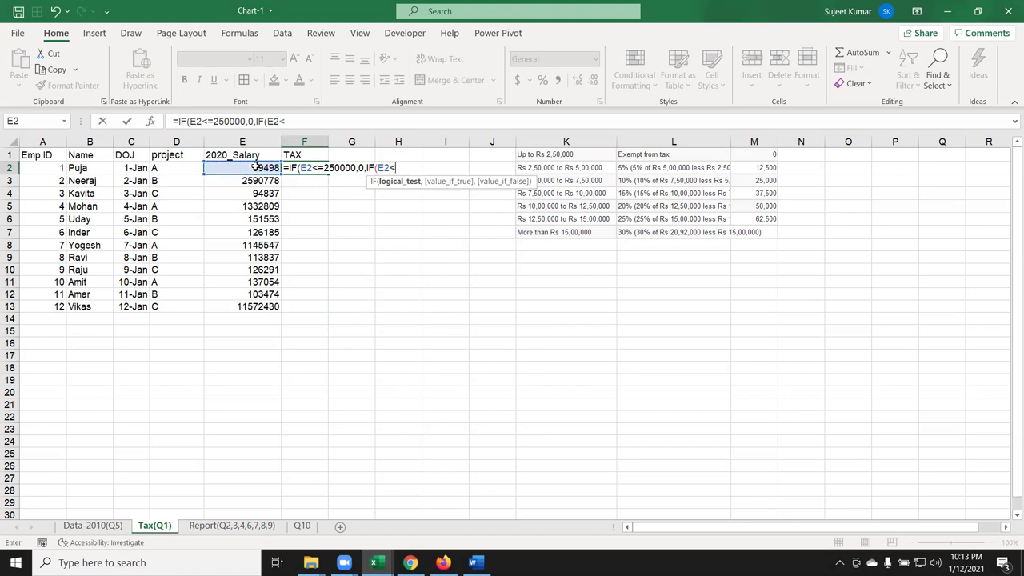
pyautogui.write('=50')
pyautogui.write('0000')
pyautogui.press('BackSpace')
pyautogui.press('BackSpace')
pyautogui.press('BackSpace')
pyautogui.press('BackSpace')
pyautogui.write('00000')
pyautogui.press('BackSpace')
pyautogui.write(',')
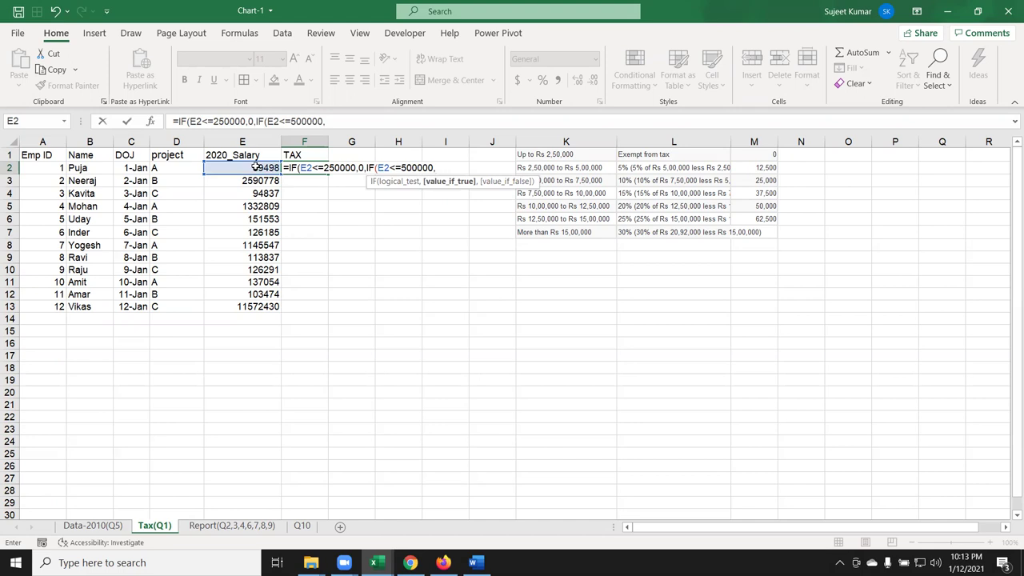
# Set the up-to-500000 result to (E2-250000)*10% and open the next nested IF
pyautogui.click(254, 166)
pyautogui.write('-')
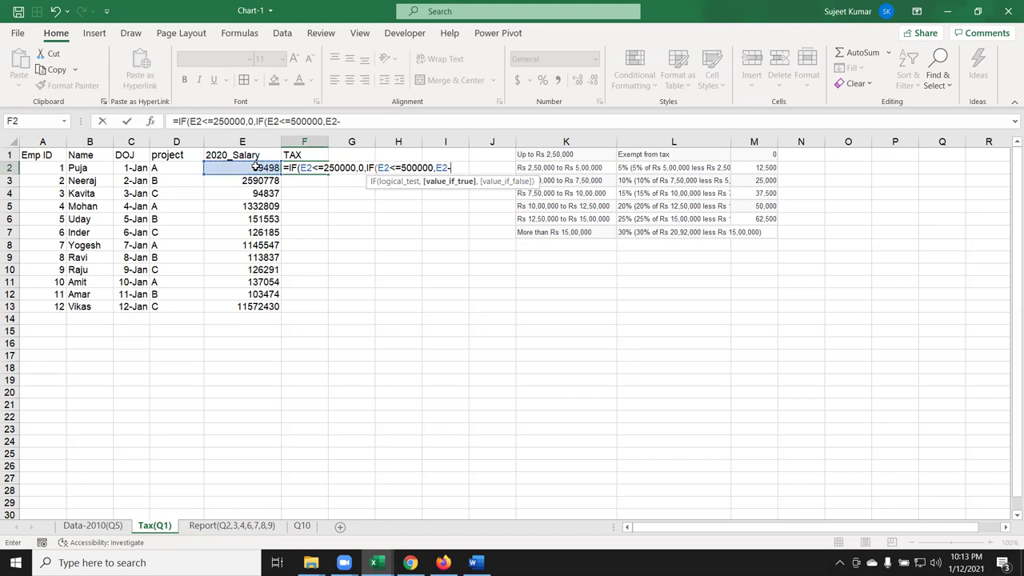
pyautogui.write('250')
pyautogui.write('000')
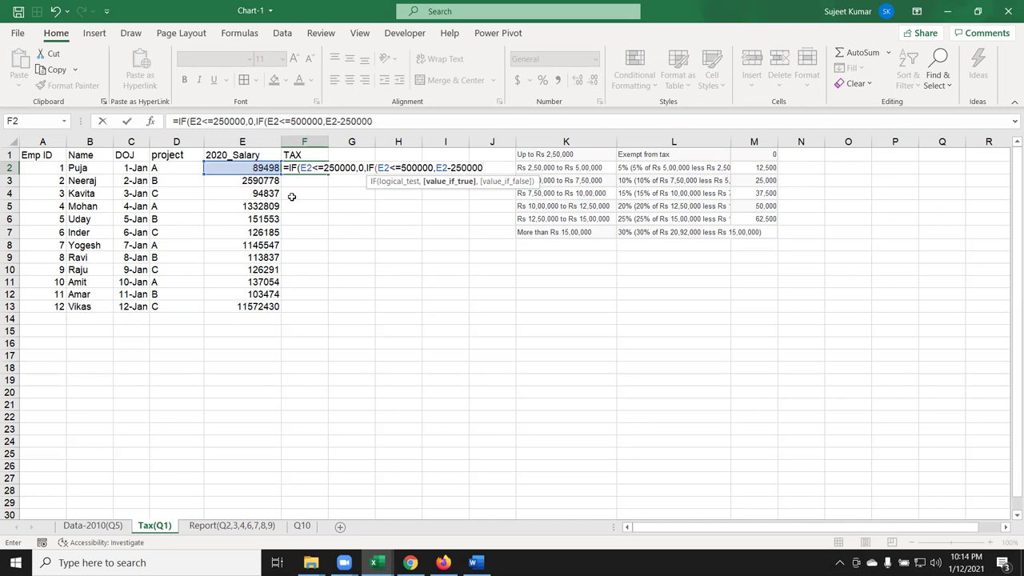
pyautogui.click(438, 168)
pyautogui.write('(')
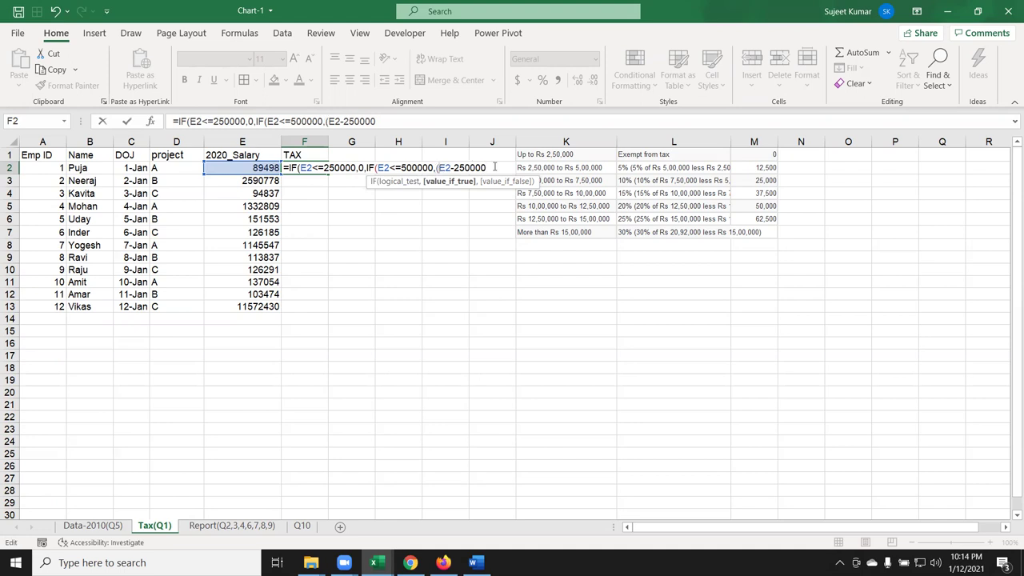
pyautogui.write(')')
pyautogui.write('*10%')
pyautogui.write(',')
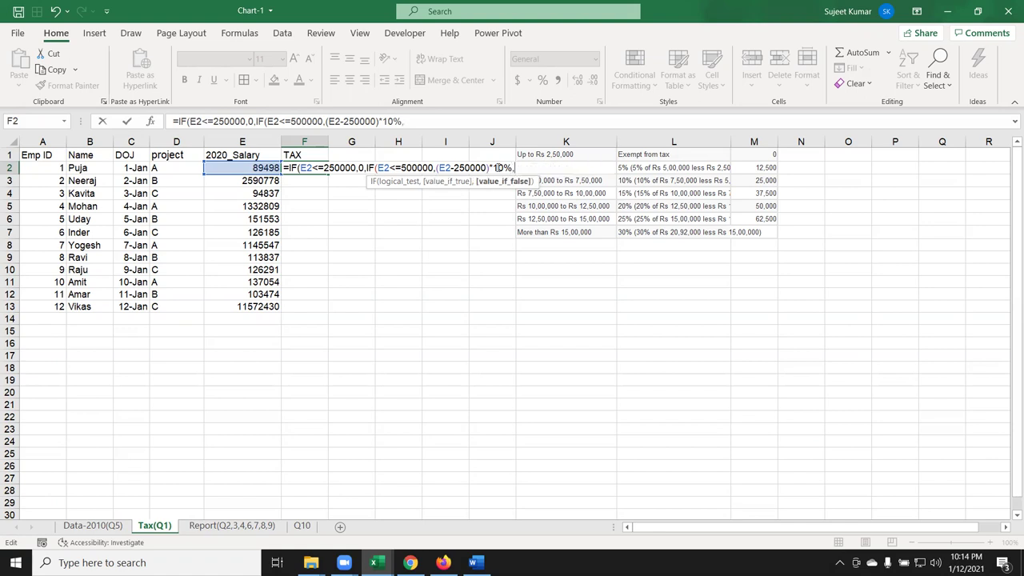
pyautogui.write('IF')
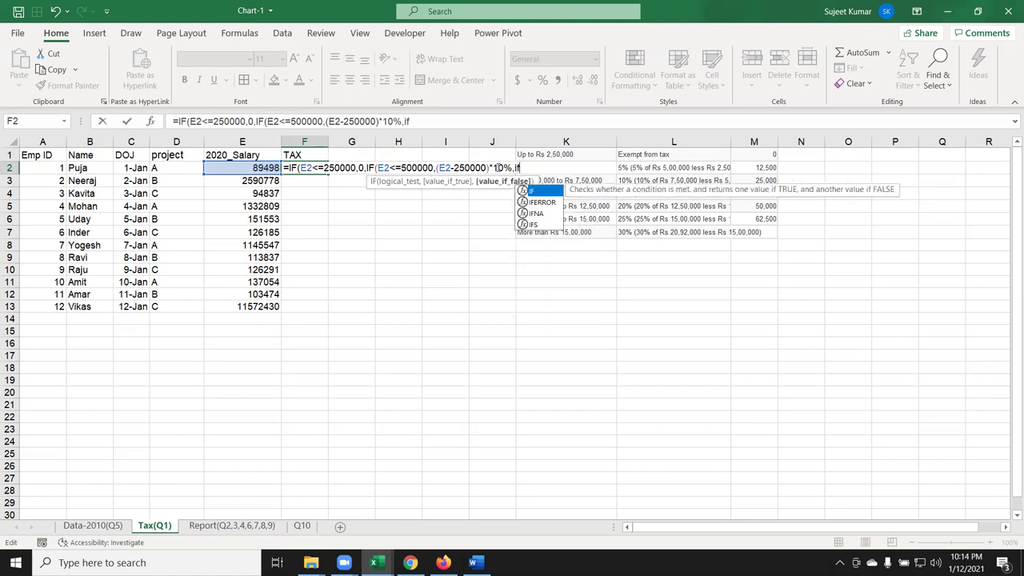
pyautogui.write('(')
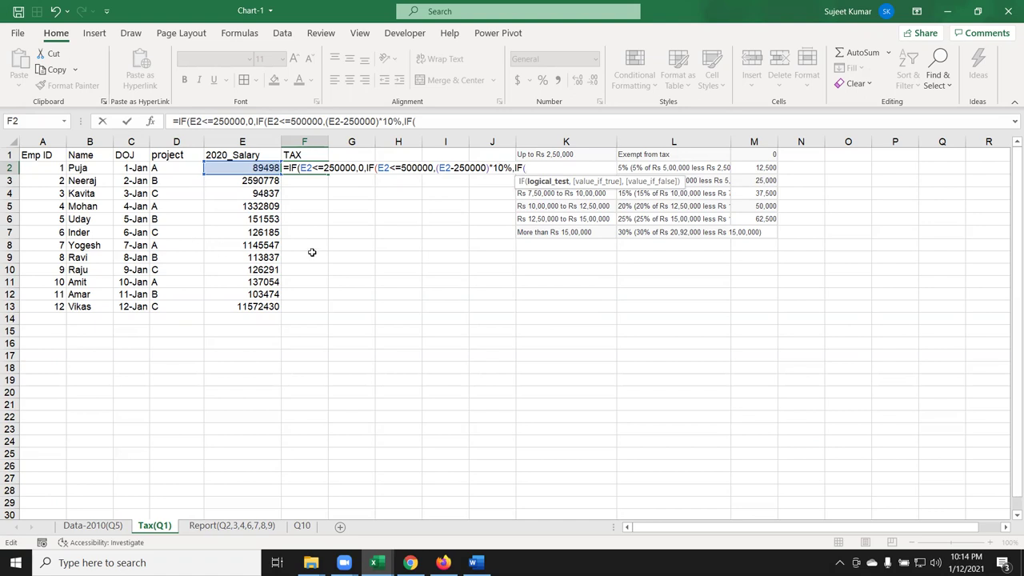
# Add the third test E2<=750000 with its result starting at 12500+
pyautogui.click(430, 120)
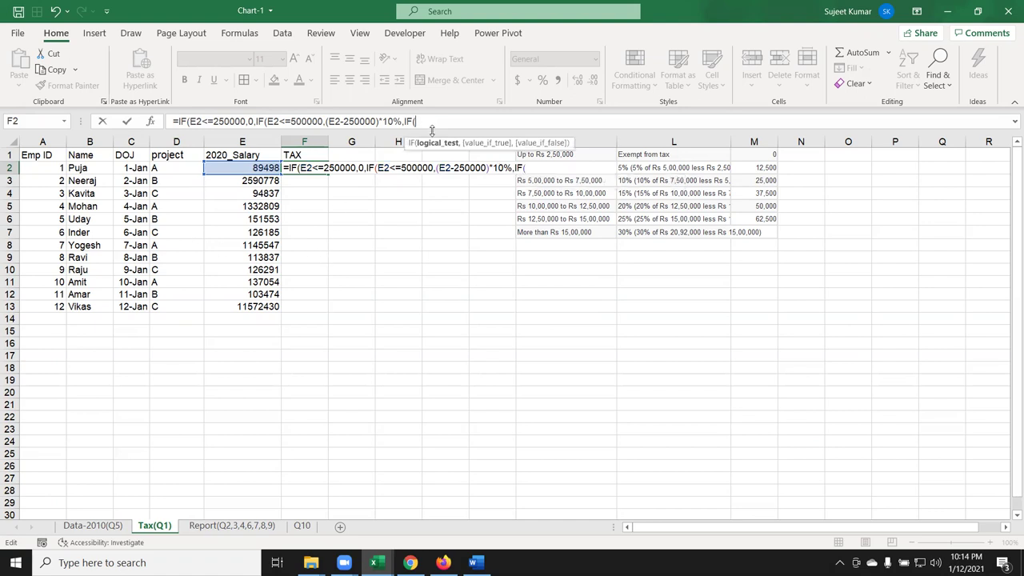
pyautogui.click(519, 170)
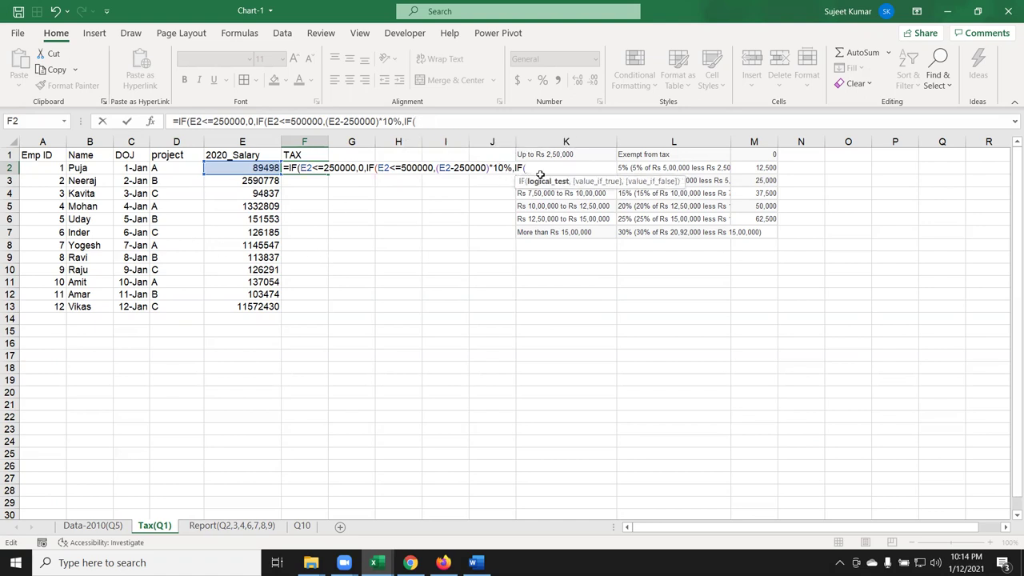
pyautogui.click(475, 120)
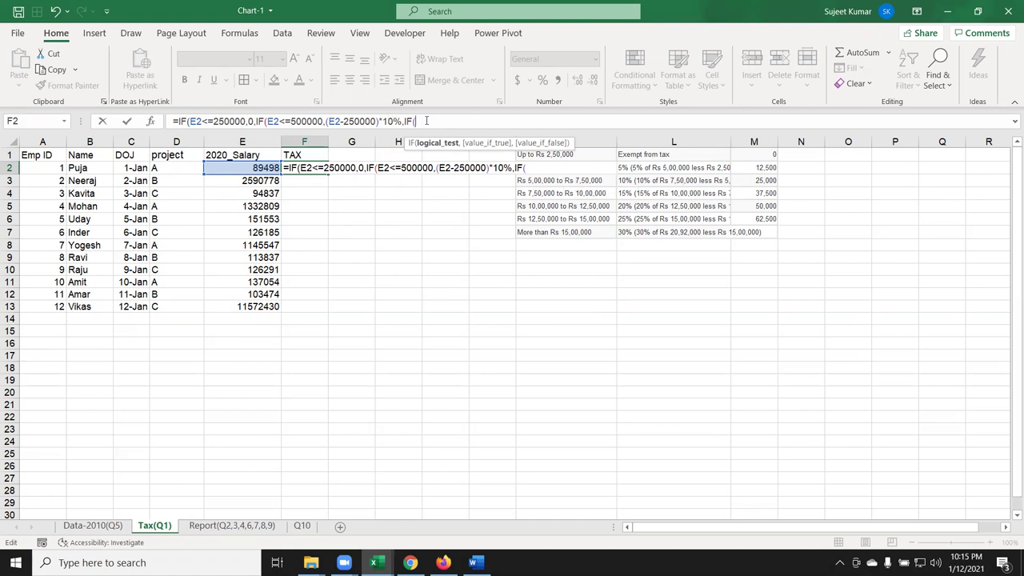
pyautogui.click(270, 167)
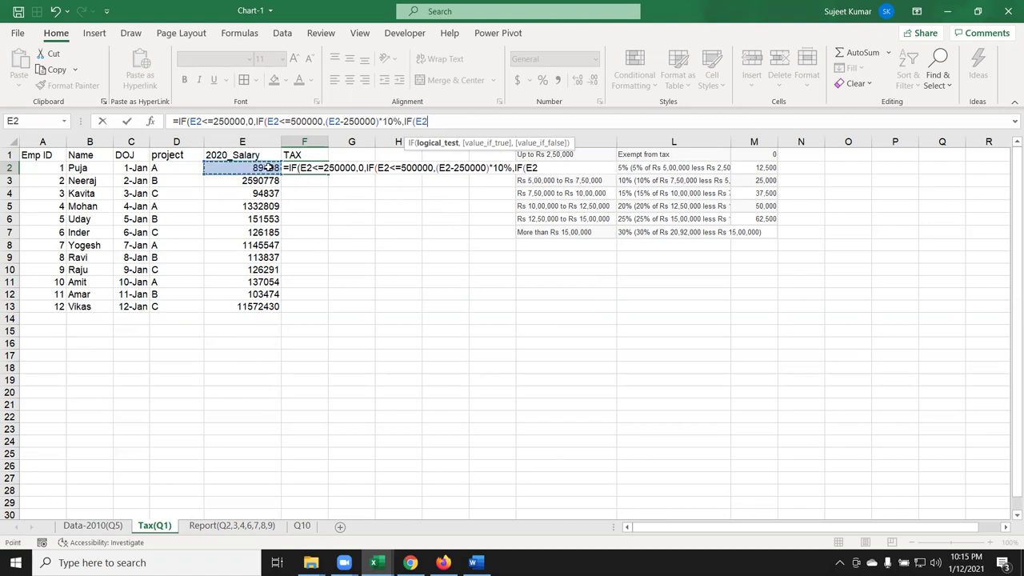
pyautogui.write('<=75000')
pyautogui.press('BackSpace')
pyautogui.press('BackSpace')
pyautogui.press('BackSpace')
pyautogui.press('BackSpace')
pyautogui.write('5')
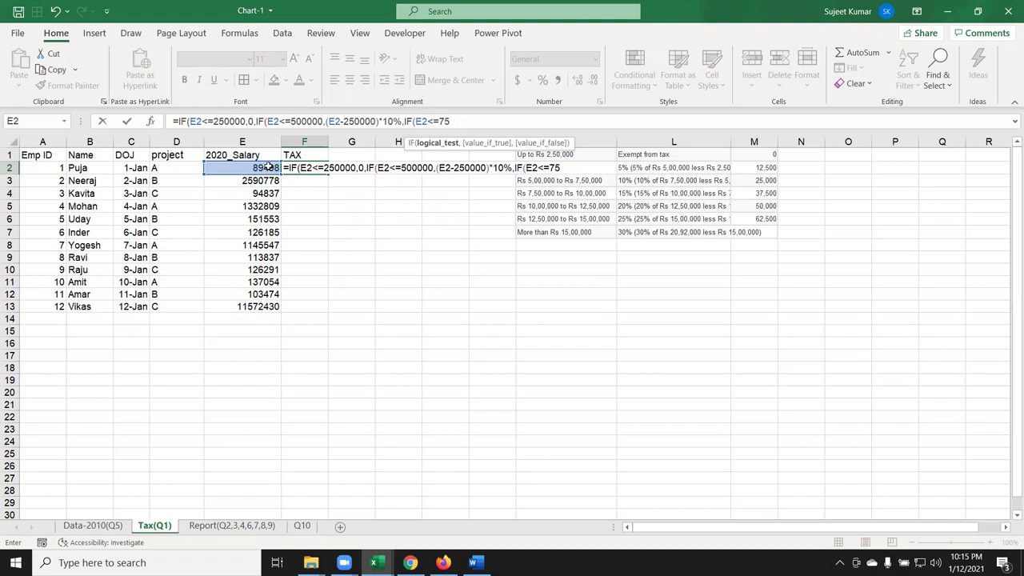
pyautogui.write('0')
pyautogui.write('000,')
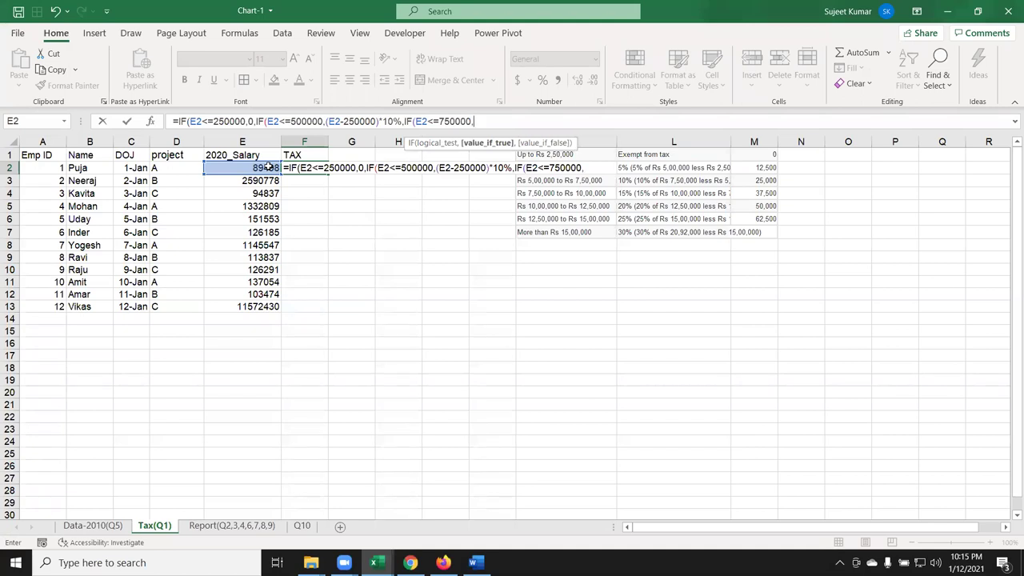
pyautogui.write('1500')
pyautogui.press('BackSpace')
pyautogui.press('BackSpace')
pyautogui.press('BackSpace')
pyautogui.write('2500')
pyautogui.write('+')
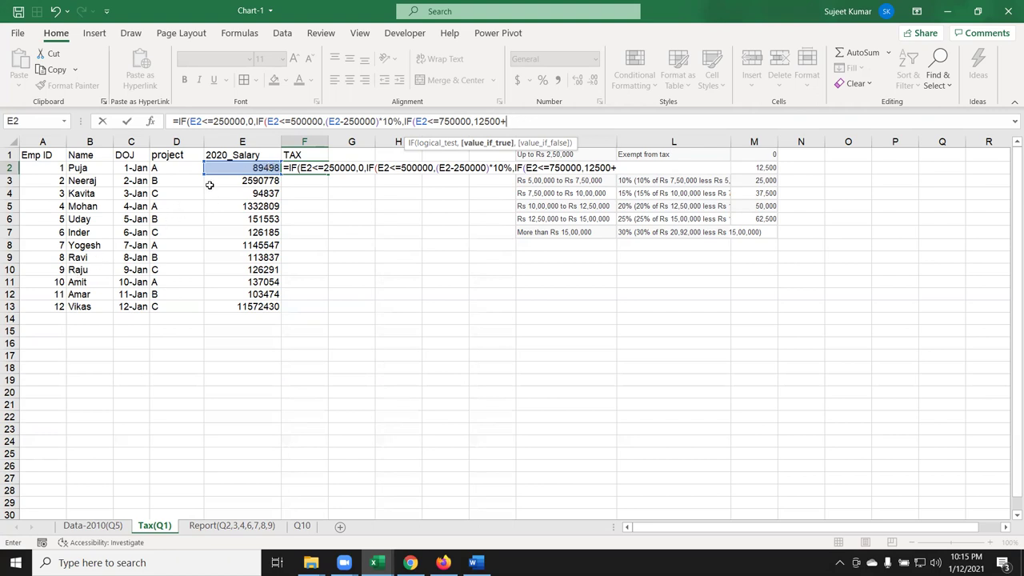
# Complete the 750000 slab as 12500+((E2-500000)*15%) and begin a fourth nested IF
pyautogui.write('(')
pyautogui.click(245, 167)
pyautogui.write('-')
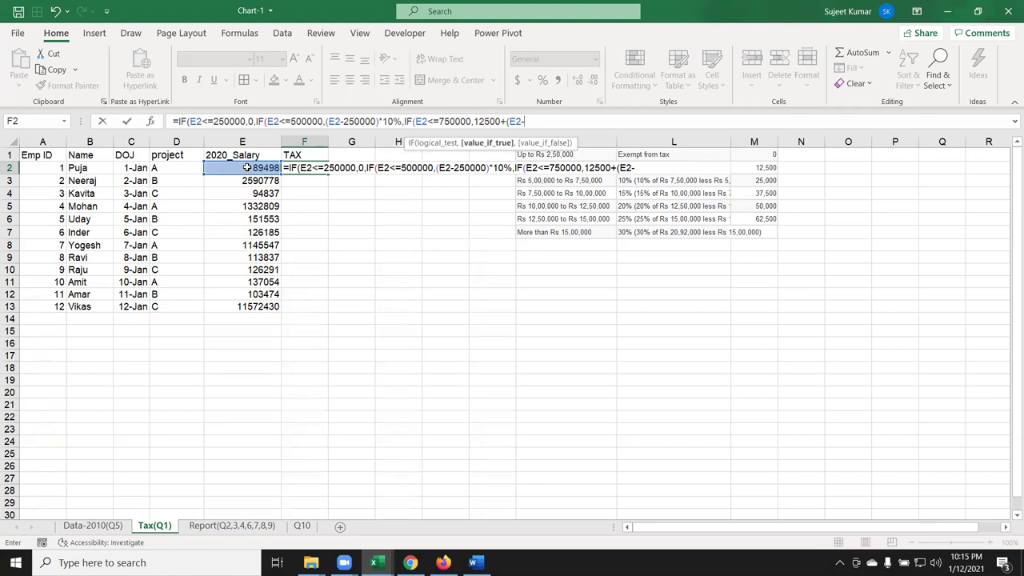
pyautogui.write('5000000')
pyautogui.write(')*')
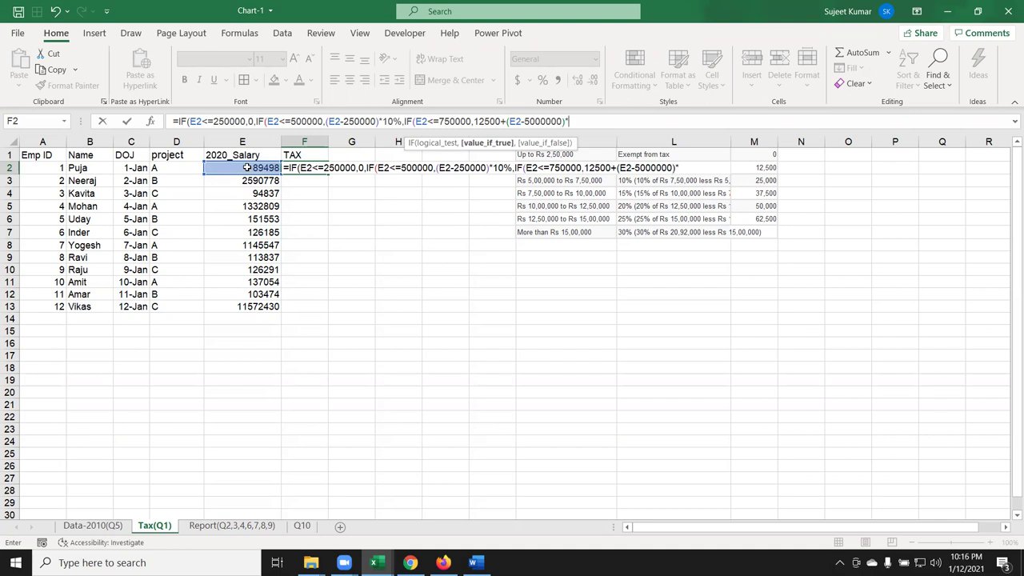
pyautogui.write('15%')
pyautogui.click(508, 122)
pyautogui.write('(')
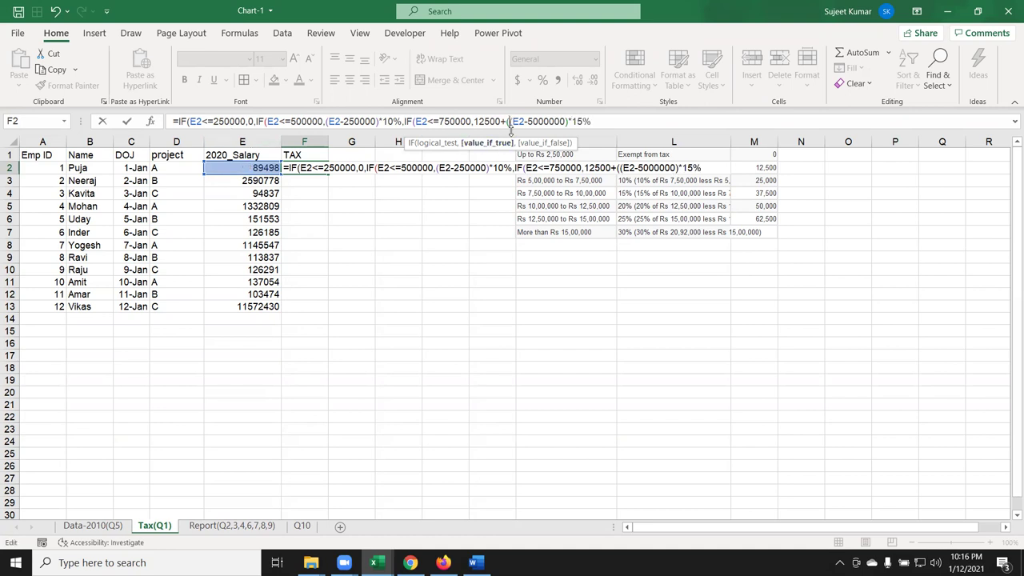
pyautogui.click(565, 122)
pyautogui.press('BackSpace')
pyautogui.click(604, 122)
pyautogui.write('),IF(')
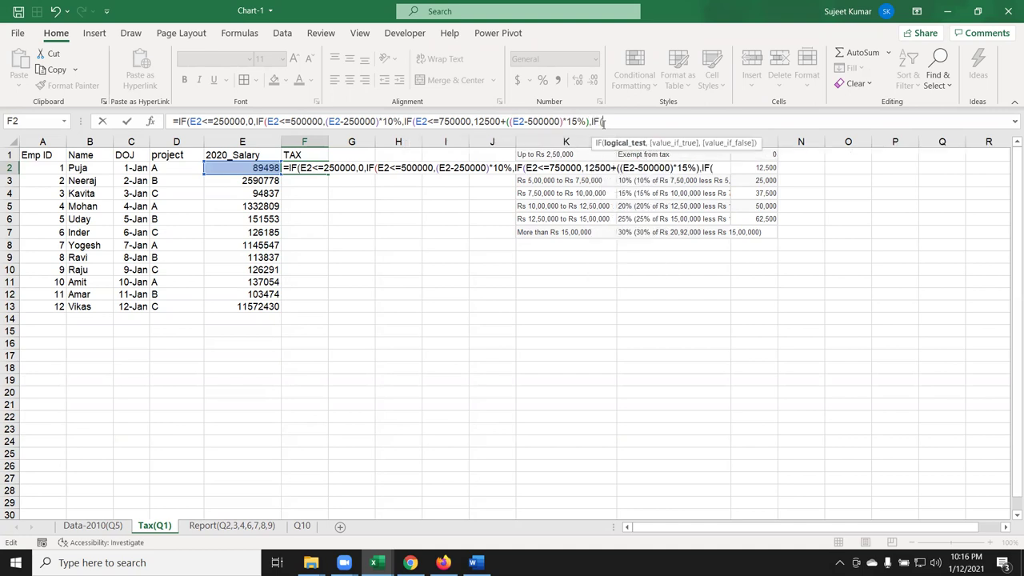
# Add the fourth test E2<=1000000 with its result starting 12500+25000+(
pyautogui.click(228, 165)
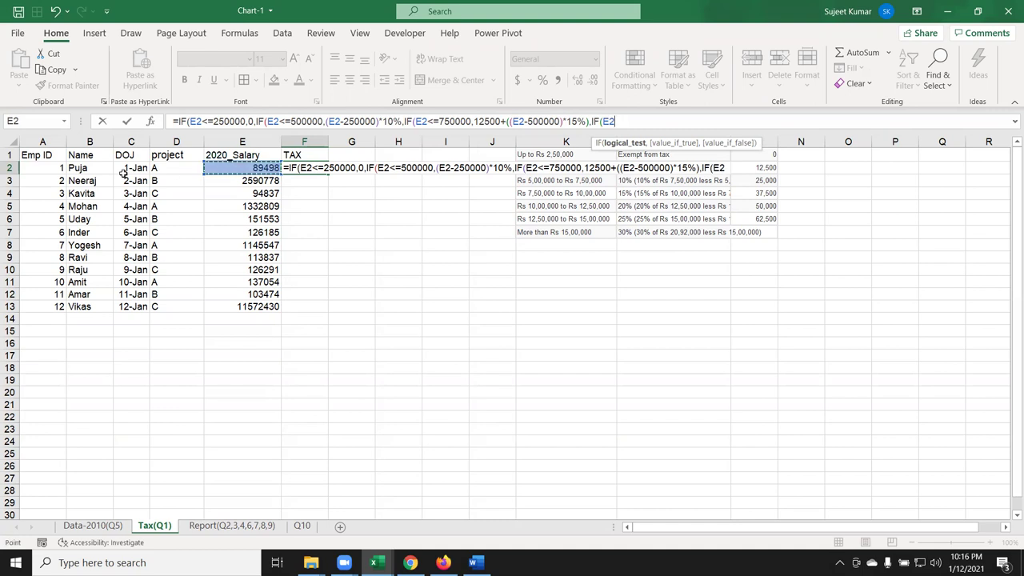
pyautogui.write('<=')
pyautogui.write('10')
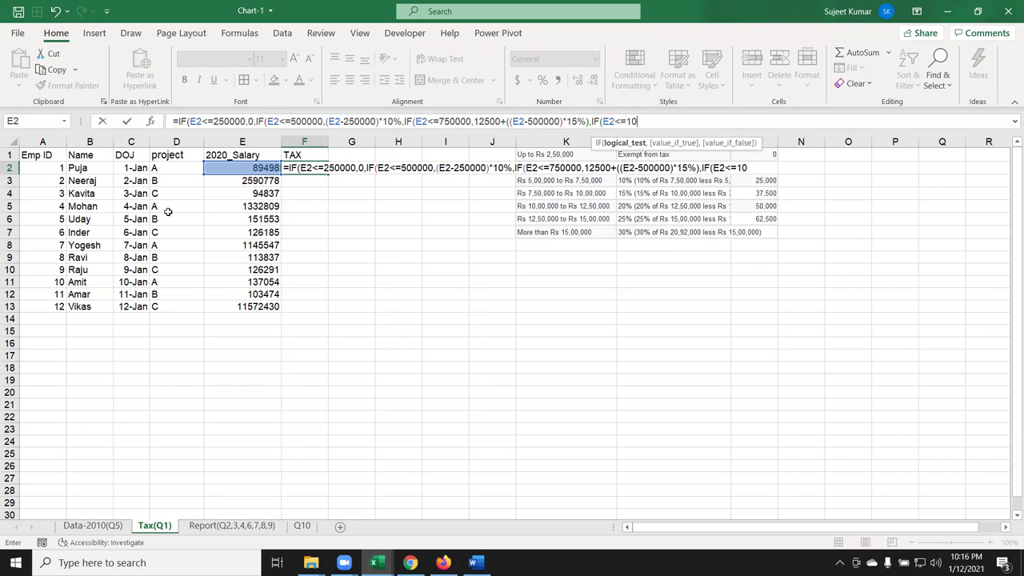
pyautogui.write('0')
pyautogui.write('0')
pyautogui.write('000')
pyautogui.write(',')
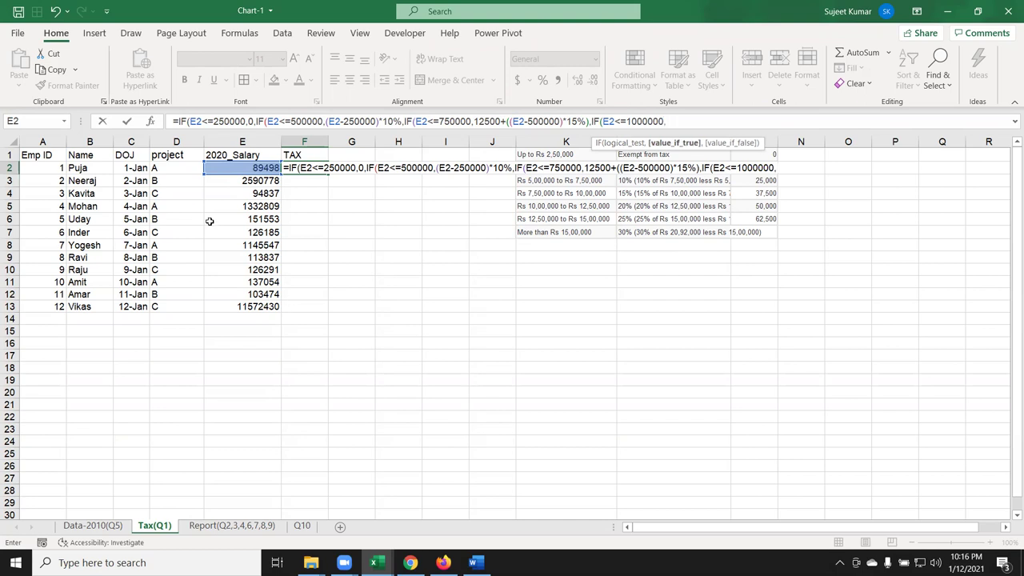
pyautogui.write('25')
pyautogui.press('BackSpace')
pyautogui.press('BackSpace')
pyautogui.write('12')
pyautogui.press('BackSpace')
pyautogui.write('2500+')
pyautogui.write('25')
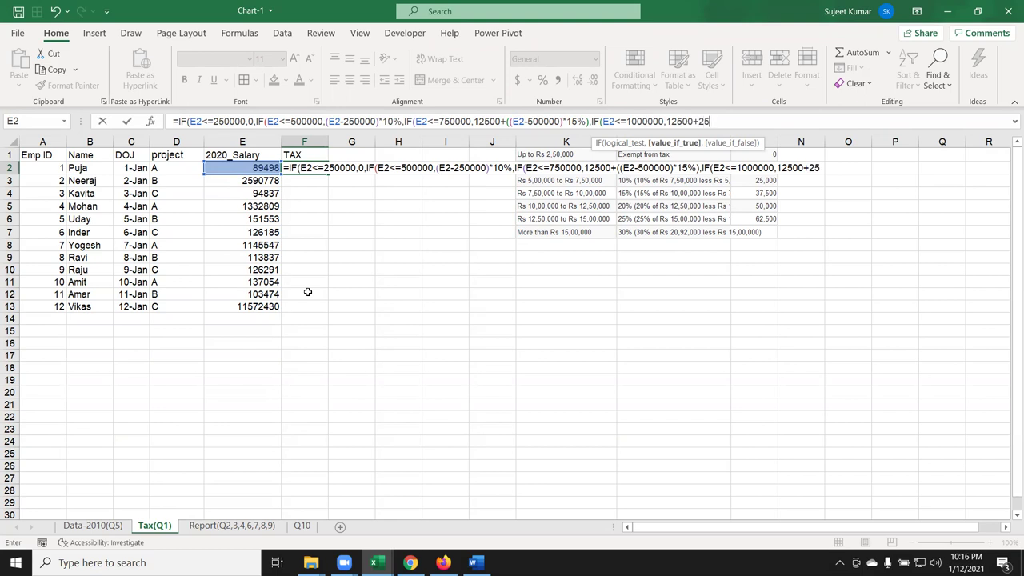
pyautogui.write('000')
pyautogui.write('+')
pyautogui.write('(')
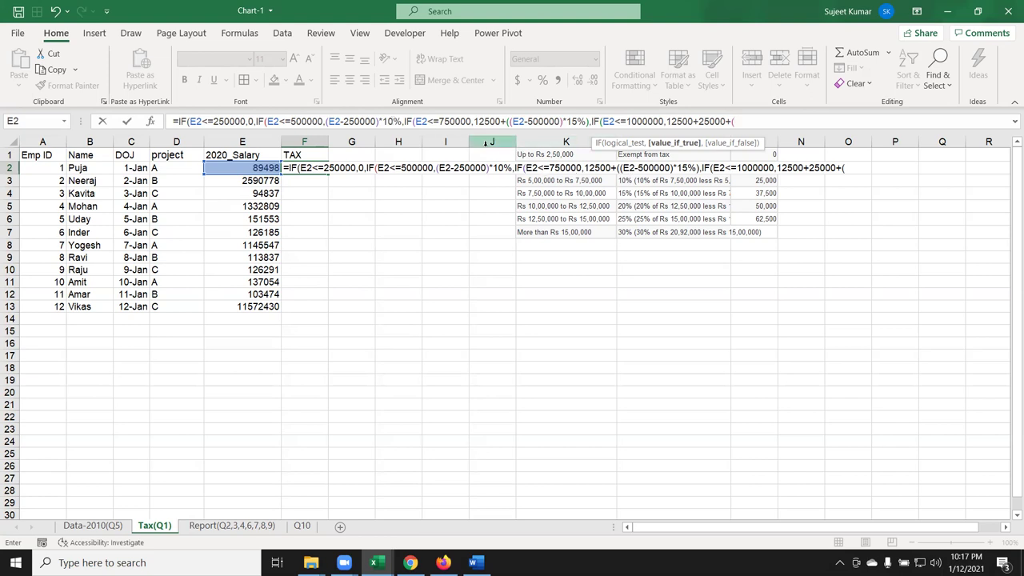
# Check the tax slab table in the Word assignment document, then return to Excel
pyautogui.click(476, 562)
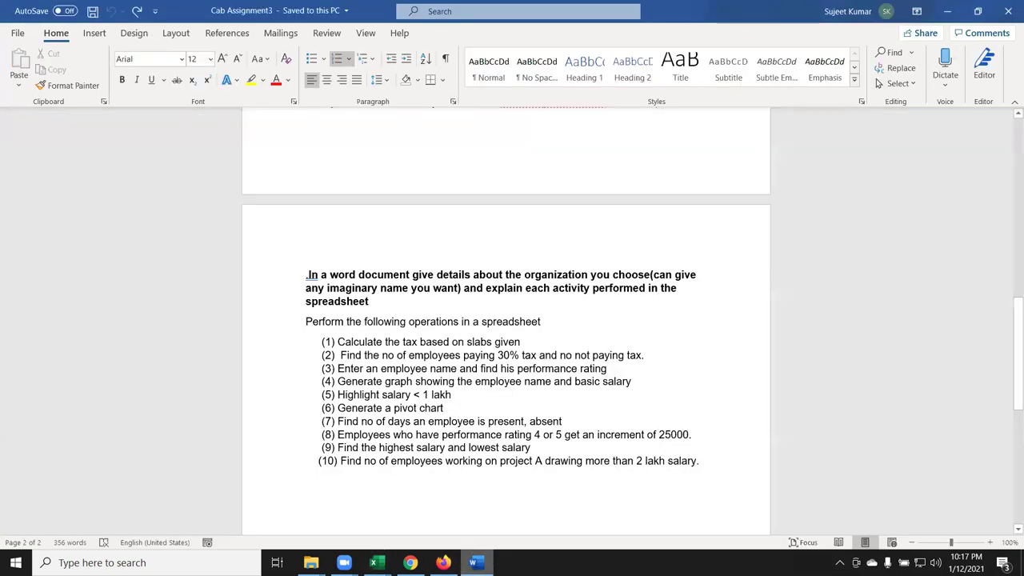
pyautogui.scroll(3, 411, 419)
pyautogui.scroll(3, 305, 434)
pyautogui.scroll(2, 305, 433)
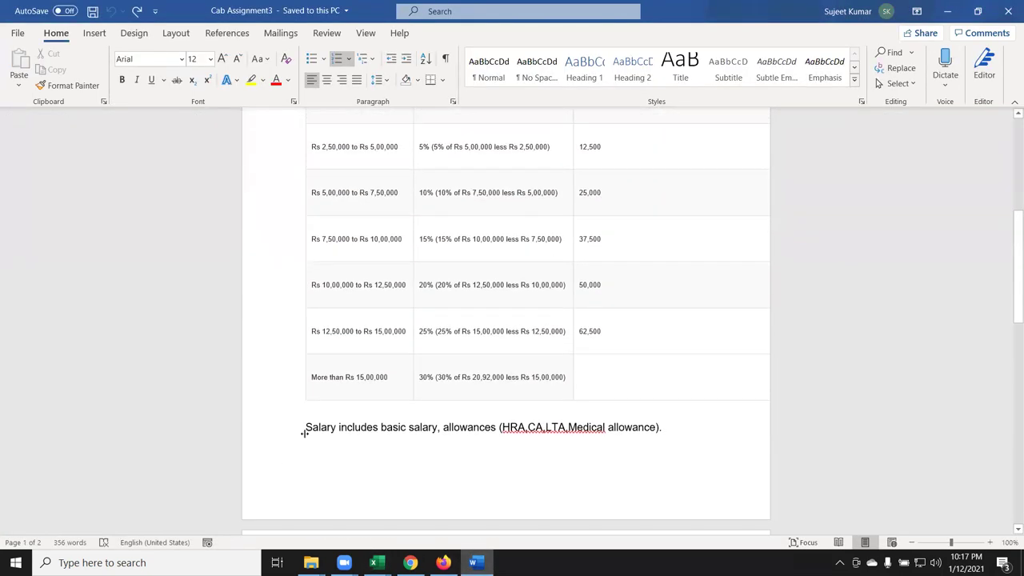
pyautogui.scroll(2, 305, 428)
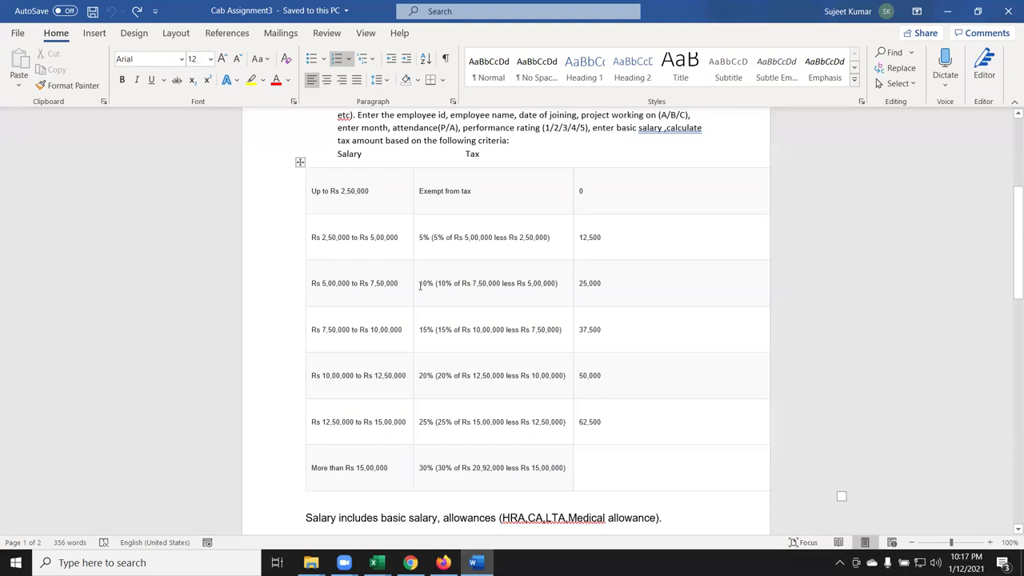
pyautogui.hotkey('alt', 'Tab')
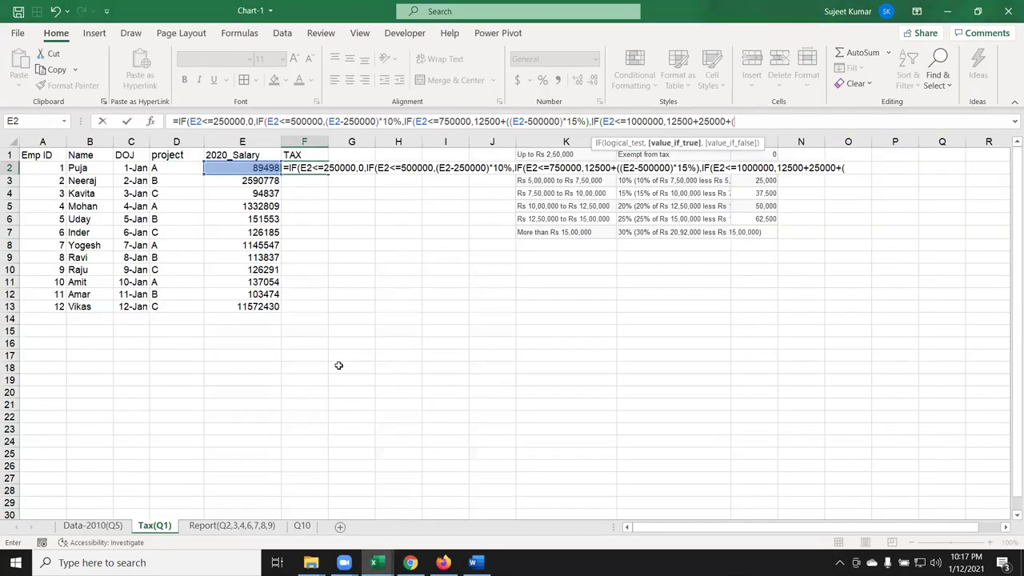
# Correct the F2 slab rates from 10% to 5% and from 15% to 10%
pyautogui.click(393, 121)
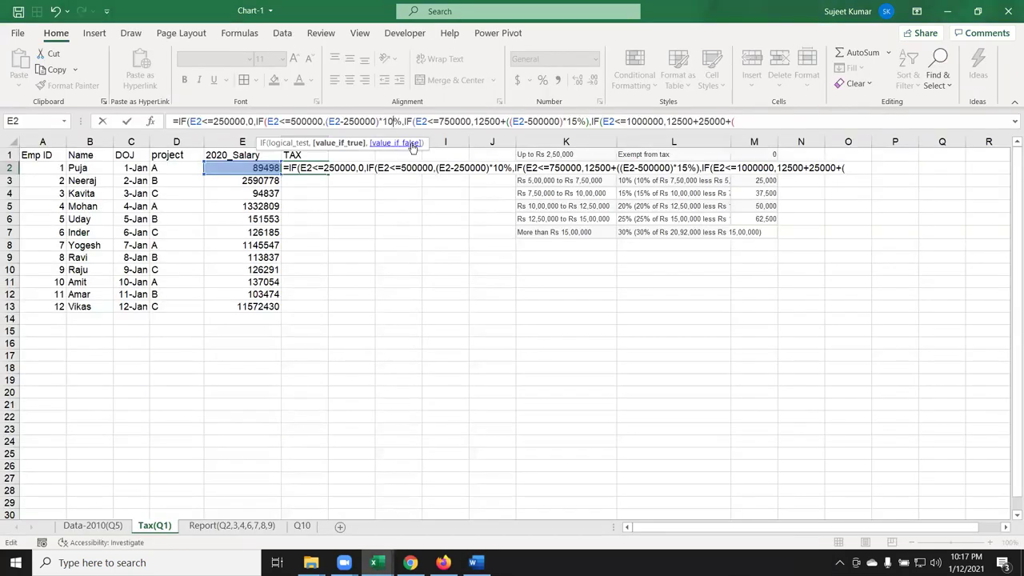
pyautogui.press('Delete')
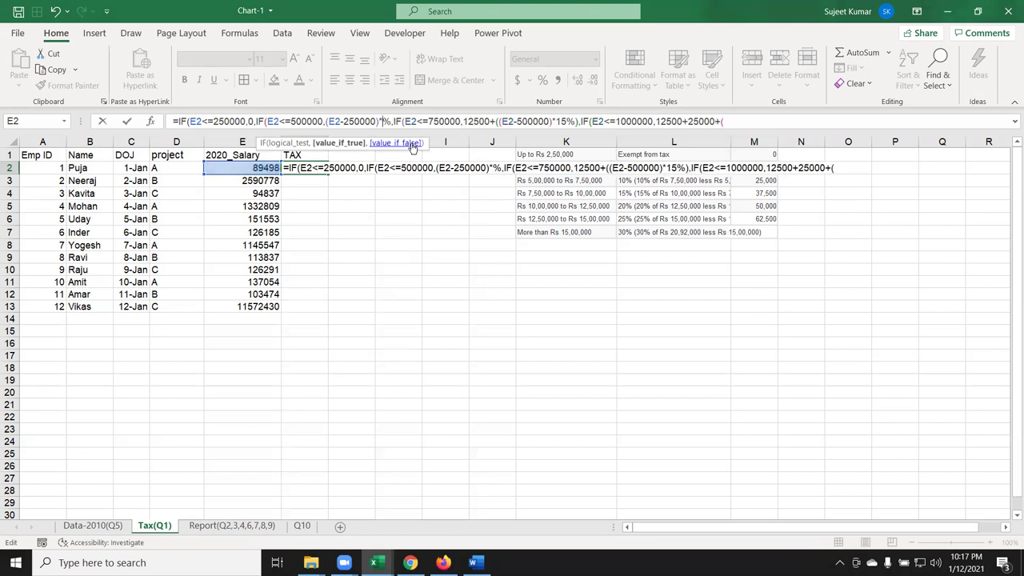
pyautogui.press('BackSpace')
pyautogui.write('5')
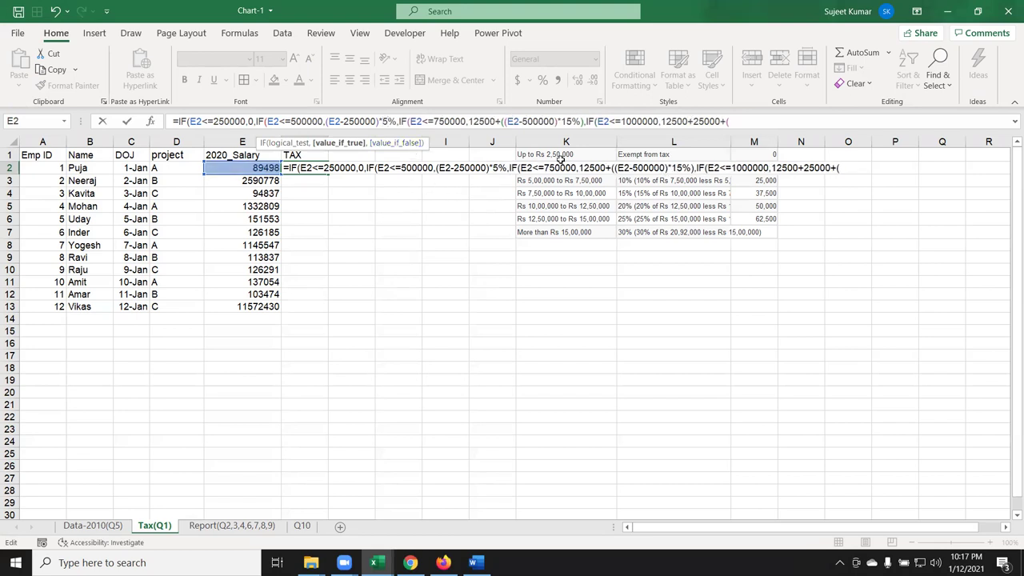
pyautogui.click(569, 121)
pyautogui.press('Delete')
pyautogui.write('0')
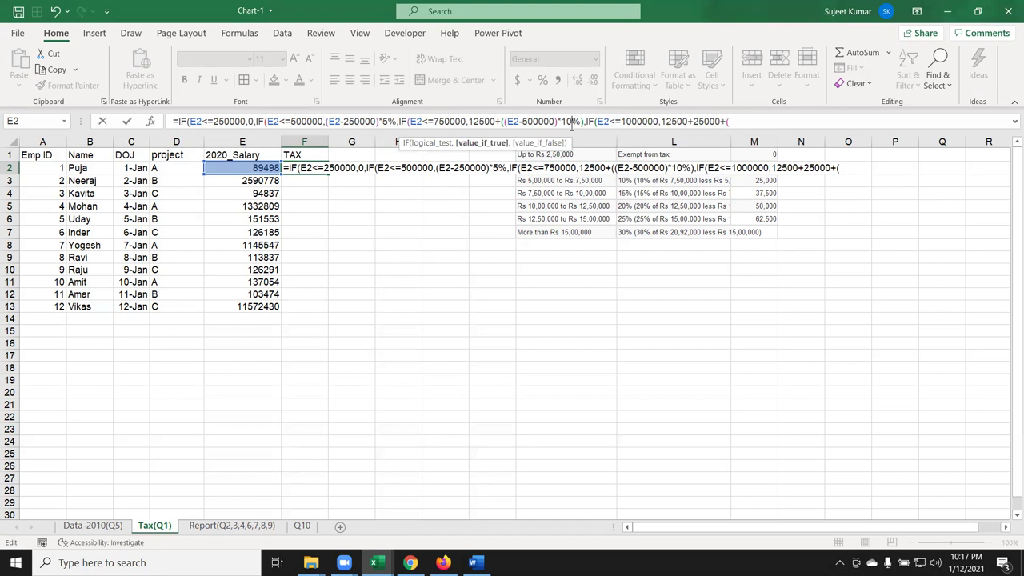
# Finish the 1000000 slab as 12500+25000+((E2-750000)*15%) and start a fifth IF
pyautogui.click(714, 121)
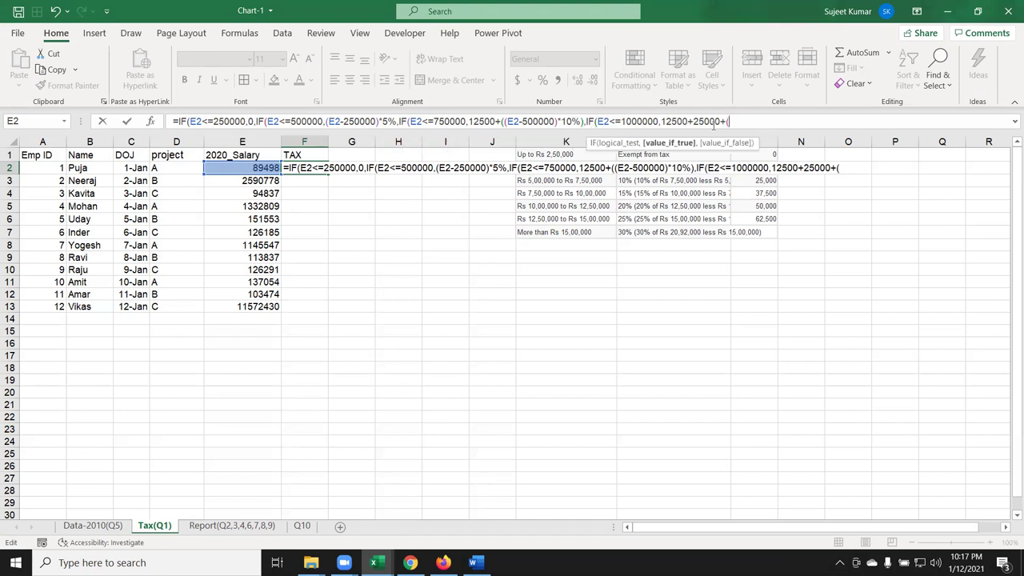
pyautogui.click(245, 168)
pyautogui.write('-')
pyautogui.write('75')
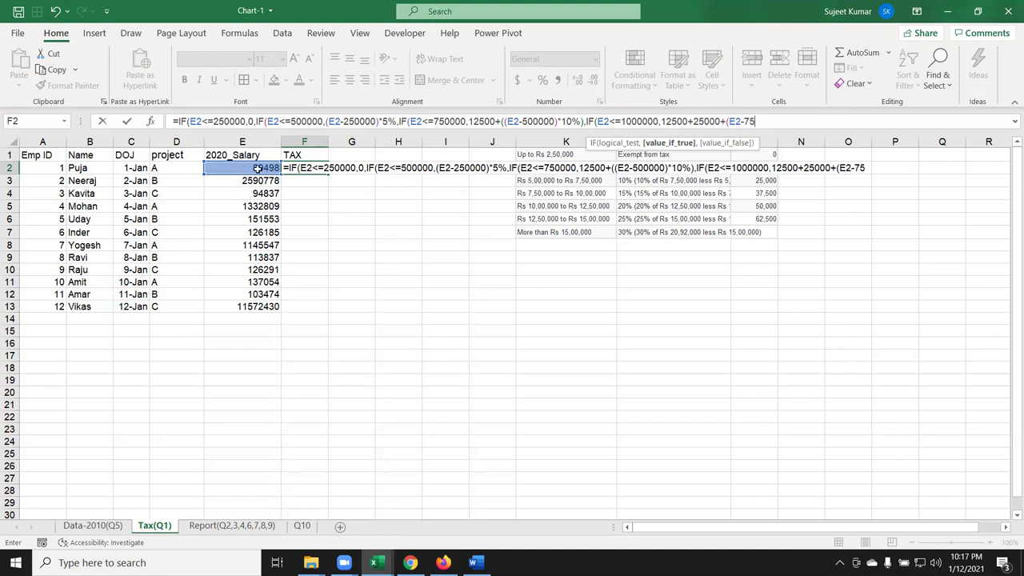
pyautogui.write('0')
pyautogui.write('000)')
pyautogui.write('*15')
pyautogui.write('%')
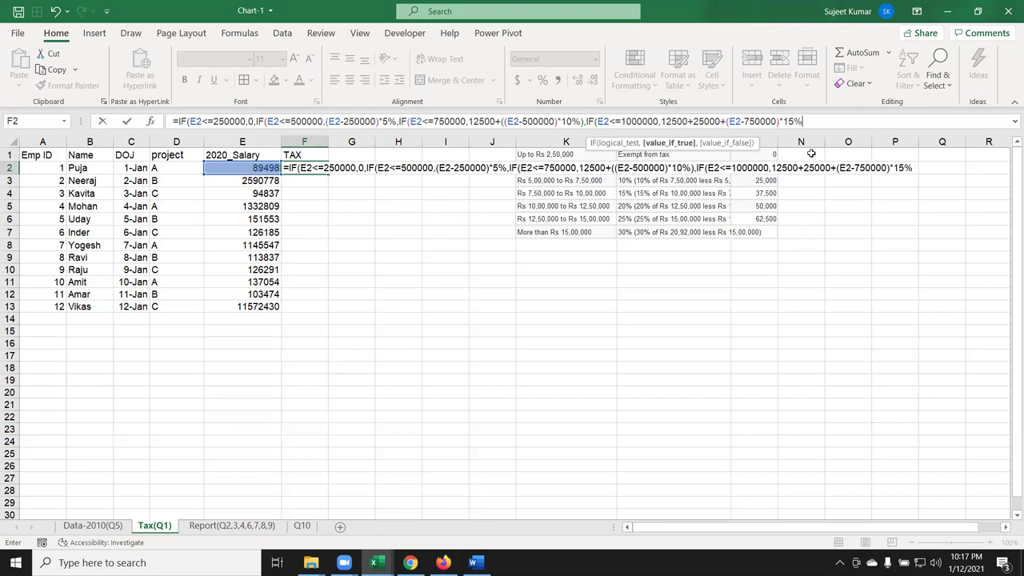
pyautogui.click(726, 121)
pyautogui.write('(')
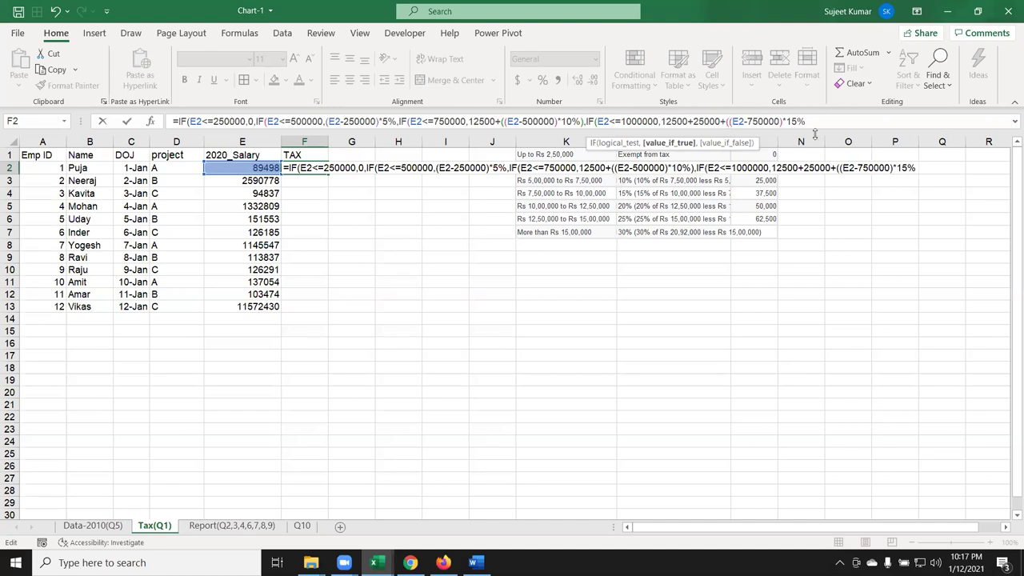
pyautogui.write(')')
pyautogui.doubleClick(710, 121)
pyautogui.moveTo(665, 121); pyautogui.dragTo(679, 122)
pyautogui.click(819, 121)
pyautogui.write(',IF')
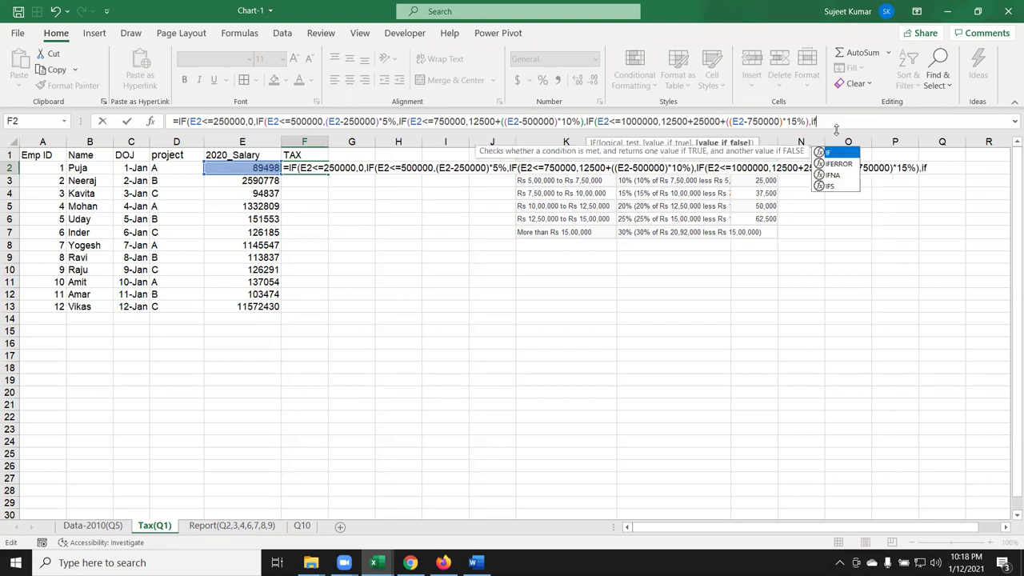
pyautogui.write('(')
# Add the fifth slab: E2<=1250000 gives 12500+25000+37500+(E2-1000000)*20%
pyautogui.click(244, 167)
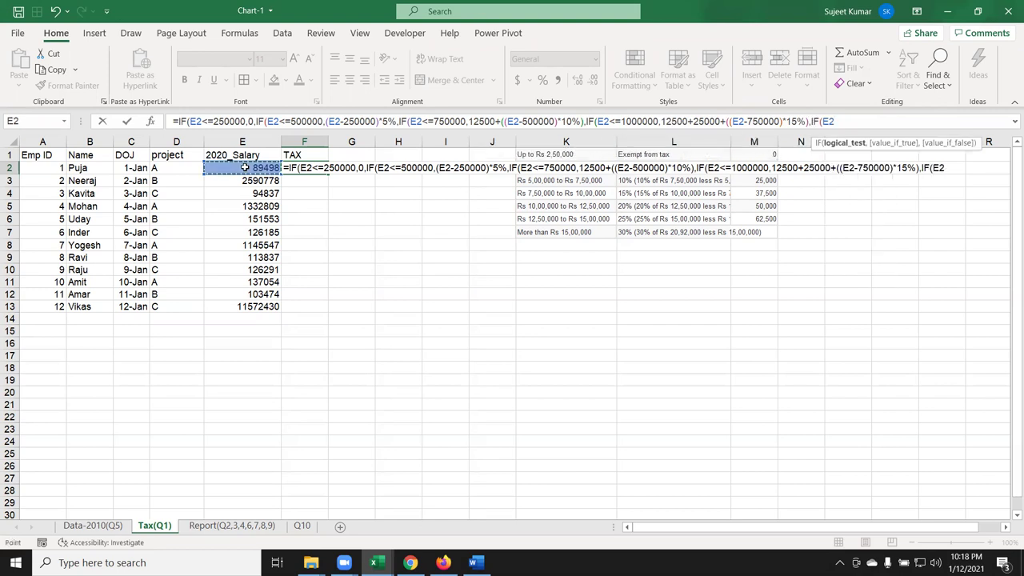
pyautogui.write('<=')
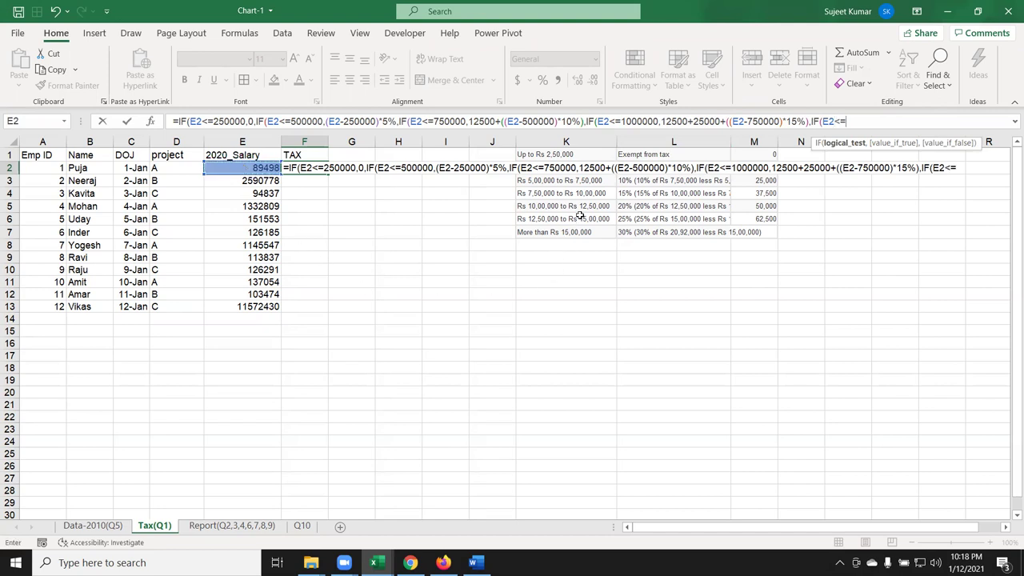
pyautogui.write('1250000')
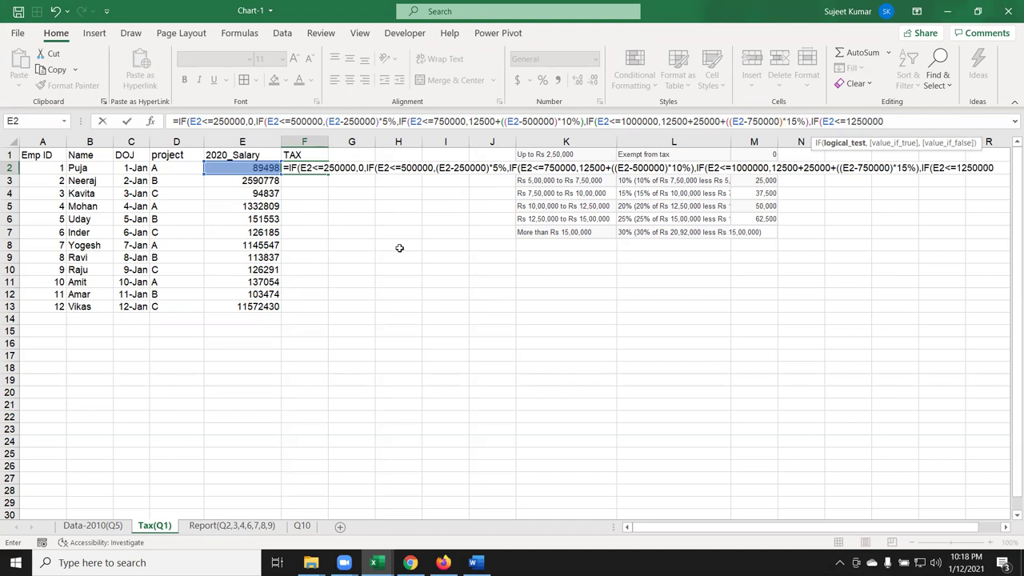
pyautogui.write(',12500+')
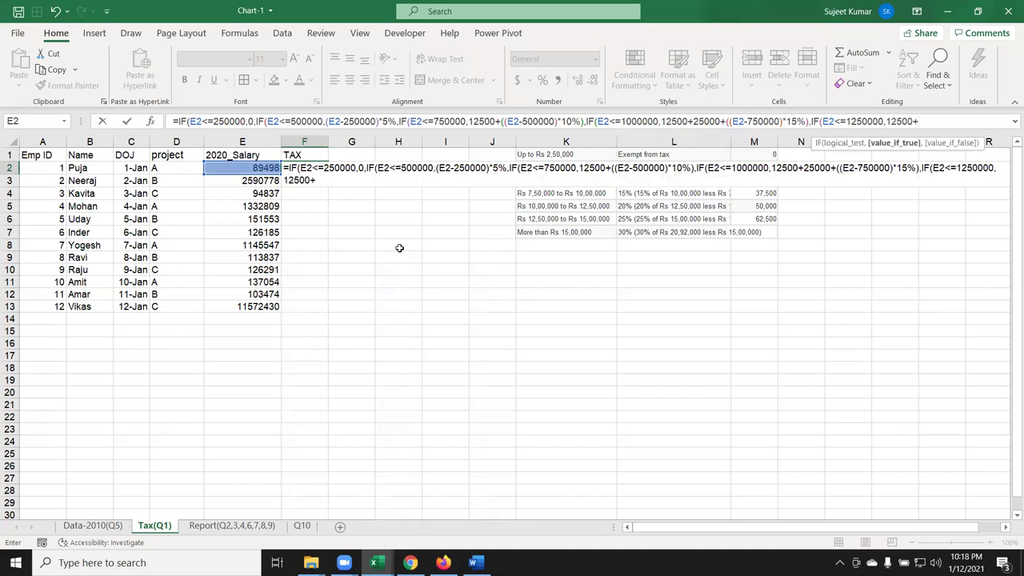
pyautogui.write('25000+375')
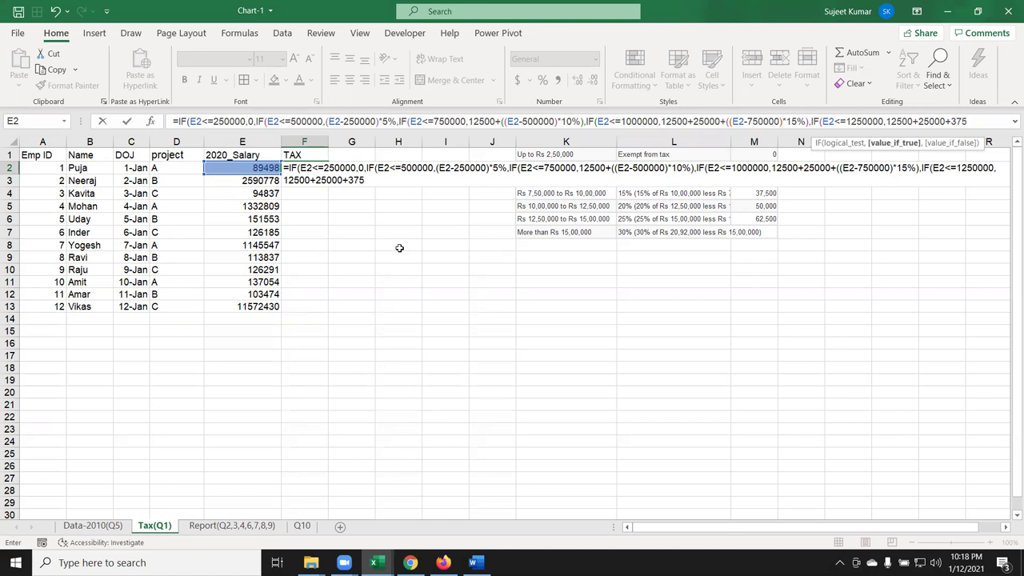
pyautogui.write('00')
pyautogui.write('+')
pyautogui.write('(')
pyautogui.click(236, 170)
pyautogui.write('-')
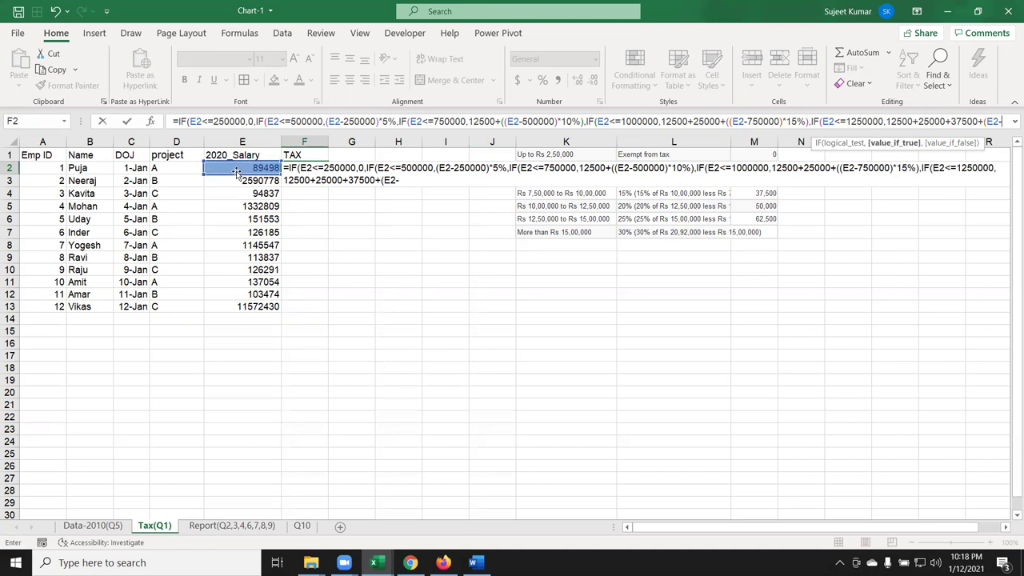
pyautogui.write('10')
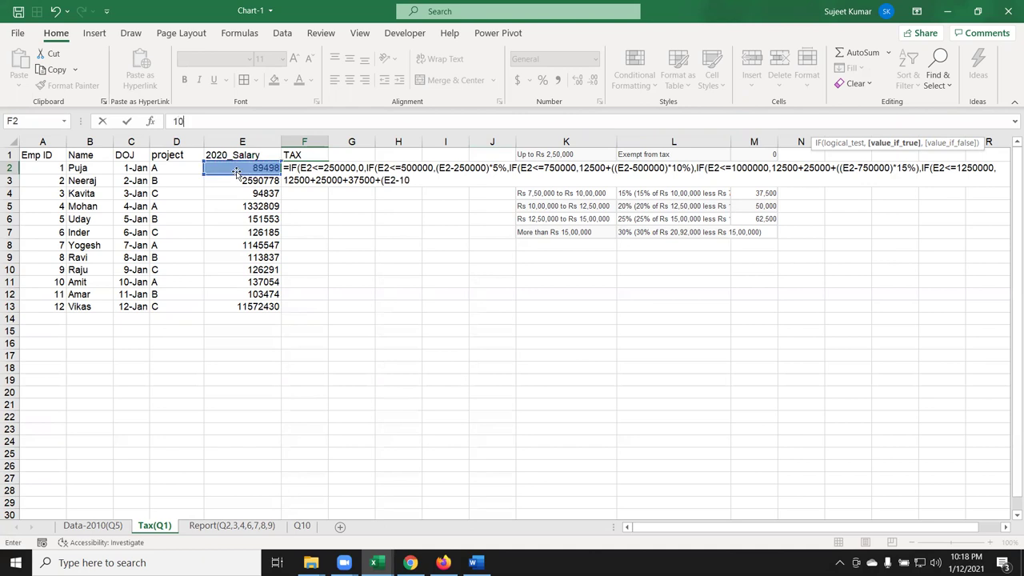
pyautogui.write('00000')
pyautogui.write(')')
pyautogui.write('*')
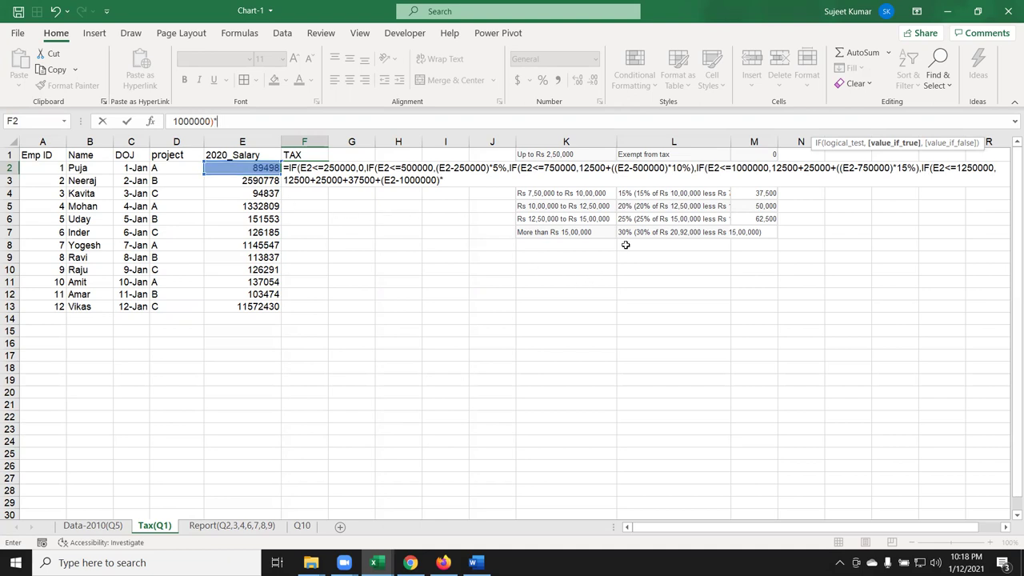
pyautogui.write('20')
pyautogui.write('%')
pyautogui.write(',')
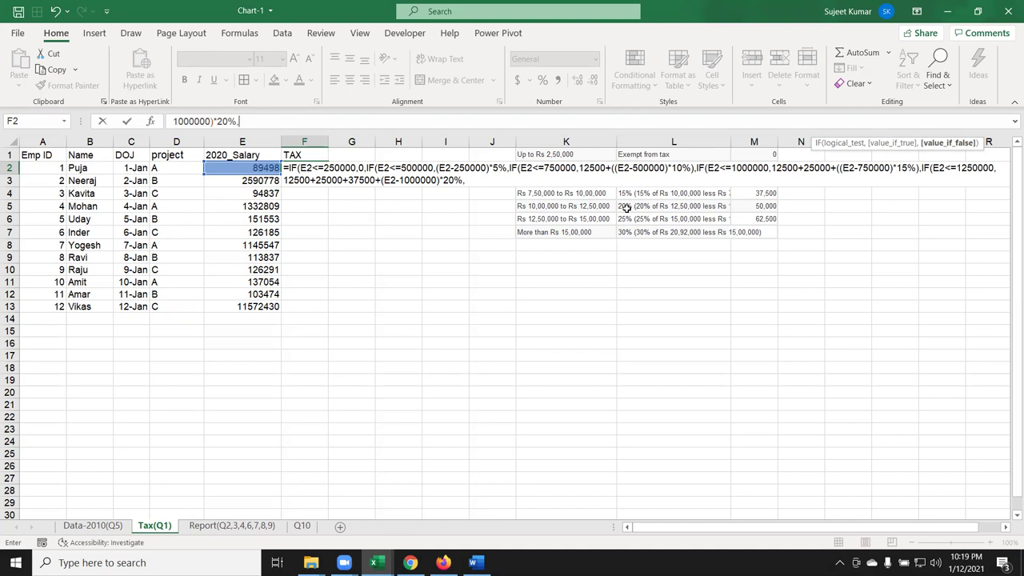
# Start a nested IF testing E2<=1500000 with the fixed amount 12500+2500+37500
pyautogui.write('if')
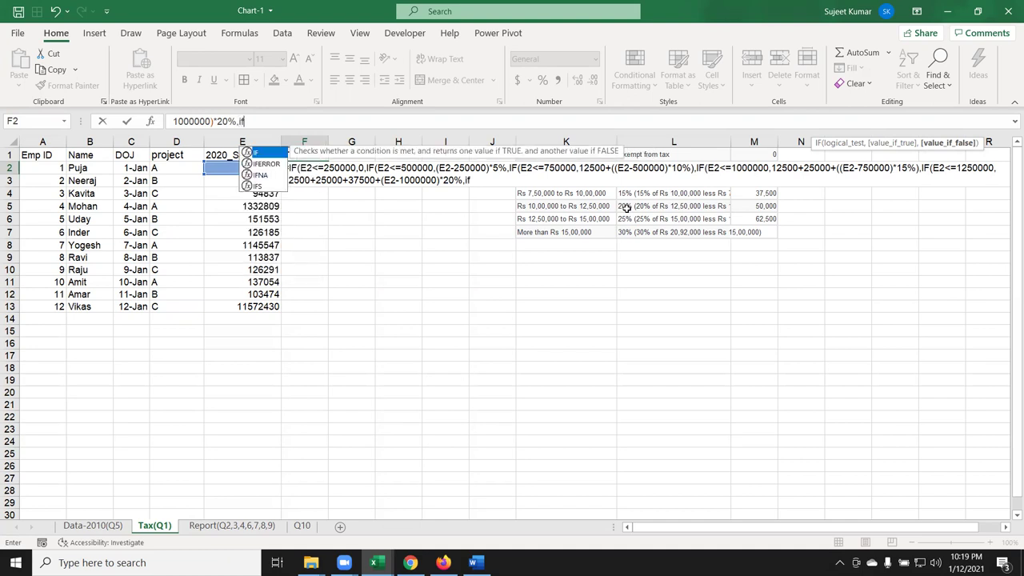
pyautogui.press('Tab')
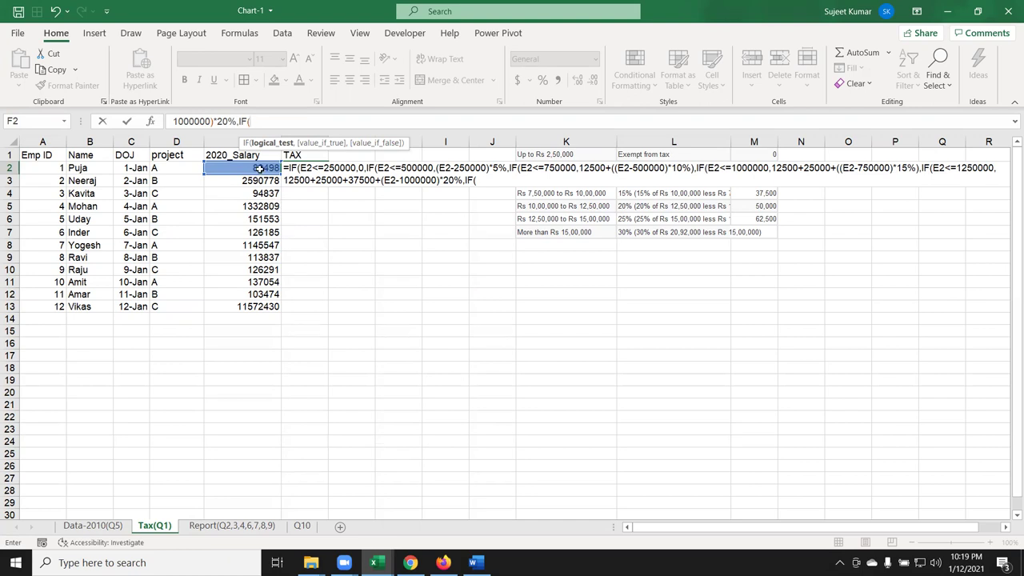
pyautogui.click(262, 169)
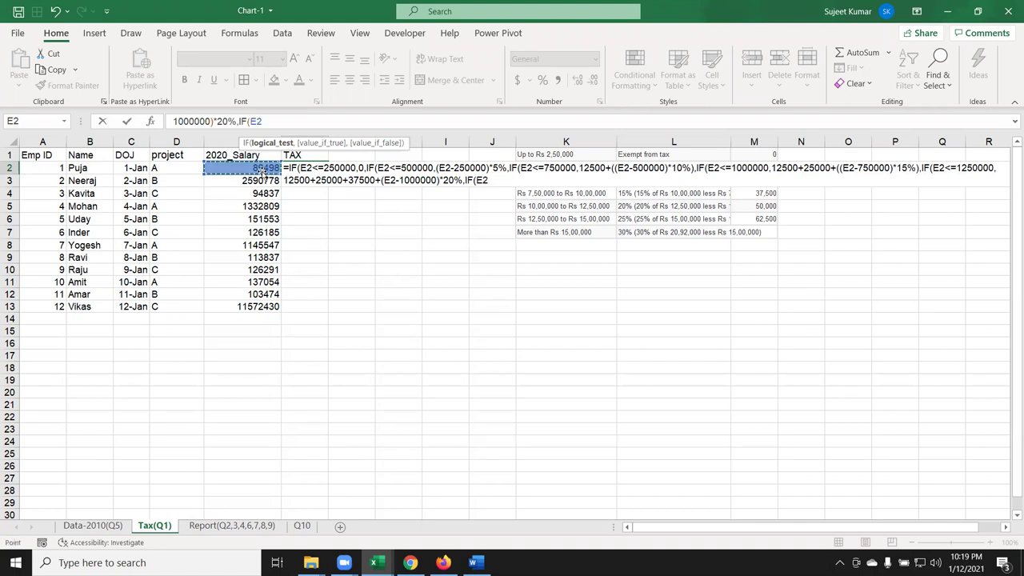
pyautogui.write('<=')
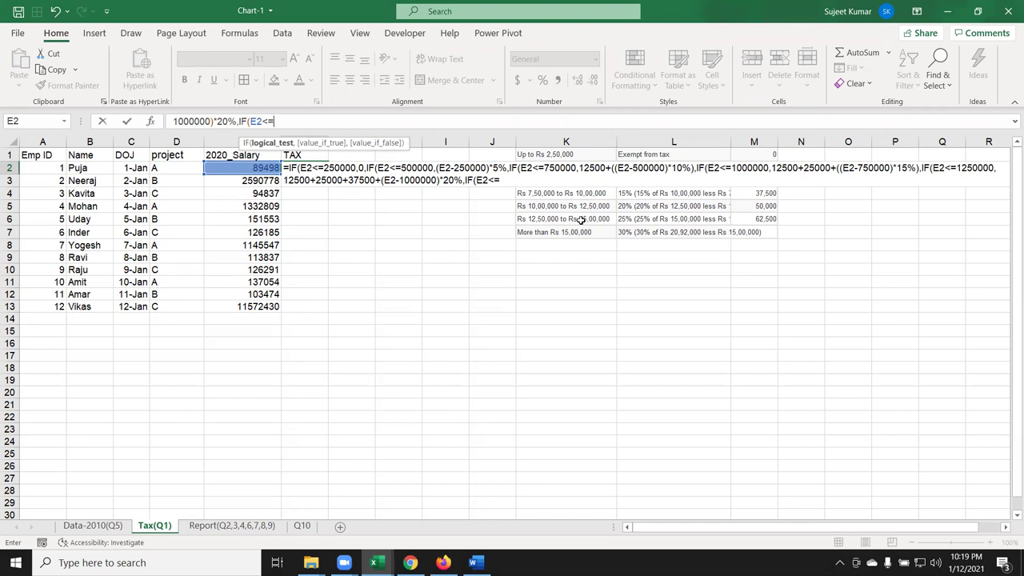
pyautogui.write('1500')
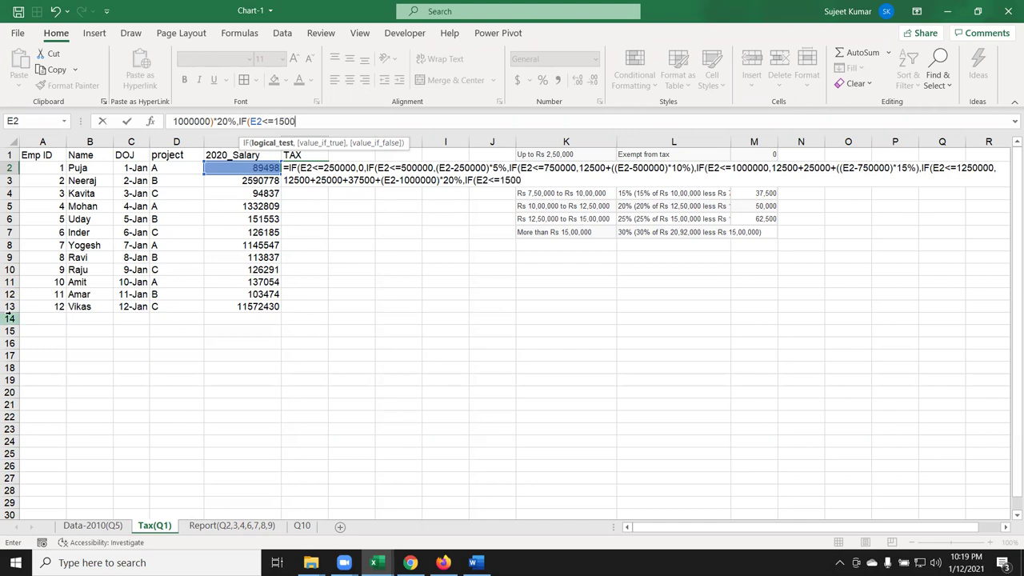
pyautogui.write('000')
pyautogui.write(',')
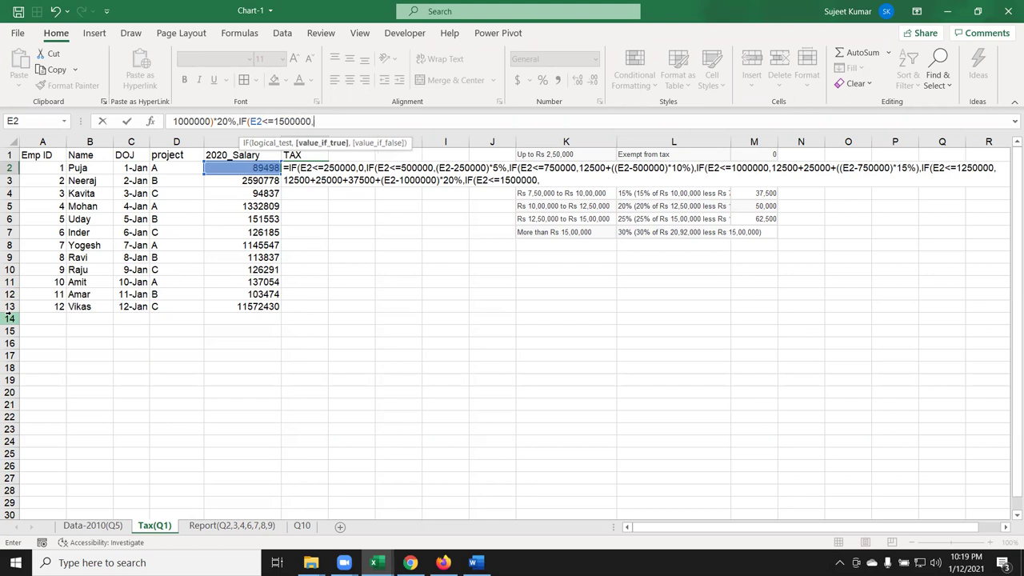
pyautogui.write('12500+2500+37500')
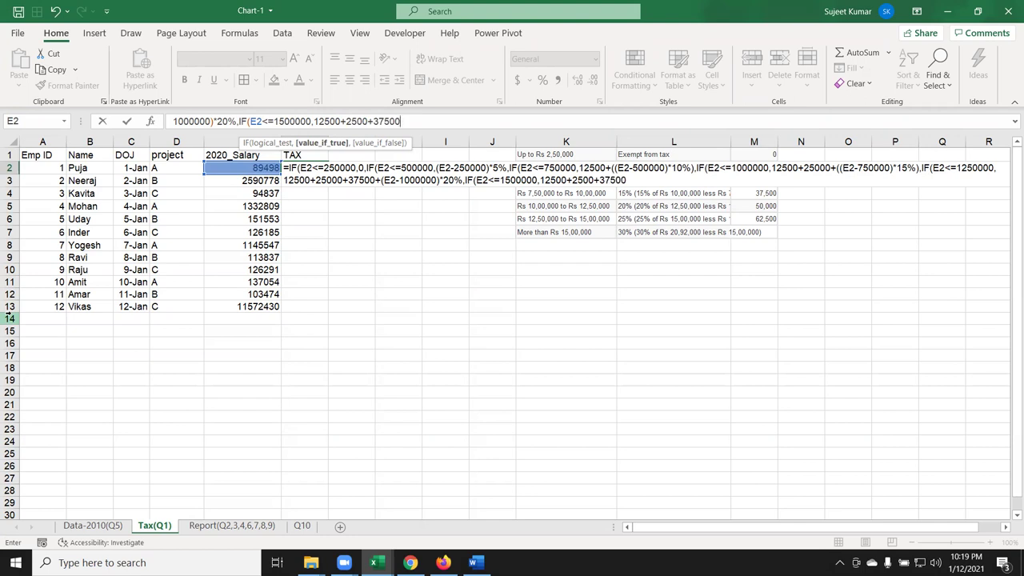
pyautogui.click(360, 122)
# Correct 2500 to 25000 and complete the slab as 12500+25000+37500+50000+(E2-1250000)*25%
pyautogui.write('0')
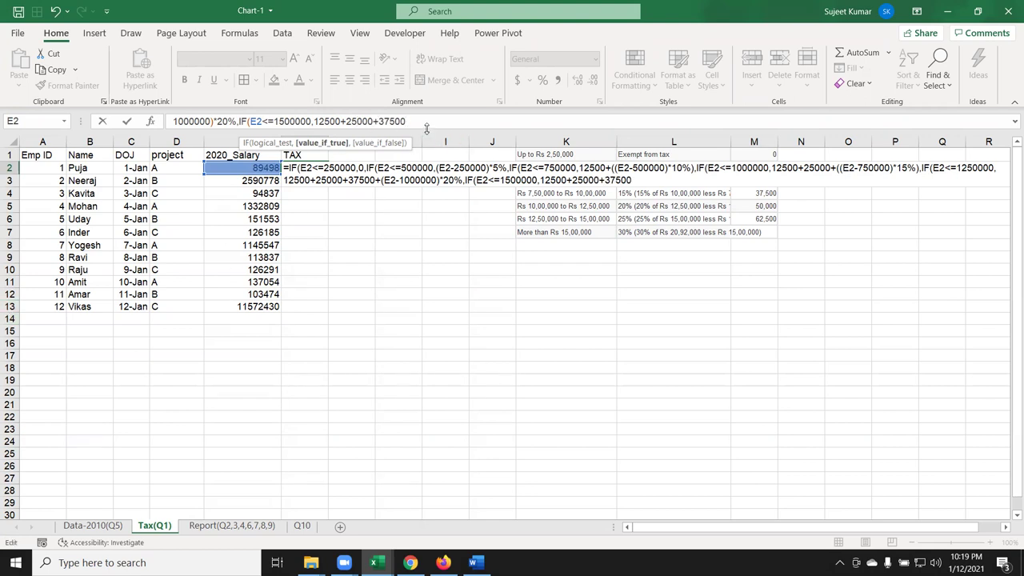
pyautogui.write('+')
pyautogui.write('50000+(')
pyautogui.click(263, 168)
pyautogui.write('-')
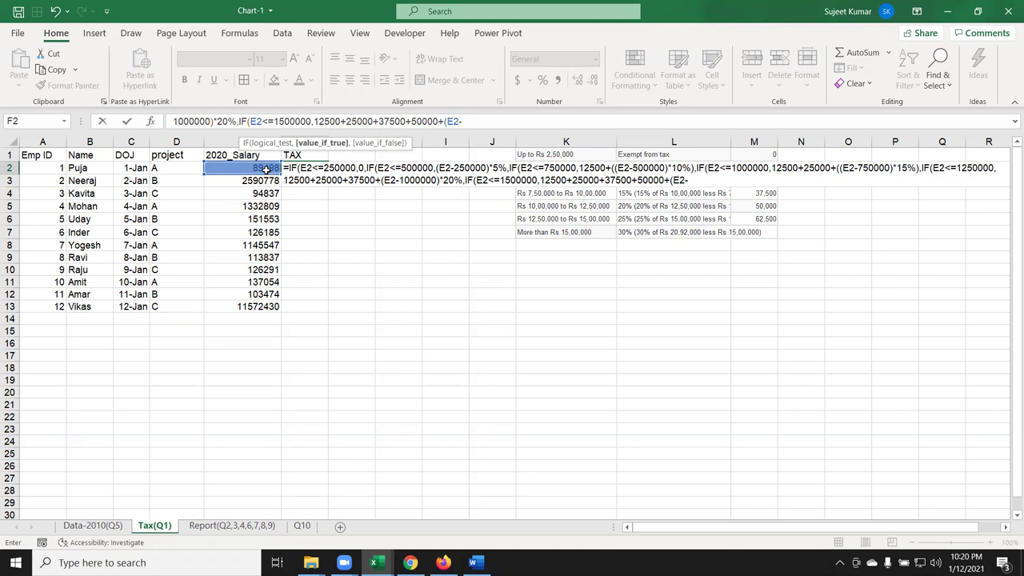
pyautogui.write('1250')
pyautogui.write('000')
pyautogui.write(')*')
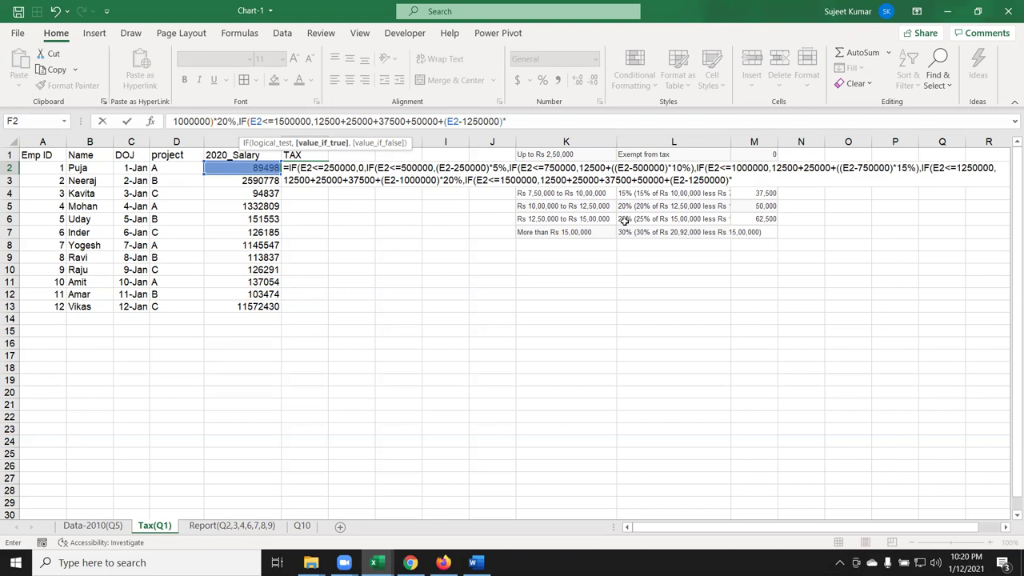
pyautogui.write('25')
pyautogui.write('%')
pyautogui.write(',')
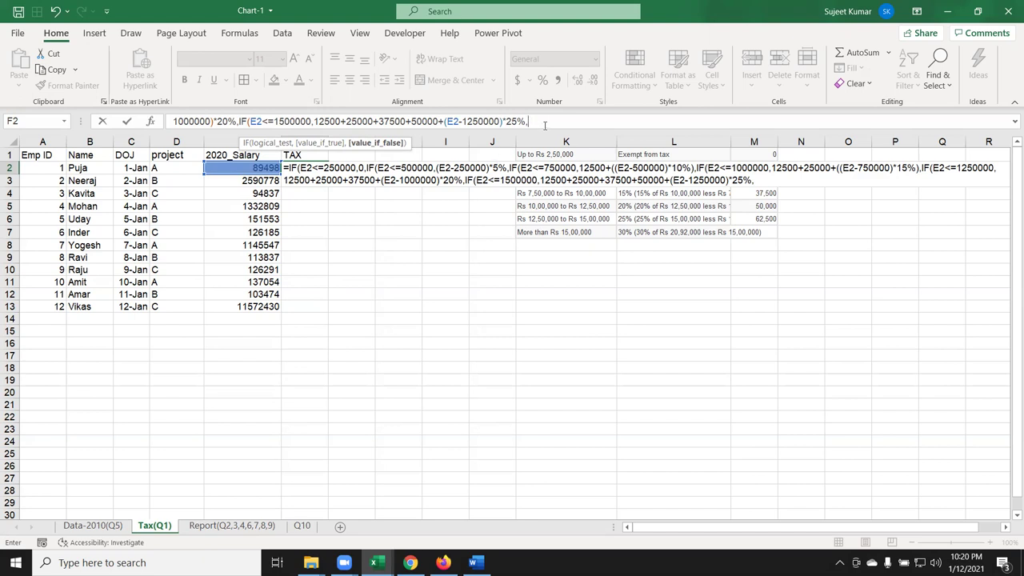
# Add the final branch 12500+25000+37500+50000+62500+(E2-1500000)*30% and enter the formula in F2
pyautogui.write('15')
pyautogui.press('BackSpace')
pyautogui.write('25000')
pyautogui.press('BackSpace')
pyautogui.write('+25000+37500')
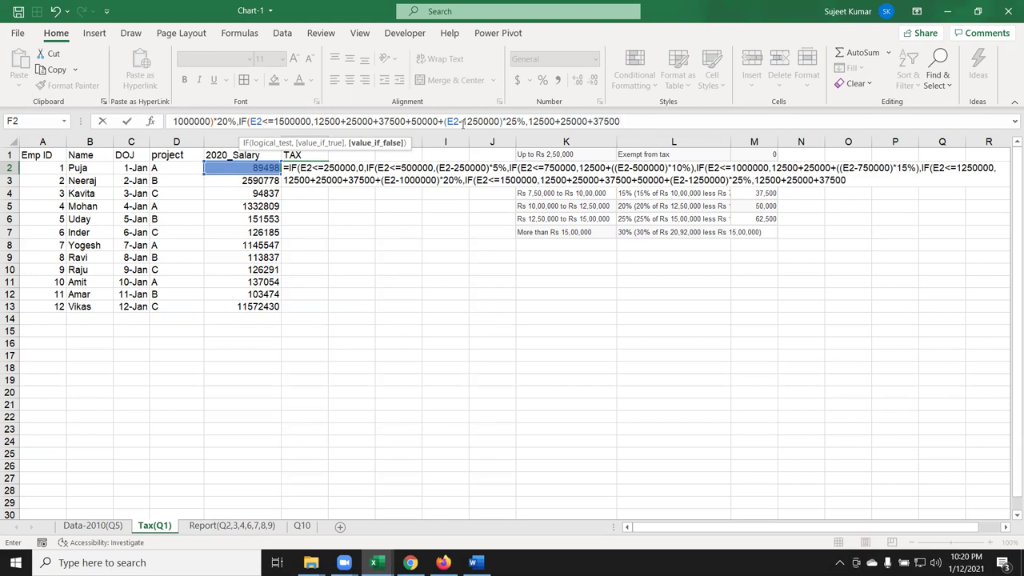
pyautogui.write('+50000+62500+(')
pyautogui.click(263, 166)
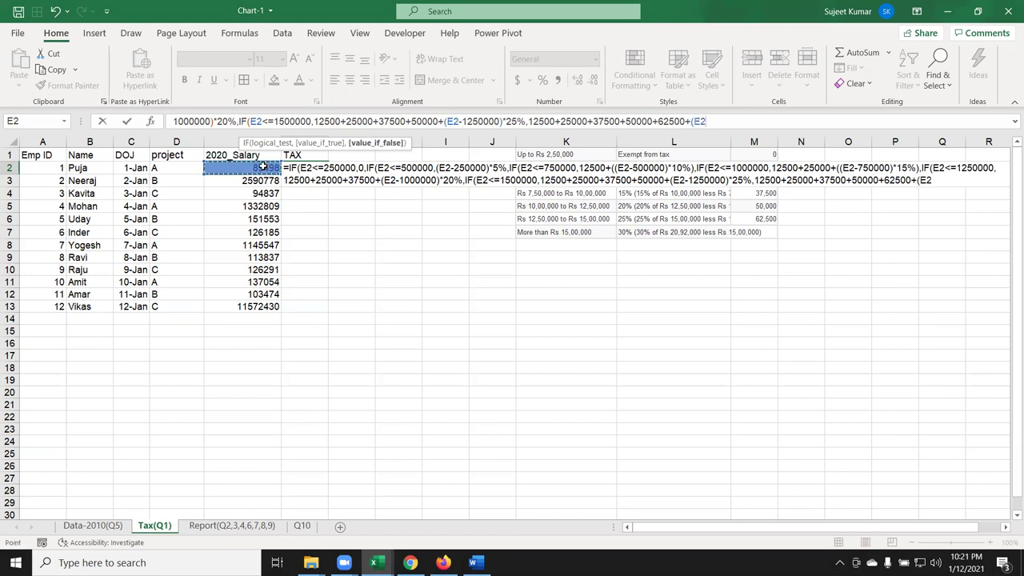
pyautogui.write('>')
pyautogui.press('BackSpace')
pyautogui.write('-1500000')
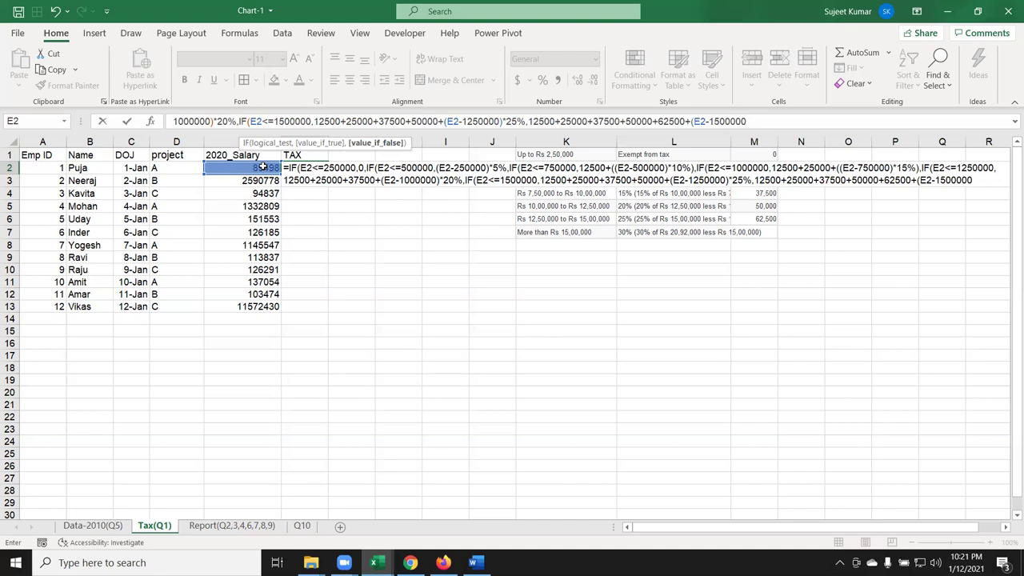
pyautogui.write(')')
pyautogui.write('*30%')
pyautogui.press('Return')
pyautogui.press('Return')
pyautogui.press('Up')
# Fill the F2 tax formula down through F13 and save the workbook
pyautogui.press('Left')
pyautogui.hotkey('ctrl', 'Down')
pyautogui.press('Right')
pyautogui.hotkey('ctrl', 'shift', 'Up')
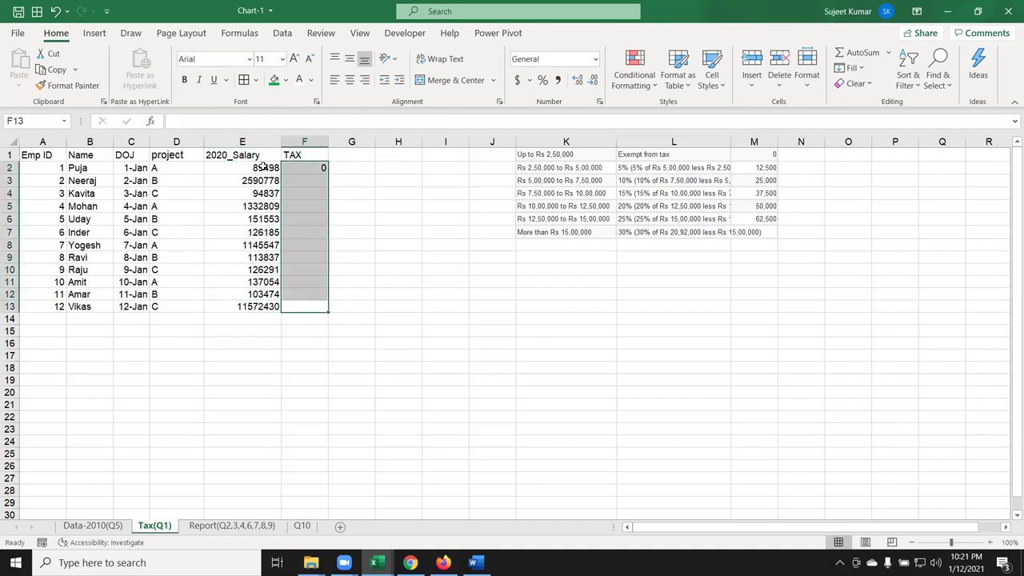
pyautogui.hotkey('ctrl', 'd')
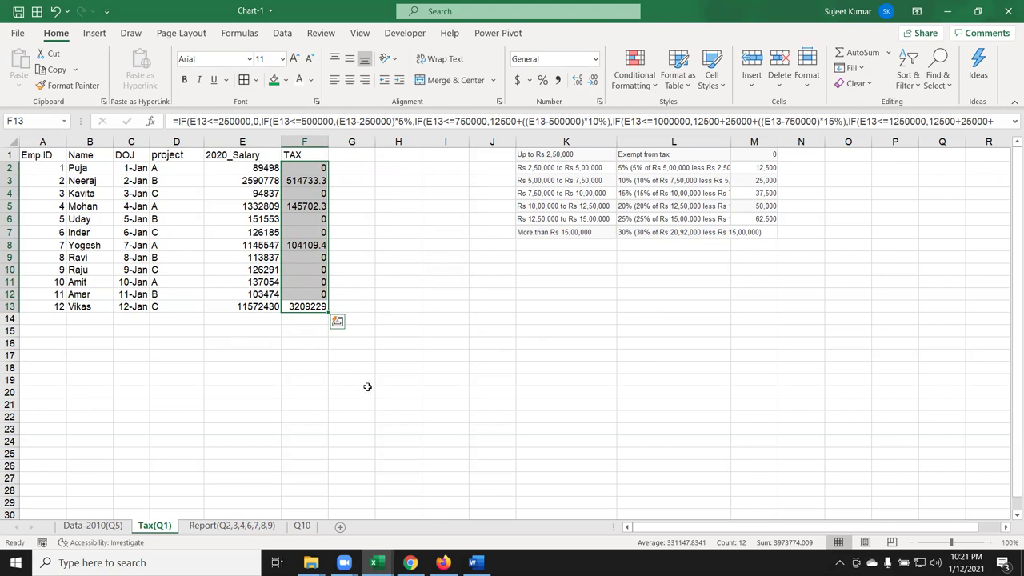
pyautogui.click(297, 286)
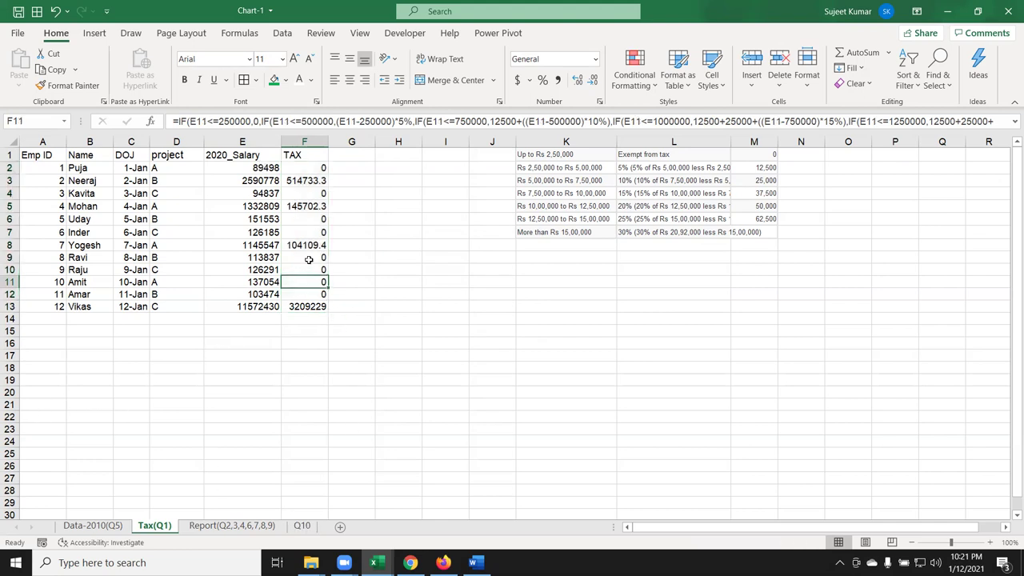
pyautogui.press('Up')
pyautogui.press('Up')
pyautogui.press('Up')
pyautogui.press('Up')
pyautogui.press('Up')
pyautogui.press('Up')
pyautogui.press('Up')
pyautogui.press('Up')
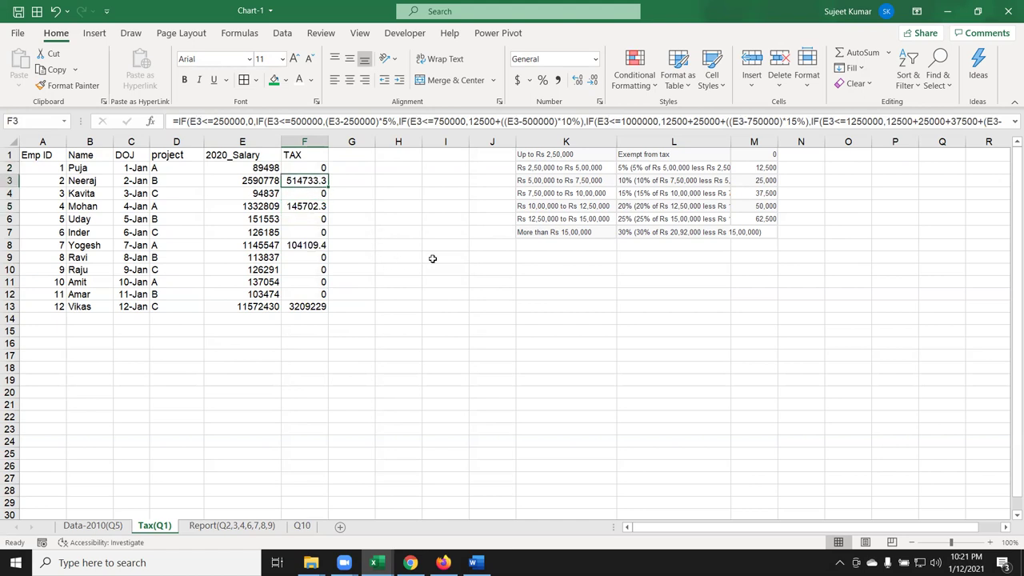
pyautogui.hotkey('ctrl', 's')
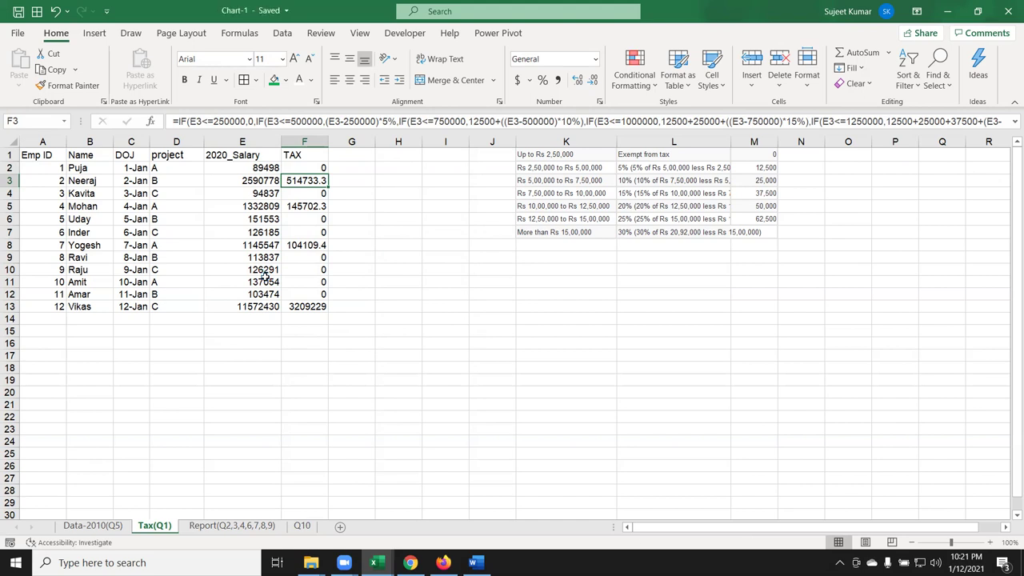
pyautogui.click(250, 526)
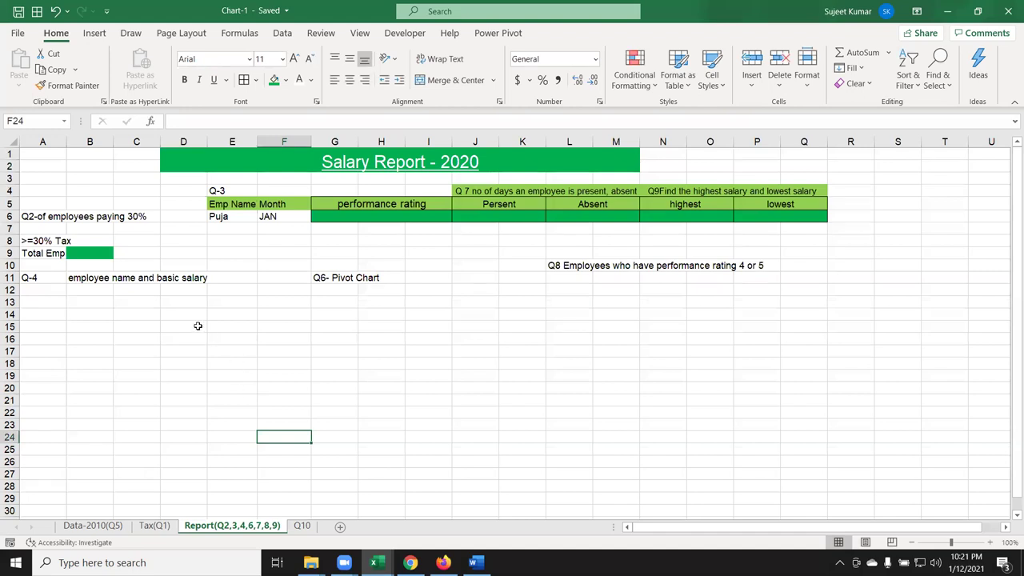
pyautogui.click(62, 217)
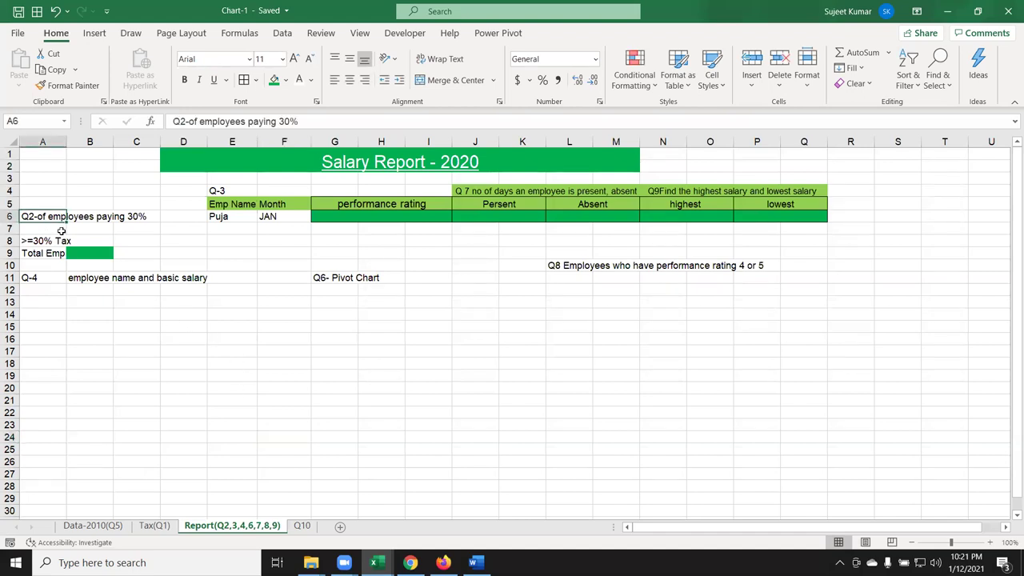
pyautogui.click(88, 232)
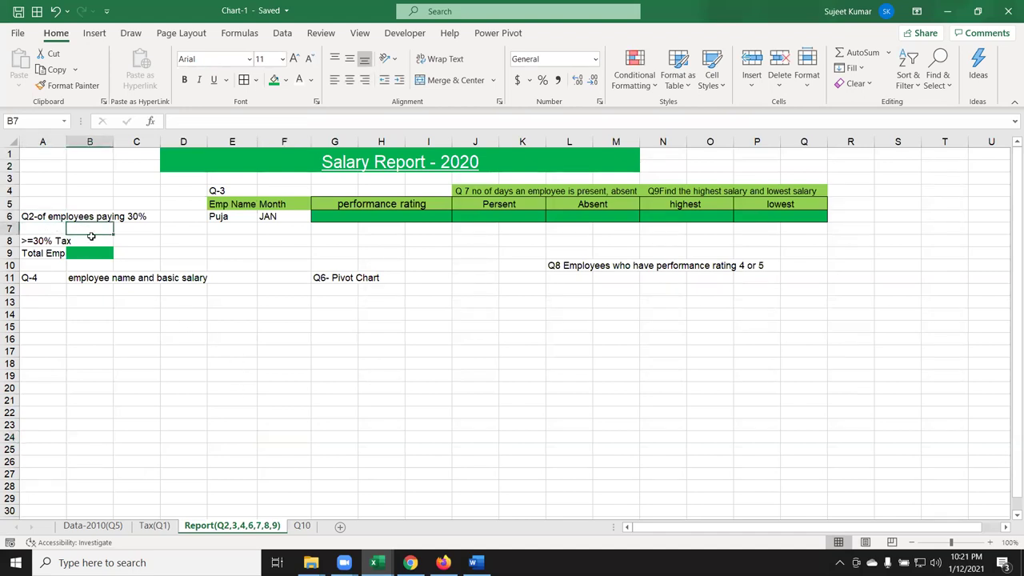
pyautogui.click(128, 221)
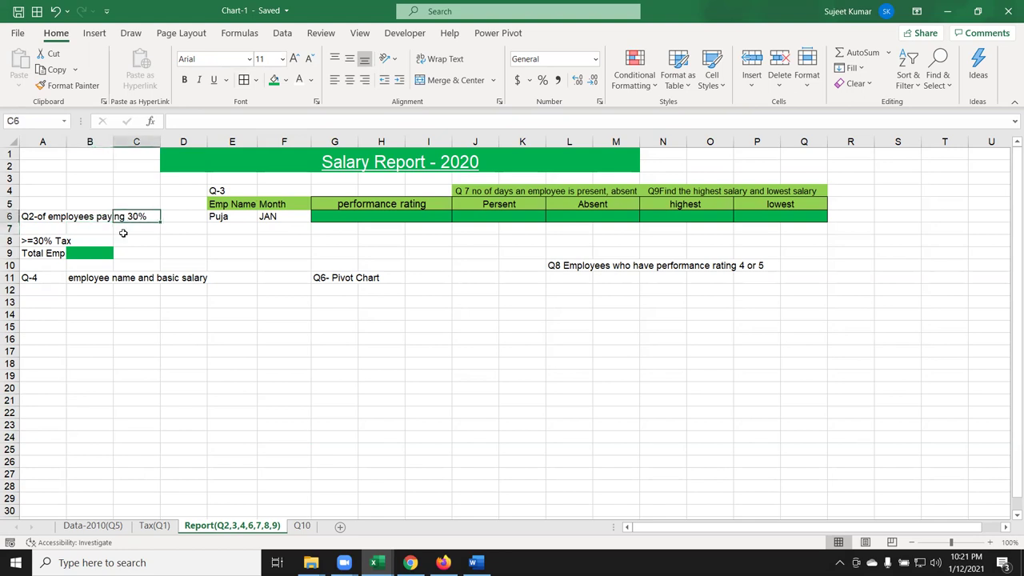
pyautogui.click(117, 234)
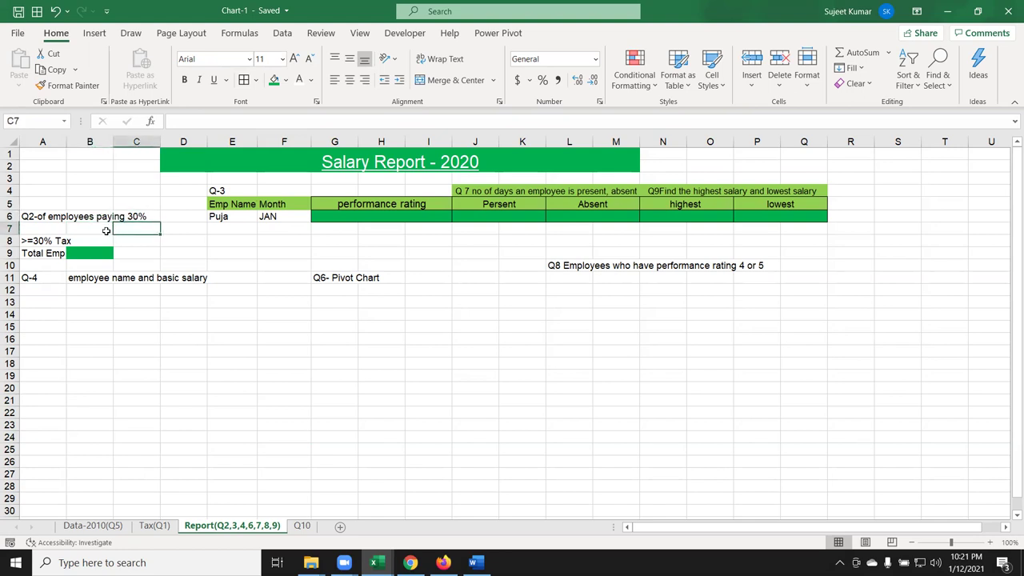
pyautogui.click(72, 253)
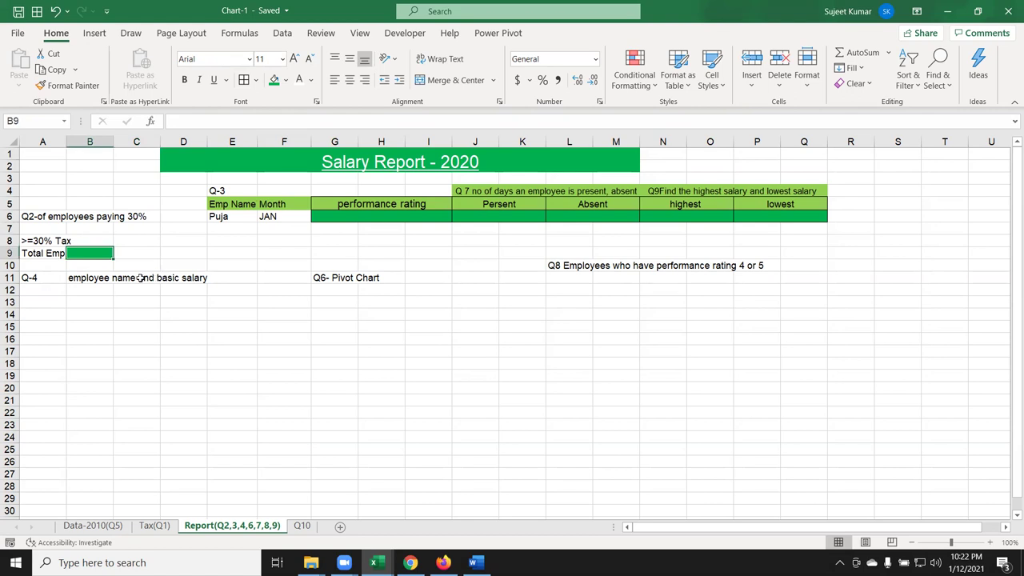
pyautogui.hotkey('alt', 'Tab')
pyautogui.hotkey('alt', 'Tab')
pyautogui.click(153, 527)
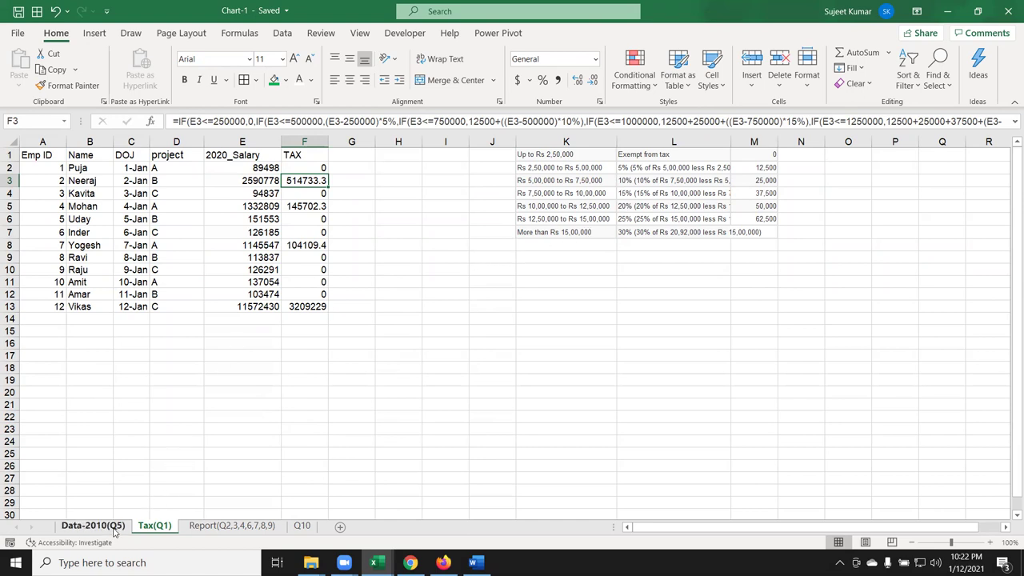
# Set employee 3's January basic salary in Data-2010(Q5) I4 to 250000 and check the updated 2020 salary in Tax(Q1) E3
pyautogui.click(93, 526)
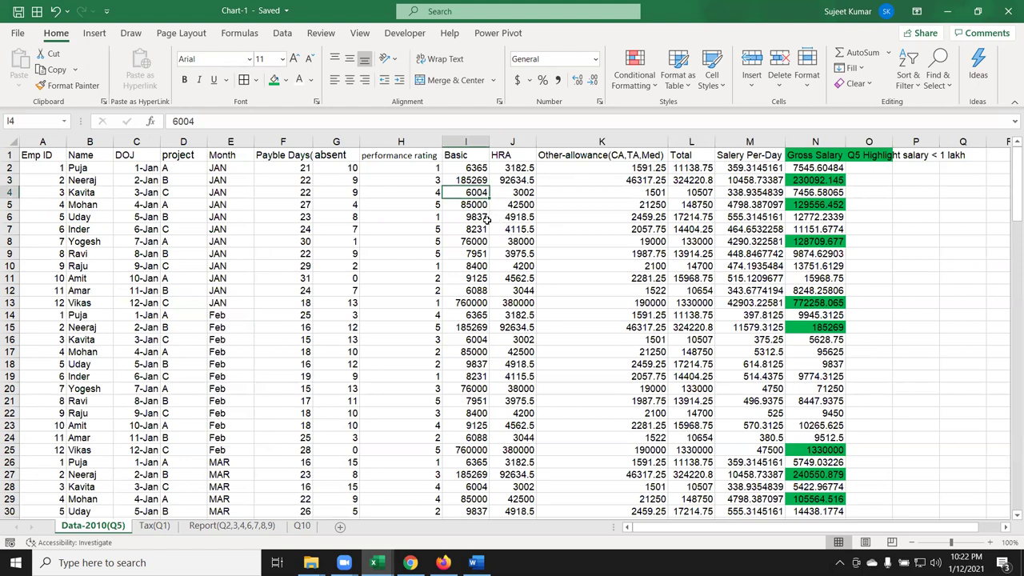
pyautogui.write('250000')
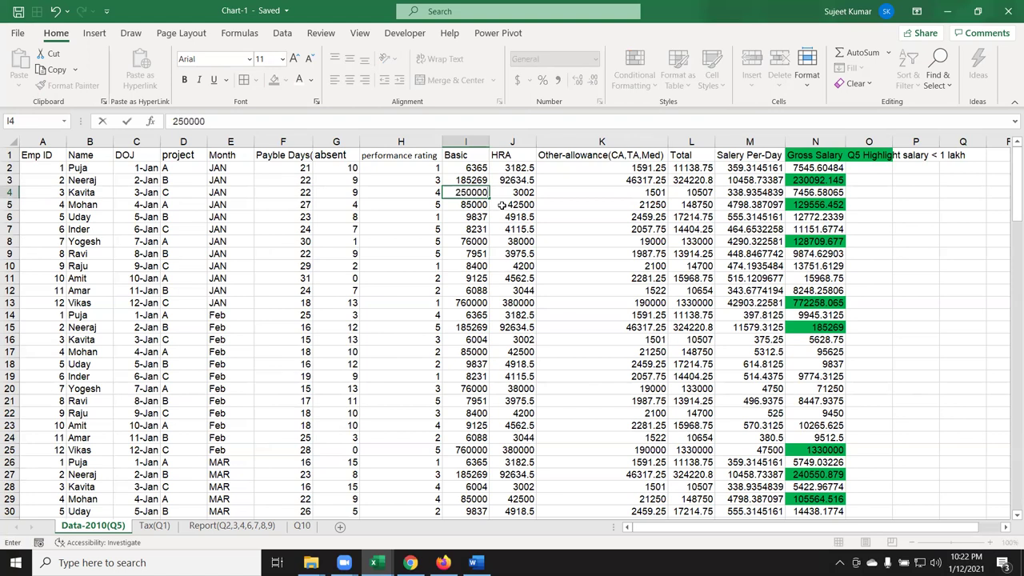
pyautogui.press('Return')
pyautogui.press('Up')
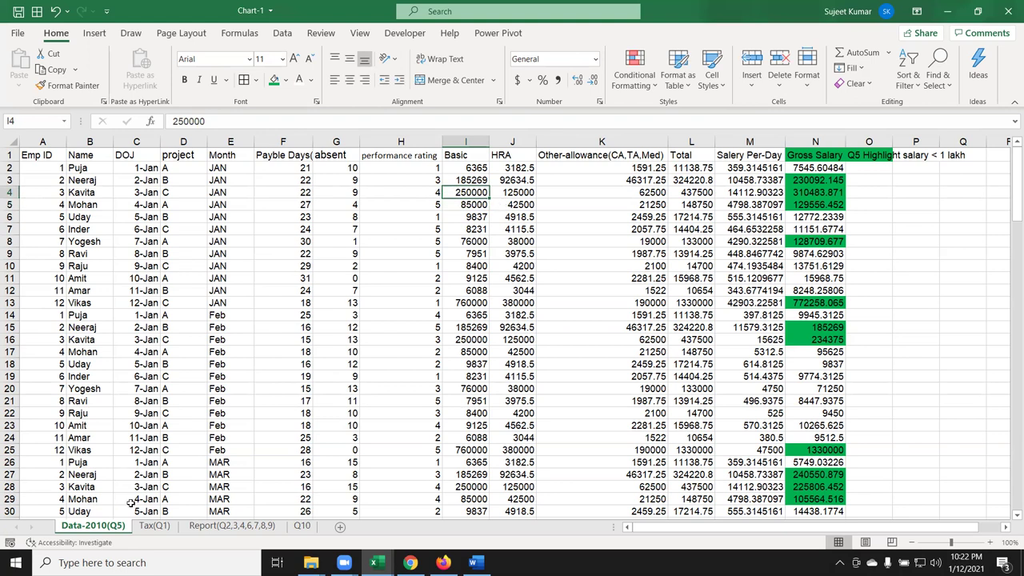
pyautogui.click(154, 526)
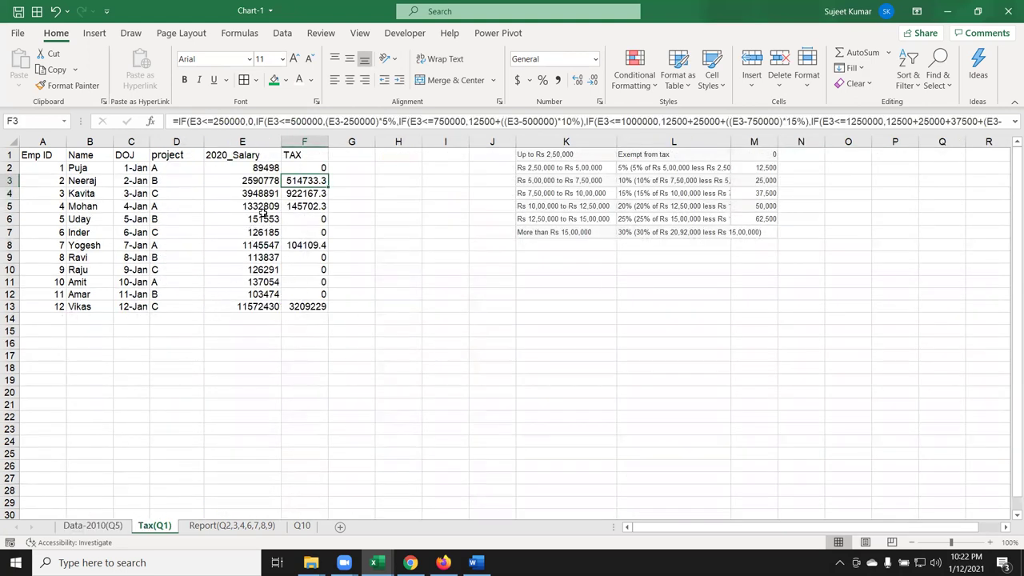
pyautogui.click(247, 183)
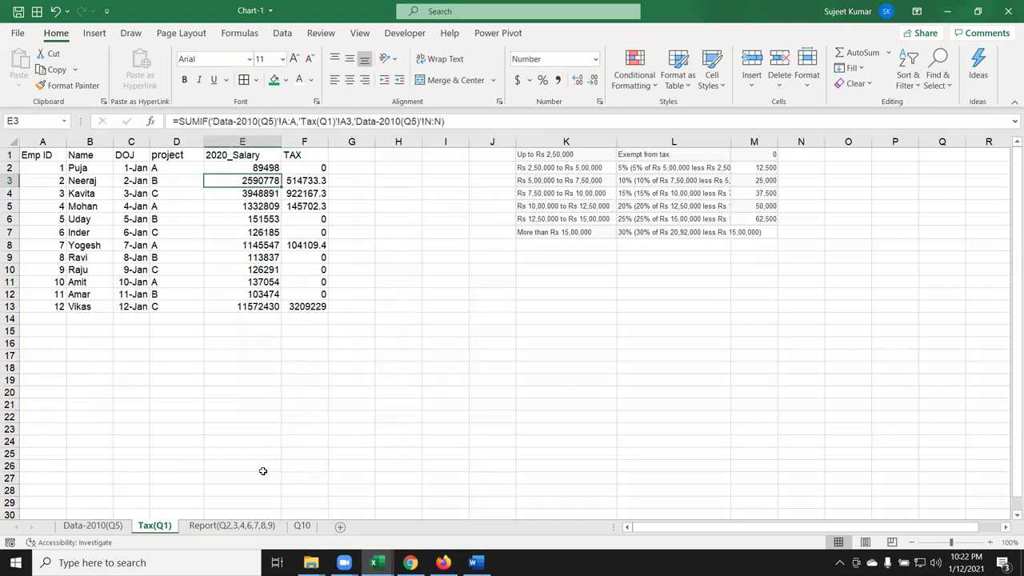
# In Report B9, enter a COUNTIF over Tax(Q1) column E with criteria ">1500000"
pyautogui.click(233, 526)
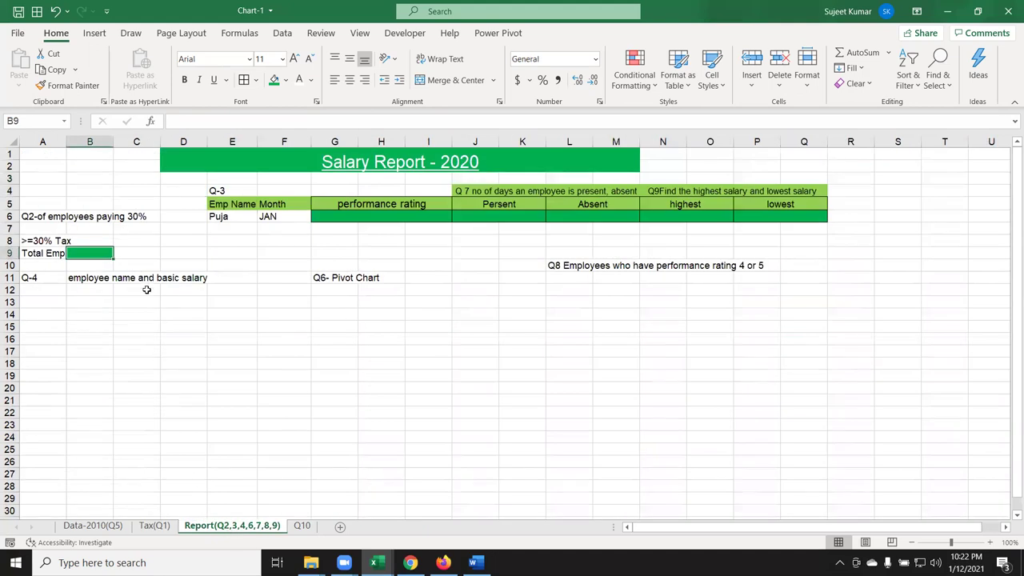
pyautogui.write('=coun')
pyautogui.press('Down')
pyautogui.press('Down')
pyautogui.press('Down')
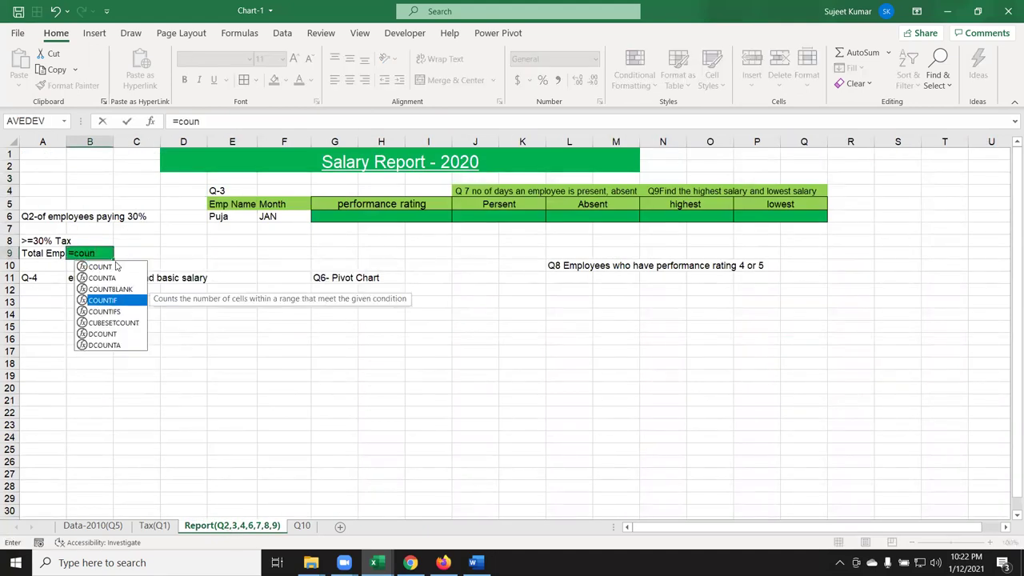
pyautogui.press('Tab')
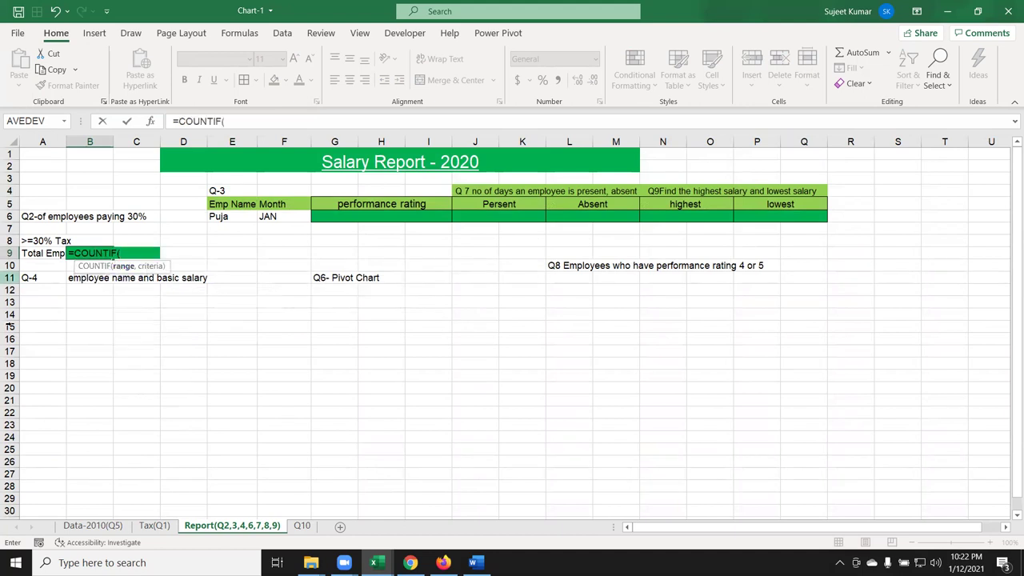
pyautogui.click(144, 526)
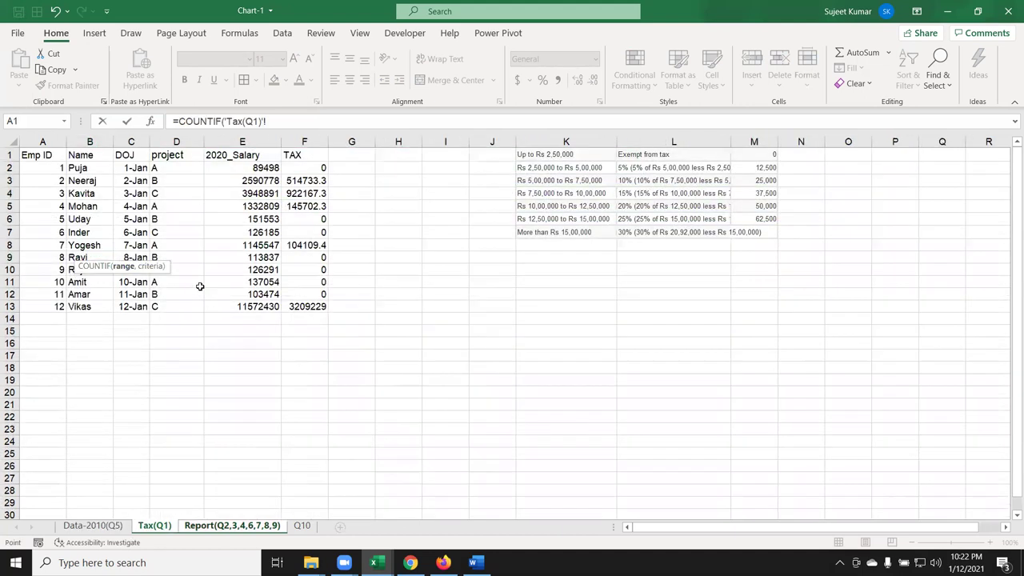
pyautogui.click(267, 143)
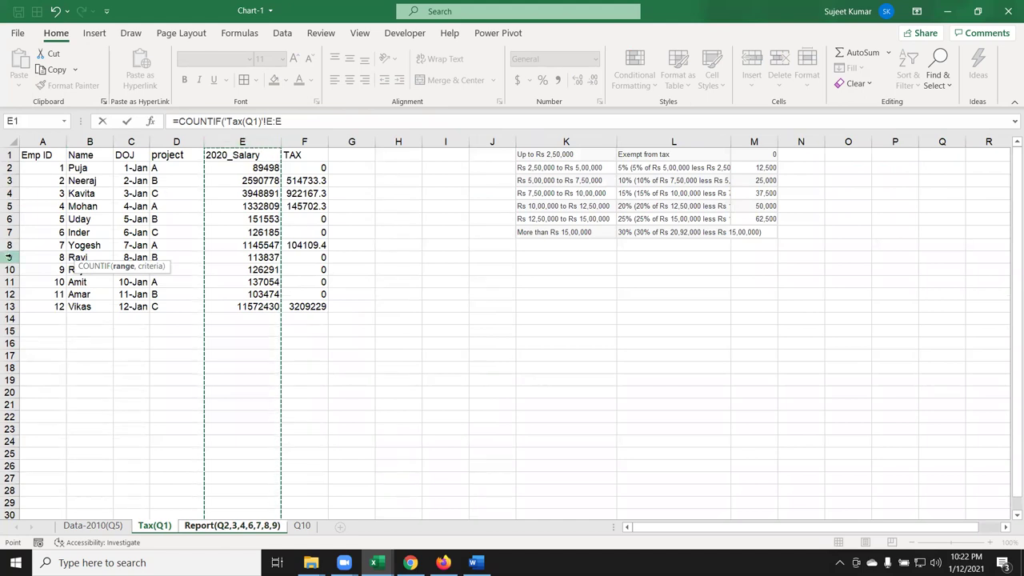
pyautogui.write(',">')
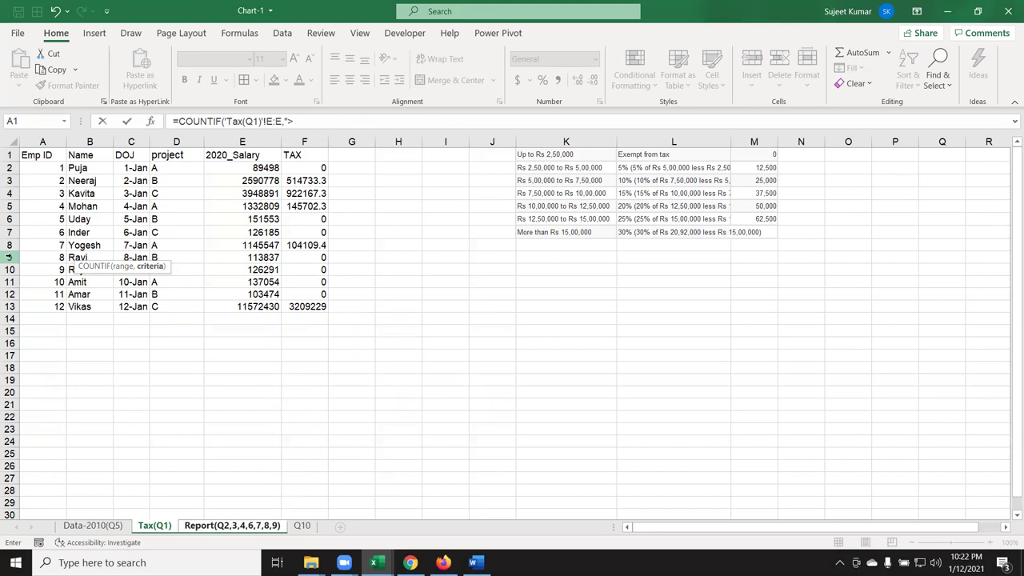
pyautogui.write('0000')
pyautogui.press('Return')
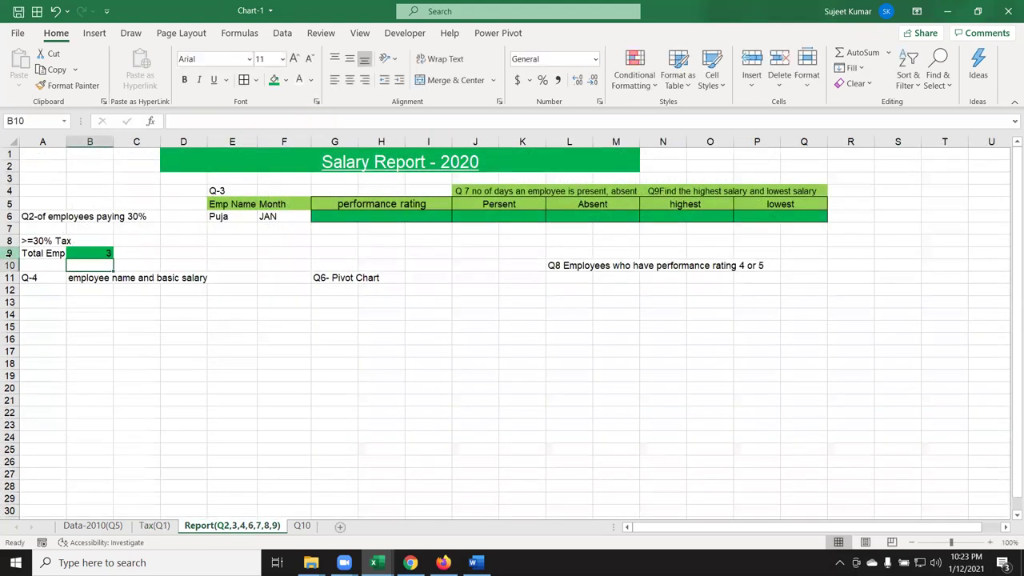
# Review the B9 count formula and the Emp Name and Month criteria cells, then select G6
pyautogui.click(90, 253)
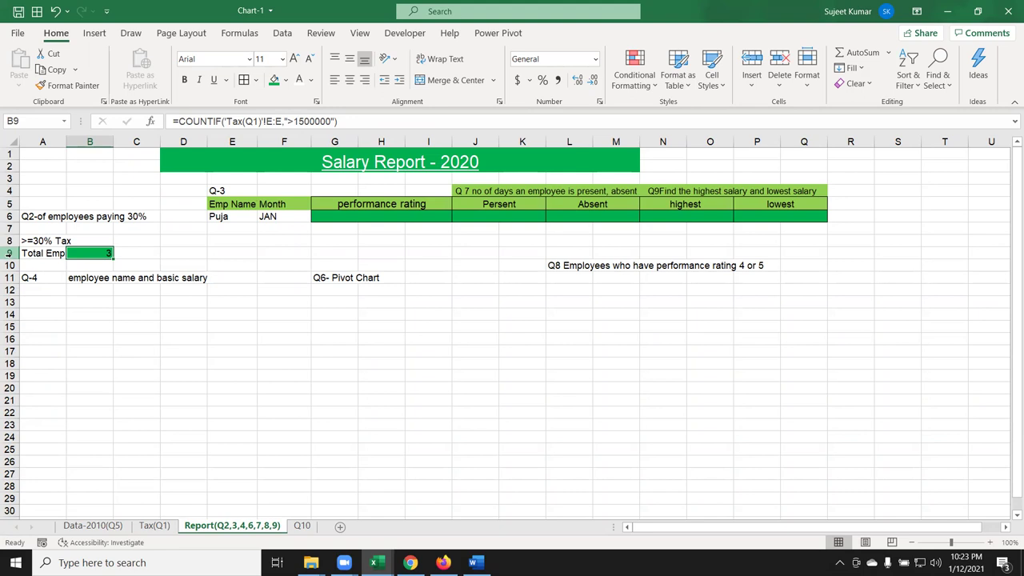
pyautogui.click(227, 217)
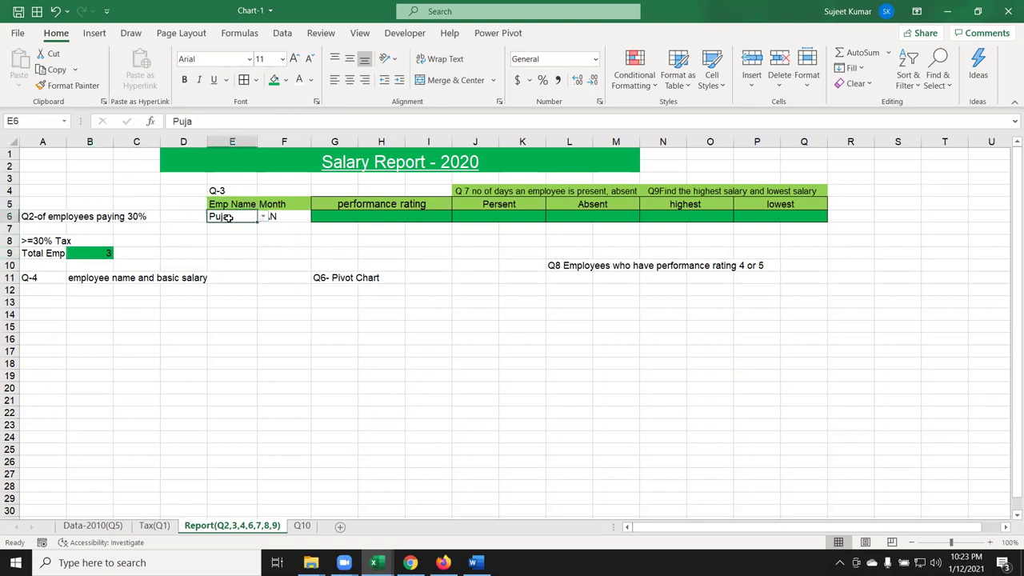
pyautogui.click(280, 217)
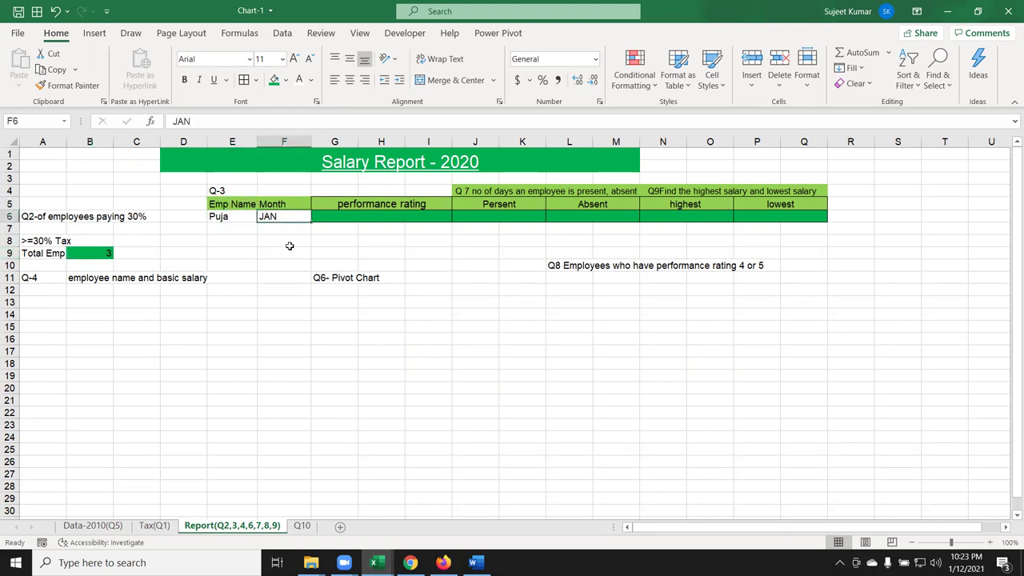
pyautogui.click(359, 222)
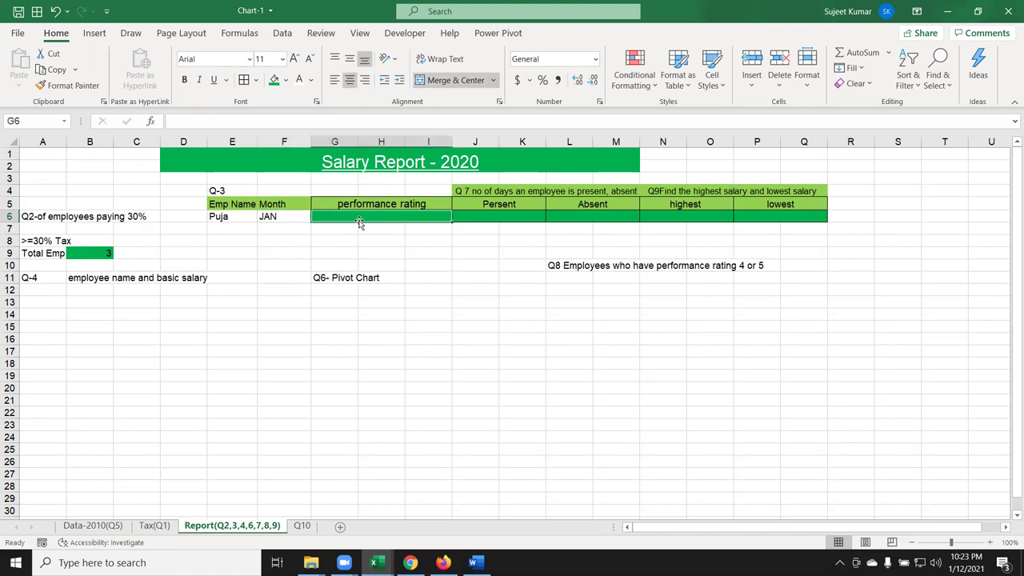
pyautogui.click(254, 218)
pyautogui.click(336, 216)
pyautogui.click(240, 214)
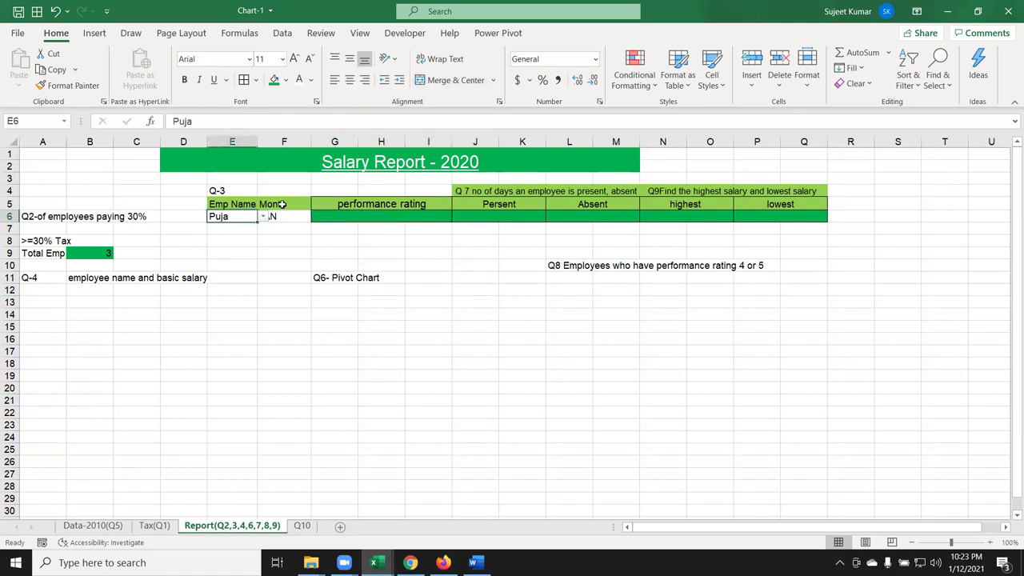
pyautogui.click(282, 204)
pyautogui.click(298, 216)
pyautogui.click(368, 213)
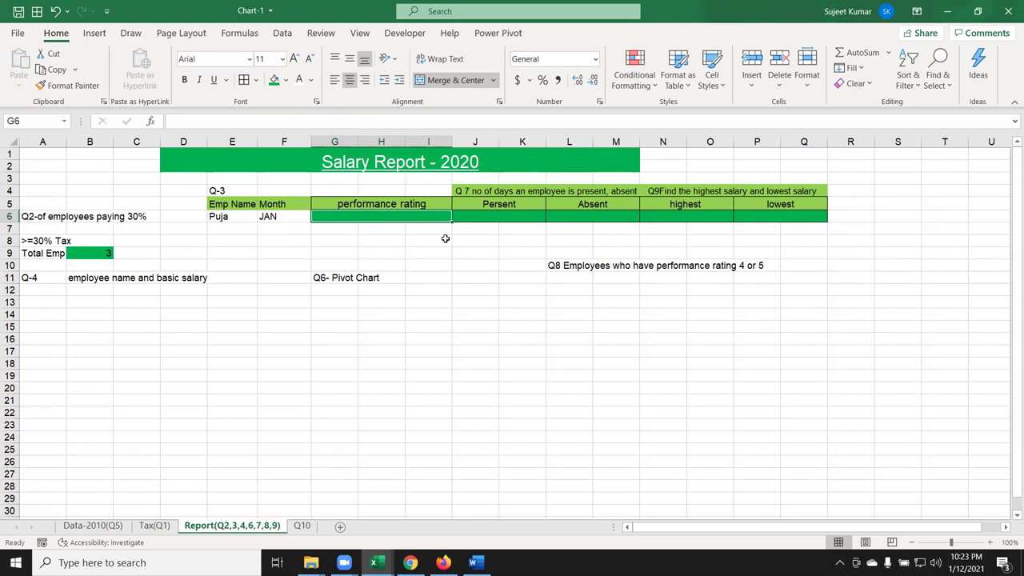
# Start a DGET formula in G6 using Data-2010(Q5)!A1:N145 as the database
pyautogui.write('=')
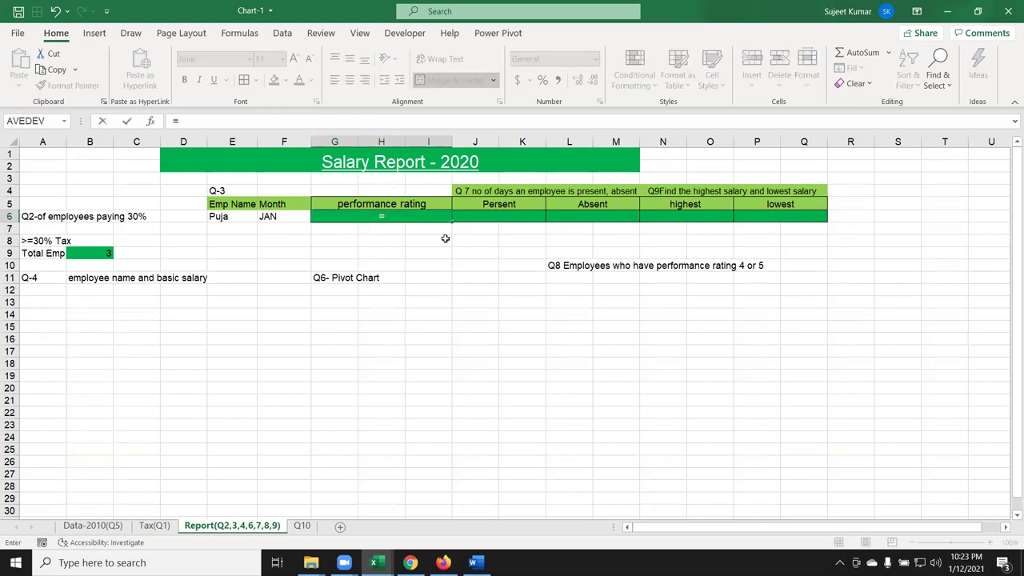
pyautogui.write('ds')
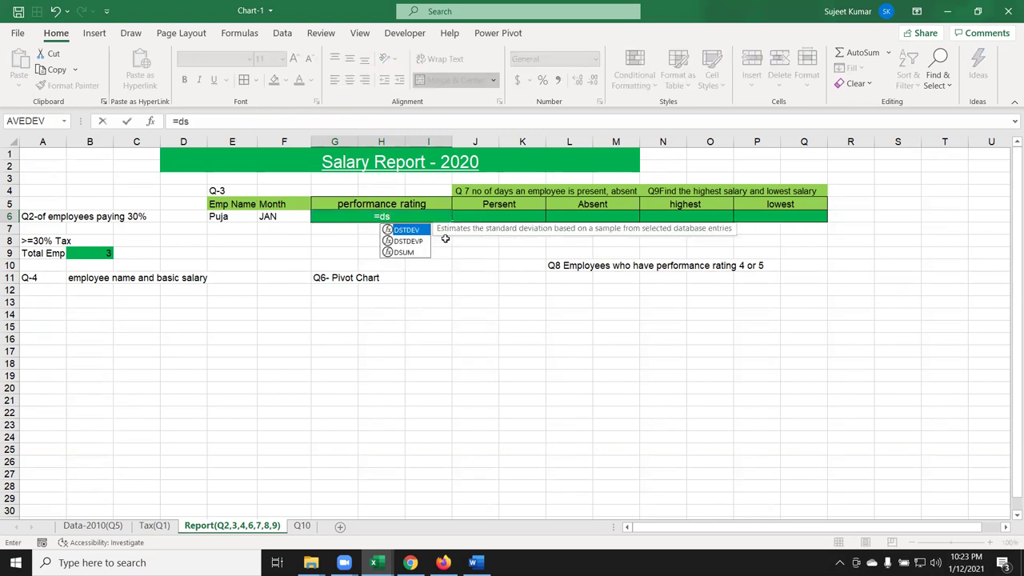
pyautogui.press('BackSpace')
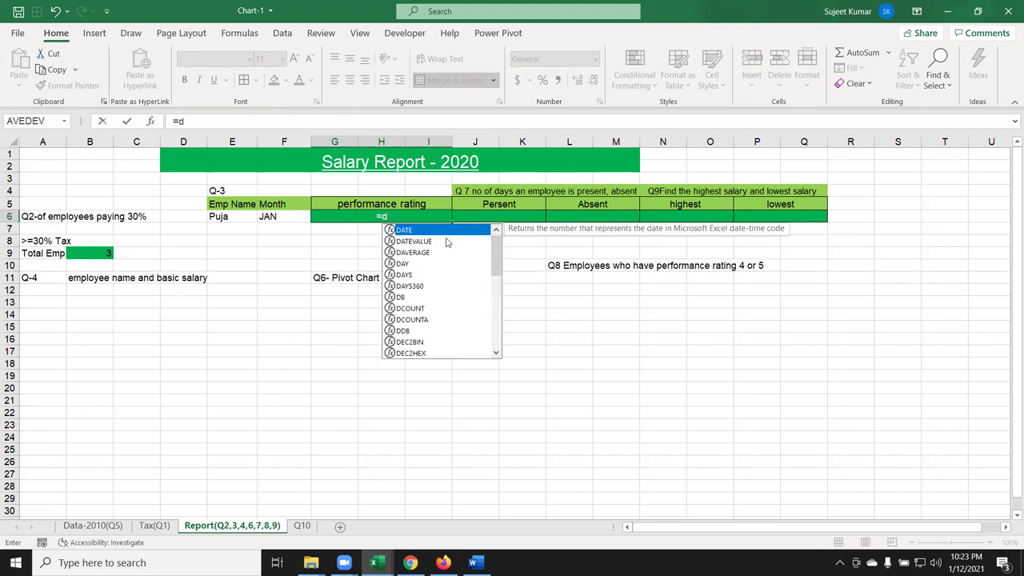
pyautogui.write('ge')
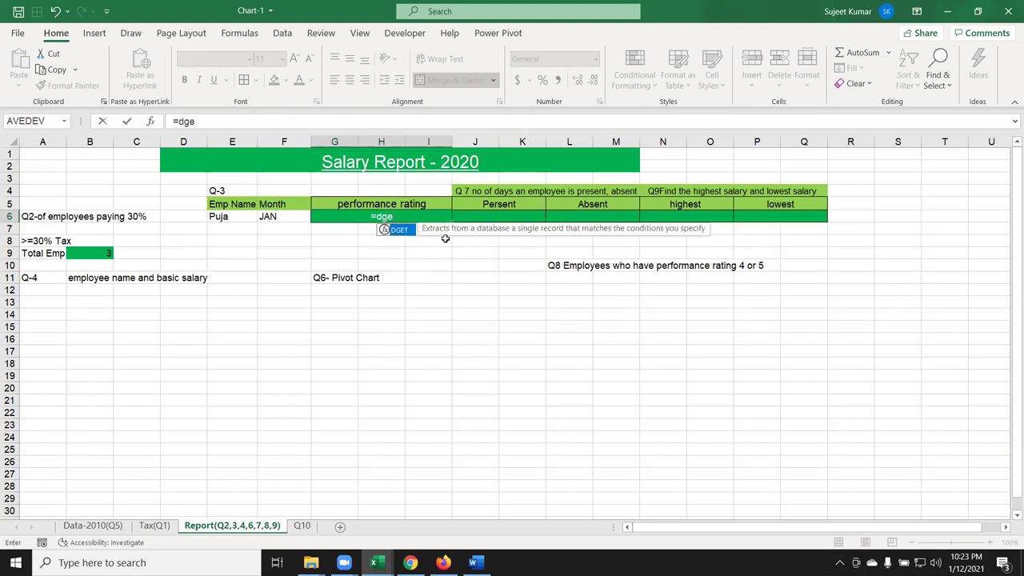
pyautogui.press('Tab')
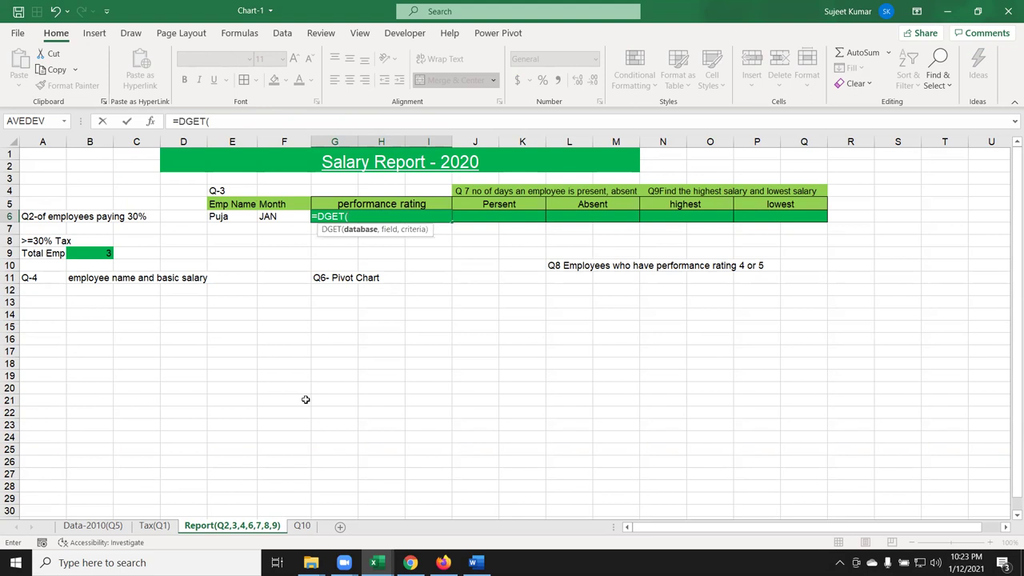
pyautogui.click(109, 532)
pyautogui.click(35, 156)
pyautogui.moveTo(35, 157); pyautogui.dragTo(856, 160)
pyautogui.hotkey('ctrl', 'shift', 'Down')
pyautogui.hotkey('ctrl', 'shift', 'Right')
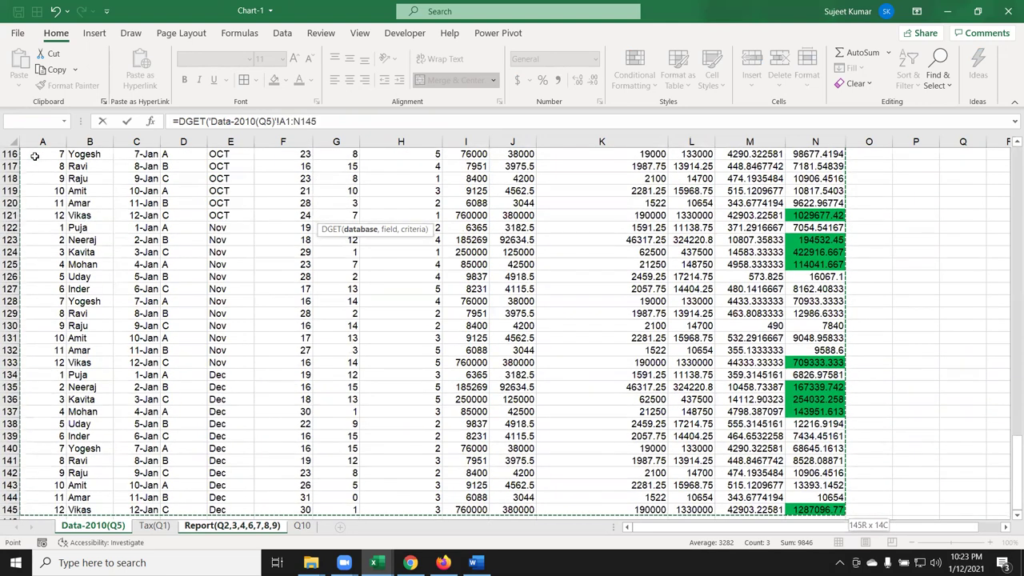
pyautogui.write(',')
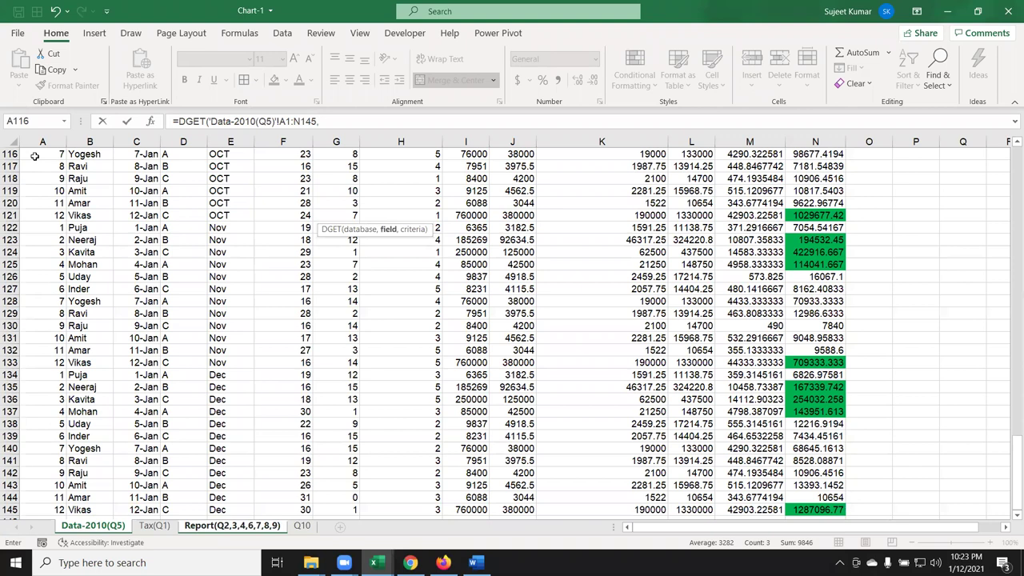
# Complete the DGET with performance rating field H1 and criteria E5:F6
pyautogui.hotkey('ctrl', 'Home')
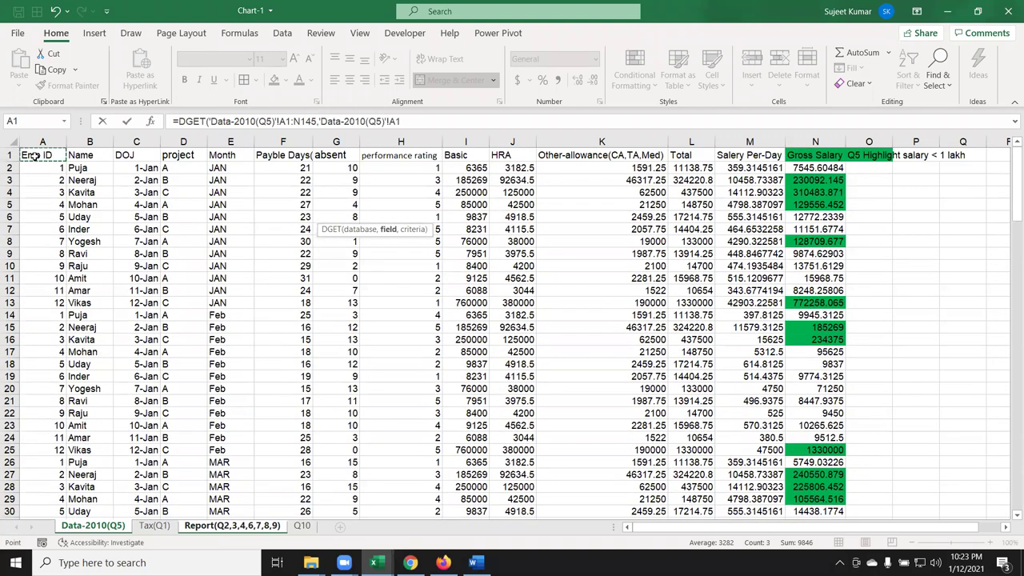
pyautogui.click(400, 157)
pyautogui.write(',')
pyautogui.click(254, 527)
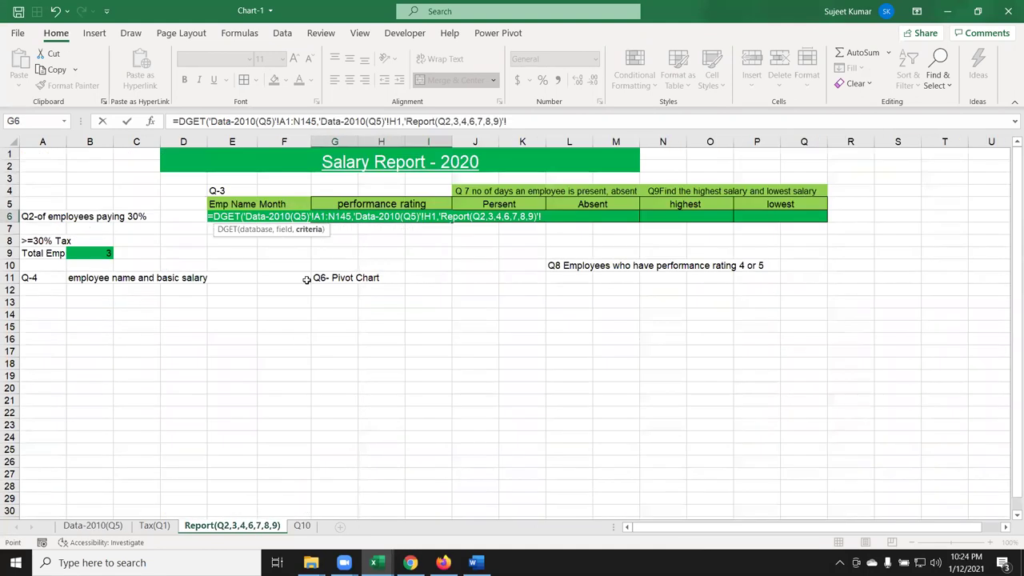
pyautogui.click(244, 204)
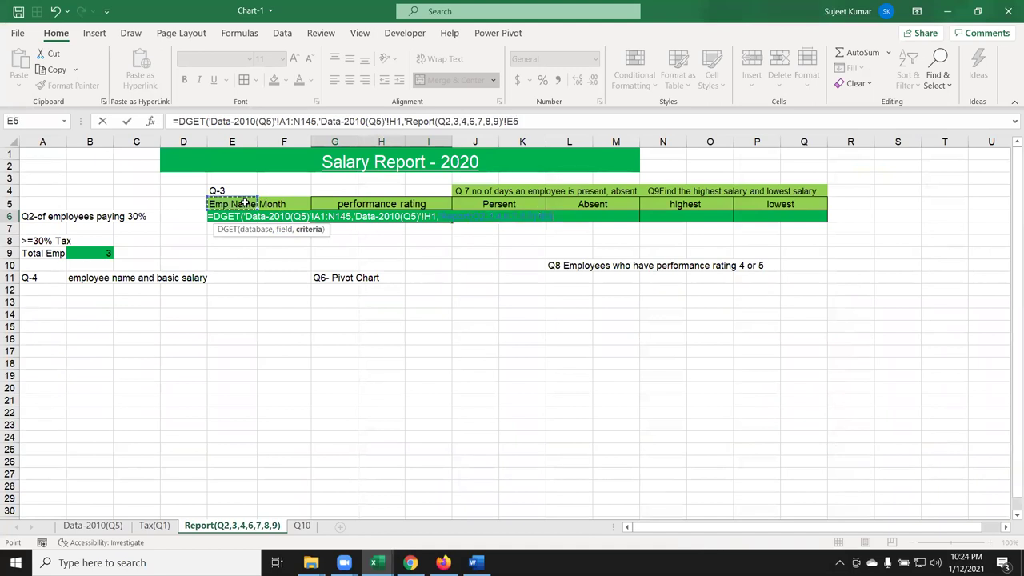
pyautogui.hotkey('shift', 'Right')
pyautogui.hotkey('shift', 'Down')
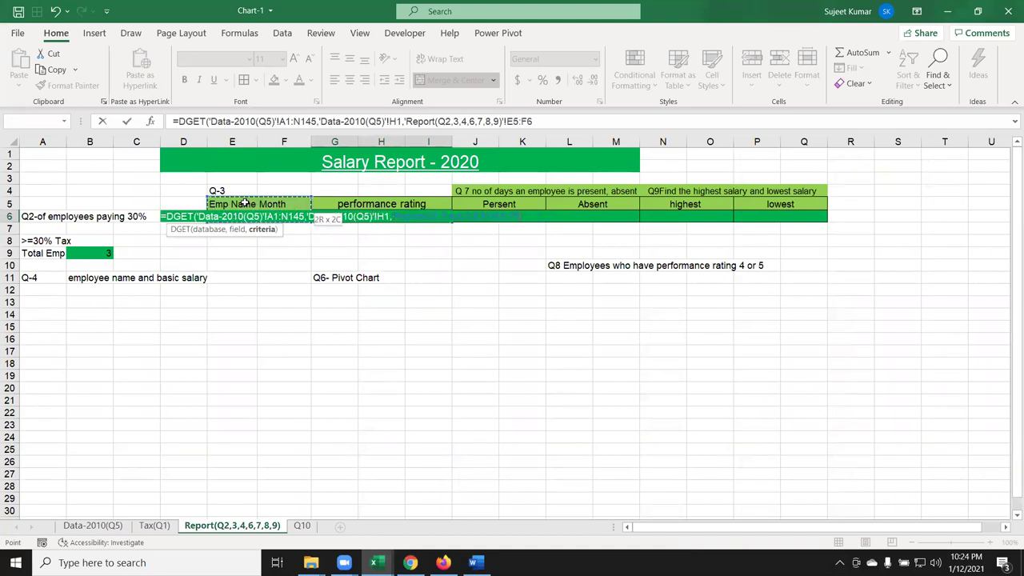
pyautogui.press('Return')
pyautogui.press('Up')
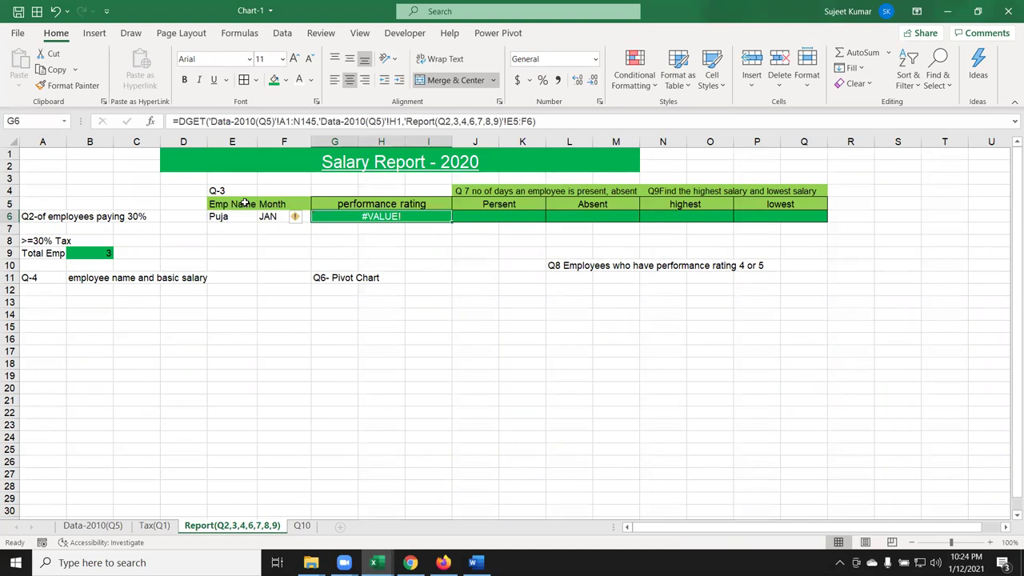
pyautogui.press('Left')
pyautogui.press('Left')
pyautogui.press('Up')
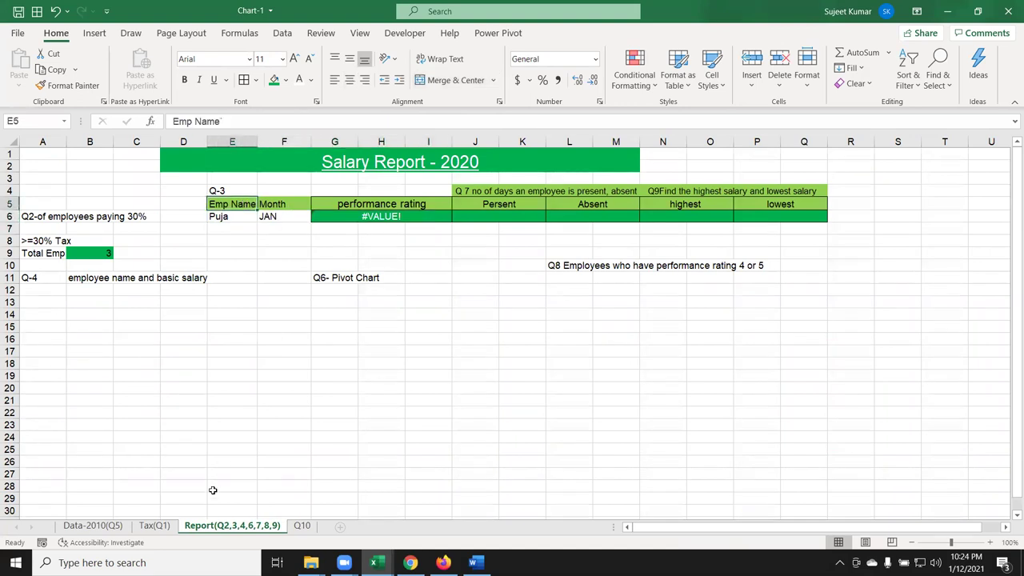
# Copy the Emp Name heading from Report E5 over the Name header in Data-2010(Q5) B1
pyautogui.click(93, 525)
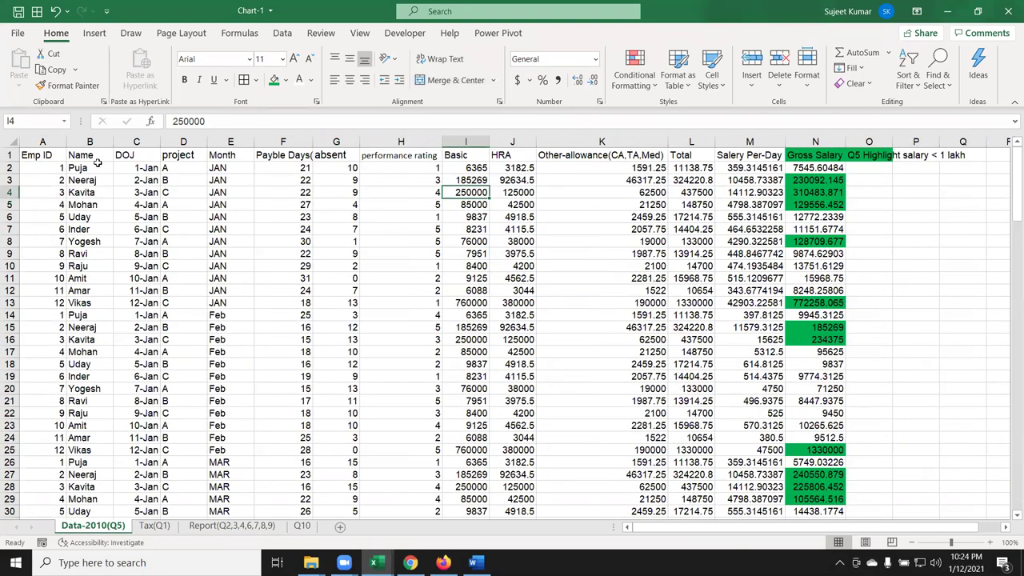
pyautogui.click(210, 526)
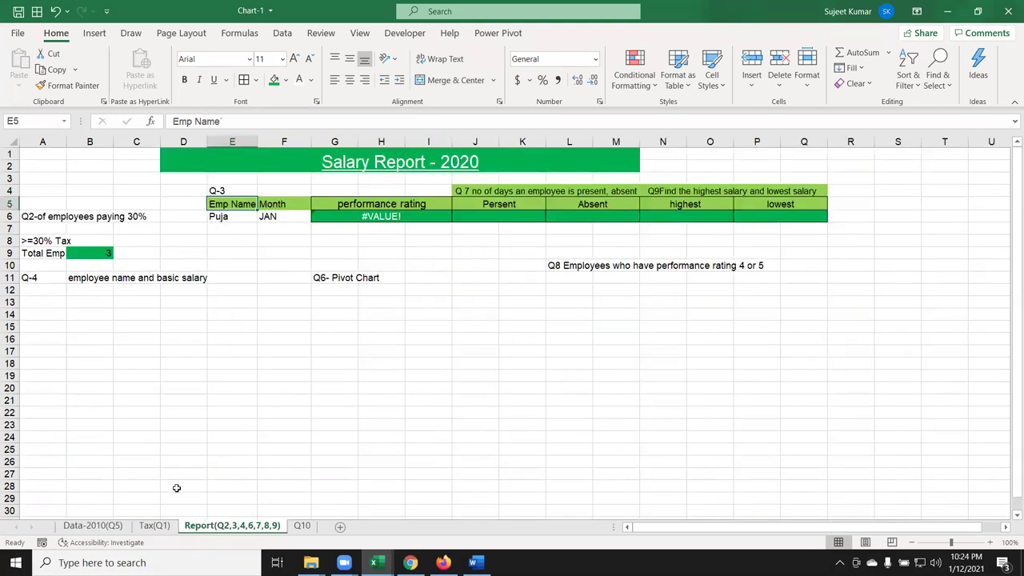
pyautogui.hotkey('ctrl', 'c')
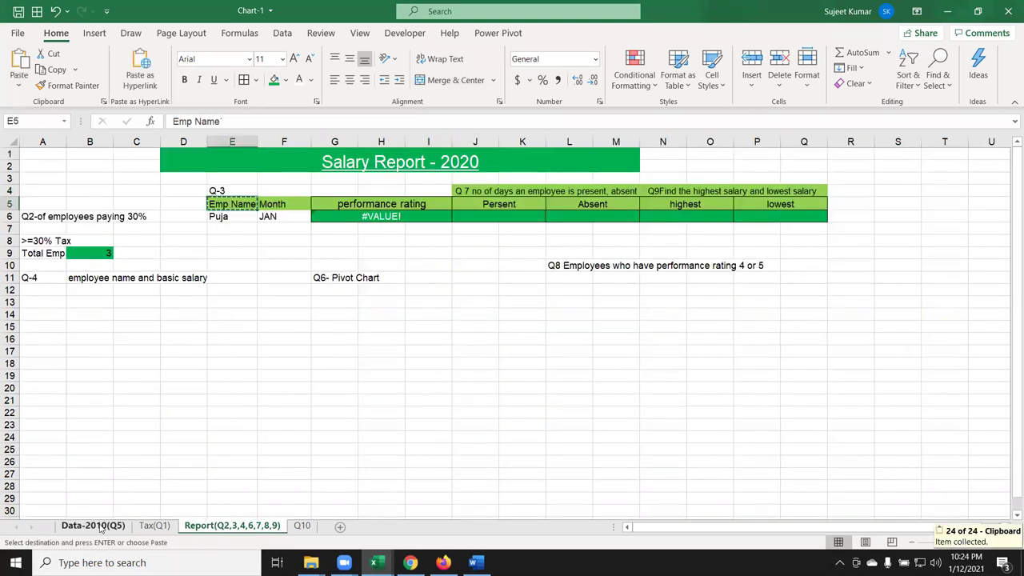
pyautogui.click(94, 525)
pyautogui.click(83, 155)
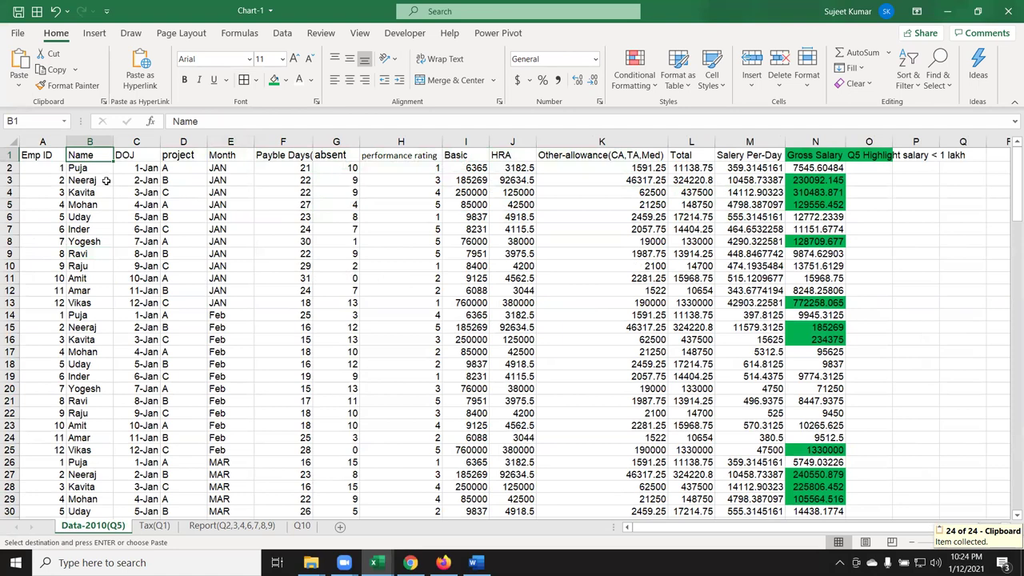
pyautogui.hotkey('ctrl', 'v')
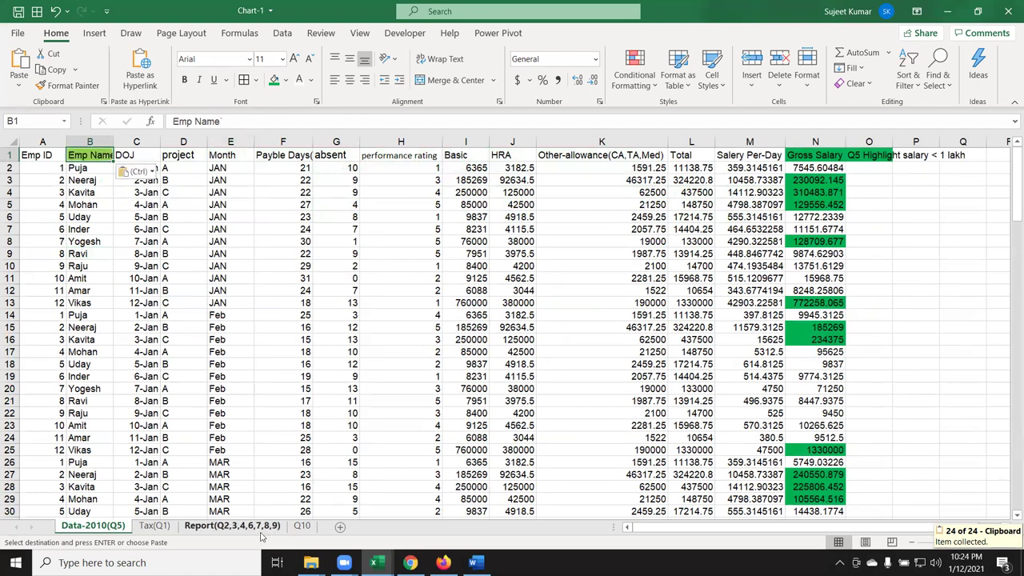
pyautogui.click(258, 528)
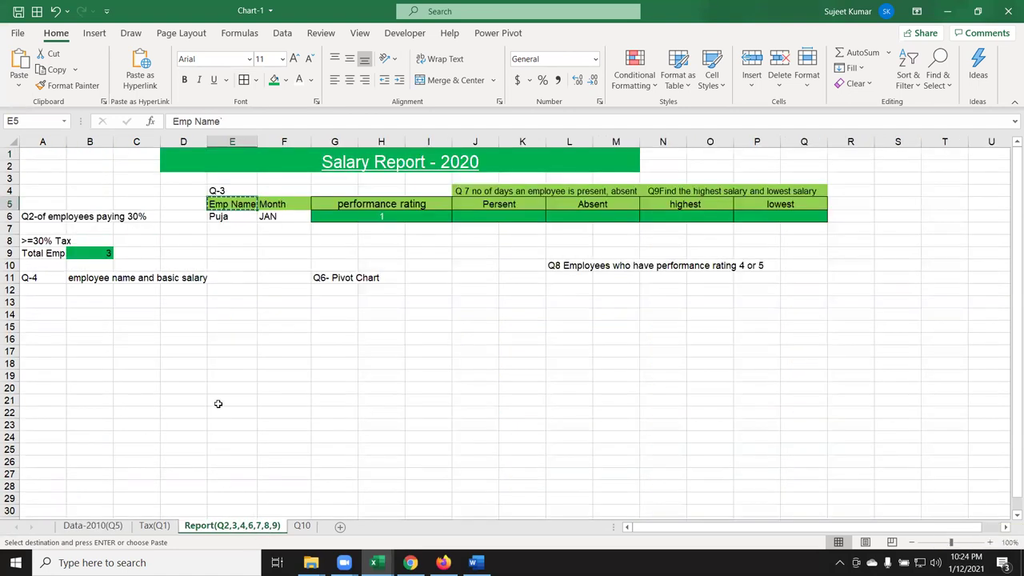
pyautogui.click(372, 221)
pyautogui.press('Escape')
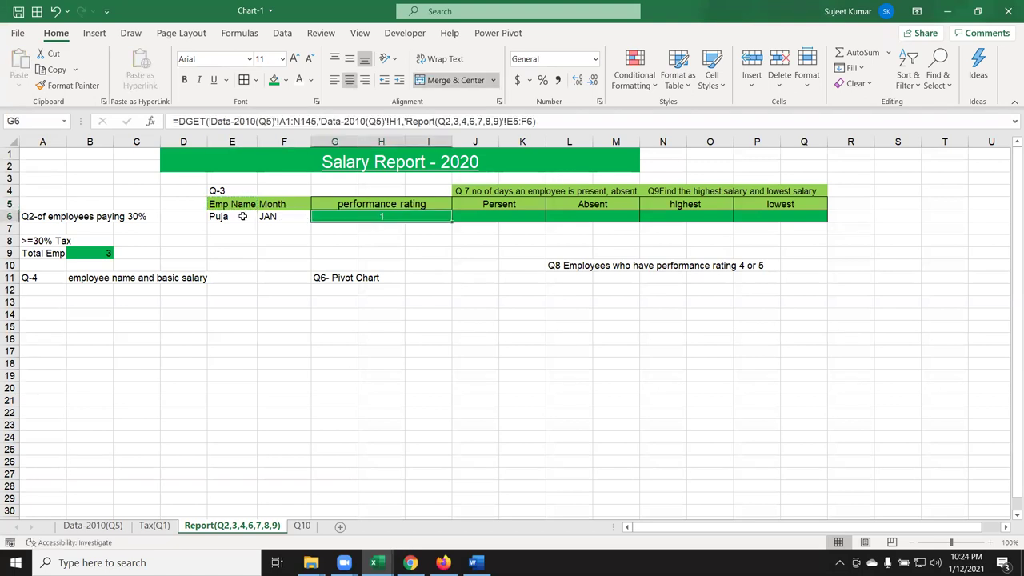
pyautogui.click(246, 217)
# Set the criteria to employee Neeraj and month FEB
pyautogui.click(262, 217)
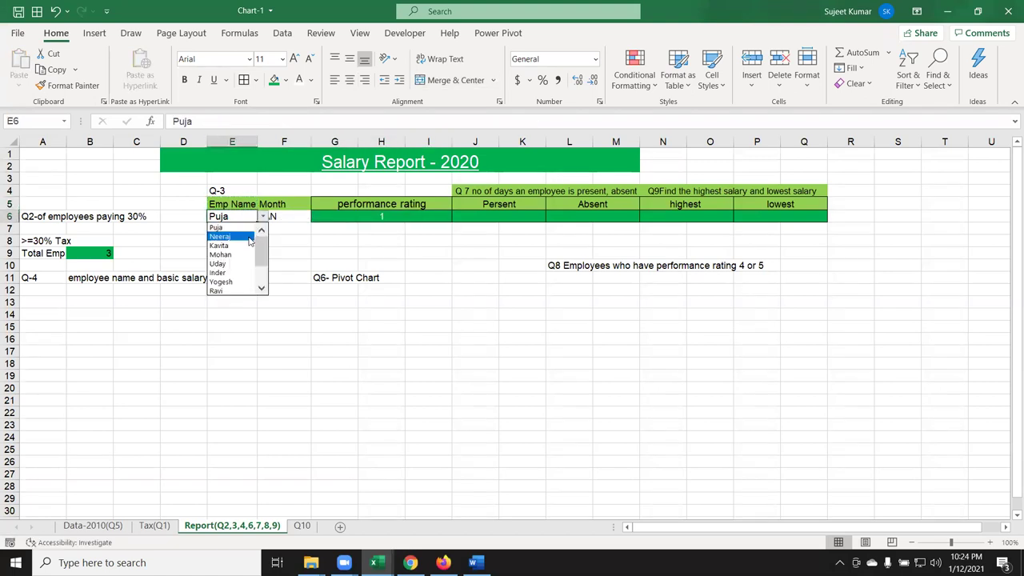
pyautogui.click(249, 235)
pyautogui.click(293, 219)
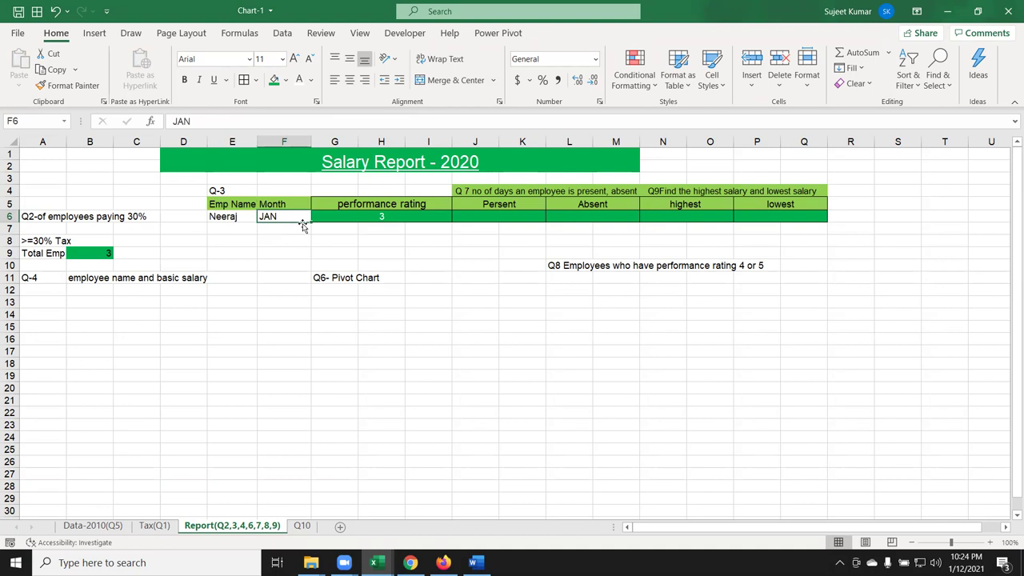
pyautogui.write('FE')
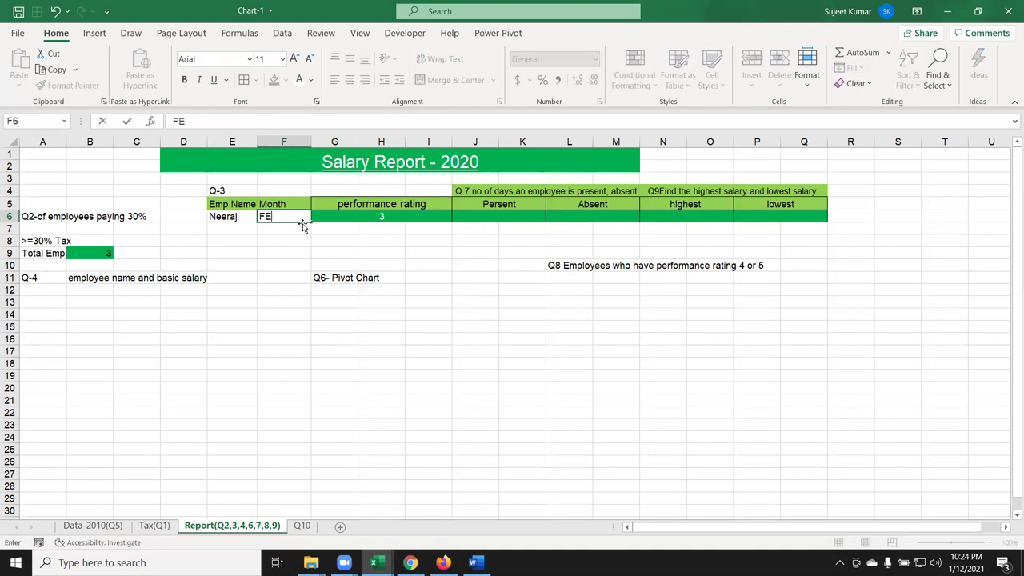
pyautogui.write('B')
pyautogui.press('Return')
pyautogui.press('Up')
# Move among the Persent, Absent and attendance heading cells, ending on the Persent result cell
pyautogui.press('Right')
pyautogui.press('Right')
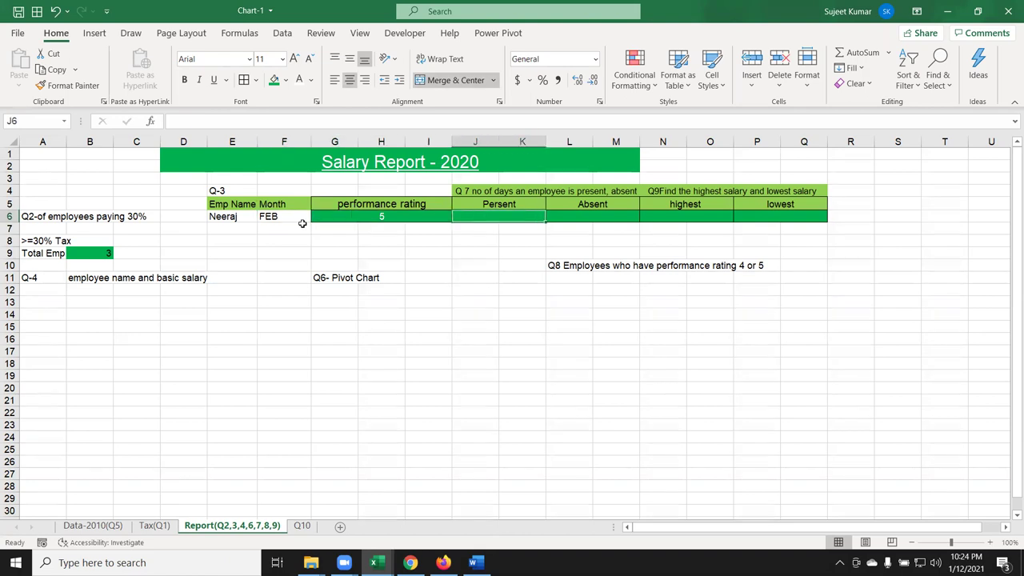
pyautogui.press('Left')
pyautogui.press('Left')
pyautogui.press('Right')
pyautogui.press('Right')
pyautogui.press('Up')
pyautogui.press('Up')
pyautogui.press('Down')
pyautogui.press('Down')
pyautogui.press('Right')
pyautogui.press('Left')
pyautogui.press('Left')
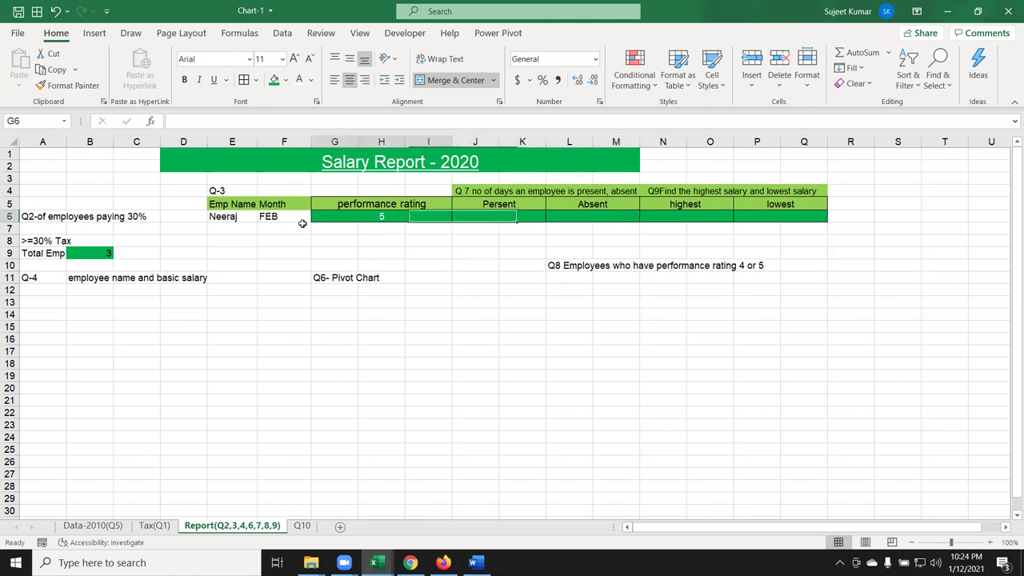
pyautogui.press('Left')
pyautogui.press('Left')
pyautogui.press('Right')
pyautogui.press('Right')
pyautogui.press('Right')
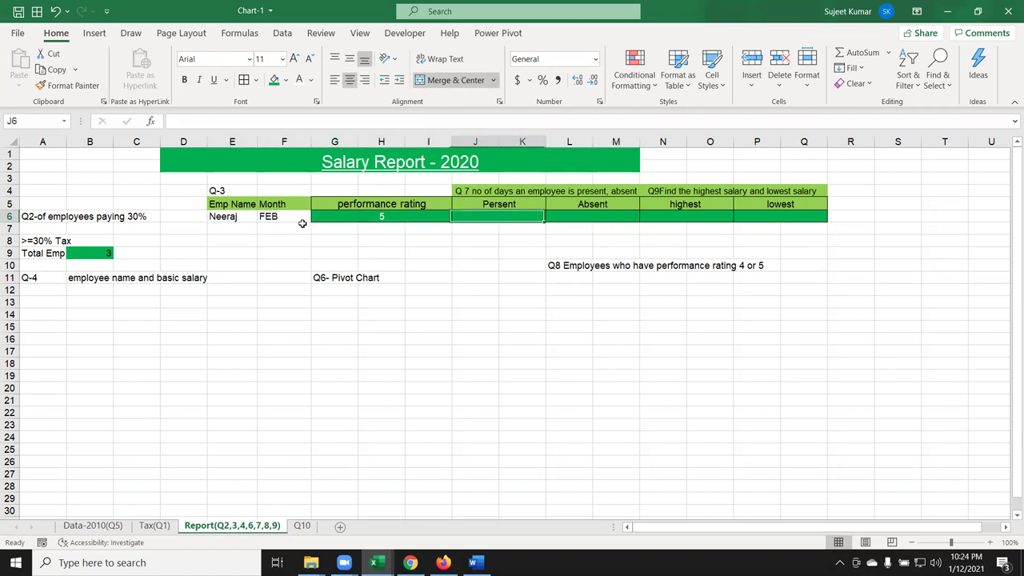
pyautogui.press('Right')
pyautogui.press('Left')
pyautogui.press('Left')
pyautogui.press('Left')
pyautogui.press('Left')
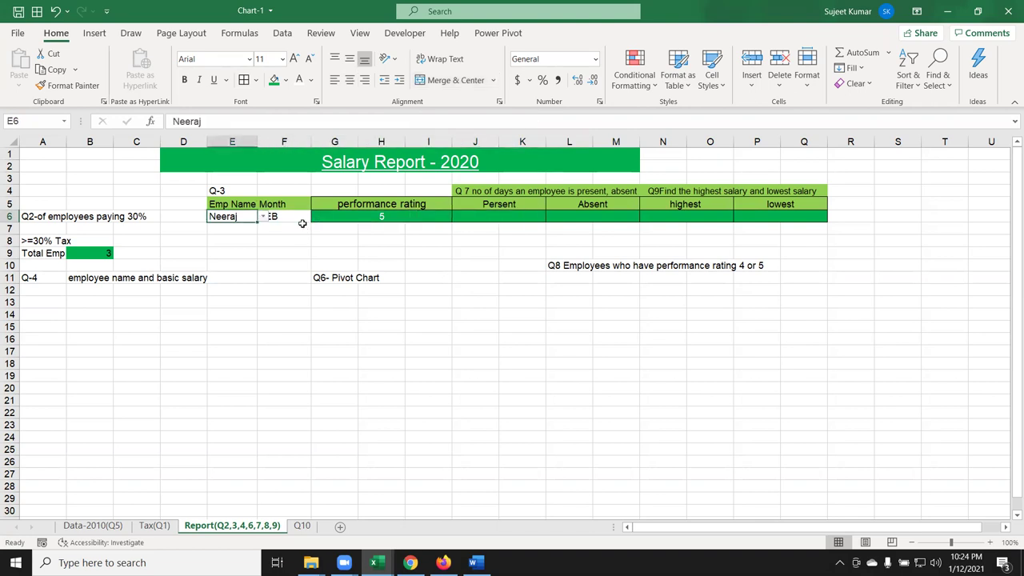
pyautogui.press('Right')
pyautogui.press('Right')
pyautogui.press('Right')
pyautogui.press('Right')
pyautogui.press('Left')
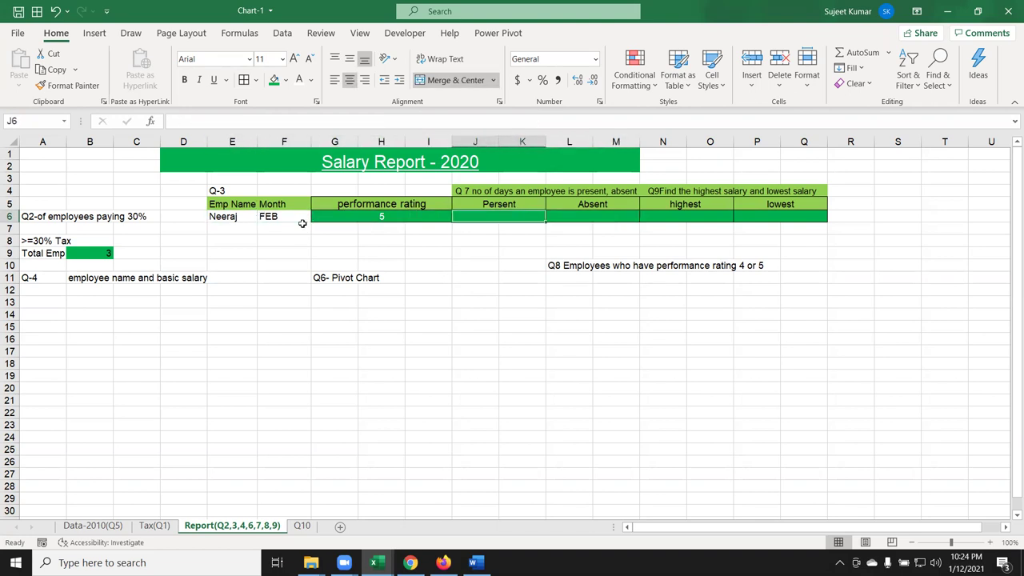
# Start a DSUM in J6 with Data-2010(Q5)!A1:O145 as the database
pyautogui.write('=')
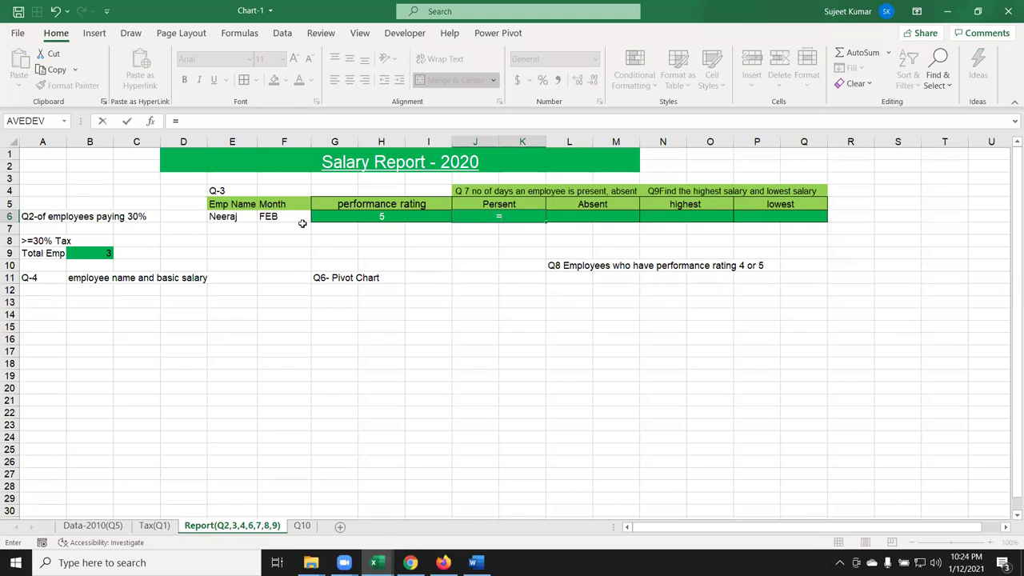
pyautogui.write('dsu')
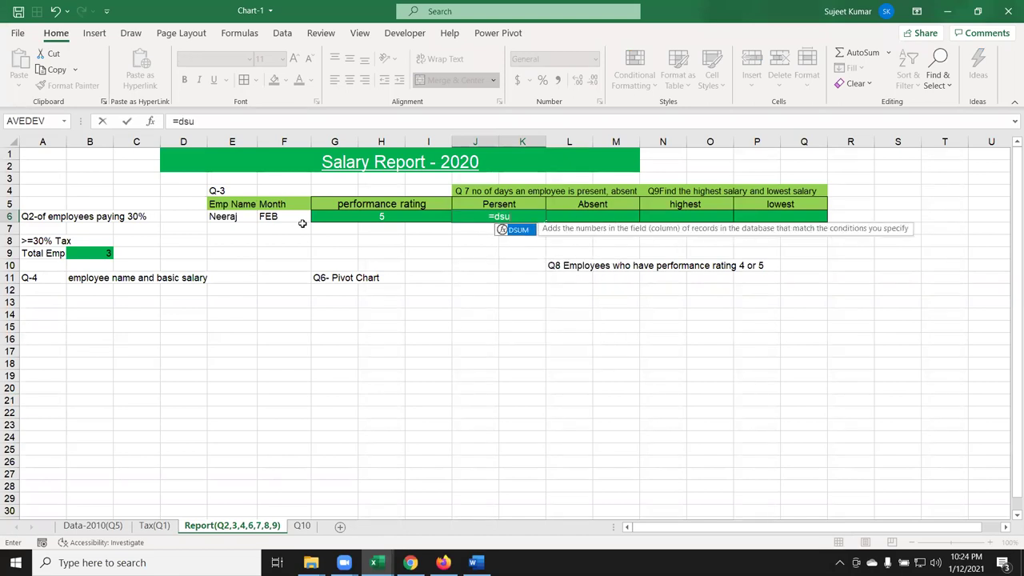
pyautogui.press('Tab')
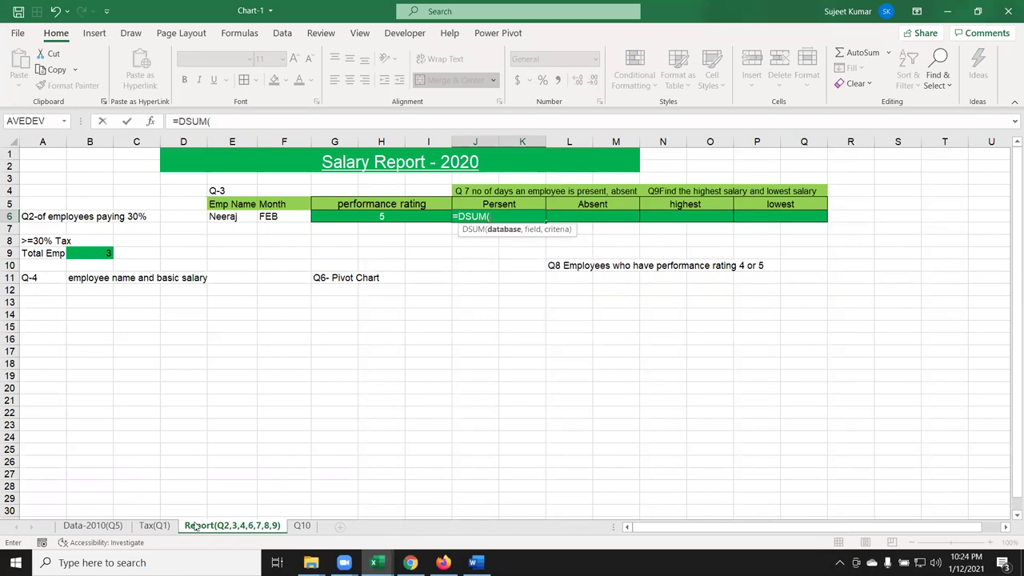
pyautogui.click(93, 526)
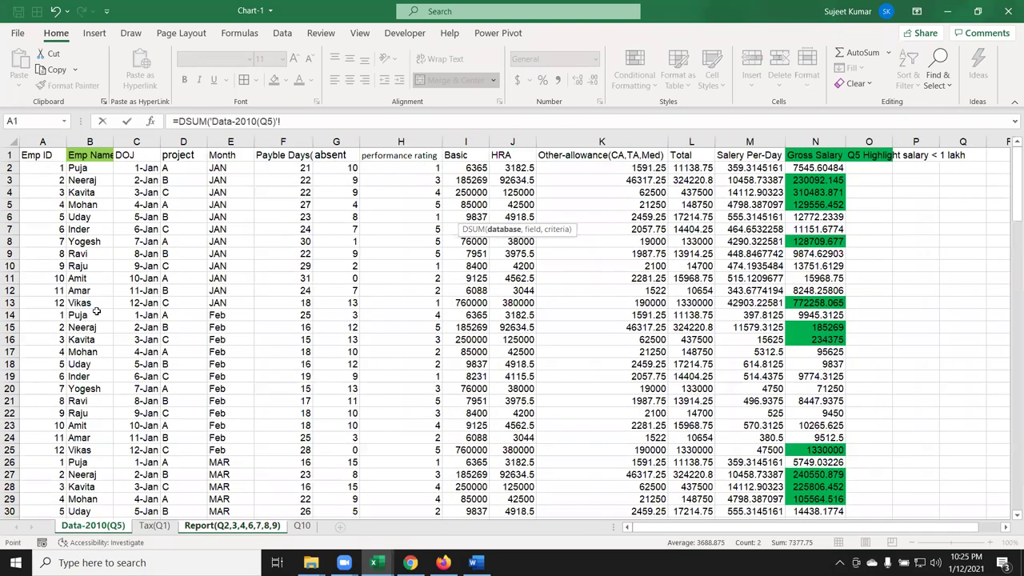
pyautogui.click(34, 157)
pyautogui.hotkey('ctrl', 'shift', 'Right')
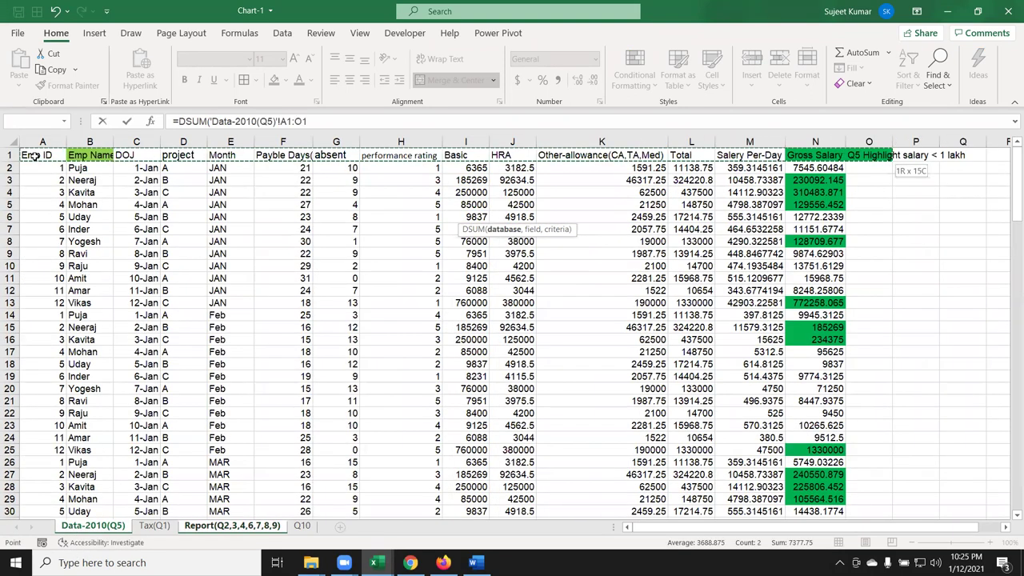
pyautogui.hotkey('ctrl', 'shift', 'Down')
pyautogui.write('45,')
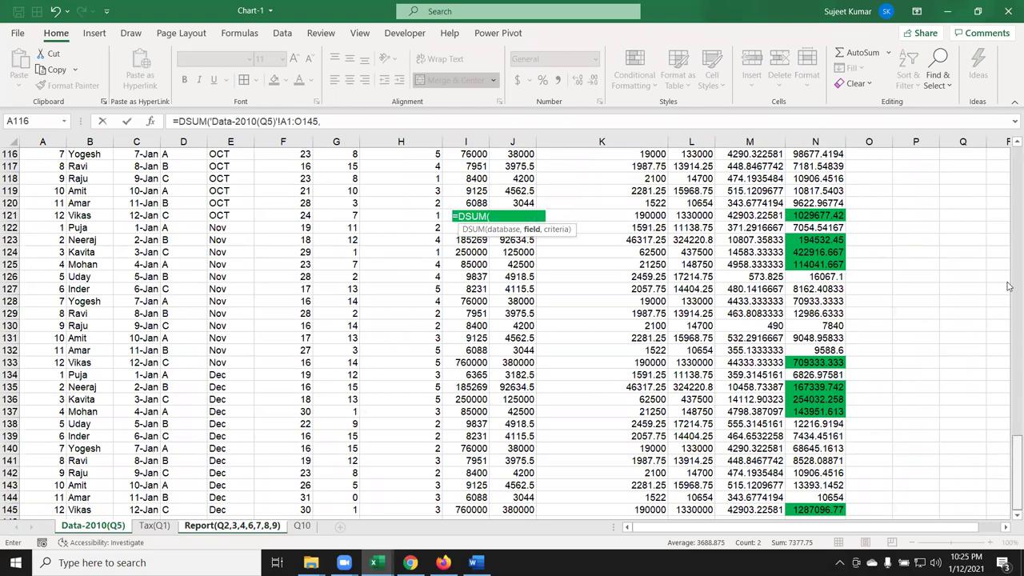
# Finish the DSUM with the Payble Days field F1 and criteria E5:F6
pyautogui.scroll(20, 1010, 285)
pyautogui.scroll(6, 1010, 286)
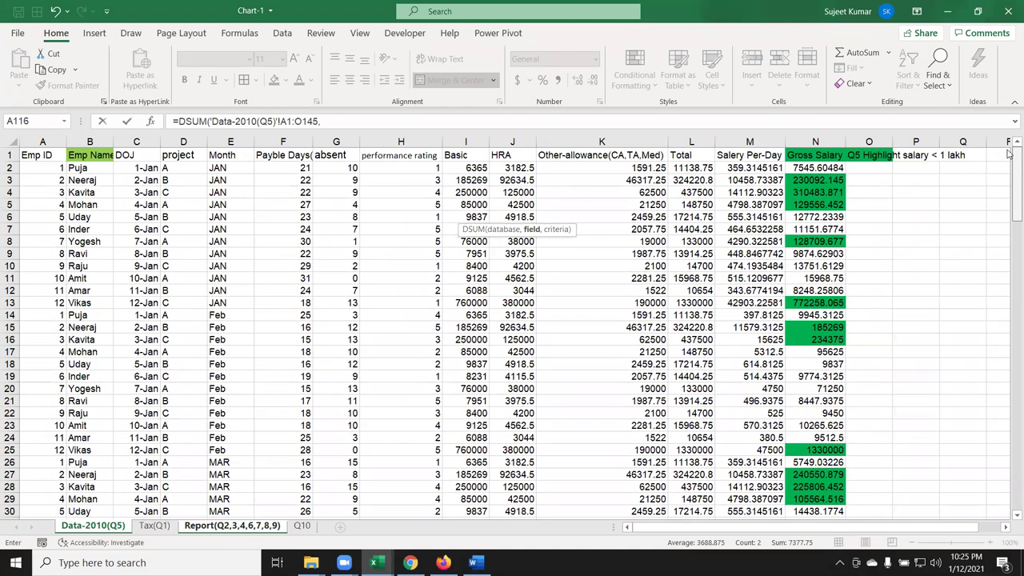
pyautogui.click(293, 155)
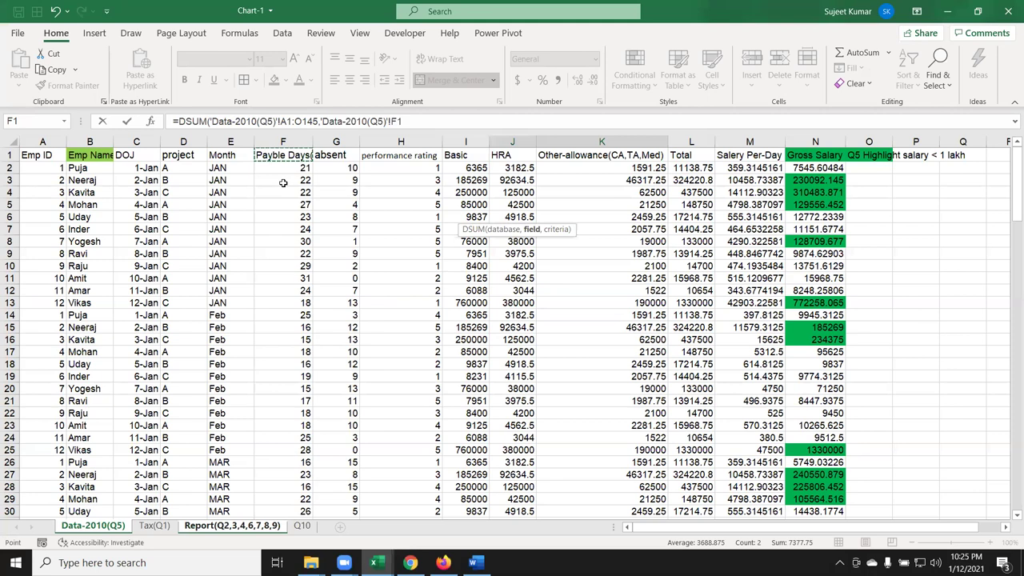
pyautogui.write(',')
pyautogui.click(240, 525)
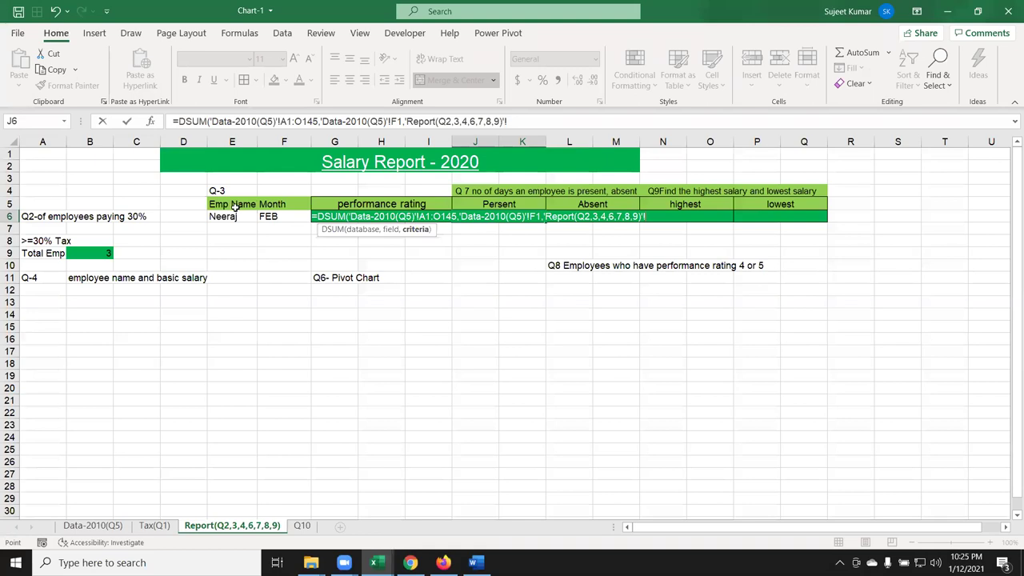
pyautogui.moveTo(234, 207); pyautogui.dragTo(272, 216)
pyautogui.press('Return')
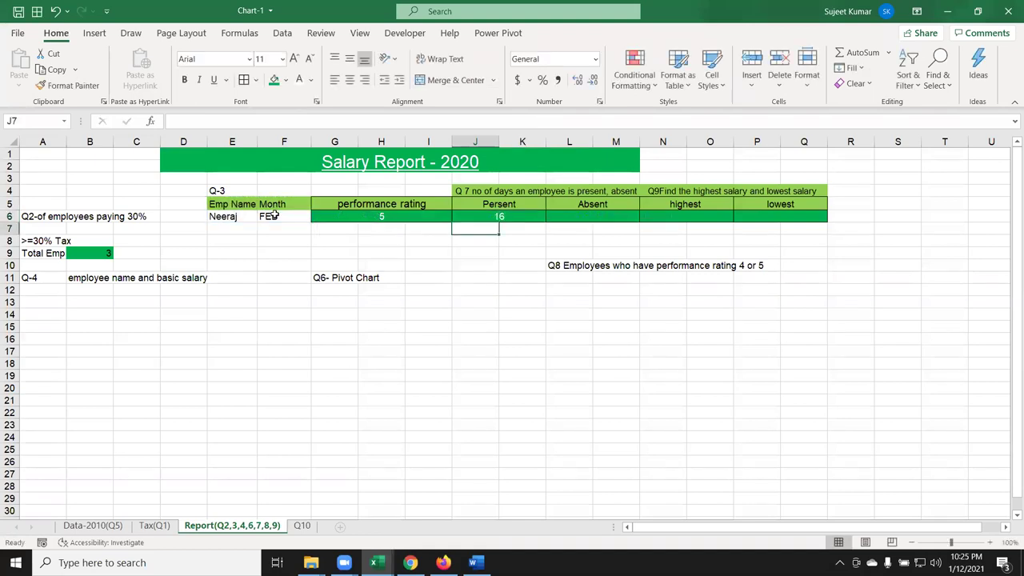
# Copy the J6 DSUM formula text into the Absent result cell L6
pyautogui.click(519, 217)
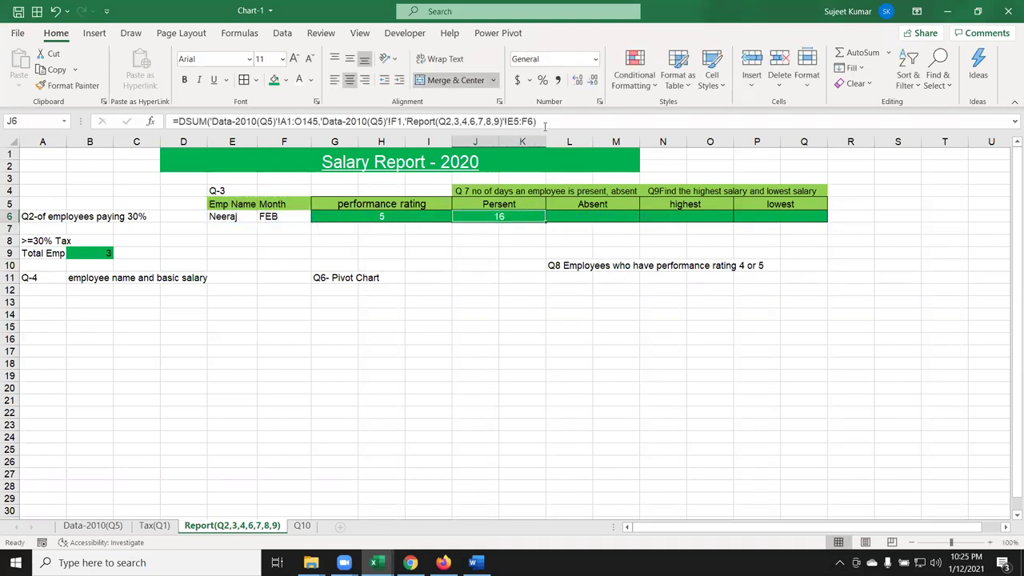
pyautogui.moveTo(545, 121); pyautogui.dragTo(173, 121)
pyautogui.hotkey('ctrl', 'c')
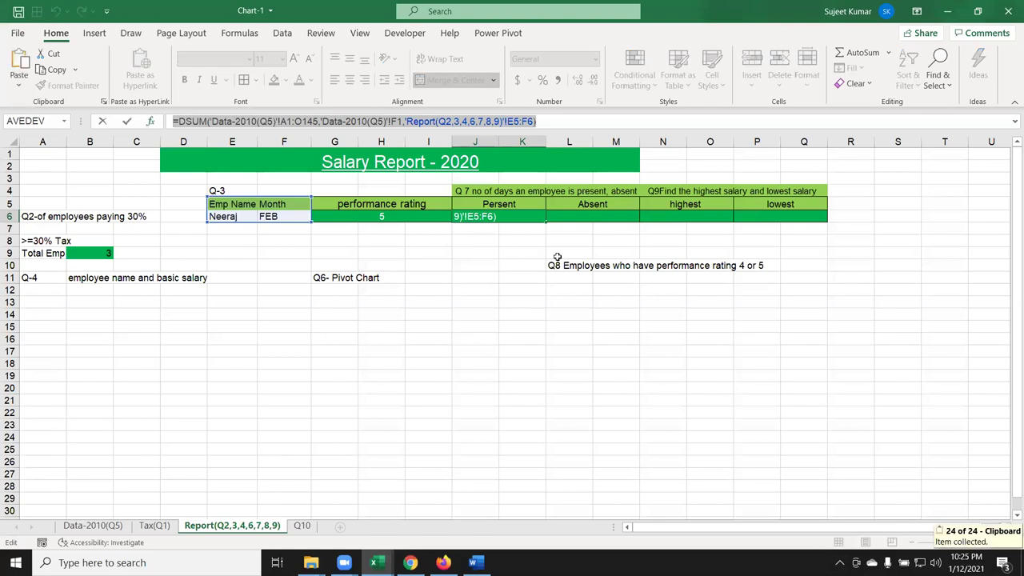
pyautogui.press('Escape')
pyautogui.click(570, 217)
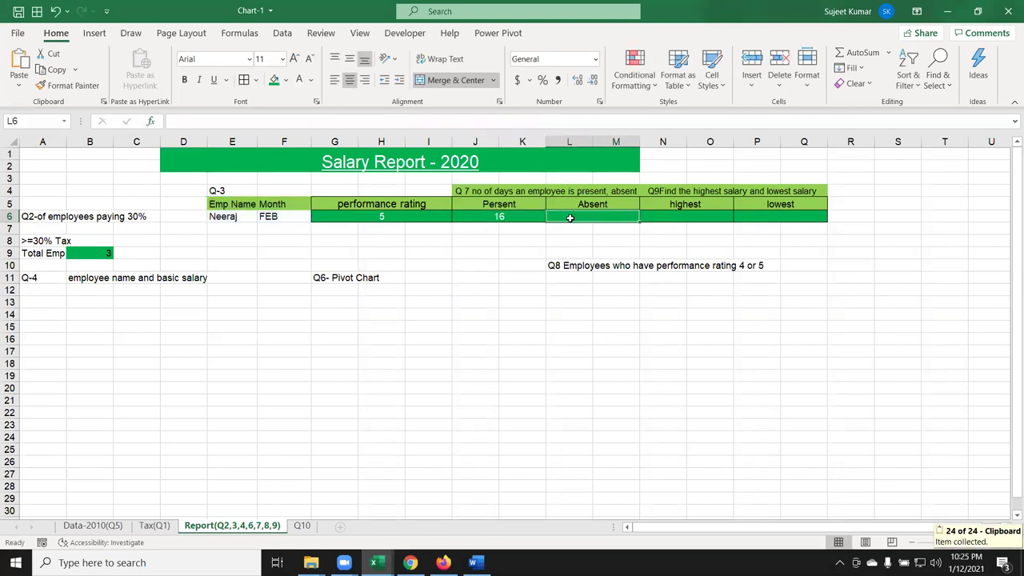
pyautogui.hotkey('ctrl', 'v')
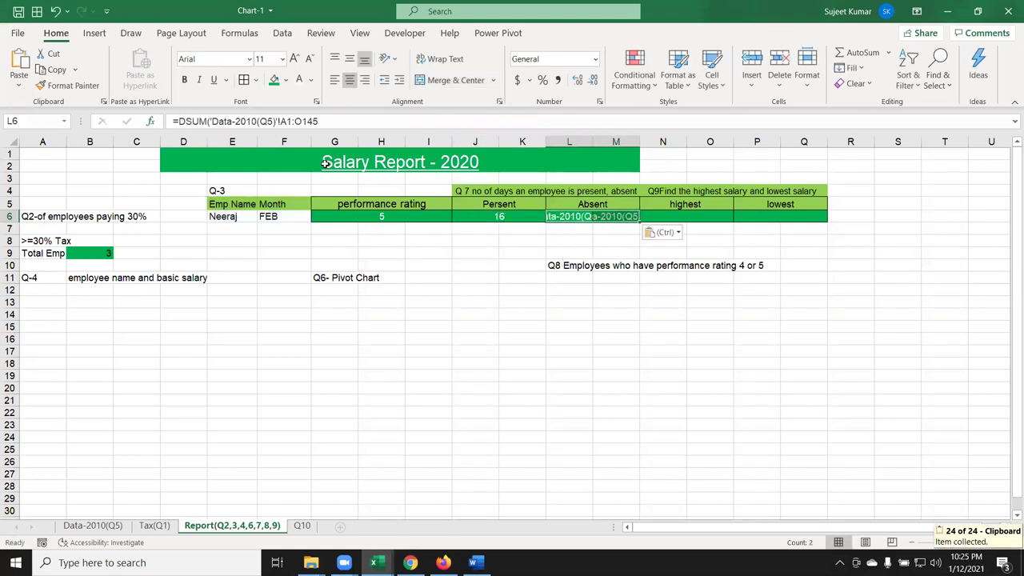
pyautogui.hotkey('ctrl', 'z')
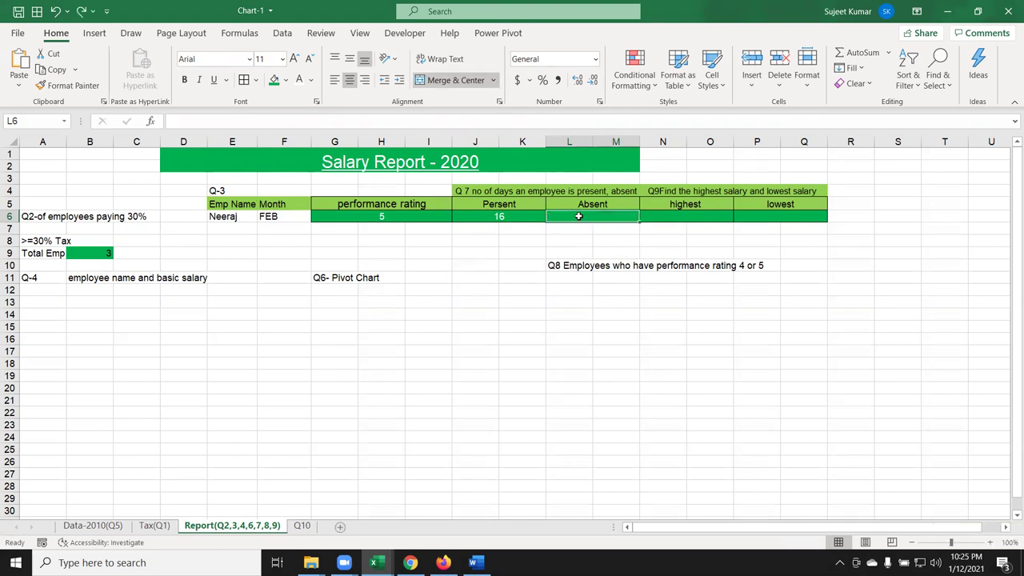
pyautogui.write('=')
pyautogui.hotkey('ctrl', 'v')
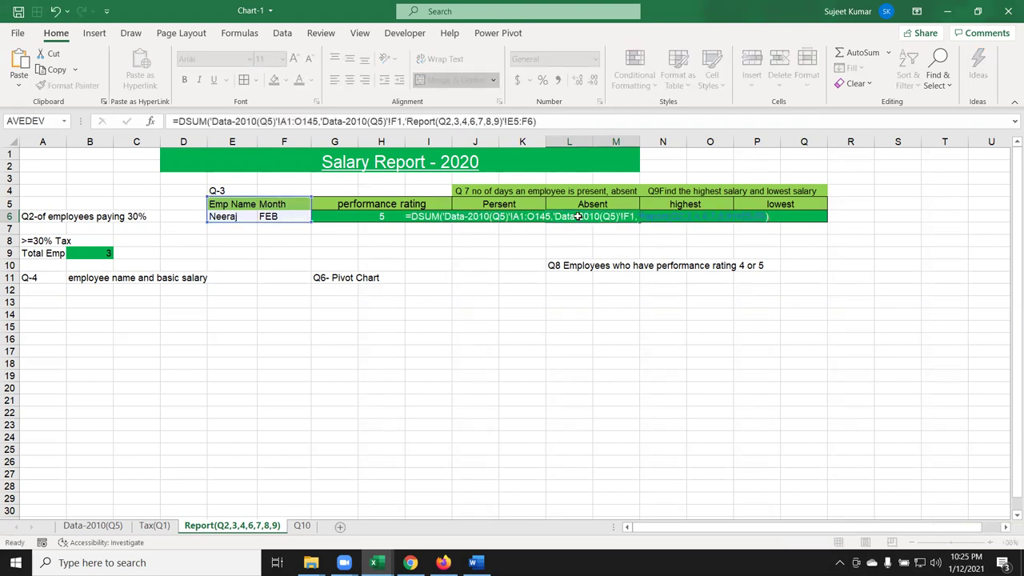
pyautogui.press('Return')
pyautogui.click(578, 216)
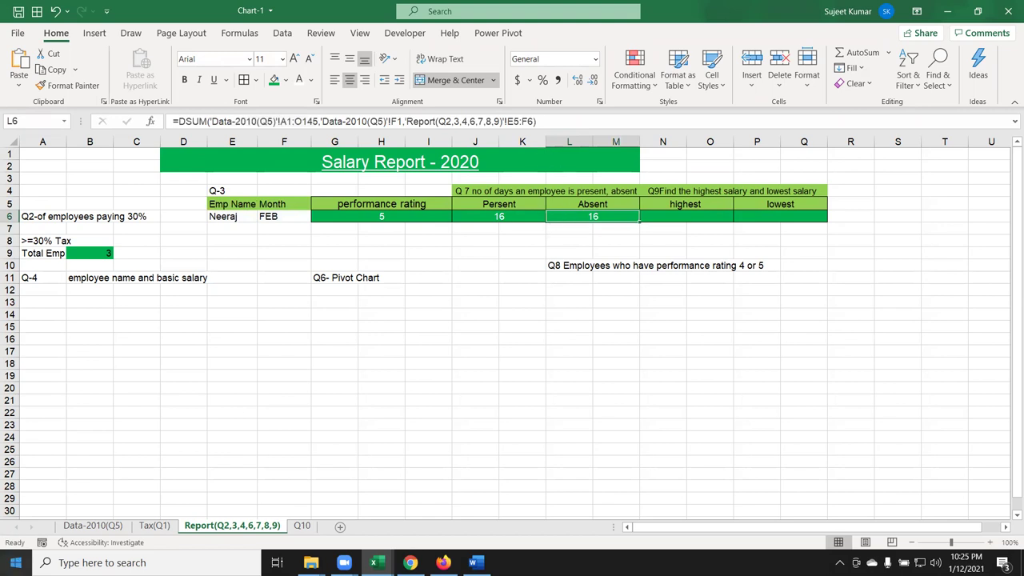
# Change the L6 formula's sum field from F1 to G1 to total absent days
pyautogui.click(120, 529)
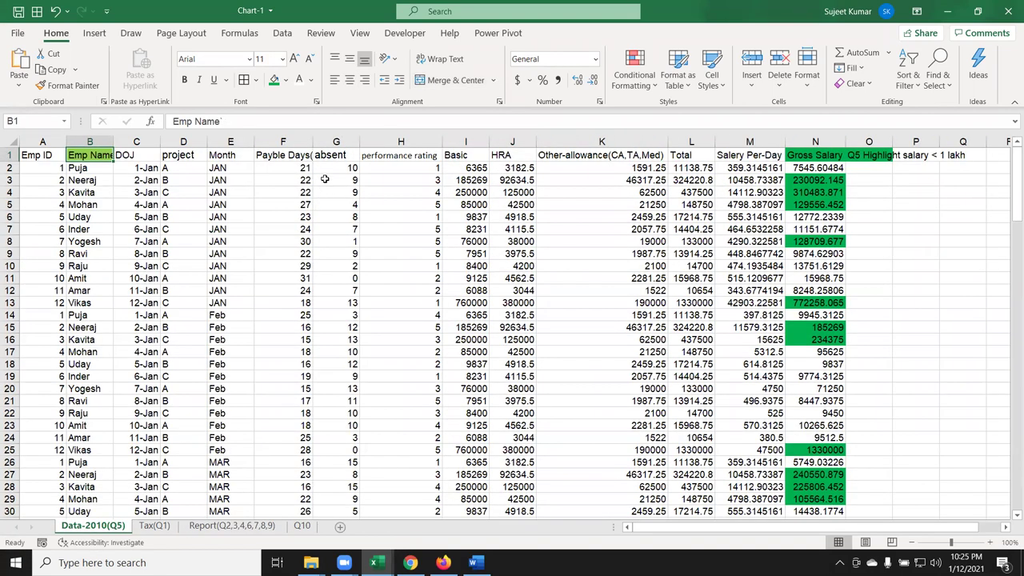
pyautogui.click(253, 529)
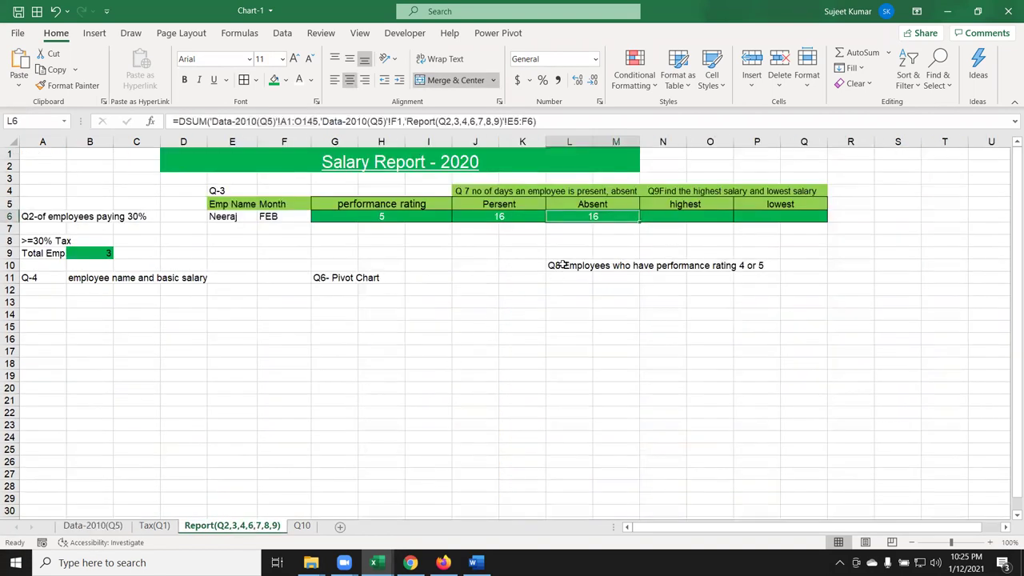
pyautogui.click(515, 121)
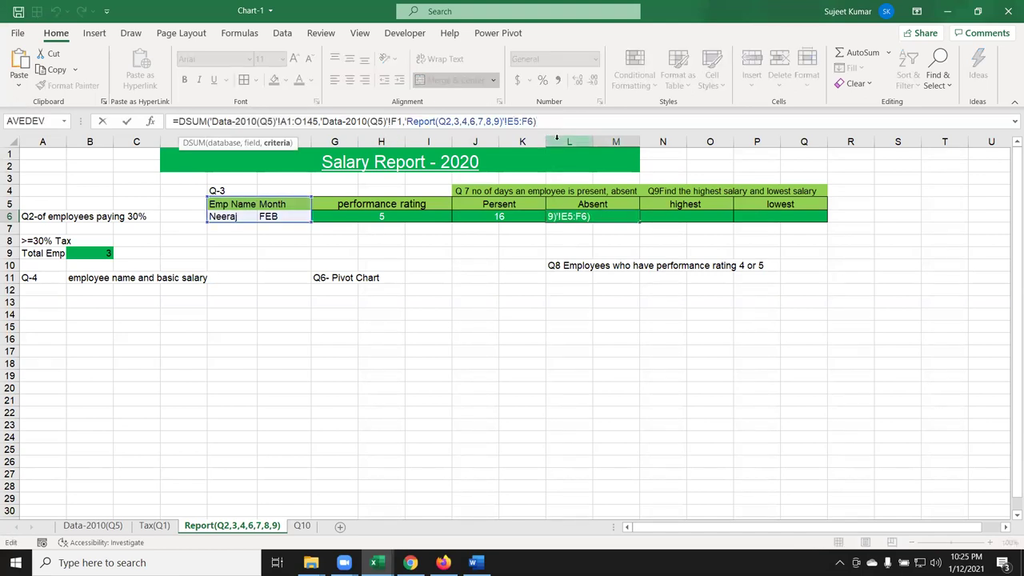
pyautogui.press('Left')
pyautogui.press('Left')
pyautogui.press('Left')
pyautogui.press('Left')
pyautogui.press('Left')
pyautogui.press('Left')
pyautogui.press('Left')
pyautogui.press('Left')
pyautogui.press('Left')
pyautogui.press('Left')
pyautogui.press('Left')
pyautogui.press('Left')
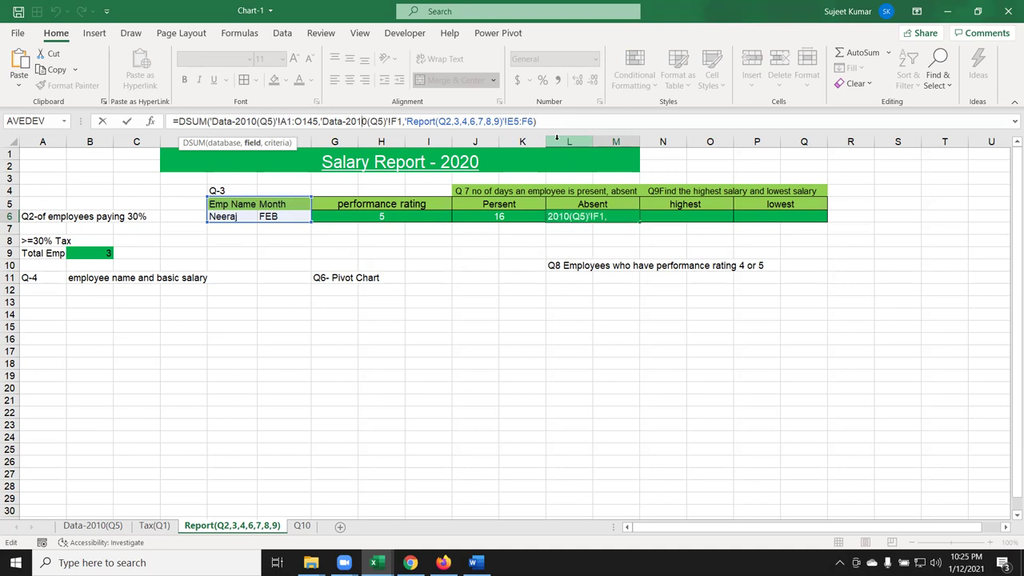
pyautogui.press('BackSpace')
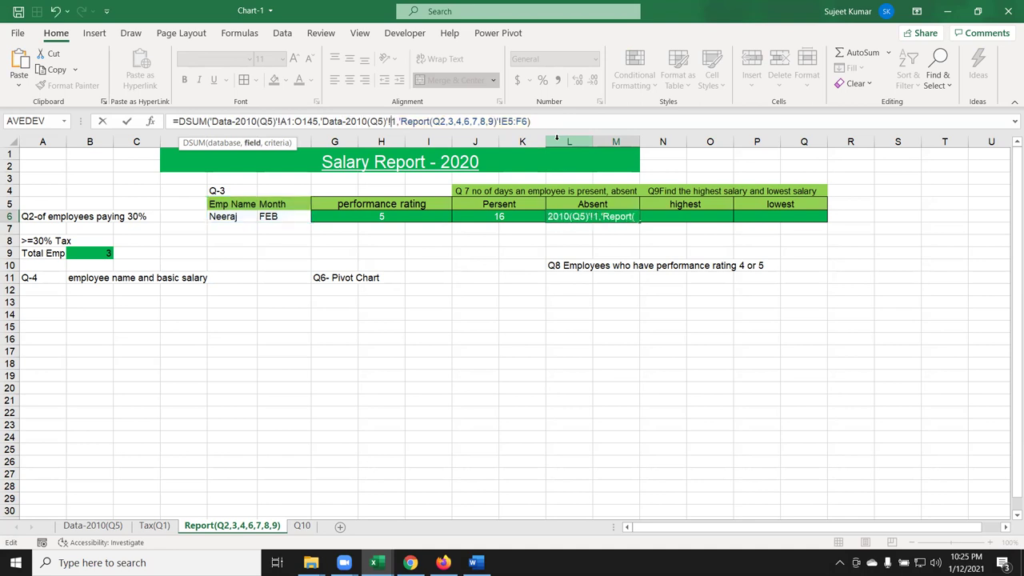
pyautogui.write('G')
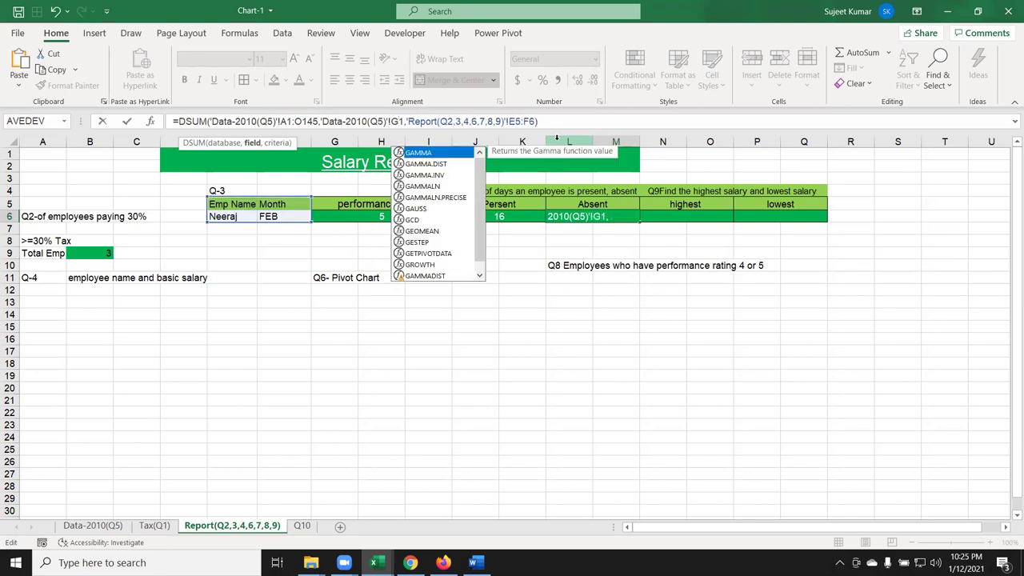
pyautogui.press('Return')
pyautogui.press('Up')
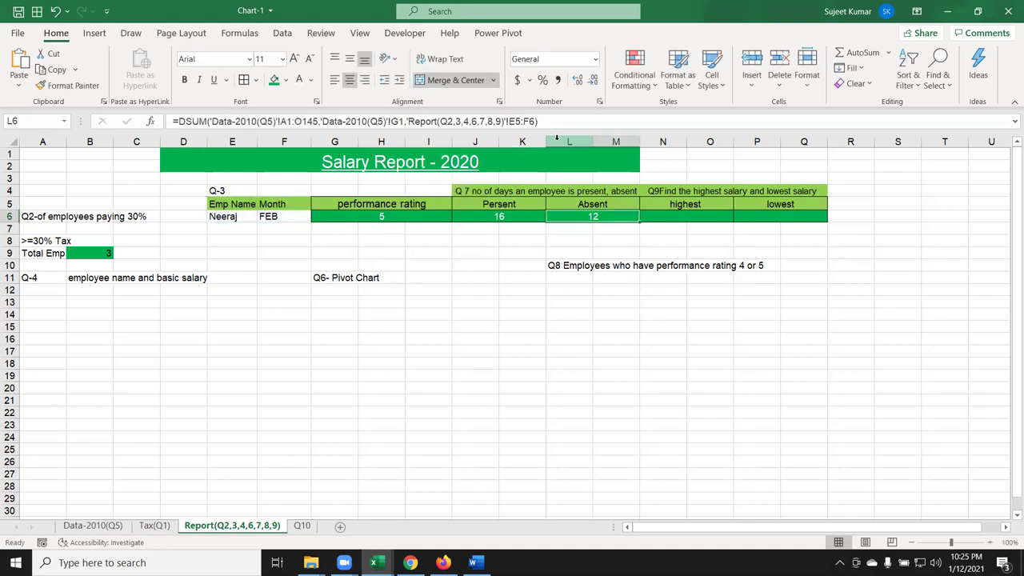
# Move the selection to the result cell under highest
pyautogui.press('Right')
pyautogui.press('Up')
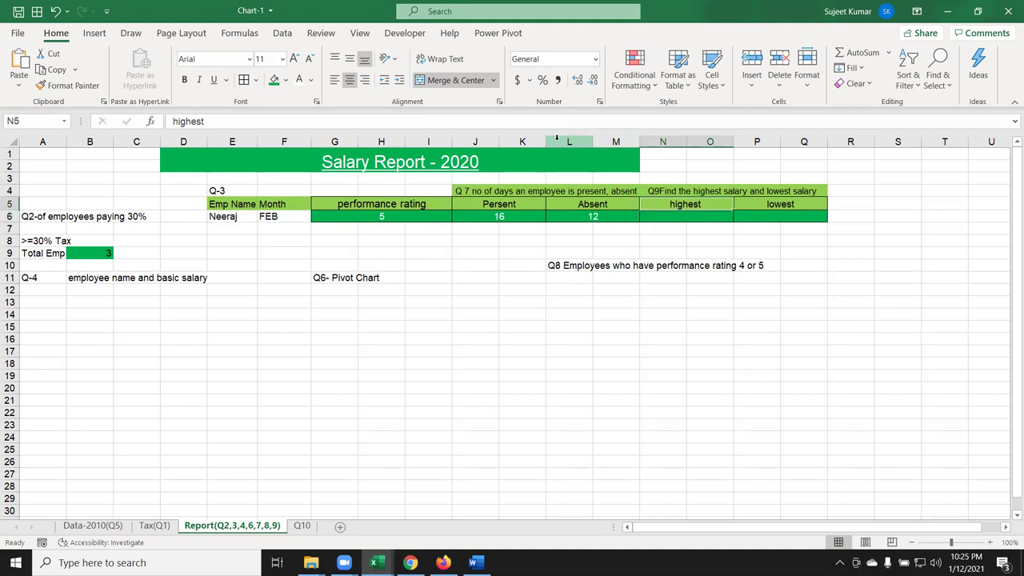
pyautogui.press('Up')
pyautogui.press('Down')
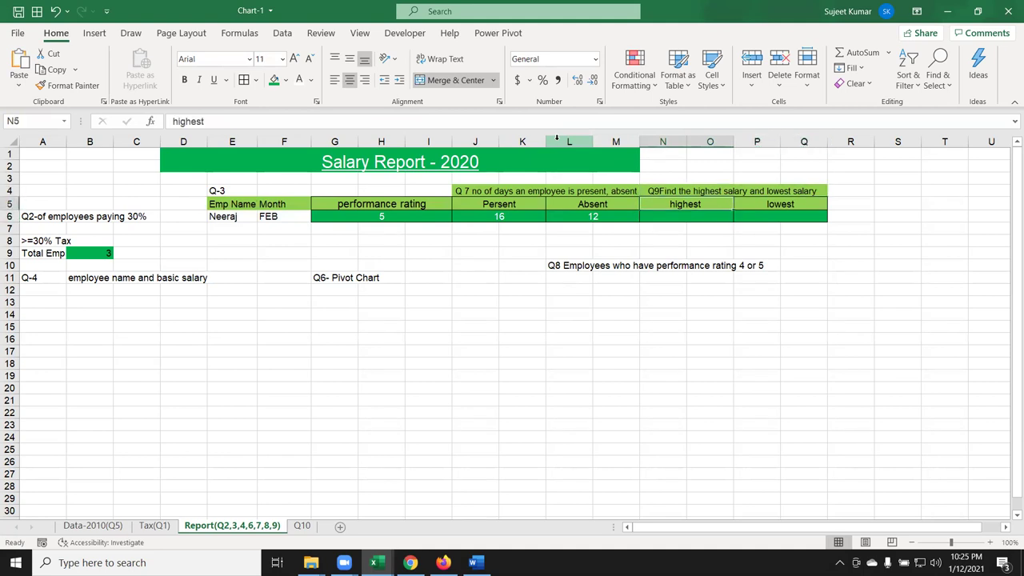
pyautogui.press('Down')
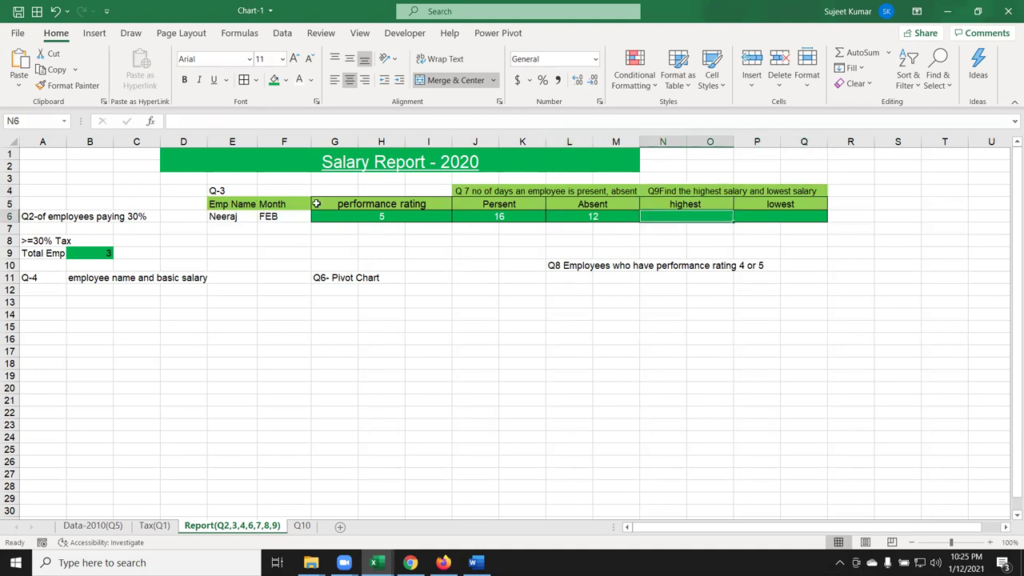
pyautogui.click(281, 215)
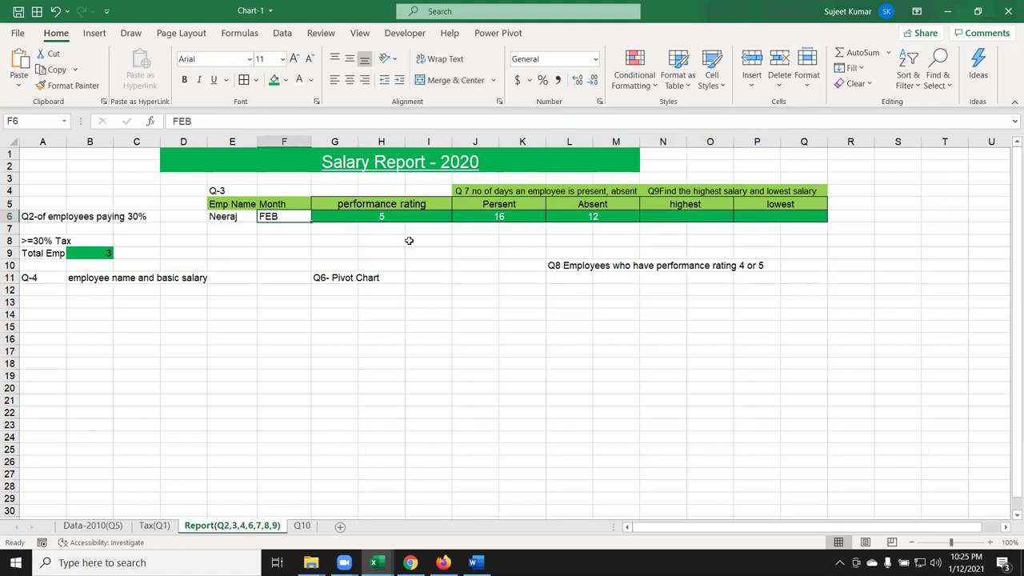
pyautogui.press('Right')
pyautogui.press('Right')
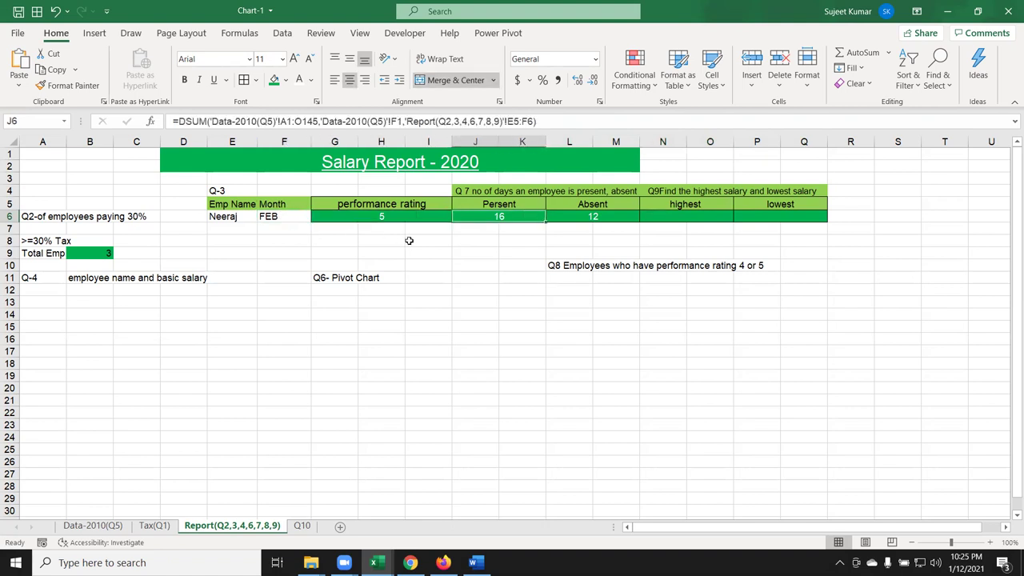
pyautogui.press('Right')
pyautogui.press('Right')
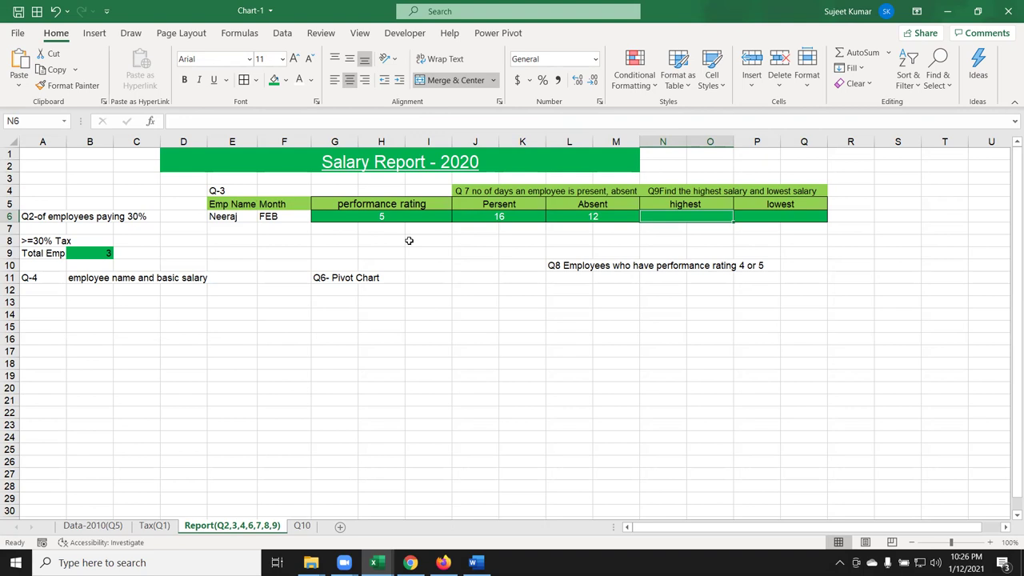
# Start a DMAX in N6 with Data-2010(Q5)!A1:O145 as the database
pyautogui.write('=')
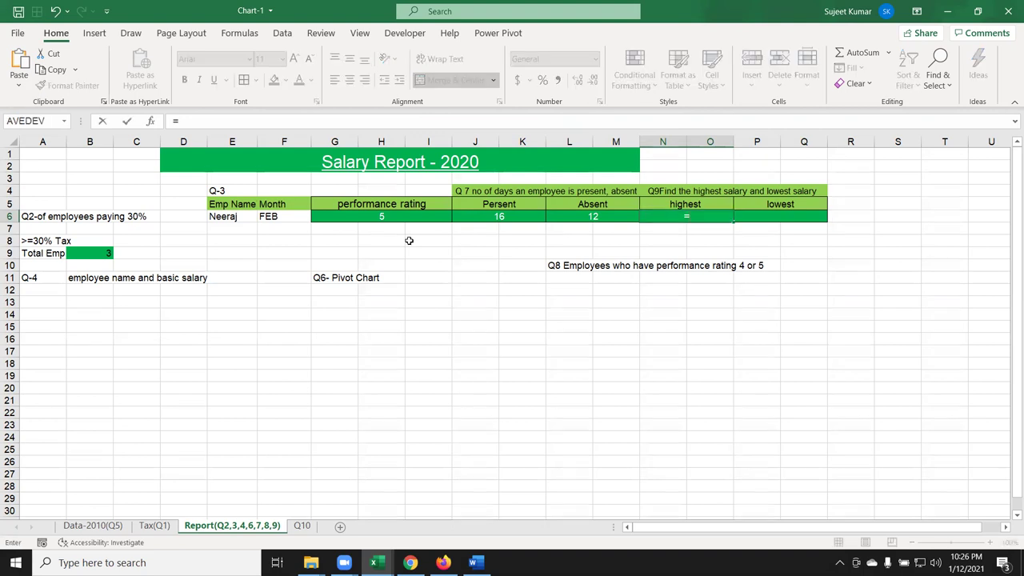
pyautogui.write('dm')
pyautogui.press('Tab')
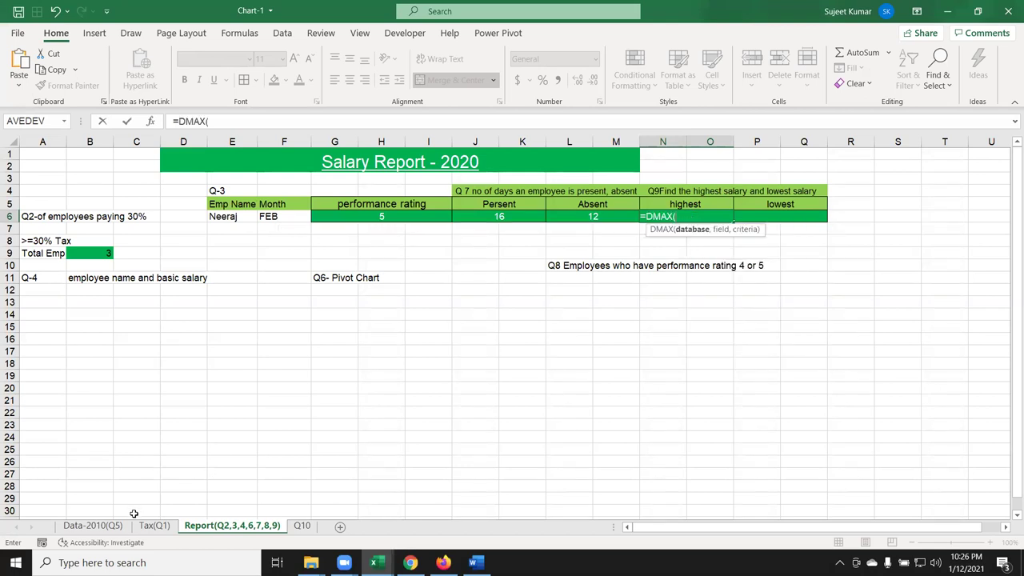
pyautogui.click(93, 526)
pyautogui.moveTo(50, 156); pyautogui.dragTo(880, 157)
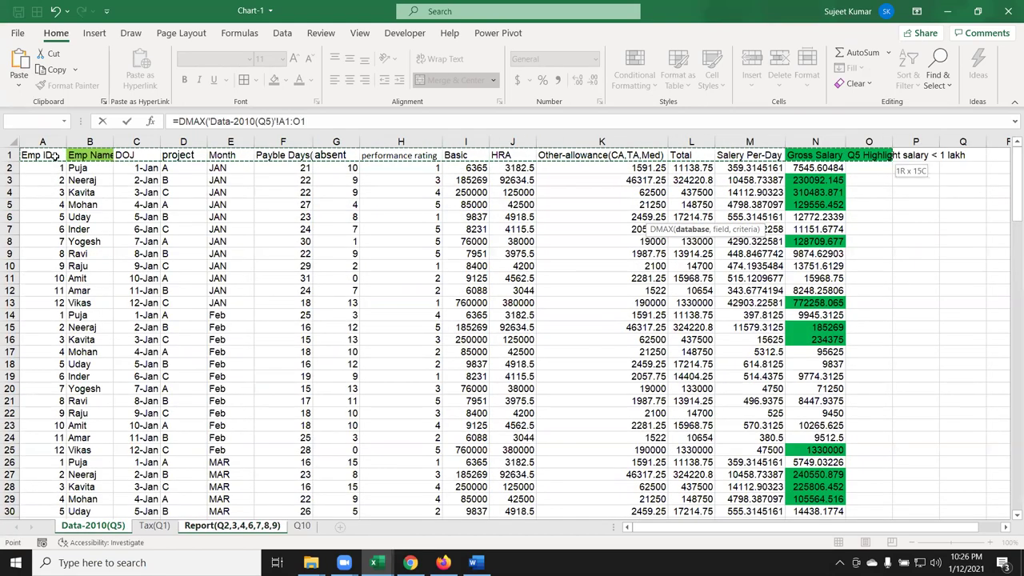
pyautogui.hotkey('ctrl', 'shift', 'Down')
pyautogui.write('45,')
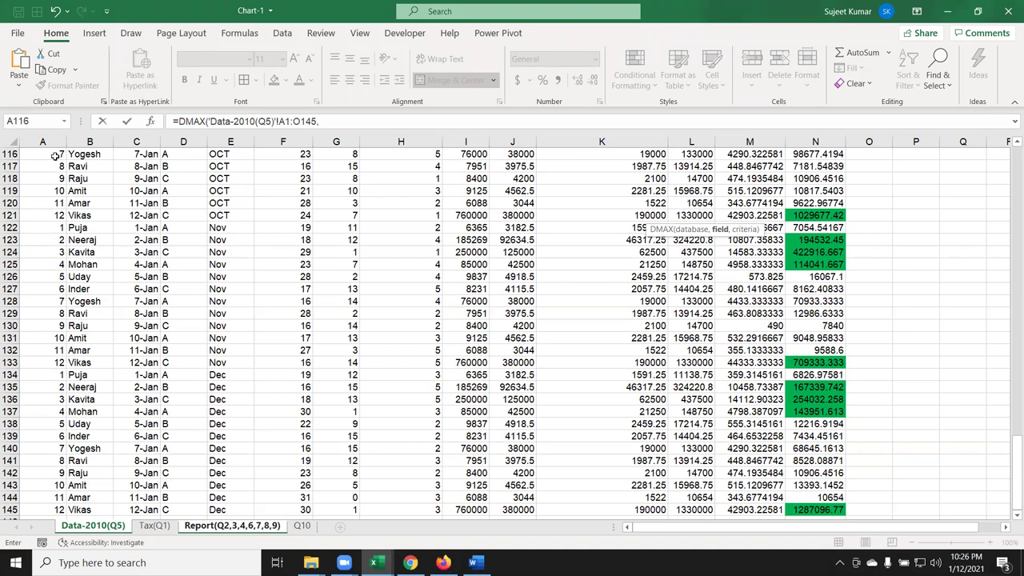
# Complete the DMAX with the Gross Salary field N1 and criteria E5:F6
pyautogui.press('Up')
pyautogui.press('Up')
pyautogui.press('Up')
pyautogui.press('Up')
pyautogui.press('Up')
pyautogui.press('Up')
pyautogui.press('Up')
pyautogui.press('Up')
pyautogui.press('Up')
pyautogui.press('Up')
pyautogui.press('Up')
pyautogui.press('Up')
pyautogui.hotkey('ctrl', 'Up')
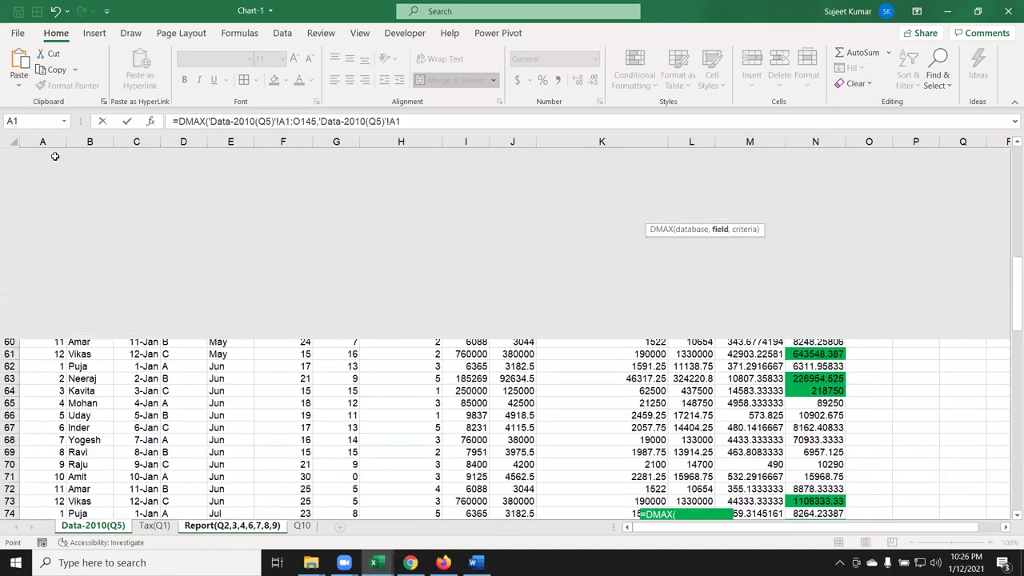
pyautogui.press('Right')
pyautogui.press('Right')
pyautogui.hotkey('ctrl', 'Right')
pyautogui.press('Left')
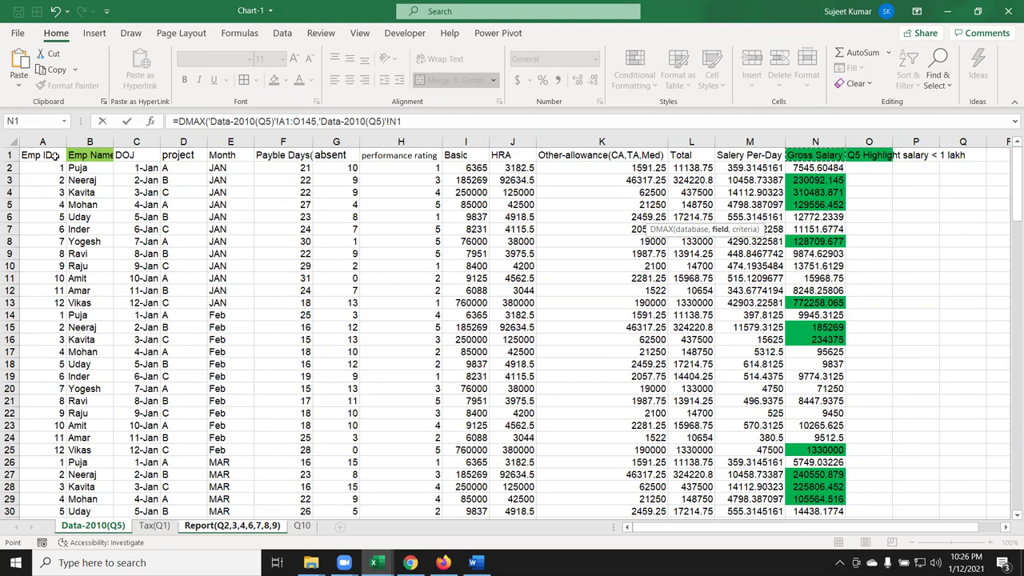
pyautogui.write(',')
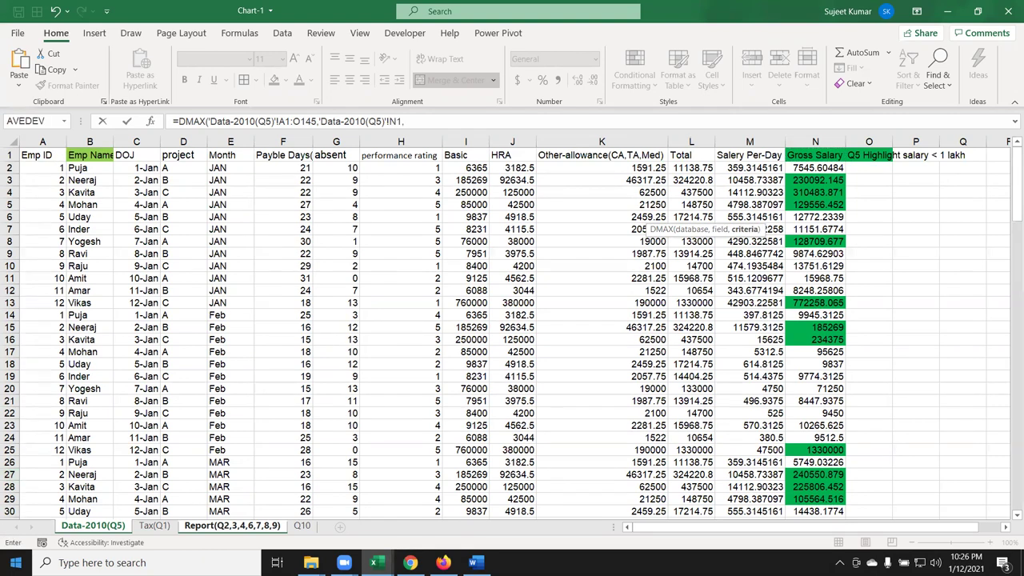
pyautogui.click(222, 526)
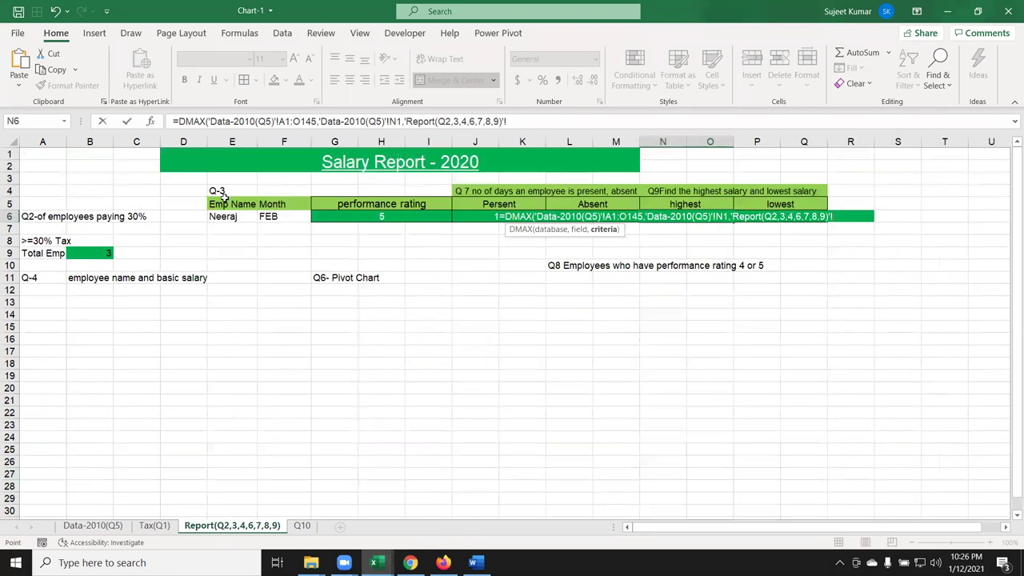
pyautogui.moveTo(224, 201); pyautogui.dragTo(263, 214)
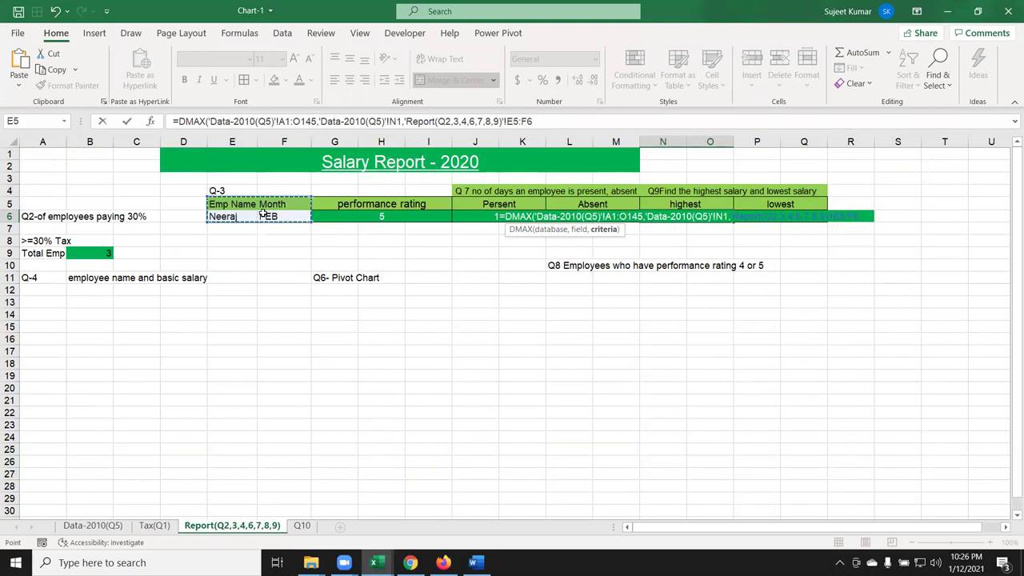
pyautogui.press('Return')
pyautogui.press('Up')
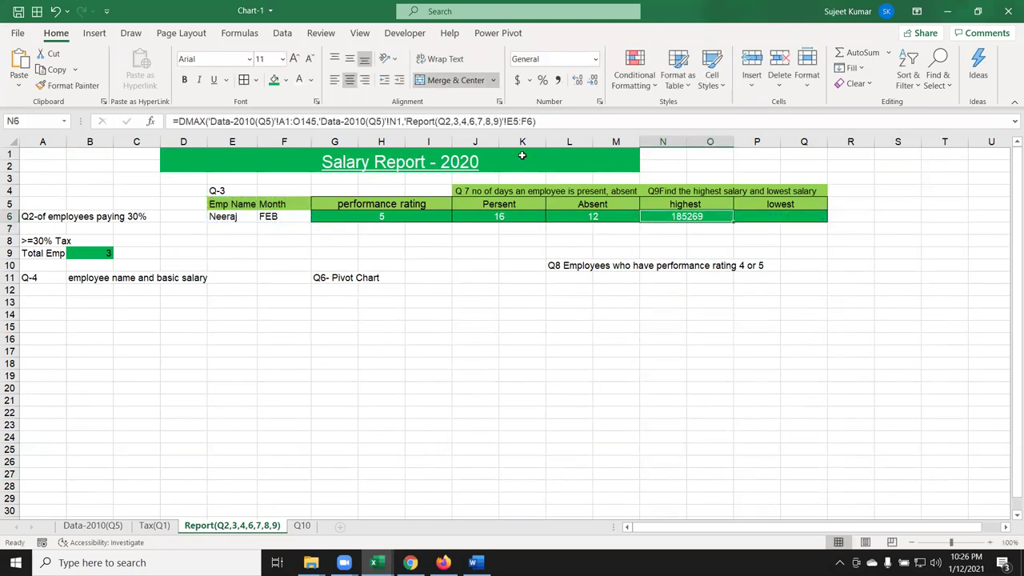
# Copy the DMAX highest-salary formula into the adjacent lowest-salary cell
pyautogui.click(465, 114)
pyautogui.hotkey('ctrl', 'a')
pyautogui.hotkey('ctrl', 'c')
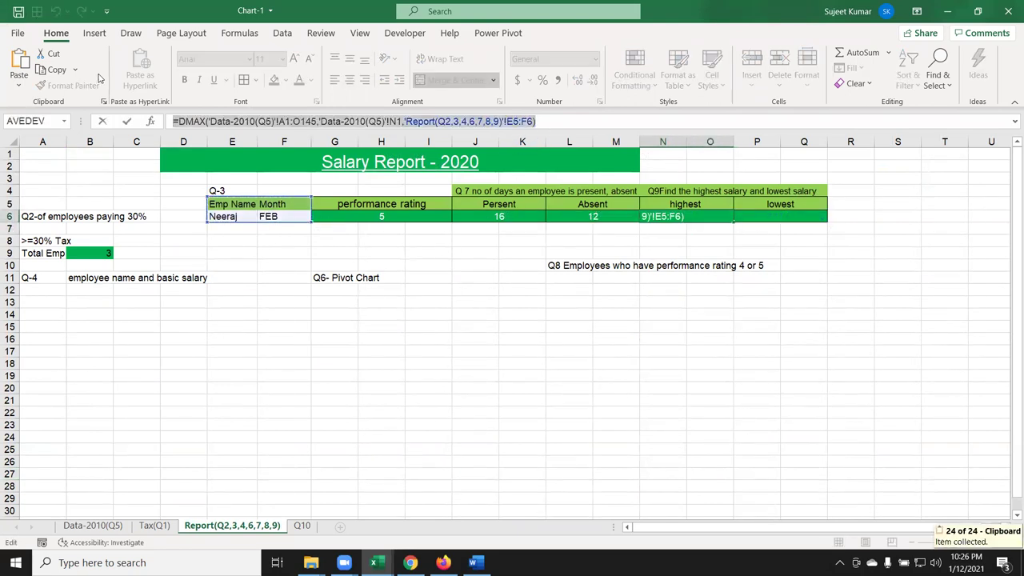
pyautogui.press('Escape')
pyautogui.press('Right')
pyautogui.write('=')
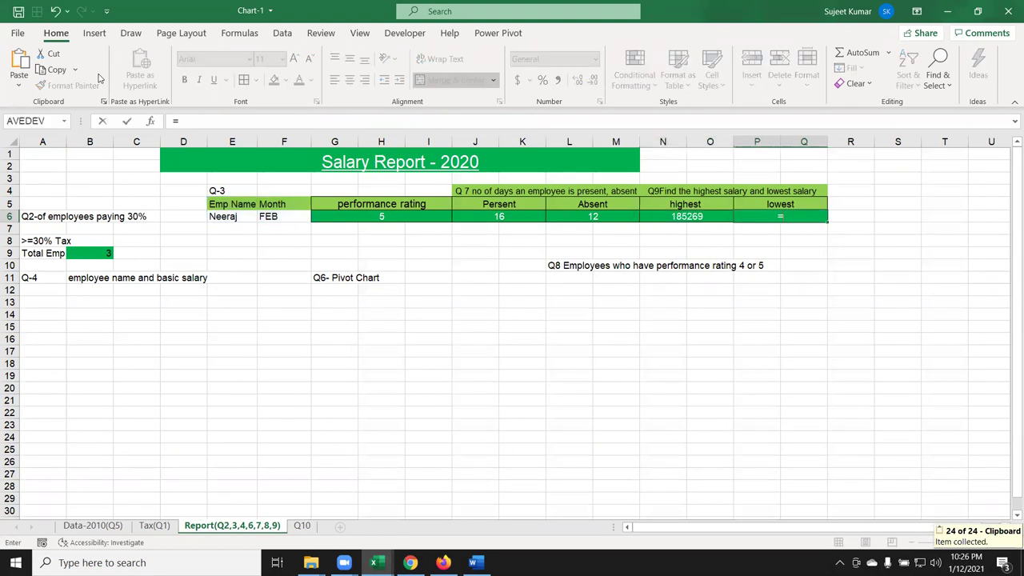
pyautogui.hotkey('ctrl', 'v')
pyautogui.press('Return')
pyautogui.press('Return')
pyautogui.press('Up')
# Change the pasted function from DMAX to DMIN for the lowest salary
pyautogui.doubleClick(186, 122)
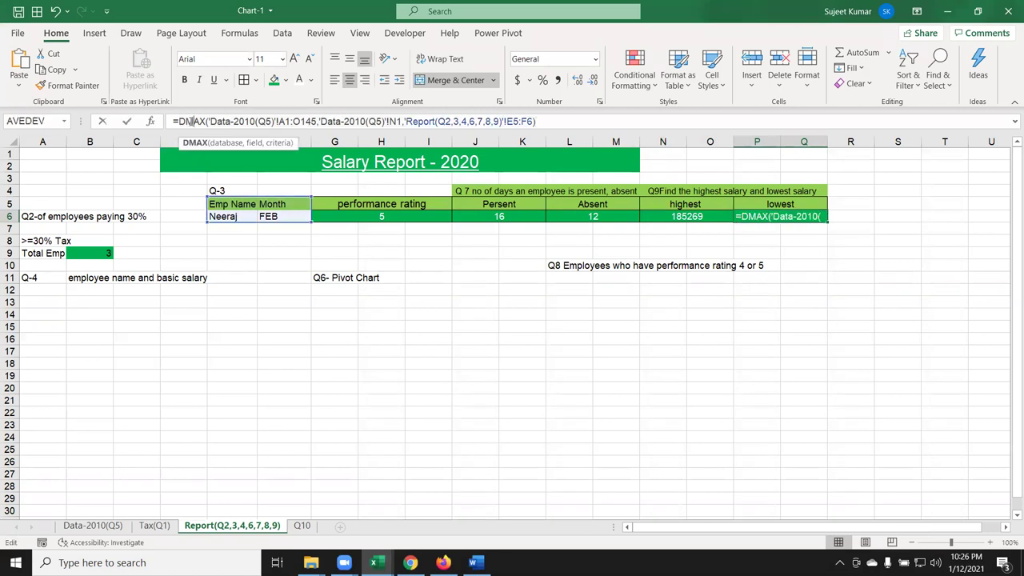
pyautogui.click(188, 122)
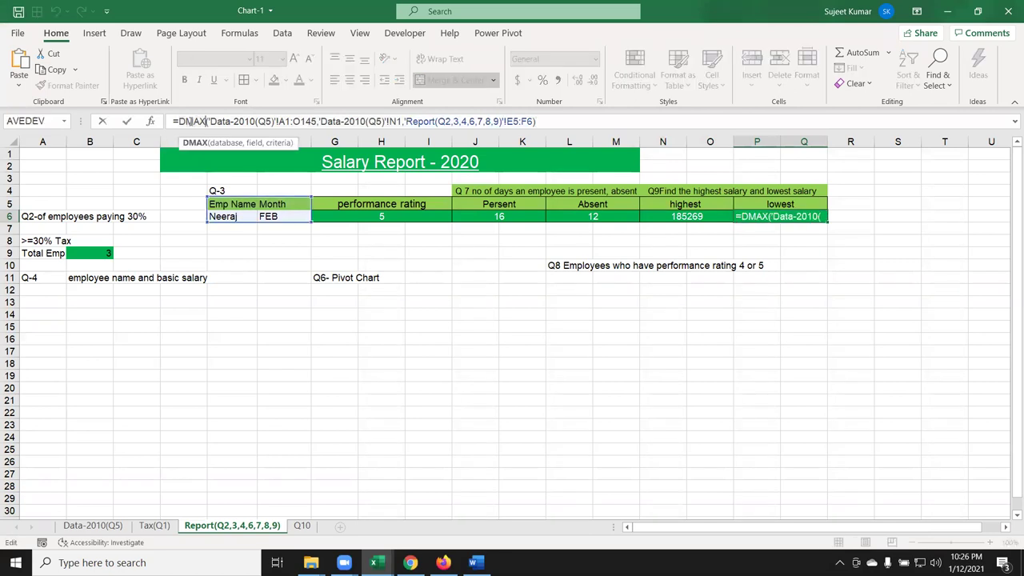
pyautogui.press('Delete')
pyautogui.press('Delete')
pyautogui.press('BackSpace')
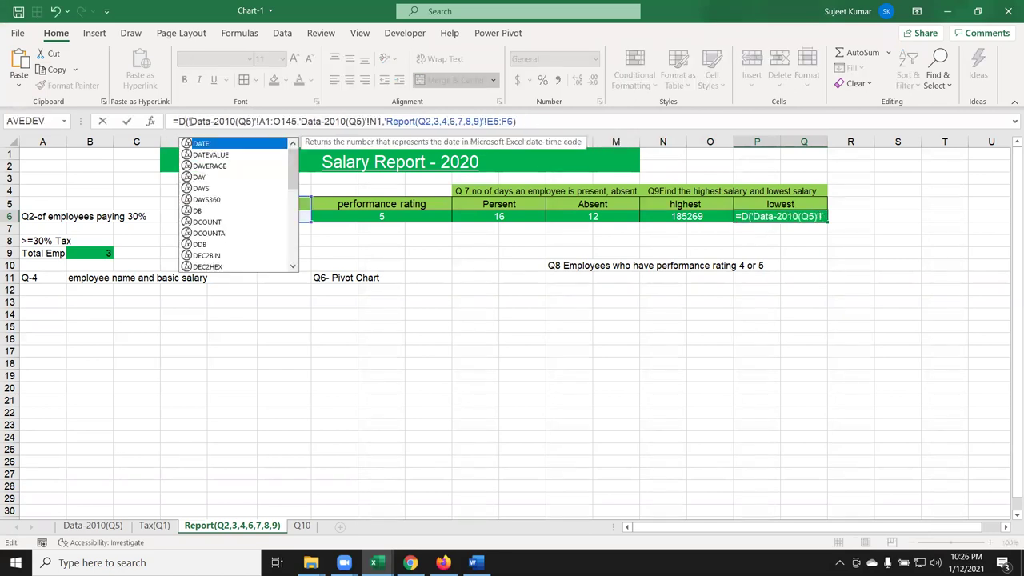
pyautogui.write('MI')
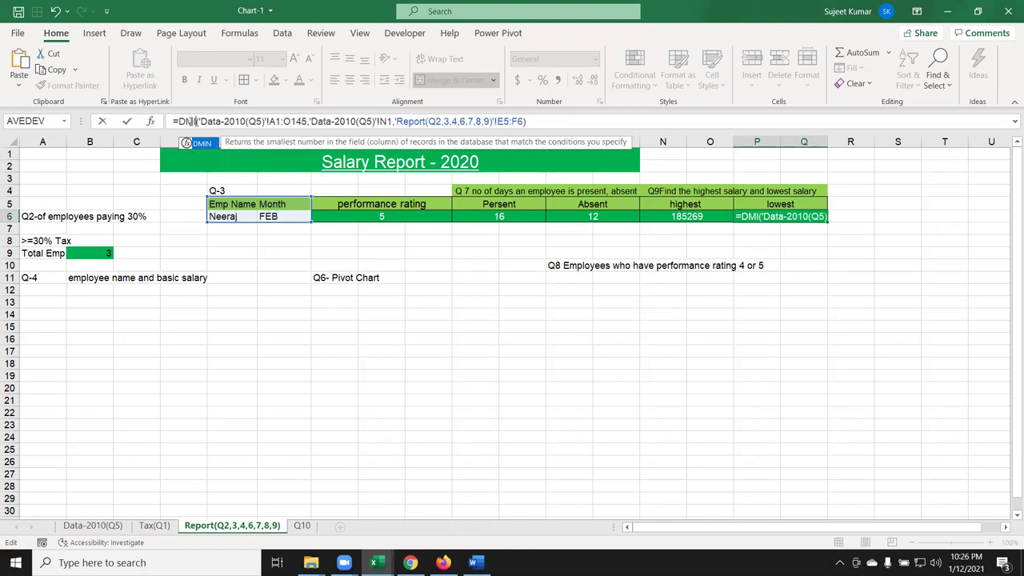
pyautogui.write('N')
pyautogui.press('Return')
pyautogui.press('Up')
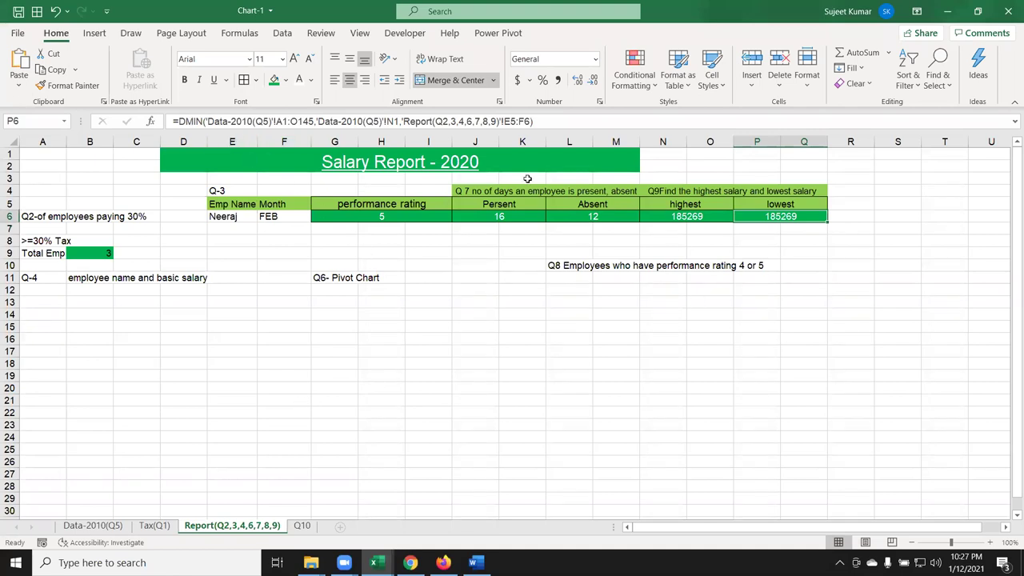
# Review the criteria references in the DMIN and DMAX formulas
pyautogui.click(475, 120)
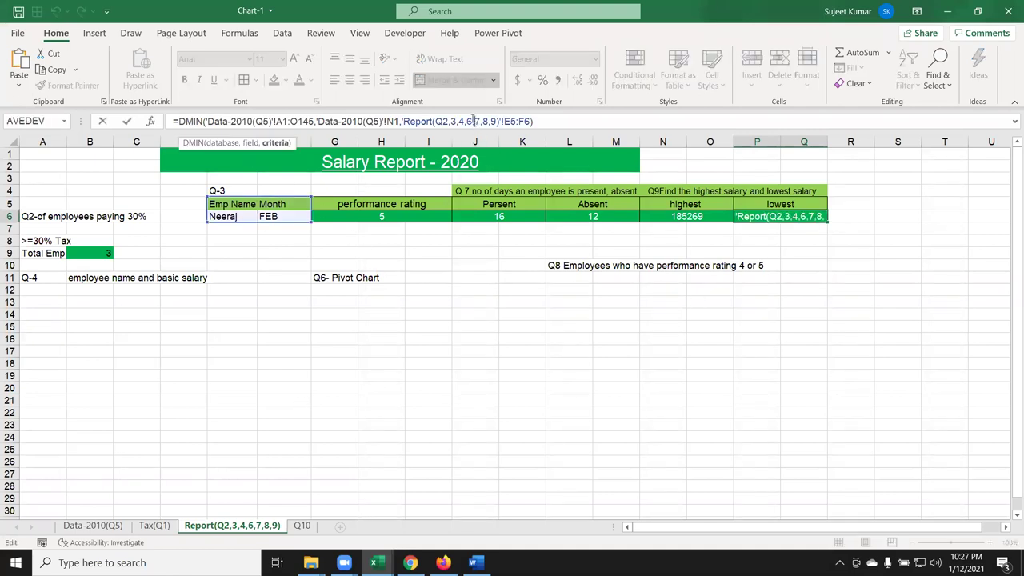
pyautogui.press('Escape')
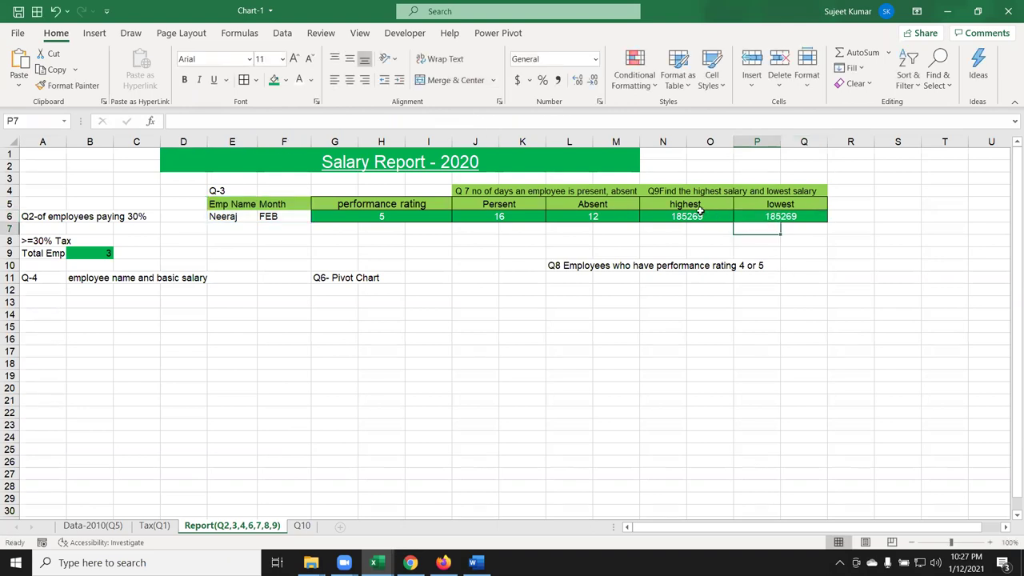
pyautogui.click(698, 215)
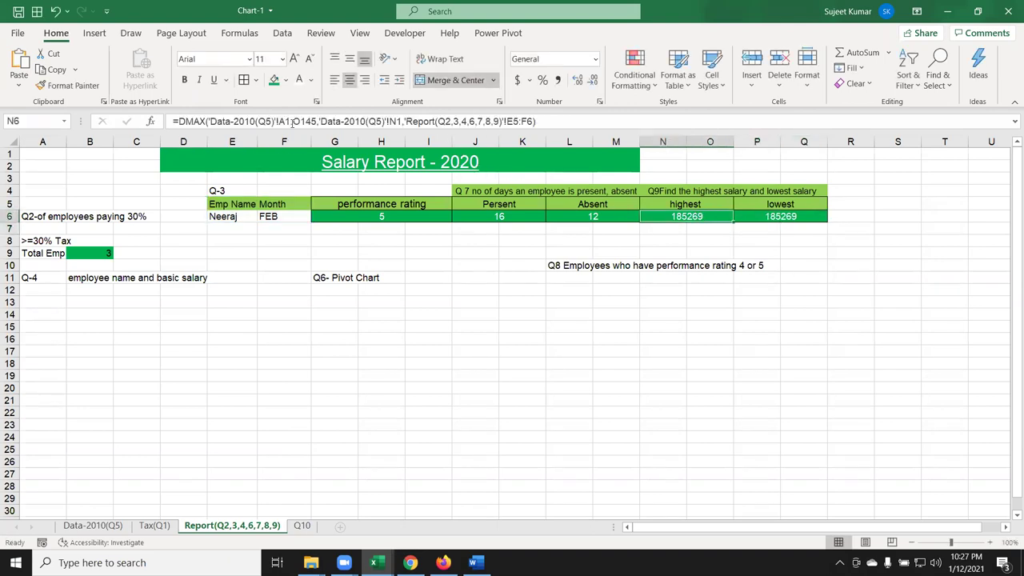
pyautogui.click(237, 122)
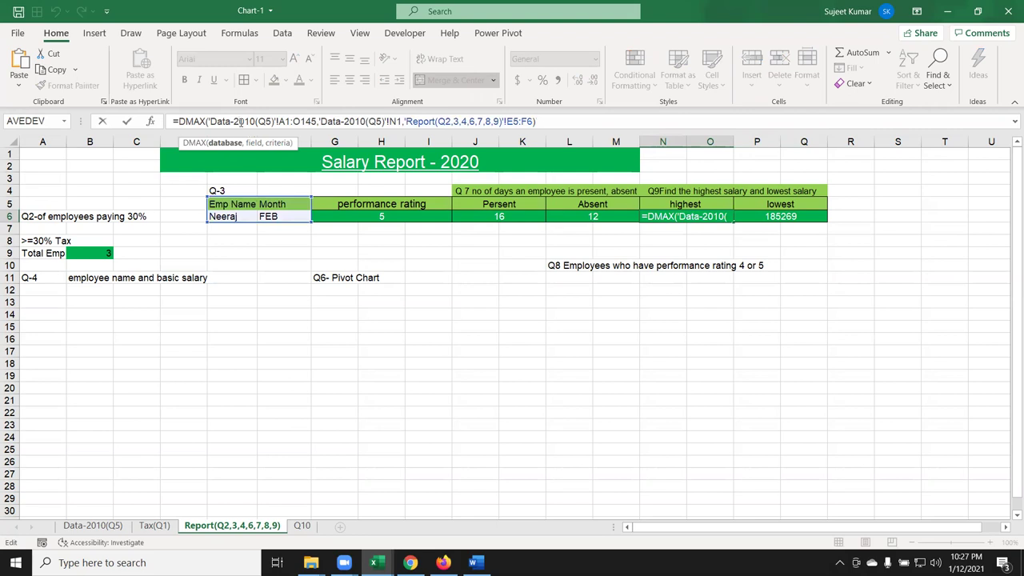
pyautogui.press('Return')
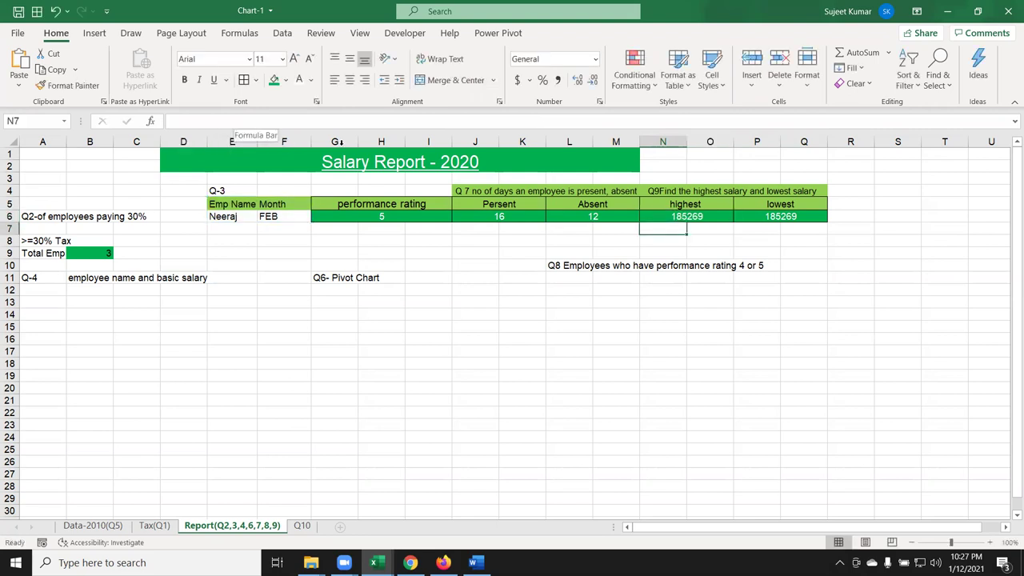
# Narrow both DMAX and DMIN criteria to F5:F6, giving 1330000 and 8447.9375
pyautogui.click(688, 216)
pyautogui.doubleClick(687, 216)
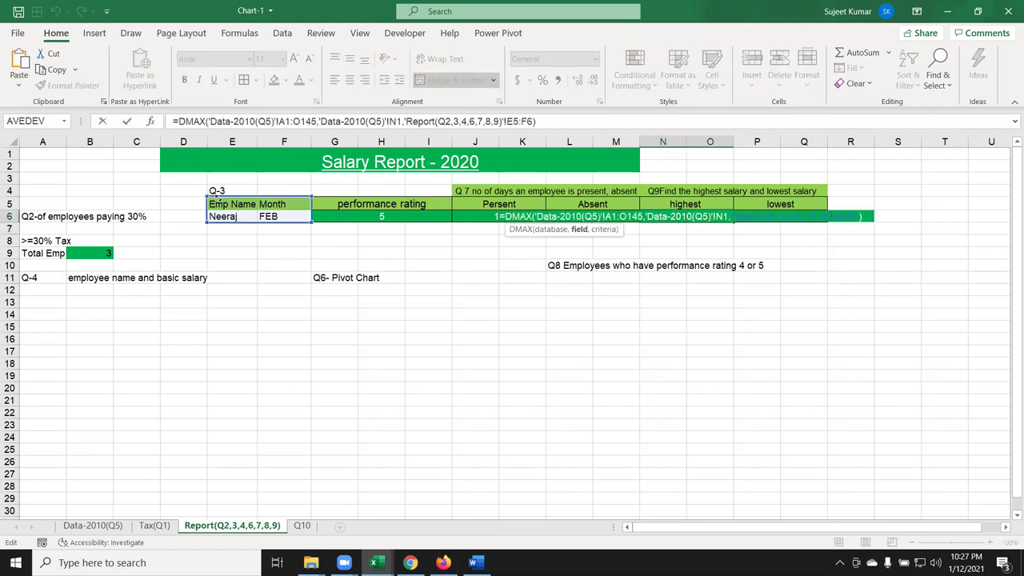
pyautogui.moveTo(216, 200); pyautogui.dragTo(246, 203)
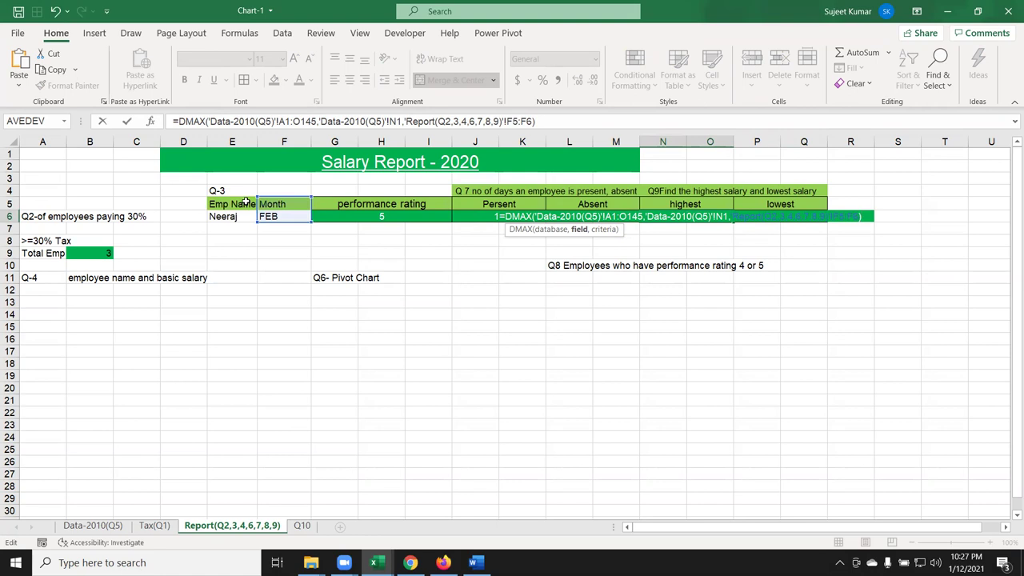
pyautogui.press('Return')
pyautogui.doubleClick(780, 216)
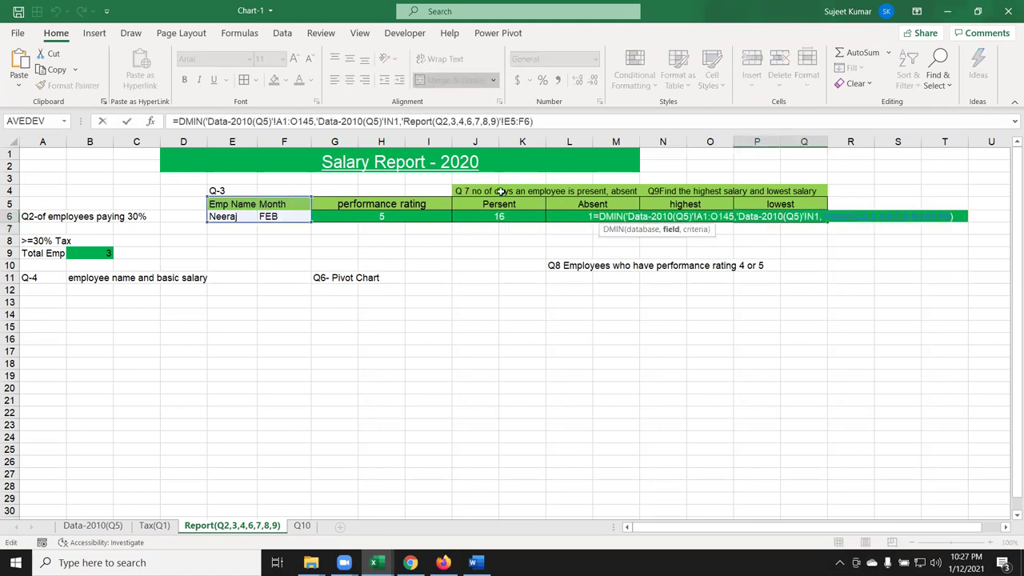
pyautogui.moveTo(207, 197); pyautogui.dragTo(232, 203)
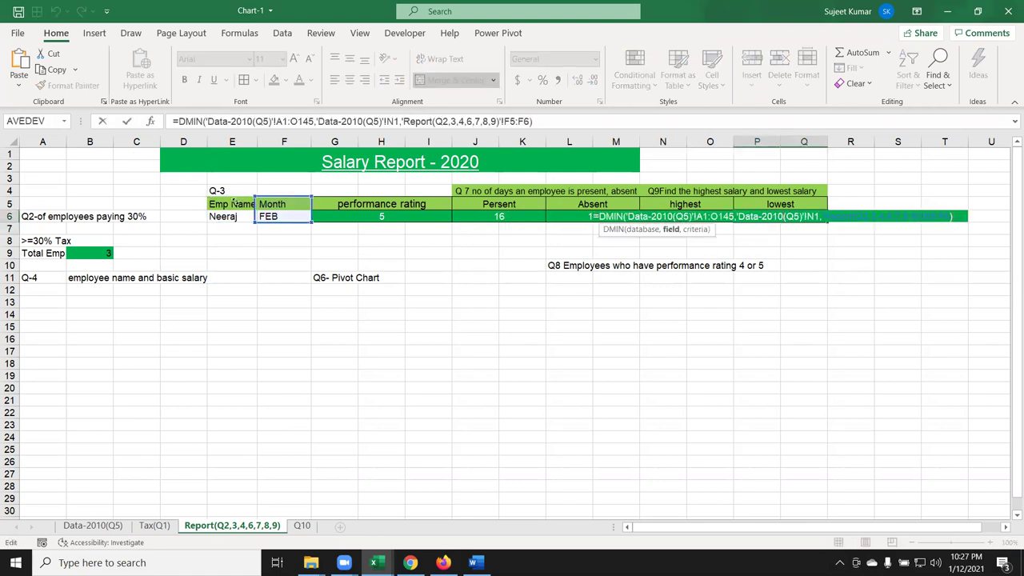
pyautogui.press('Return')
# Enter '* Link to Month - Change Month' in cell R6 beside the salary results
pyautogui.click(860, 216)
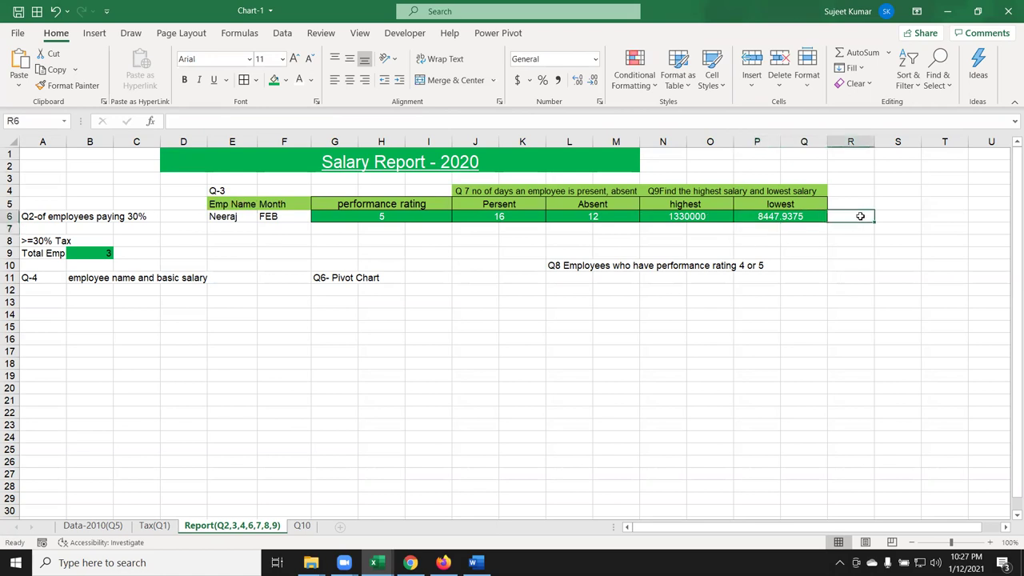
pyautogui.write('*')
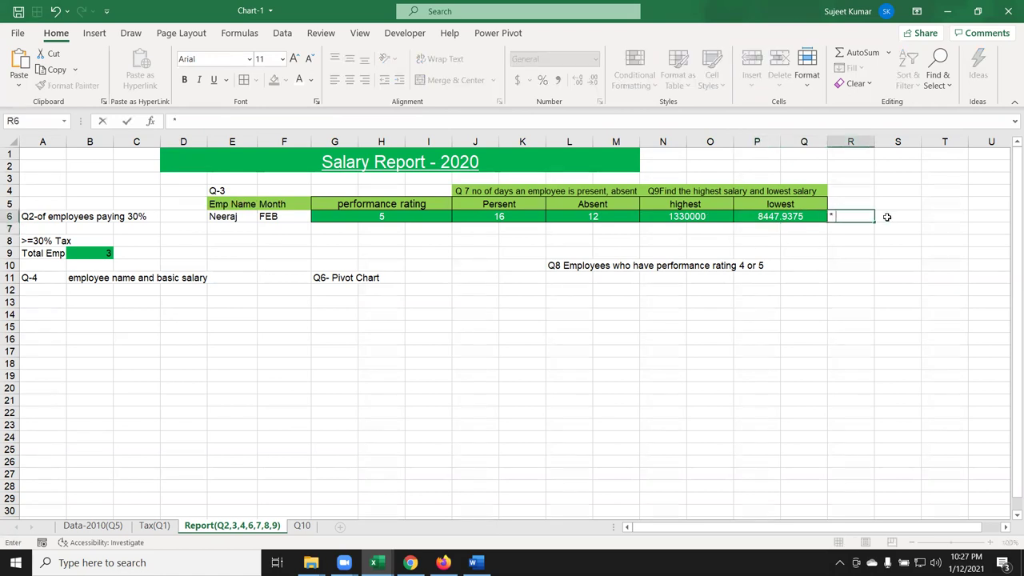
pyautogui.write(' Lo')
pyautogui.press('BackSpace')
pyautogui.press('BackSpace')
pyautogui.press('BackSpace')
pyautogui.write('o Month - ')
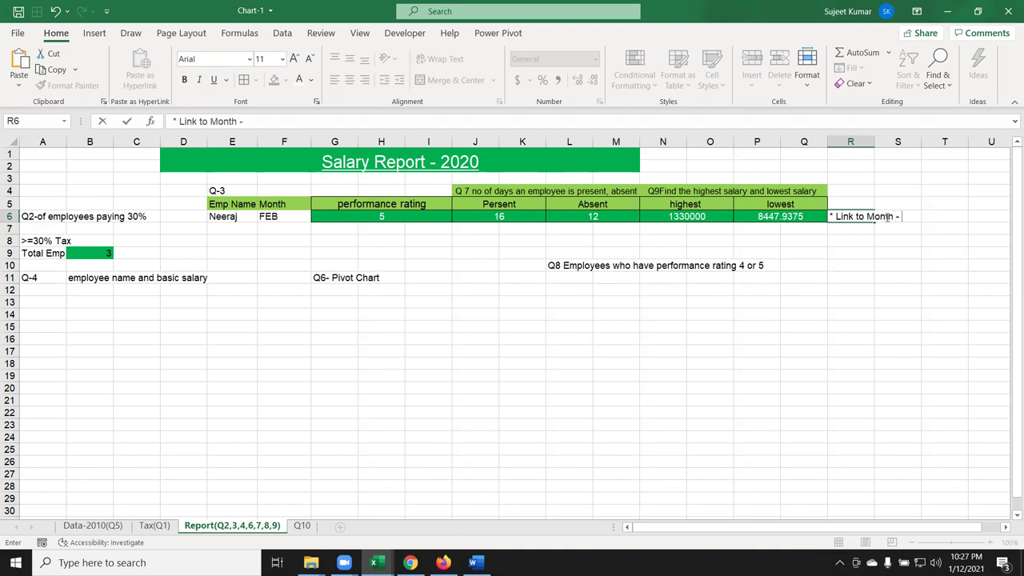
pyautogui.write('Ch')
pyautogui.write('a')
pyautogui.write('nge ')
pyautogui.write('Mont')
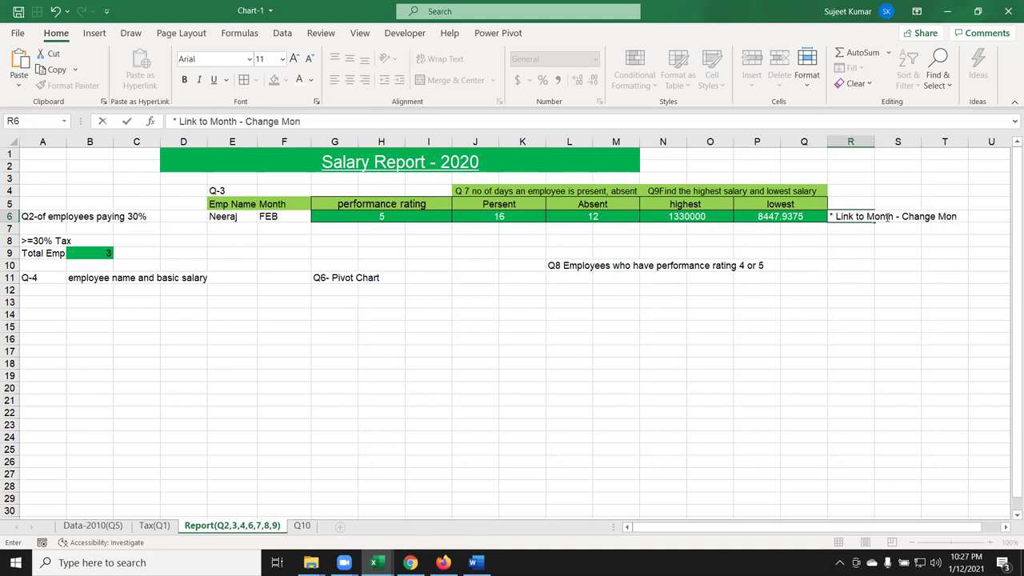
pyautogui.write('h')
pyautogui.press('Return')
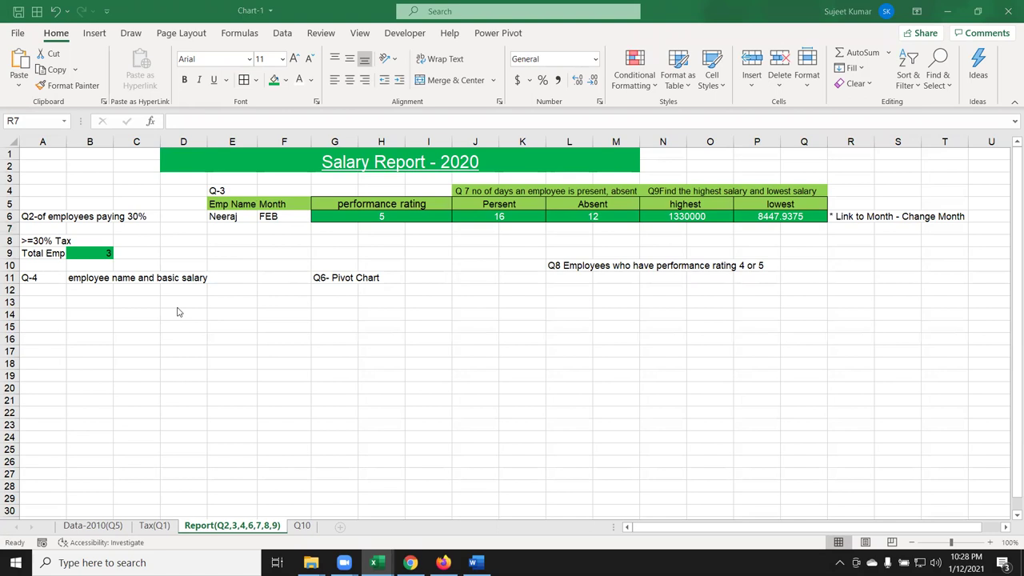
# Change the Month criterion from FEB to Mar and check the updated highest salary
pyautogui.click(105, 277)
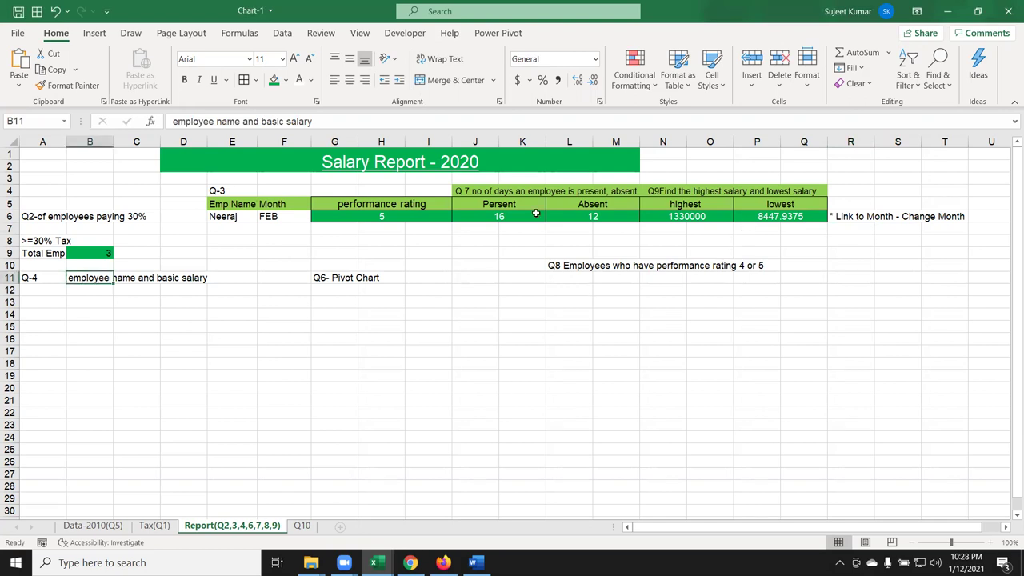
pyautogui.click(295, 216)
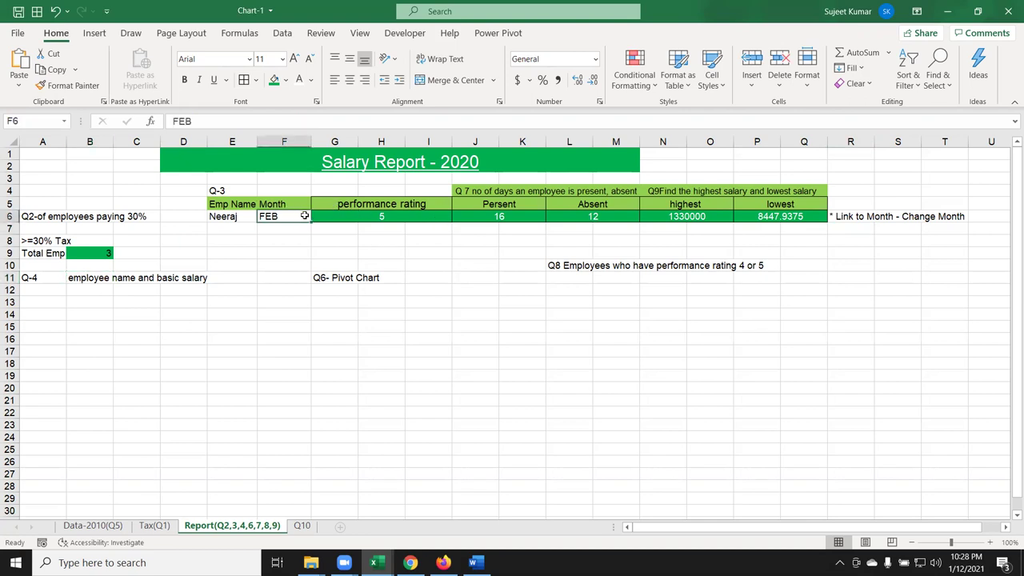
pyautogui.write('Mar')
pyautogui.press('Return')
pyautogui.press('Up')
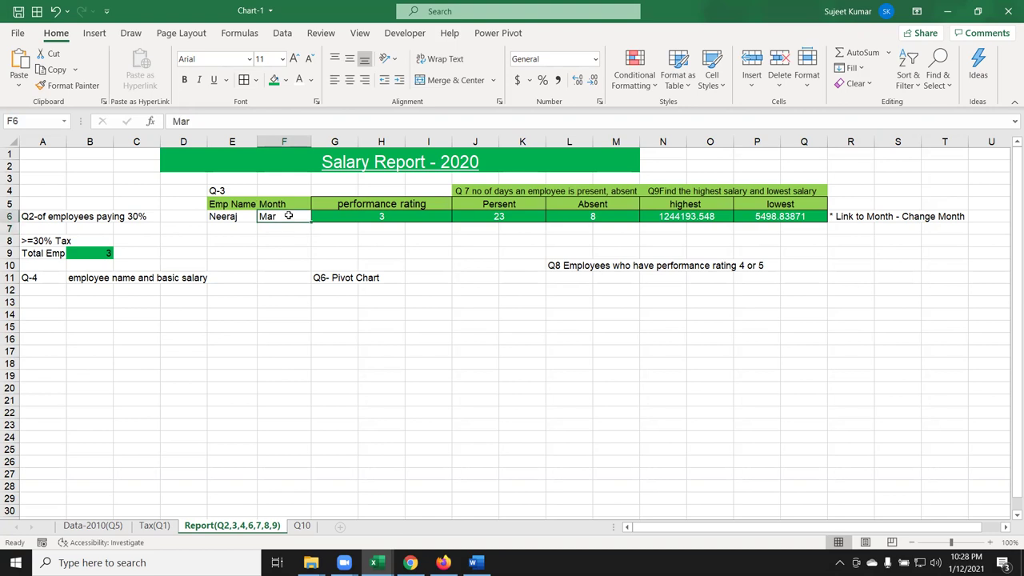
pyautogui.press('Left')
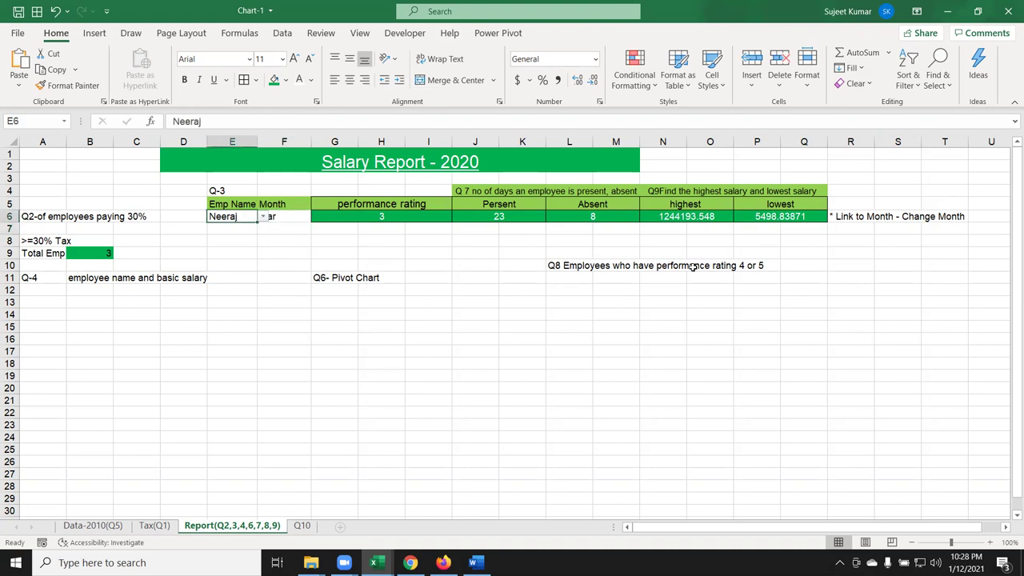
pyautogui.click(693, 216)
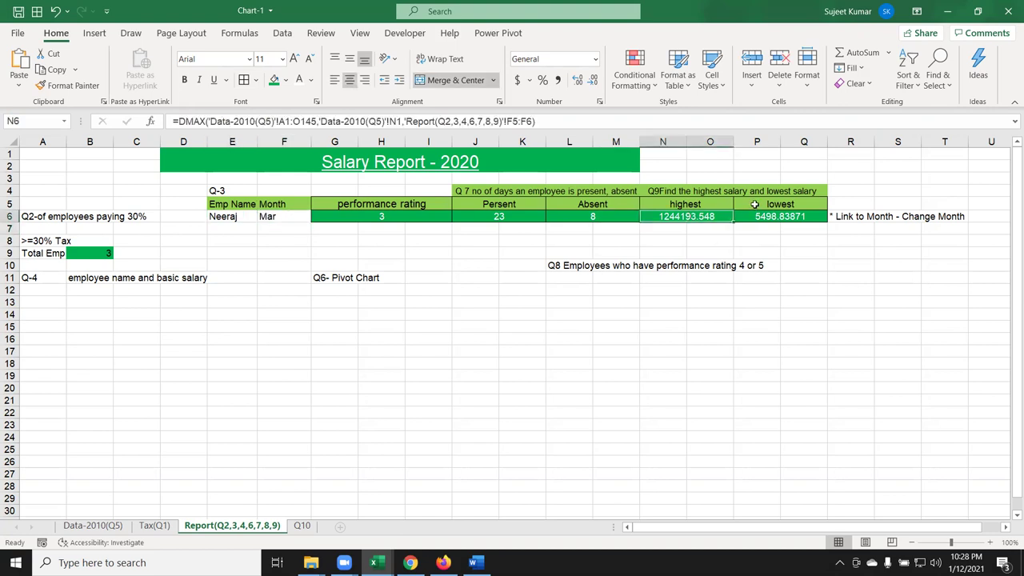
# Move the R6 note underneath the highest and lowest results
pyautogui.click(842, 216)
pyautogui.moveTo(848, 223)
pyautogui.mouseDown()
pyautogui.moveTo(818, 240)
pyautogui.moveTo(682, 230)
pyautogui.mouseUp()
pyautogui.click(917, 243)
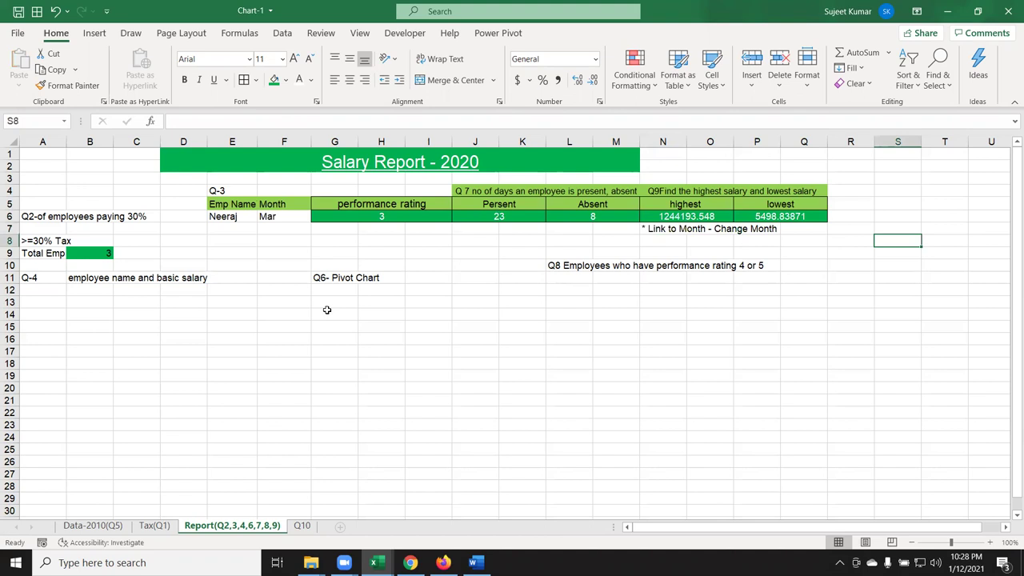
# Check the 'employee name and basic salary' label in B11, finishing on B12
pyautogui.click(92, 281)
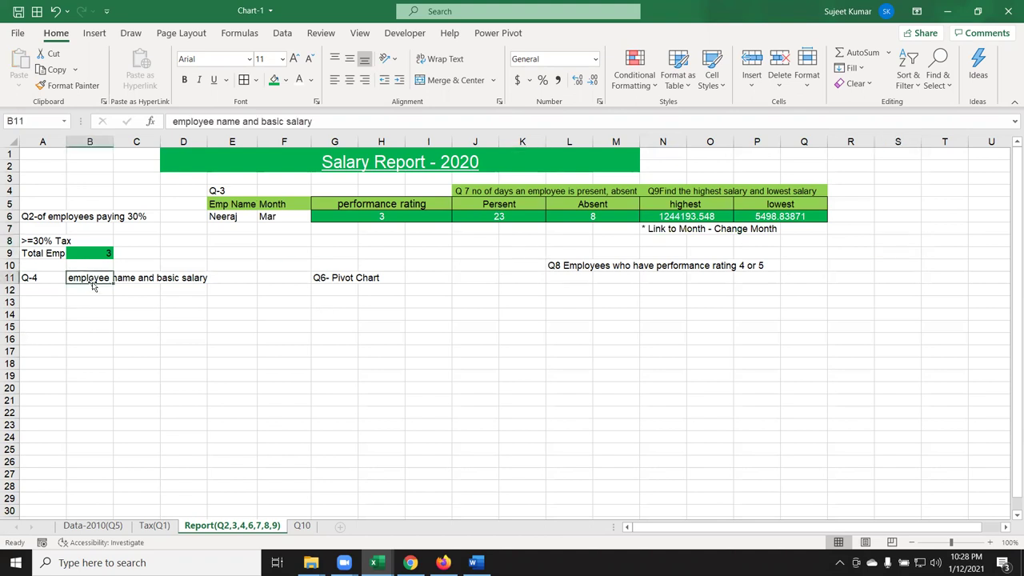
pyautogui.click(161, 303)
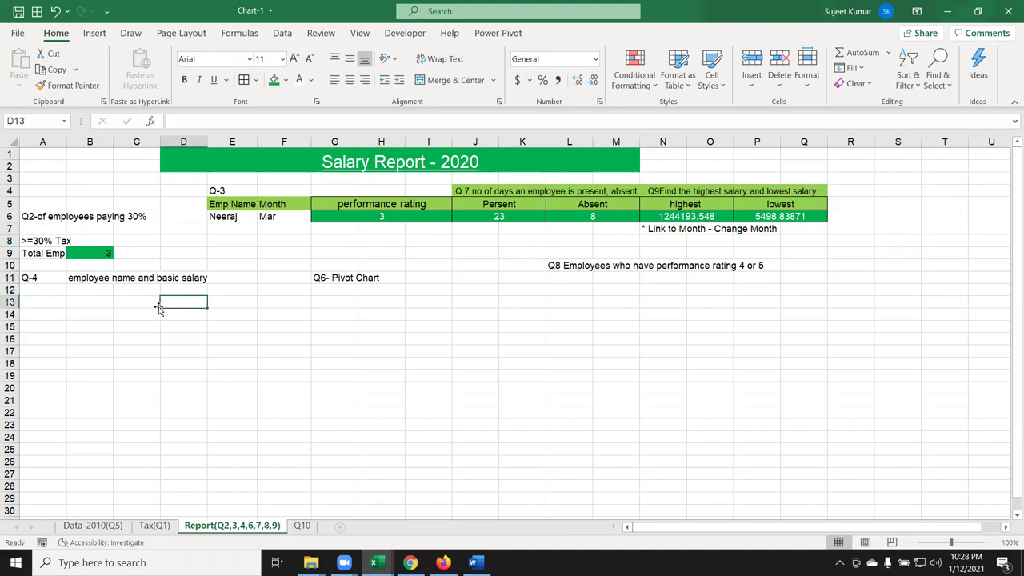
pyautogui.click(86, 282)
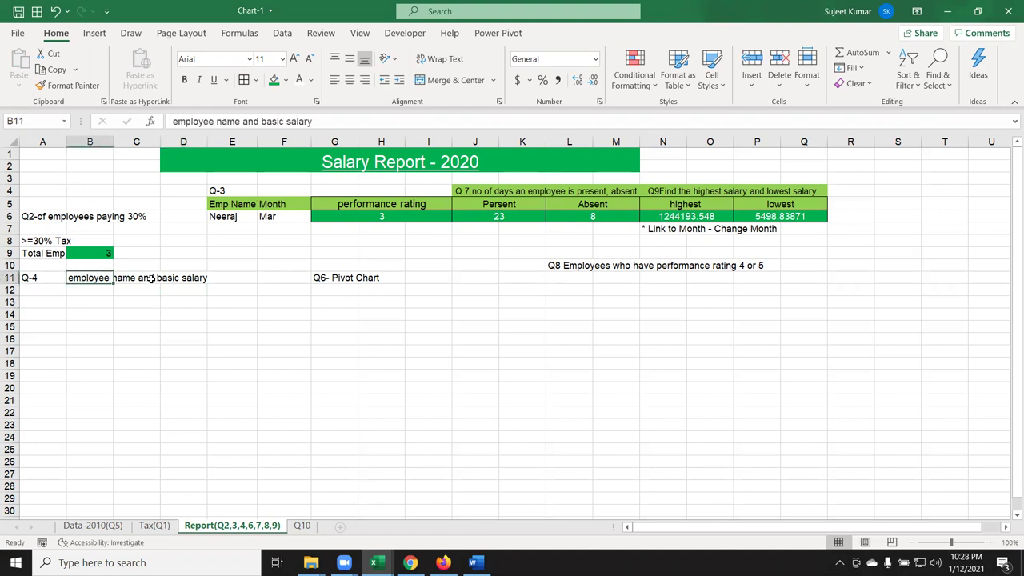
pyautogui.click(152, 279)
pyautogui.click(176, 280)
pyautogui.click(83, 293)
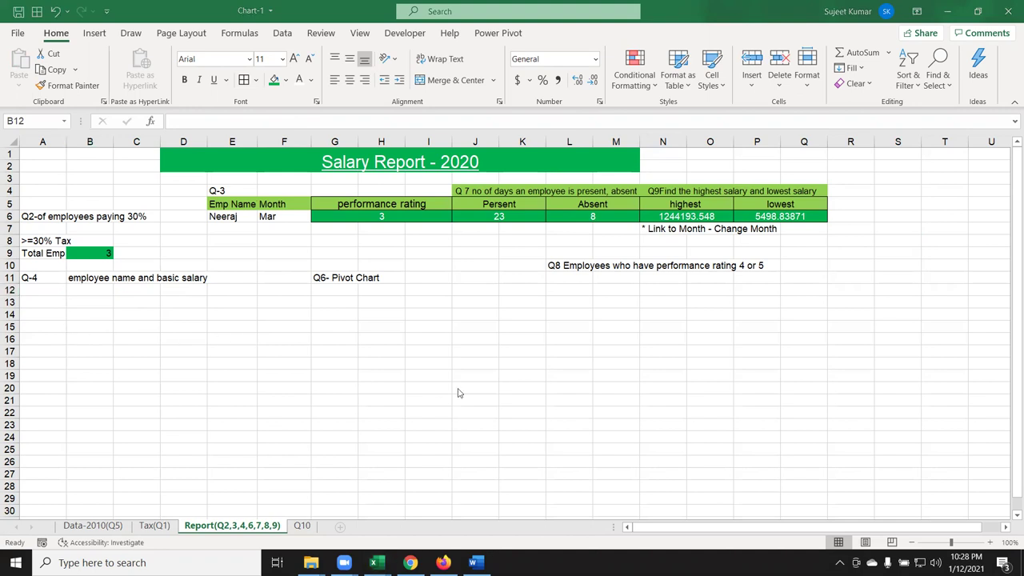
pyautogui.hotkey('alt', 'Tab')
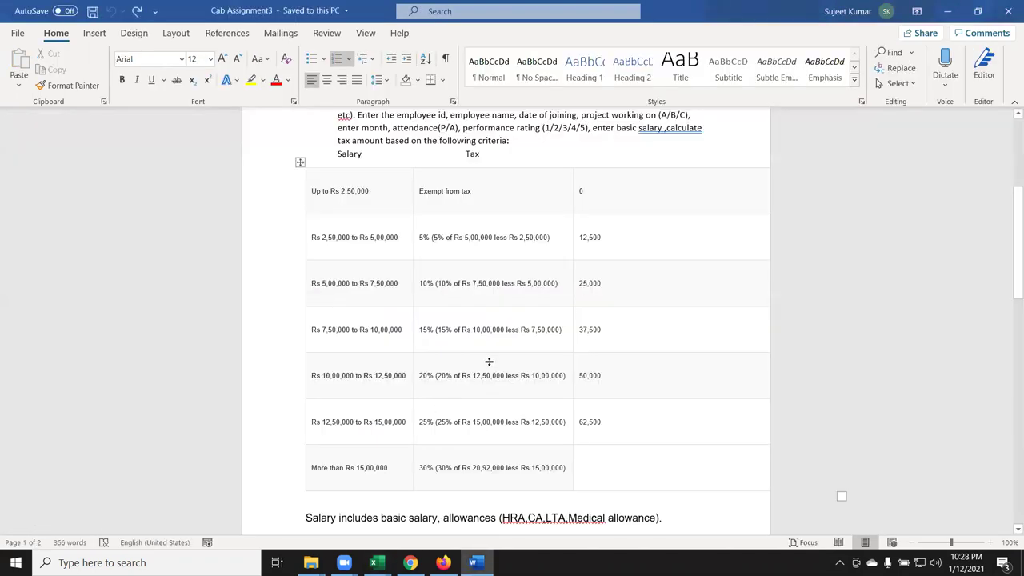
pyautogui.scroll(-5, 486, 400)
pyautogui.scroll(-4, 488, 365)
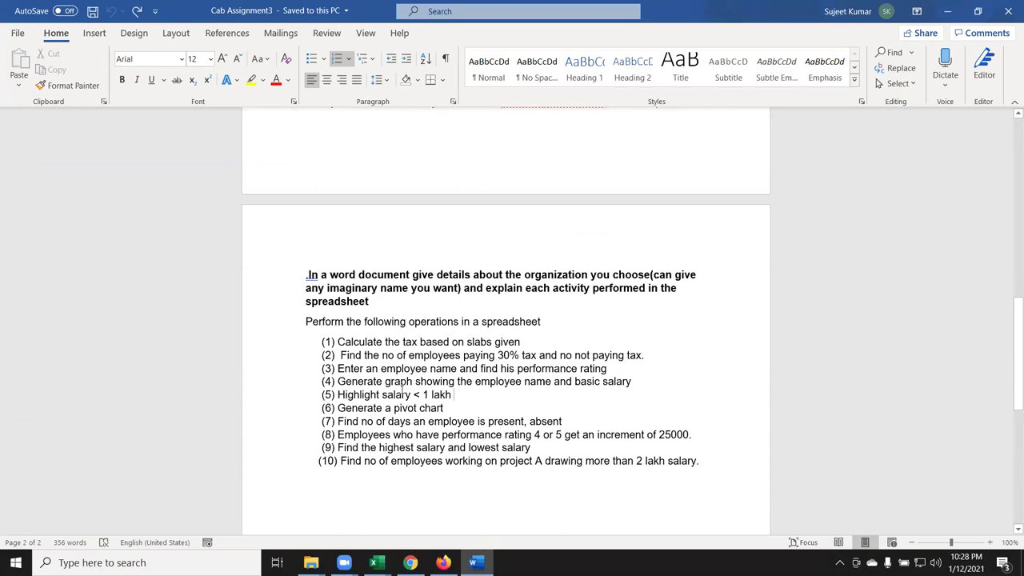
pyautogui.tripleClick(474, 385)
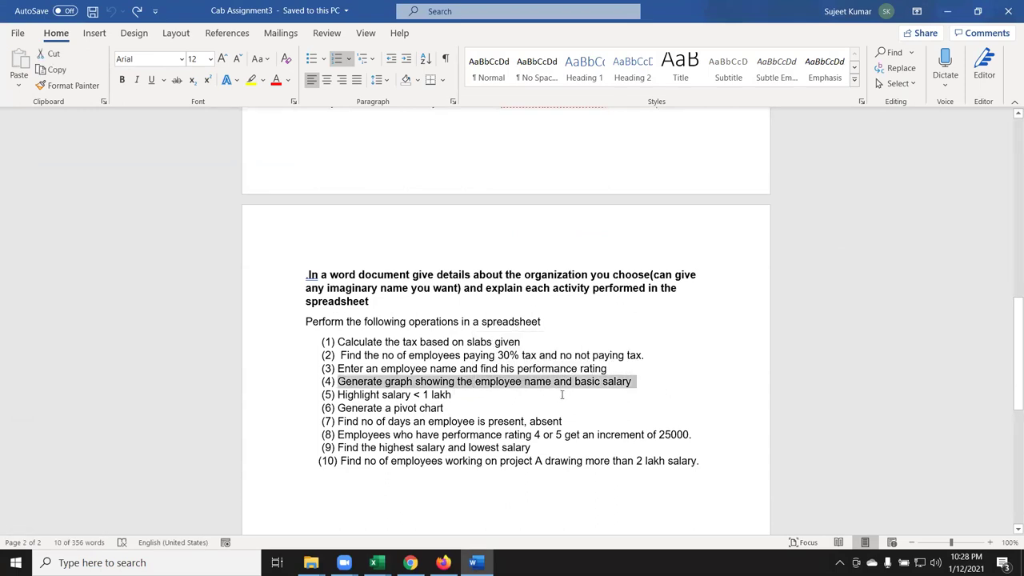
pyautogui.hotkey('alt', 'Tab')
pyautogui.hotkey('alt', 'Tab')
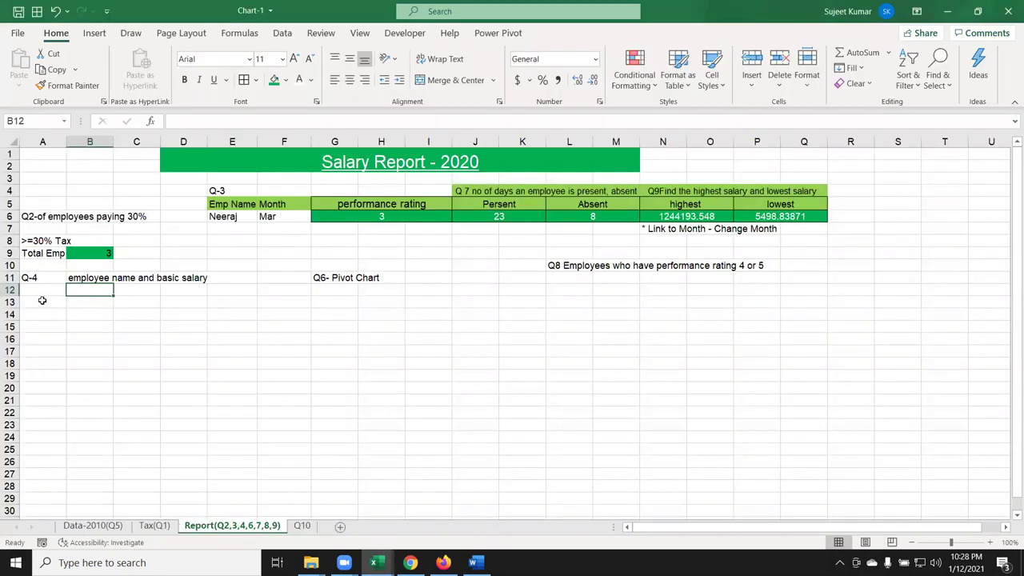
# Select the full employee table on the Data-2010(Q5) sheet
pyautogui.click(93, 526)
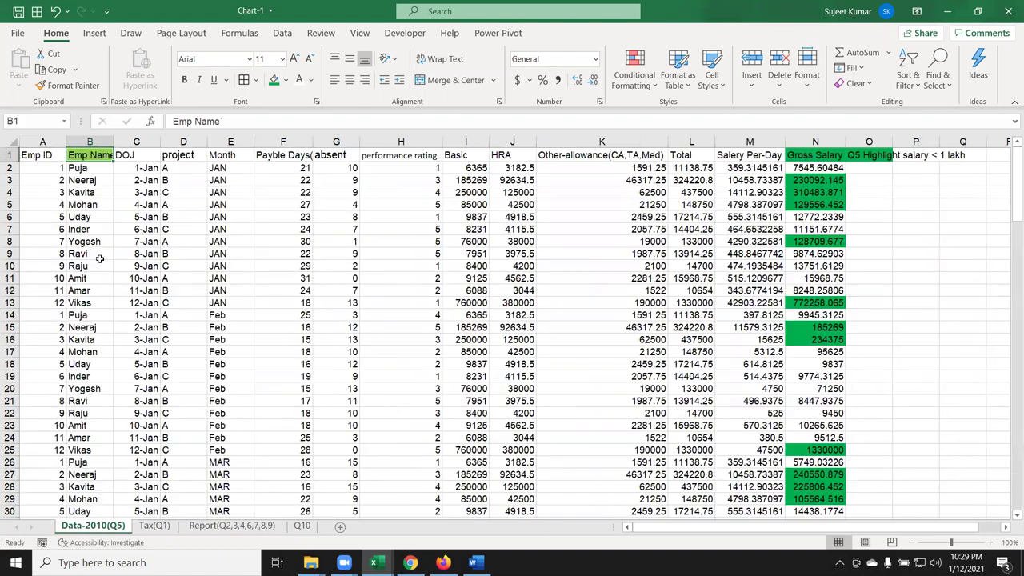
pyautogui.press('Left')
pyautogui.hotkey('ctrl', 'shift', 'Right')
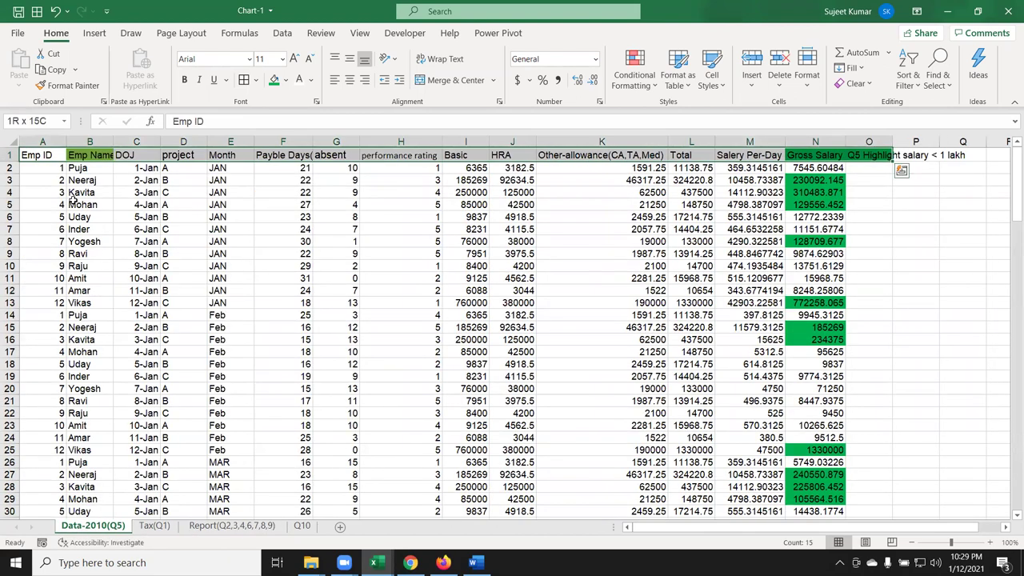
pyautogui.hotkey('ctrl', 'shift', 'Down')
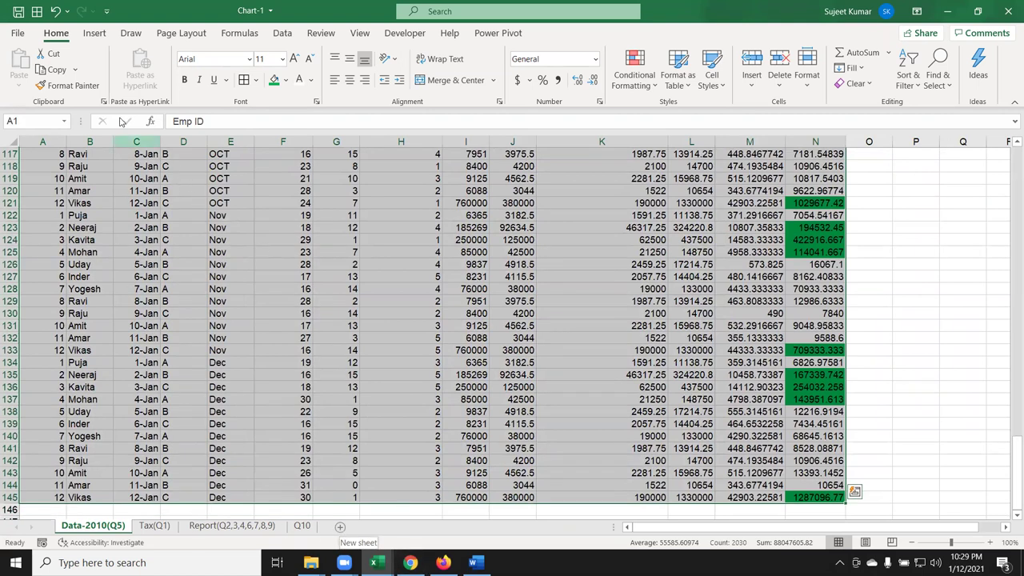
# Try a pivot table sourced from A13 on Report, abandoning it after repeated two-rows errors
pyautogui.click(95, 33)
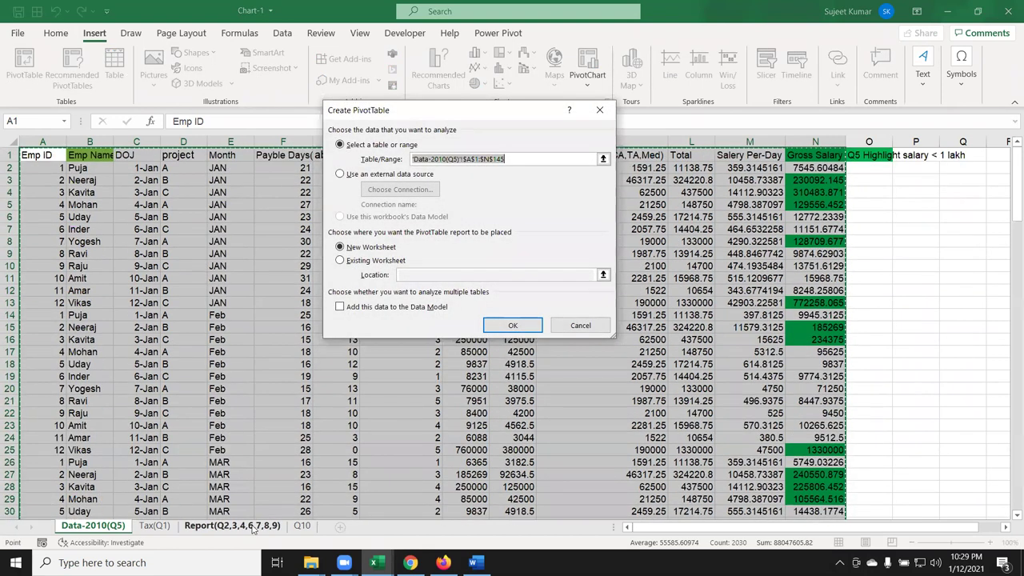
pyautogui.click(273, 529)
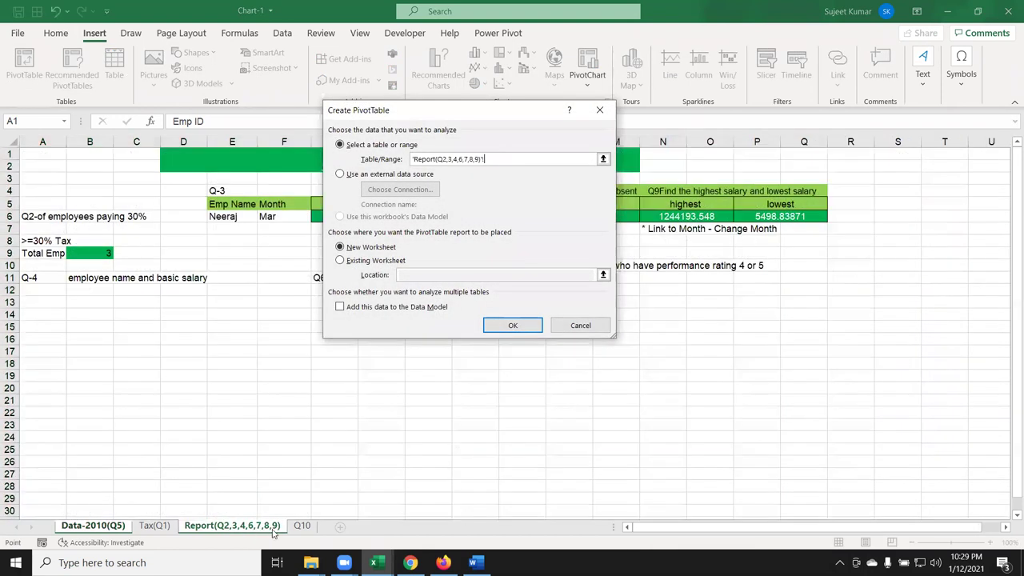
pyautogui.click(34, 291)
pyautogui.click(36, 305)
pyautogui.click(513, 326)
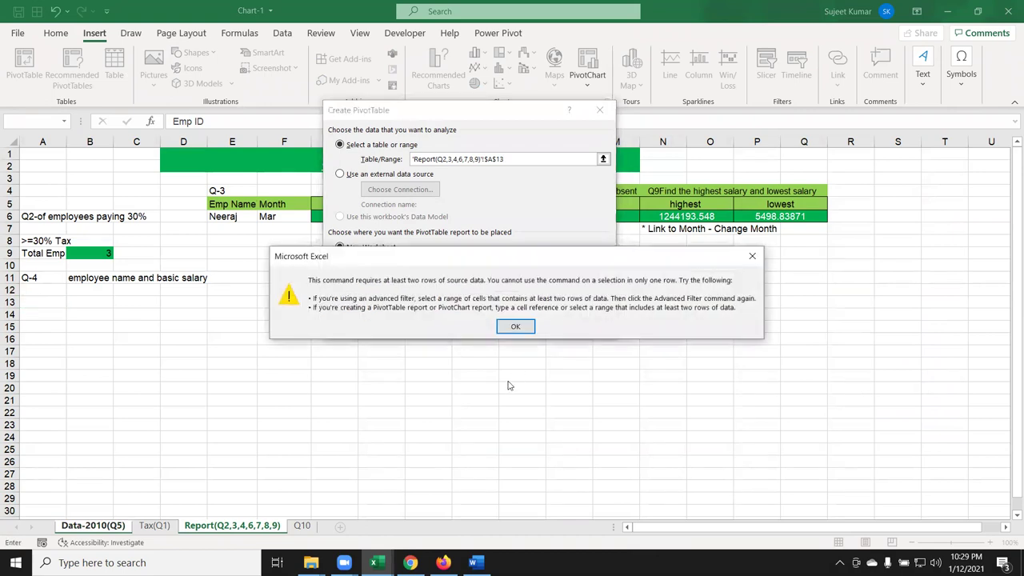
pyautogui.click(513, 327)
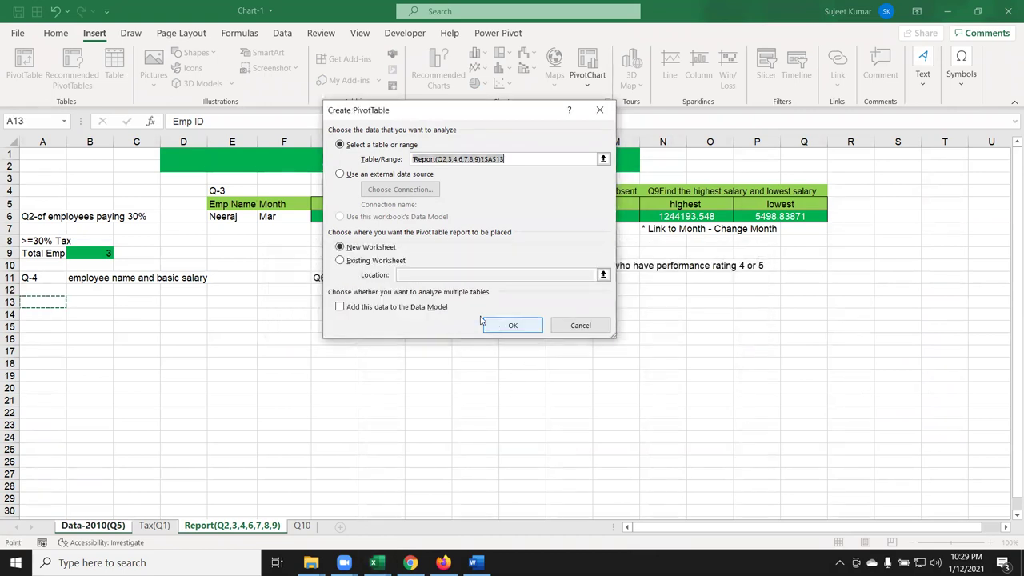
pyautogui.click(506, 328)
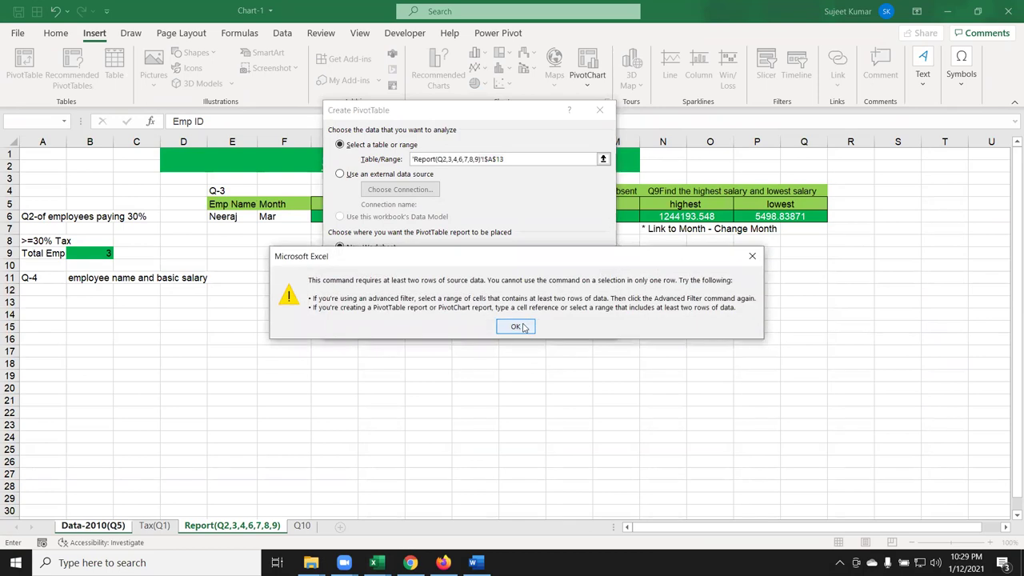
pyautogui.click(522, 328)
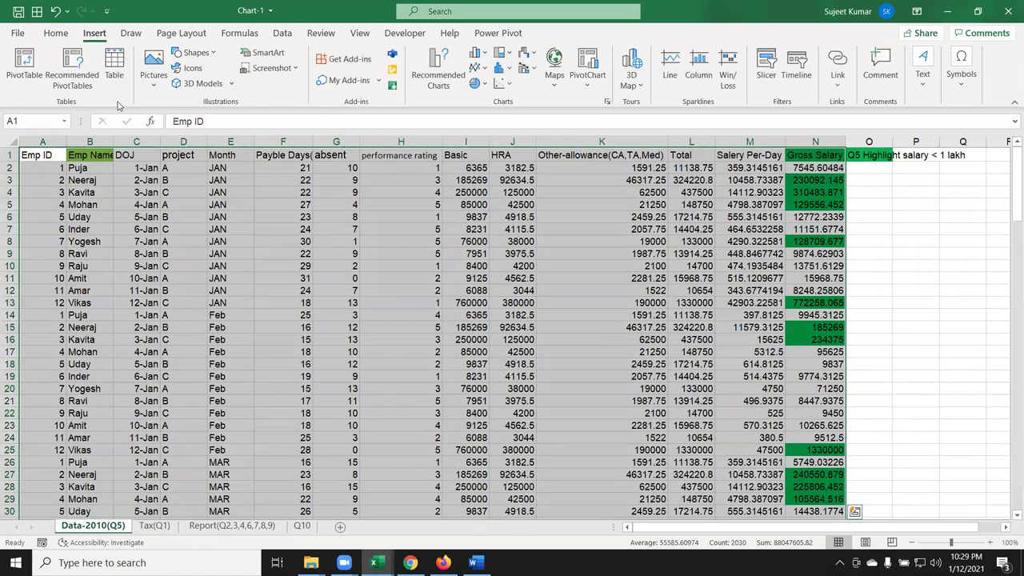
# Start a new PivotTable from the whole data range
pyautogui.click(55, 33)
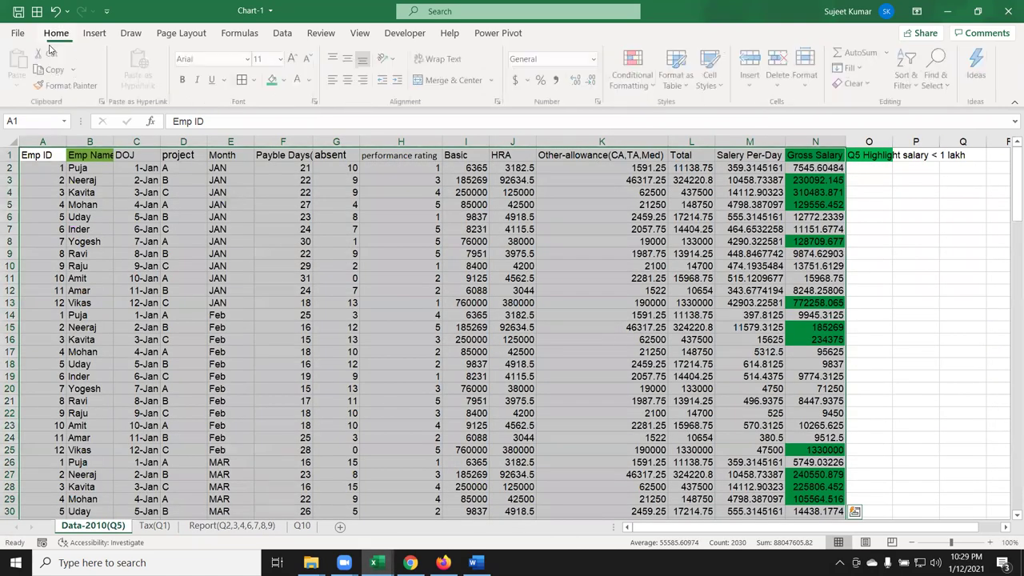
pyautogui.click(94, 33)
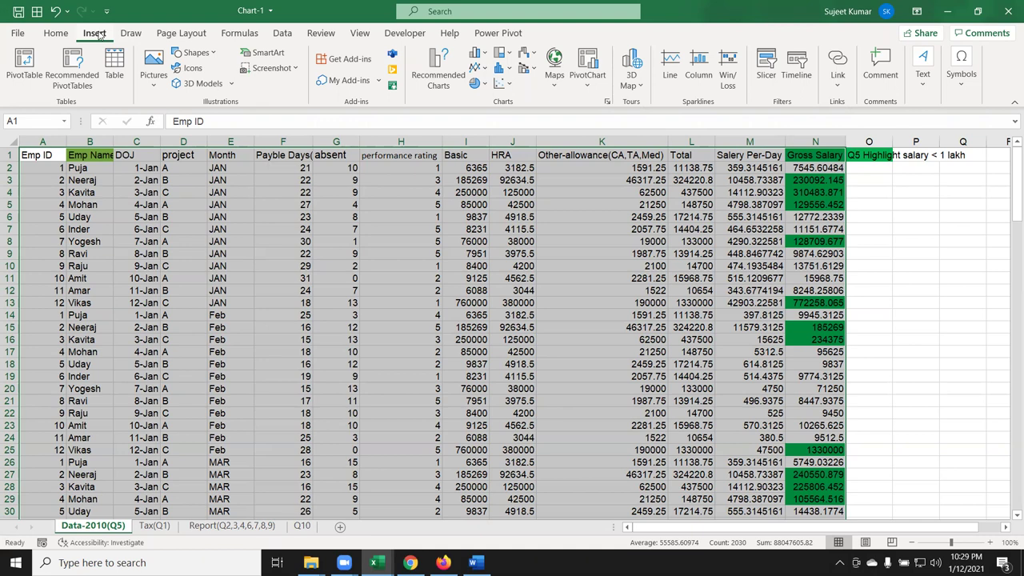
pyautogui.click(24, 64)
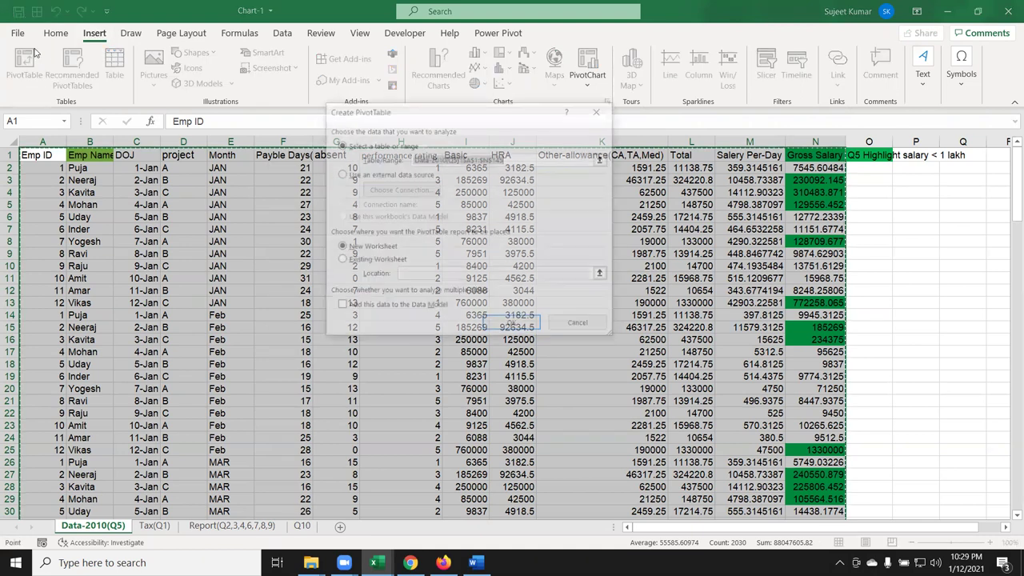
# Place the empty pivot table on the new Sheet8
pyautogui.click(511, 327)
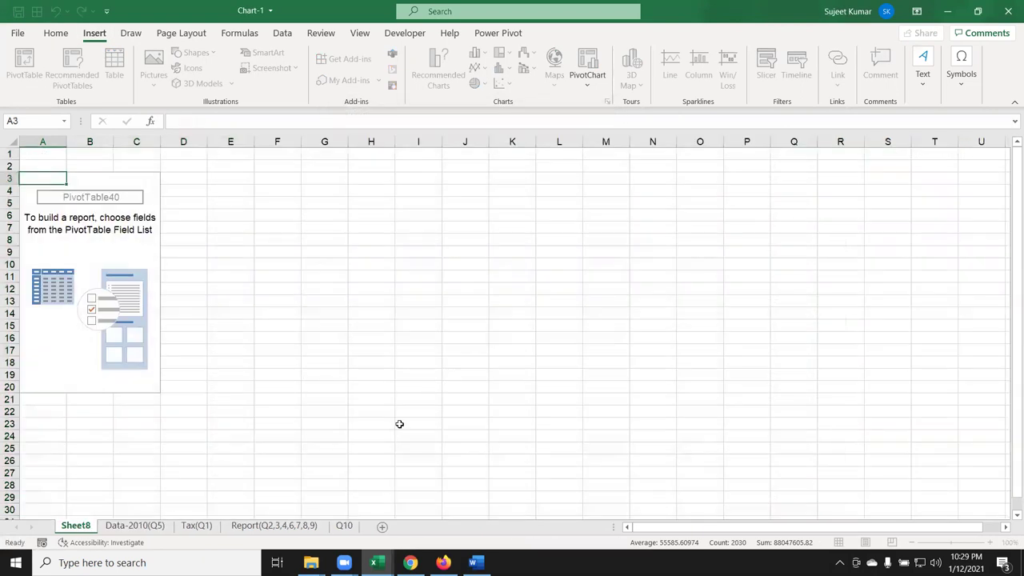
pyautogui.rightClick(76, 527)
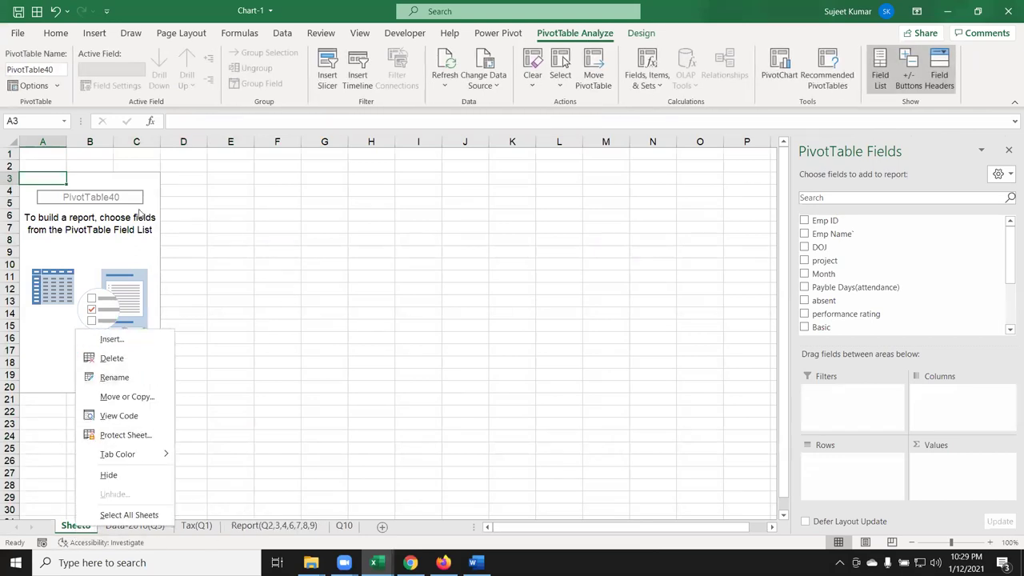
pyautogui.press('Escape')
pyautogui.click(89, 202)
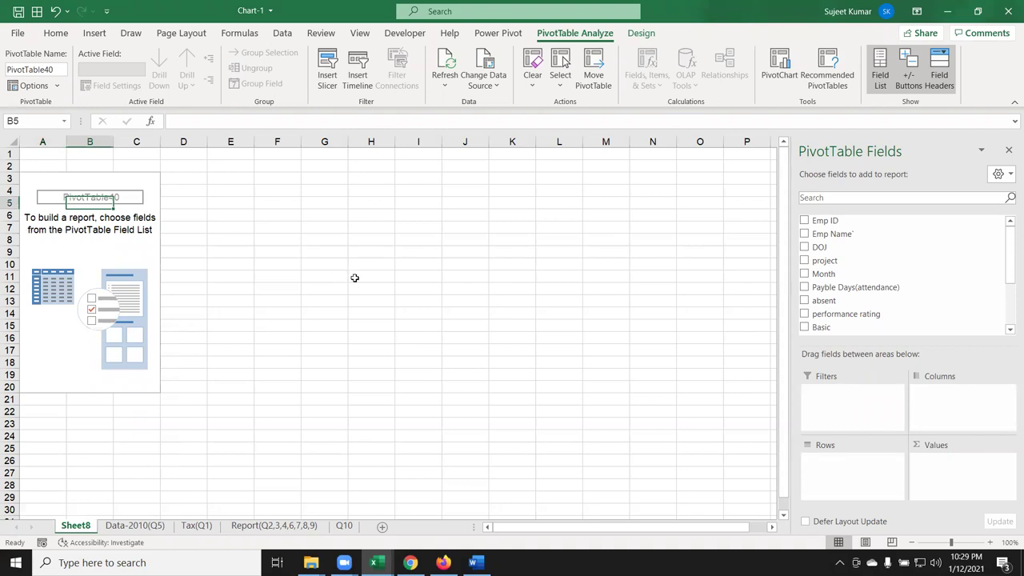
# Put Emp Name in Rows and Sum of Basic in Values, totalling 16947192
pyautogui.moveTo(891, 445); pyautogui.dragTo(868, 463)
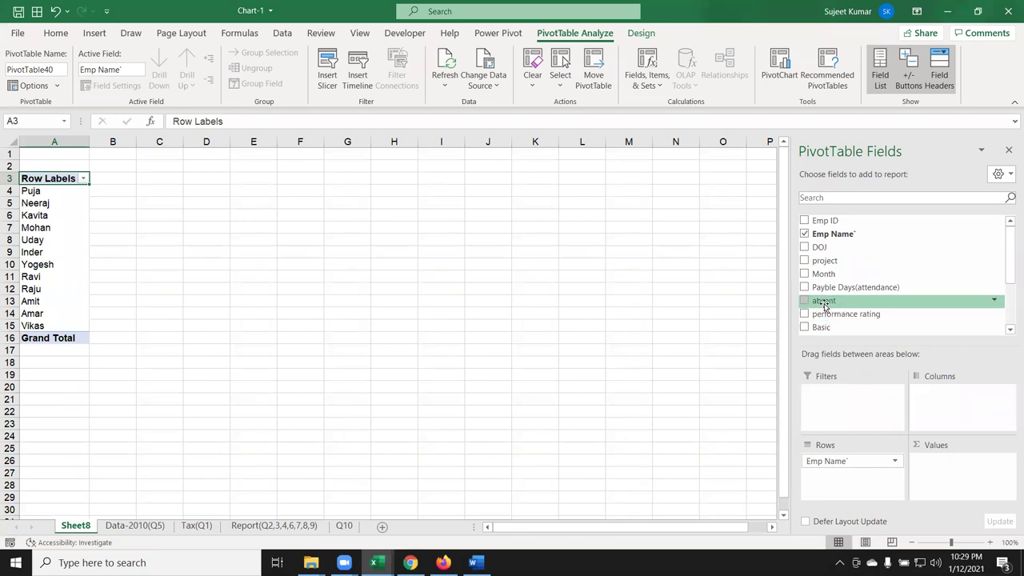
pyautogui.scroll(-1, 833, 315)
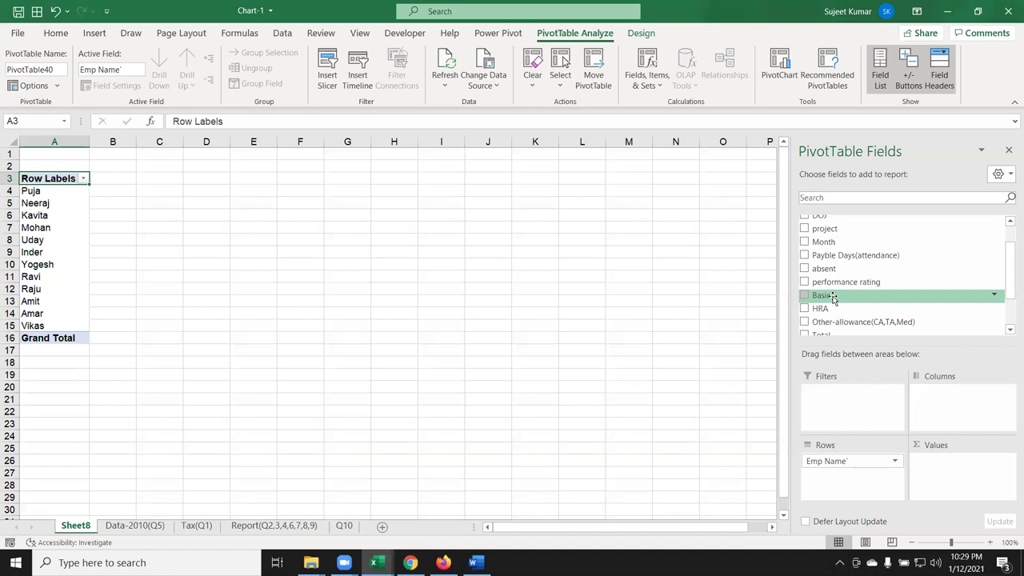
pyautogui.moveTo(833, 298); pyautogui.dragTo(938, 478)
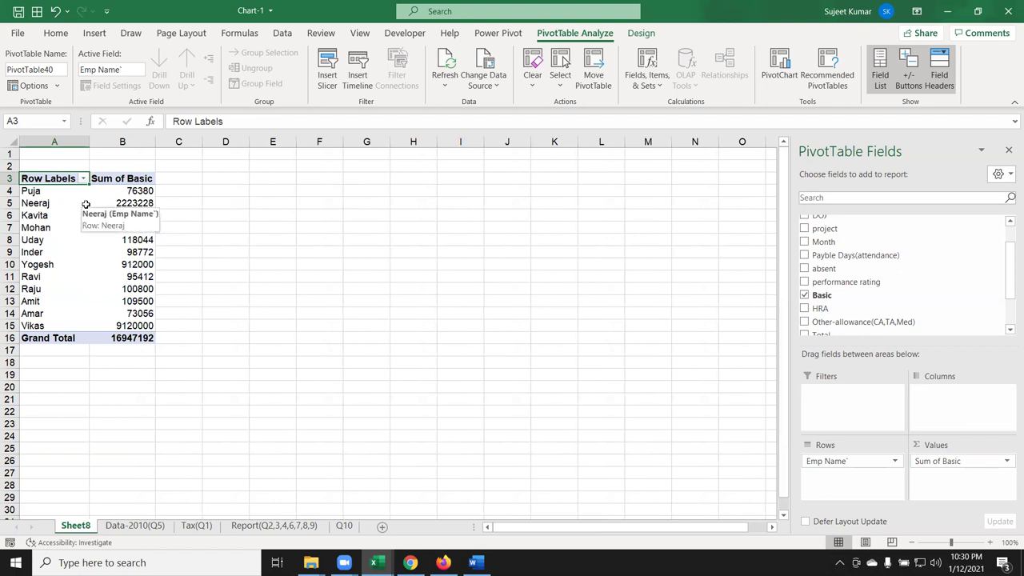
pyautogui.click(593, 73)
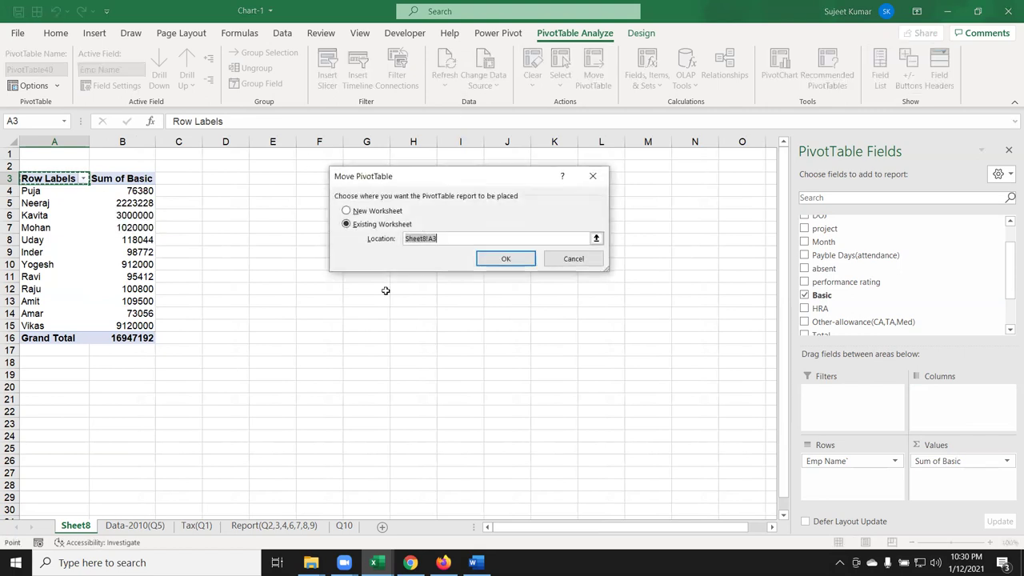
pyautogui.click(244, 526)
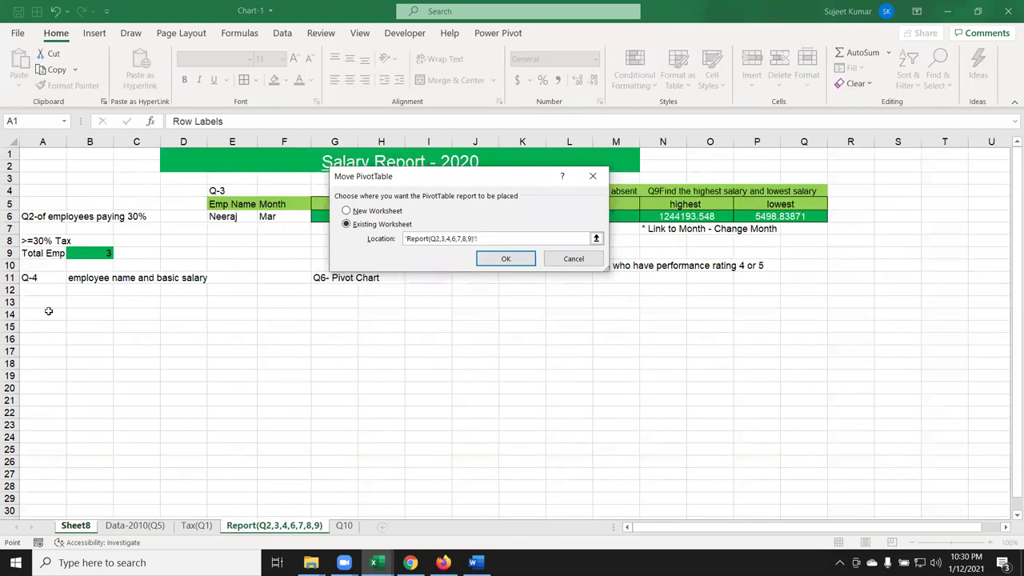
pyautogui.click(38, 305)
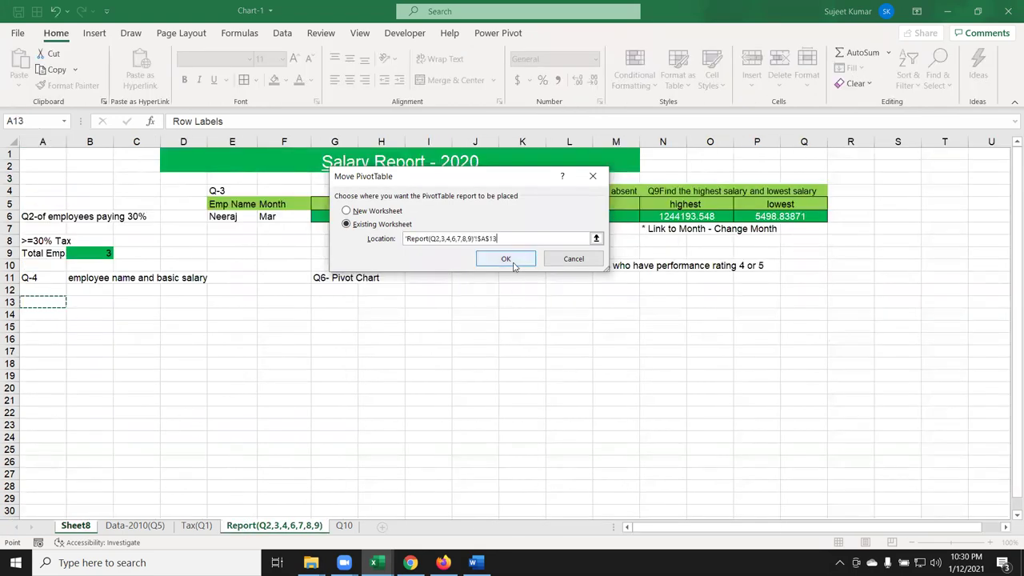
pyautogui.click(506, 259)
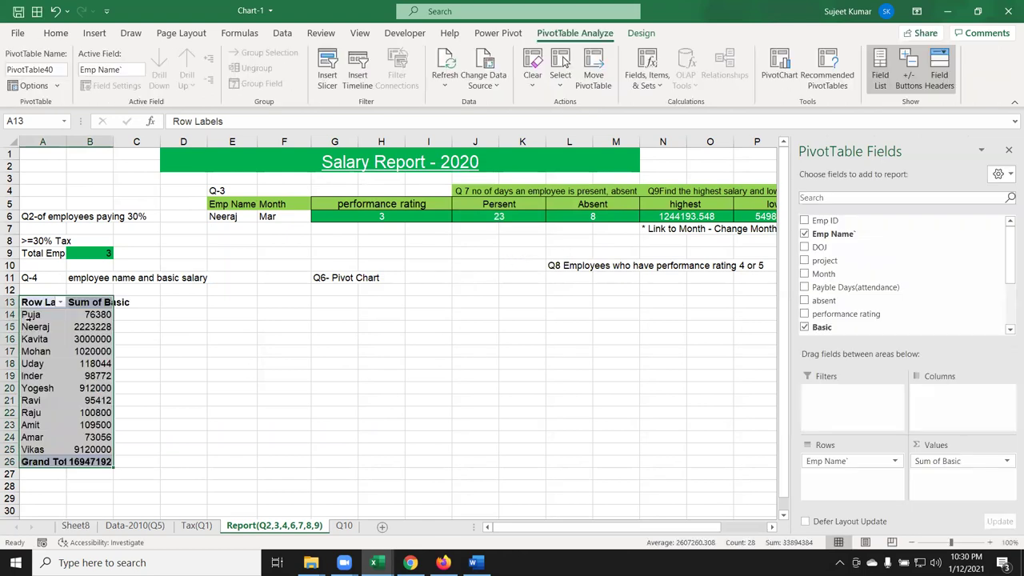
pyautogui.click(72, 314)
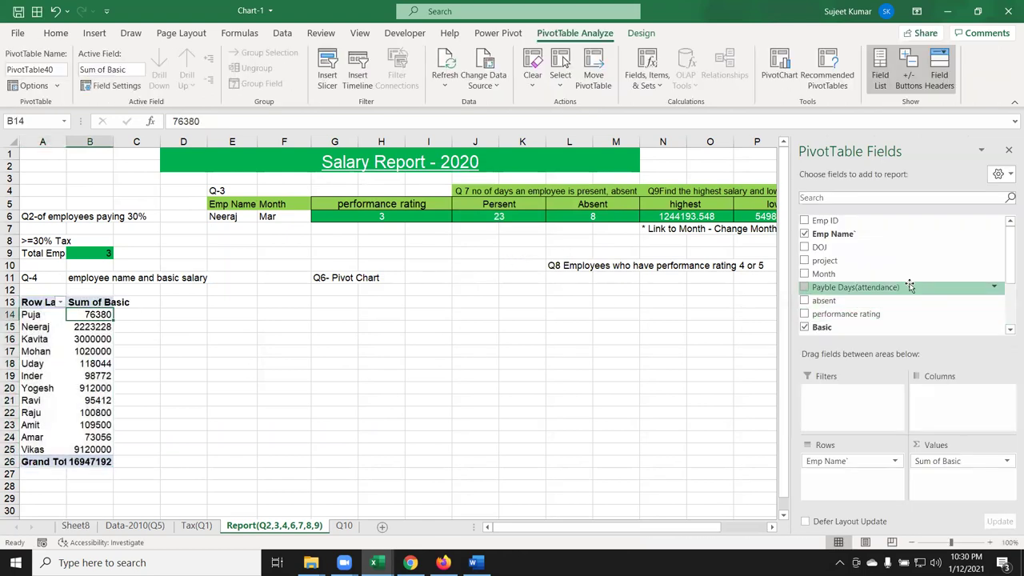
pyautogui.moveTo(875, 274); pyautogui.dragTo(838, 394)
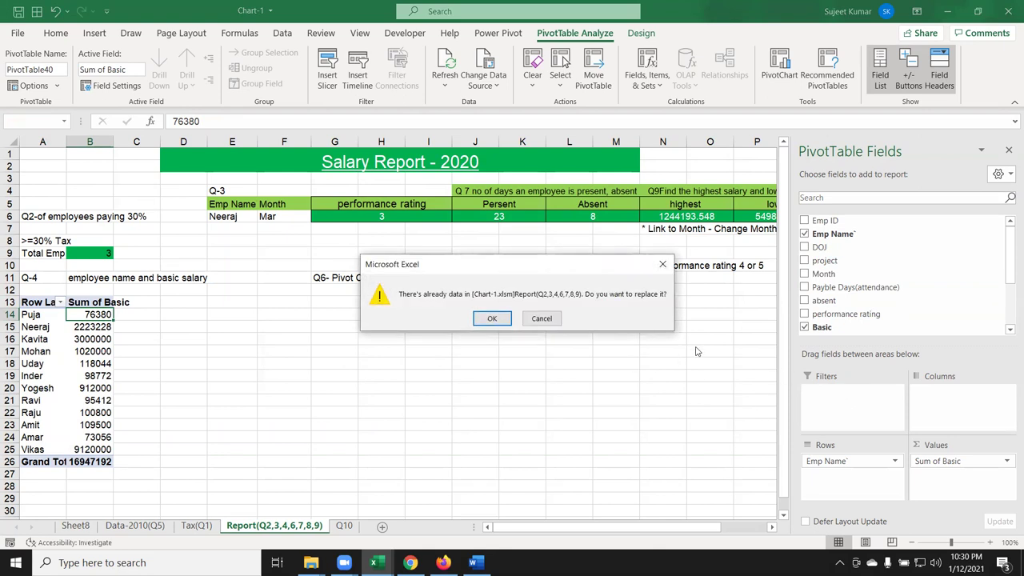
pyautogui.click(542, 318)
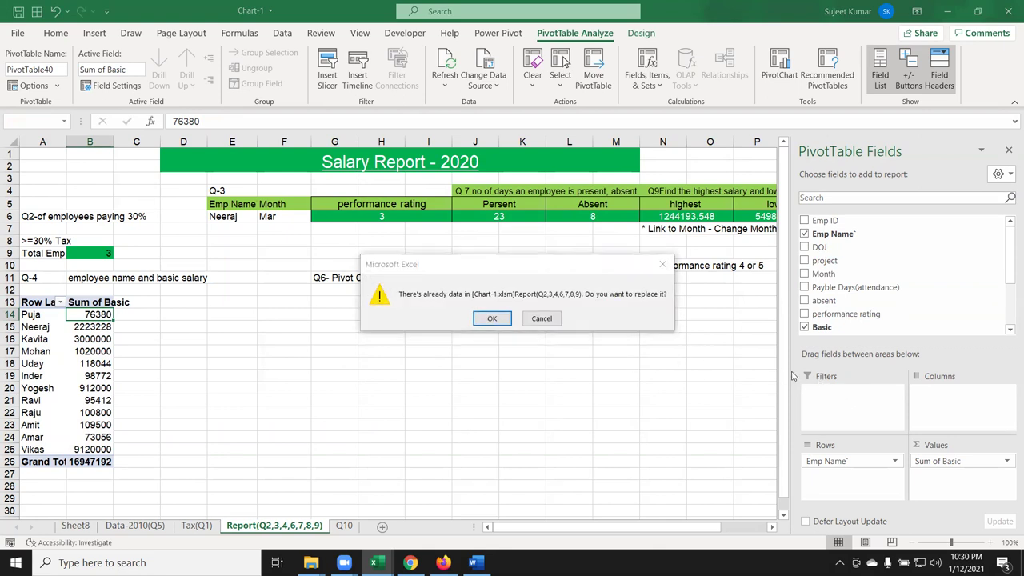
# Insert blank rows above the pivot and filter it by Month to MAR
pyautogui.click(15, 293)
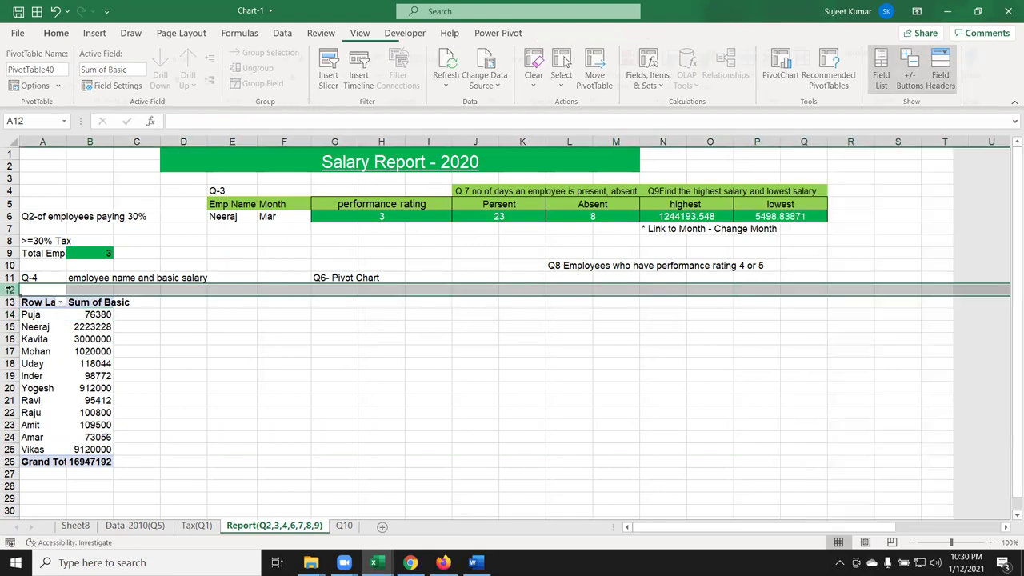
pyautogui.hotkey('ctrl', '+')
pyautogui.hotkey('ctrl', '+')
pyautogui.hotkey('ctrl', '+')
pyautogui.click(54, 396)
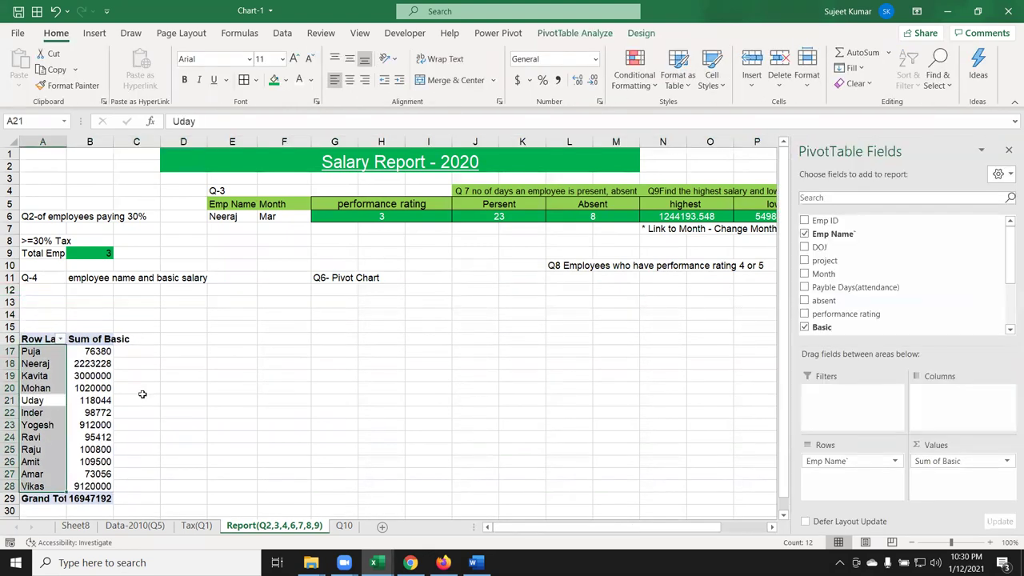
pyautogui.moveTo(824, 274); pyautogui.dragTo(850, 396)
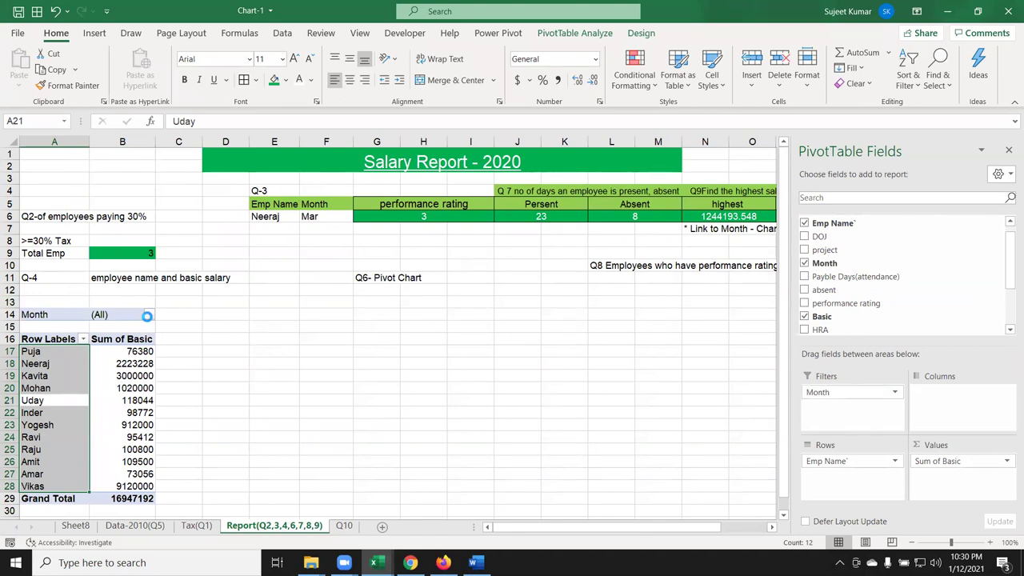
pyautogui.click(148, 314)
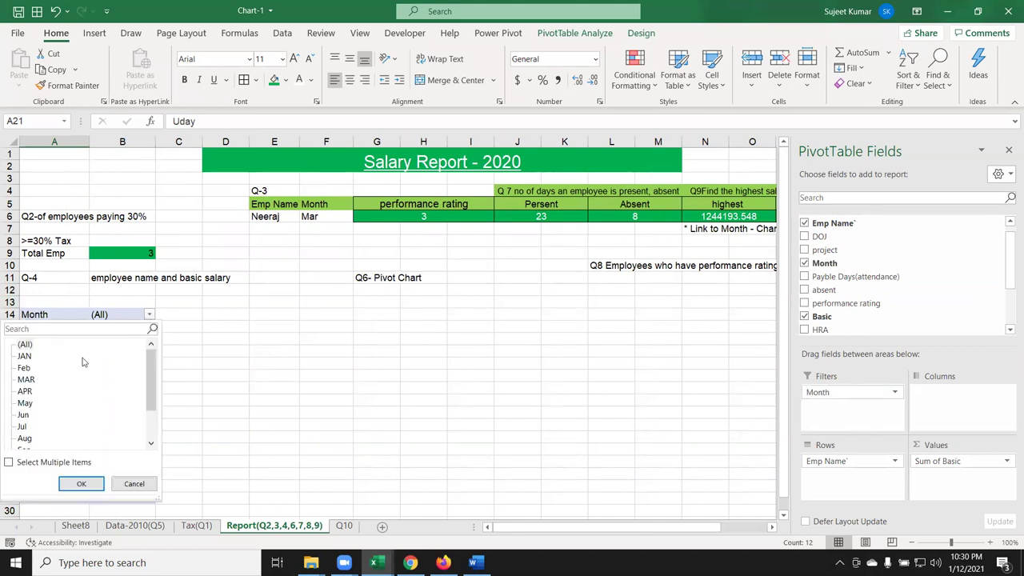
pyautogui.click(25, 391)
pyautogui.click(26, 379)
pyautogui.click(87, 484)
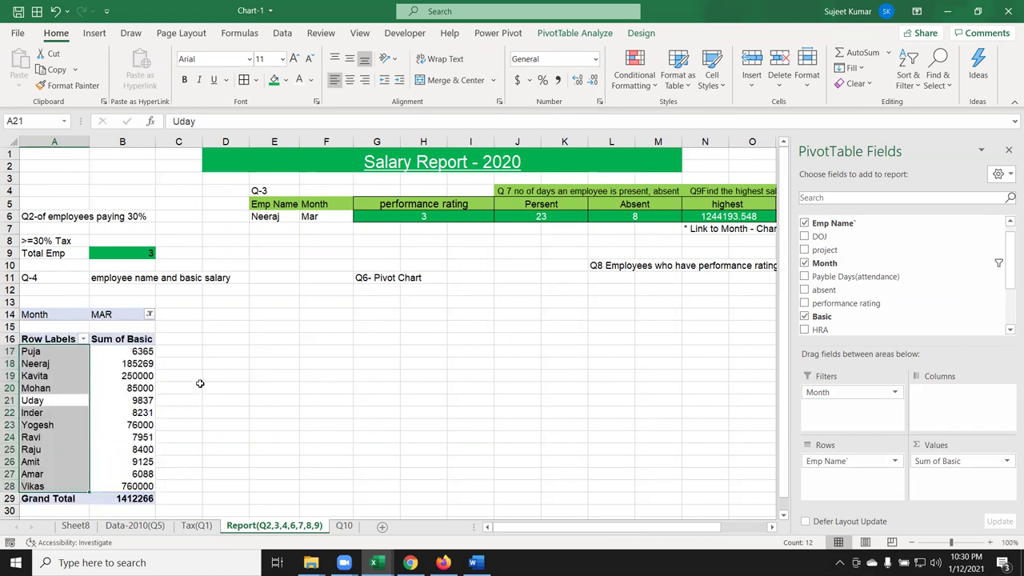
pyautogui.click(200, 378)
pyautogui.click(96, 367)
# Rename the pivot headers from Row Labels and Sum of Basic to Name and Basic
pyautogui.click(58, 338)
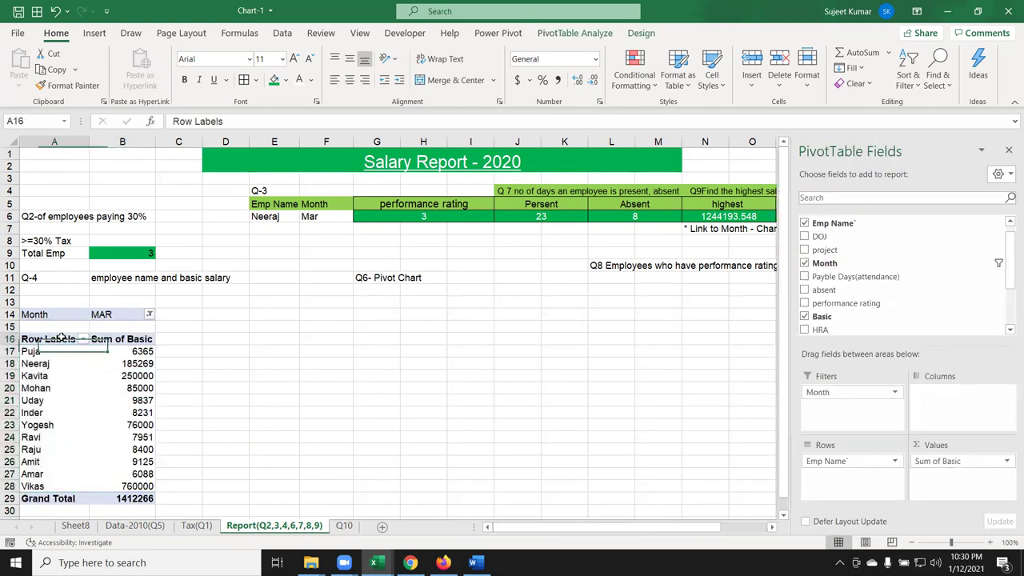
pyautogui.write('Name')
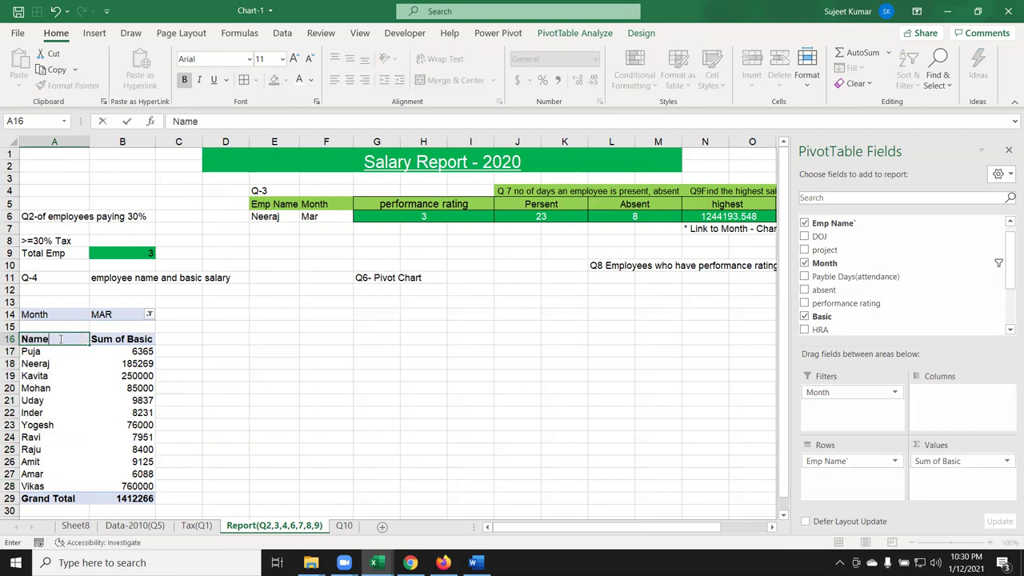
pyautogui.press('Return')
pyautogui.press('Up')
pyautogui.press('Right')
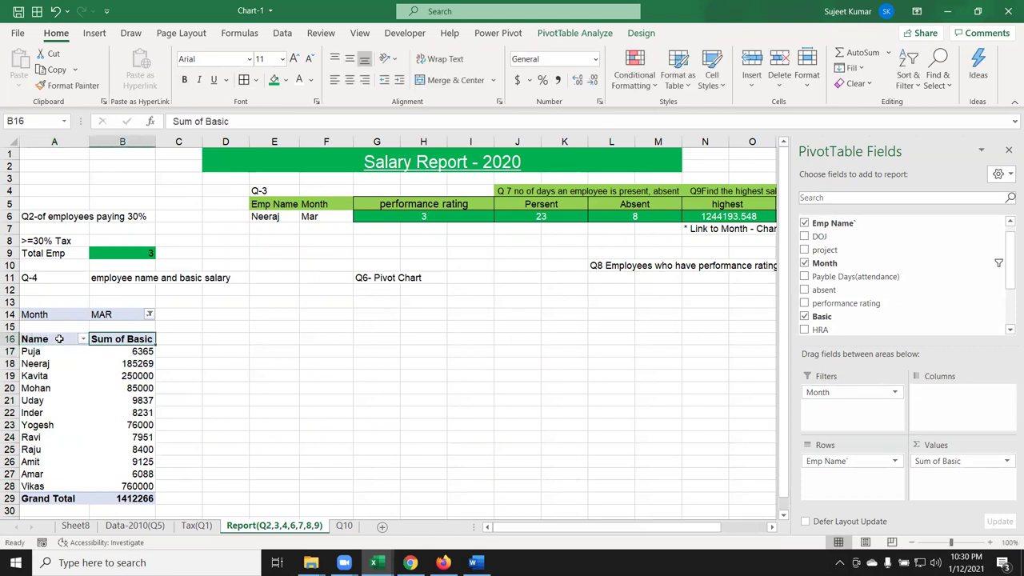
pyautogui.moveTo(197, 122); pyautogui.dragTo(173, 122)
pyautogui.press('BackSpace')
pyautogui.press('Return')
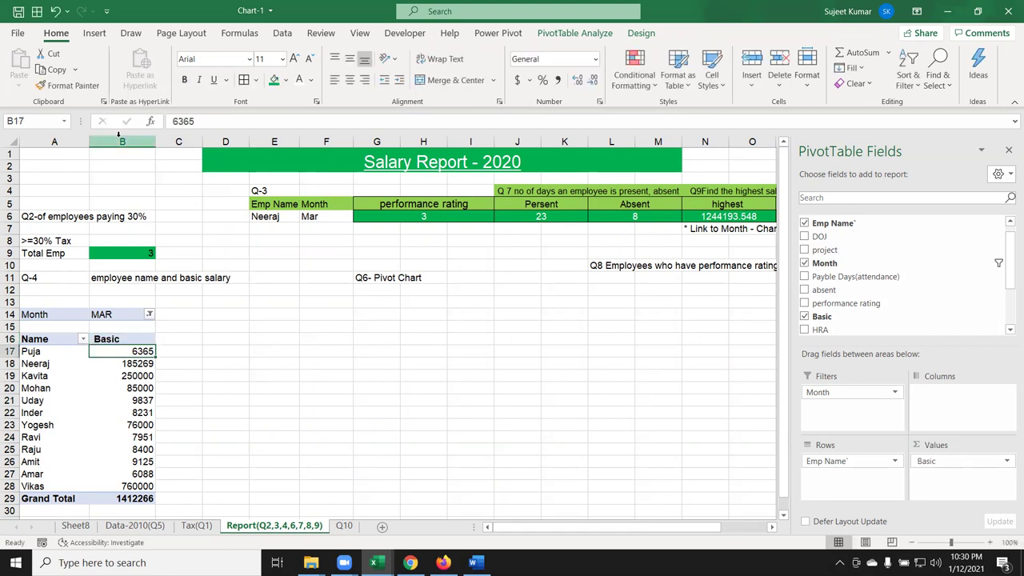
# Insert a clustered column pivot chart of MAR basic salaries and place it beside the pivot
pyautogui.click(71, 363)
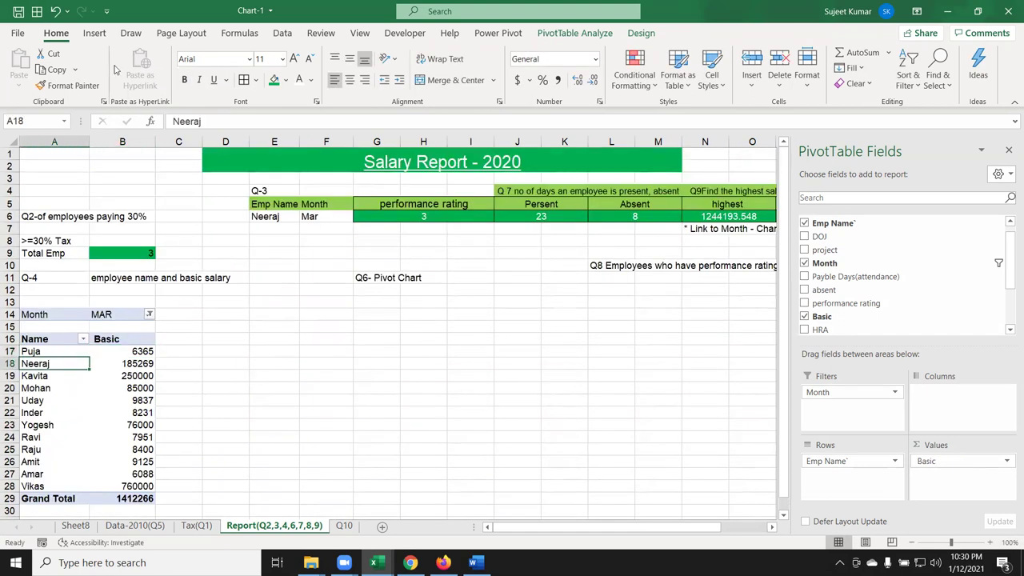
pyautogui.click(96, 34)
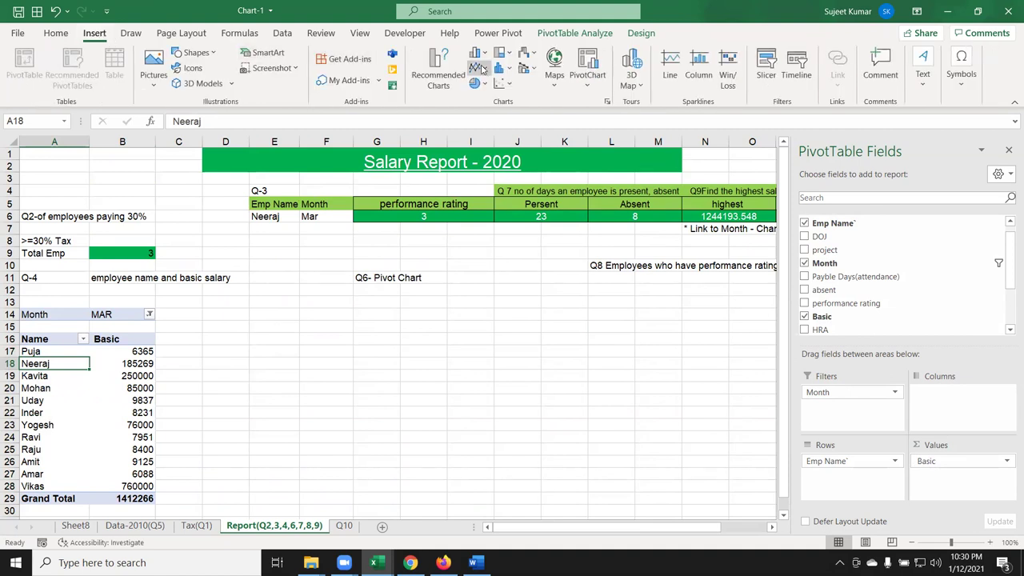
pyautogui.click(485, 54)
pyautogui.click(485, 93)
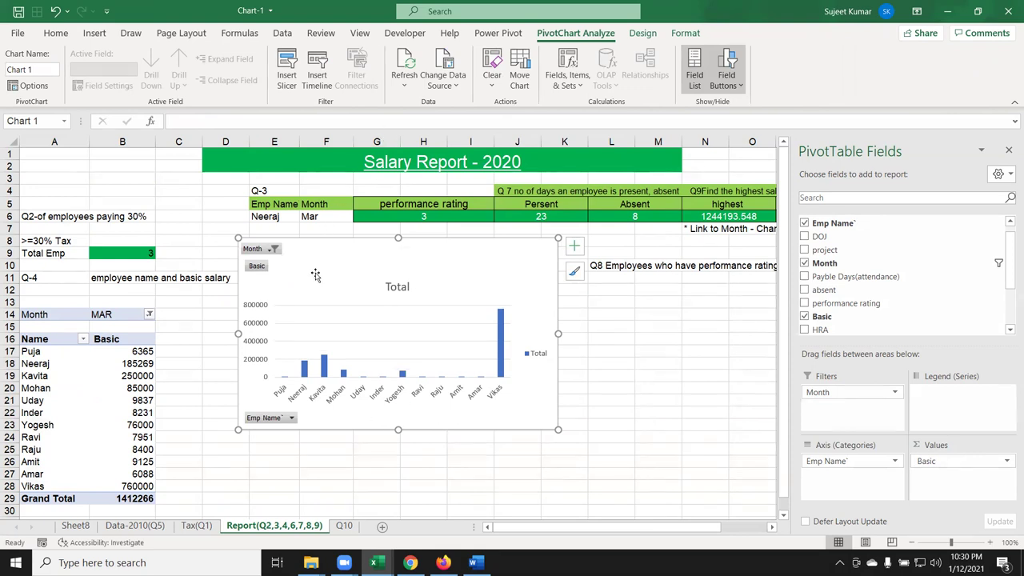
pyautogui.moveTo(315, 273); pyautogui.dragTo(244, 335)
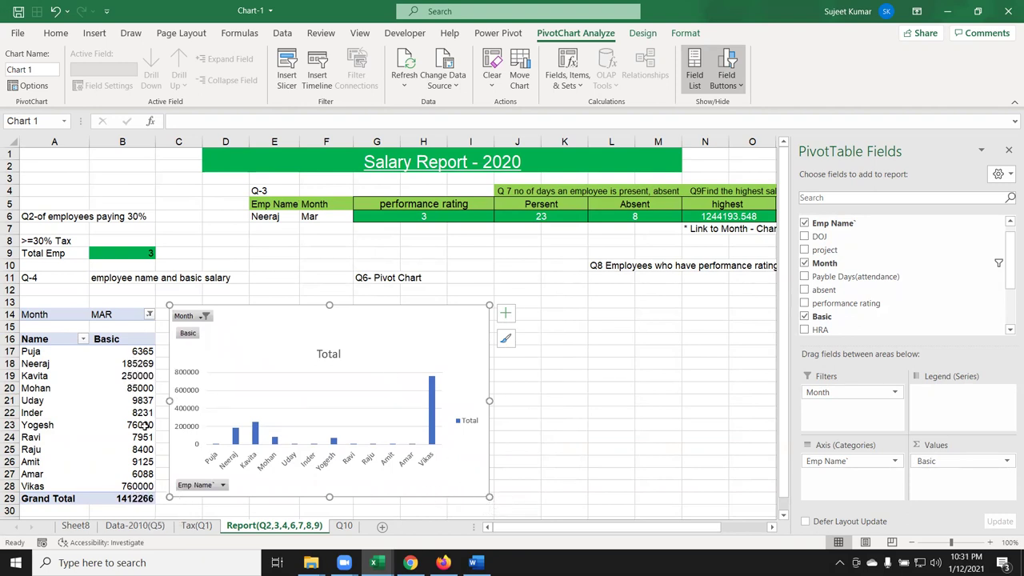
pyautogui.click(140, 488)
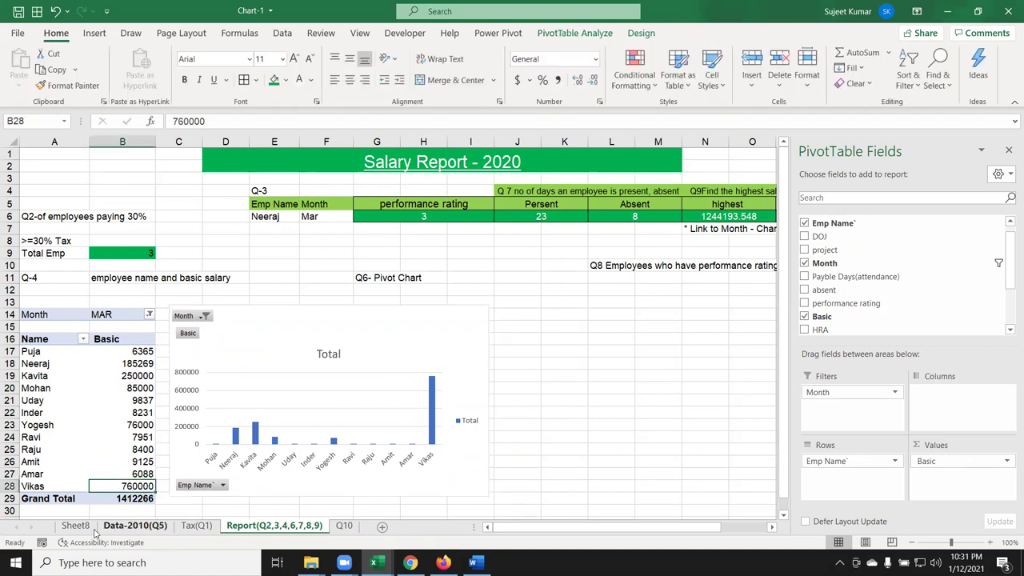
# Correct cell I13 on Data-2010(Q5) from 760000 to 76000
pyautogui.click(88, 528)
pyautogui.click(109, 529)
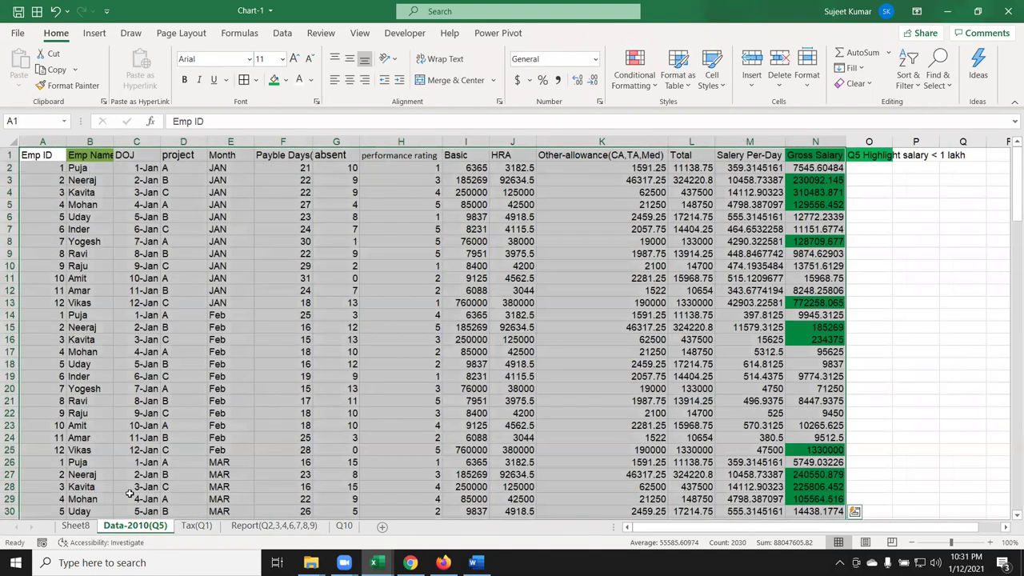
pyautogui.click(472, 303)
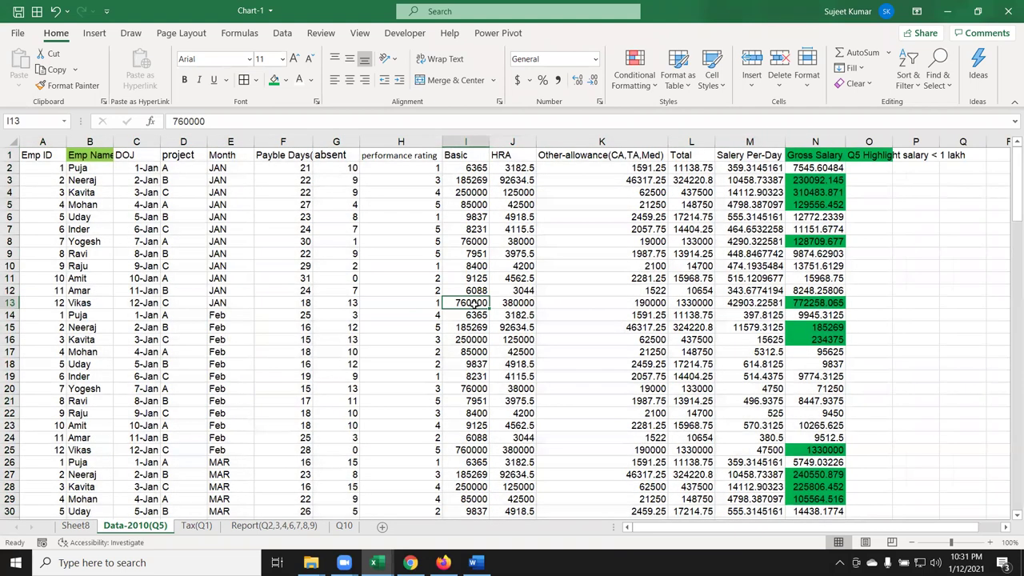
pyautogui.doubleClick(471, 302)
pyautogui.press('BackSpace')
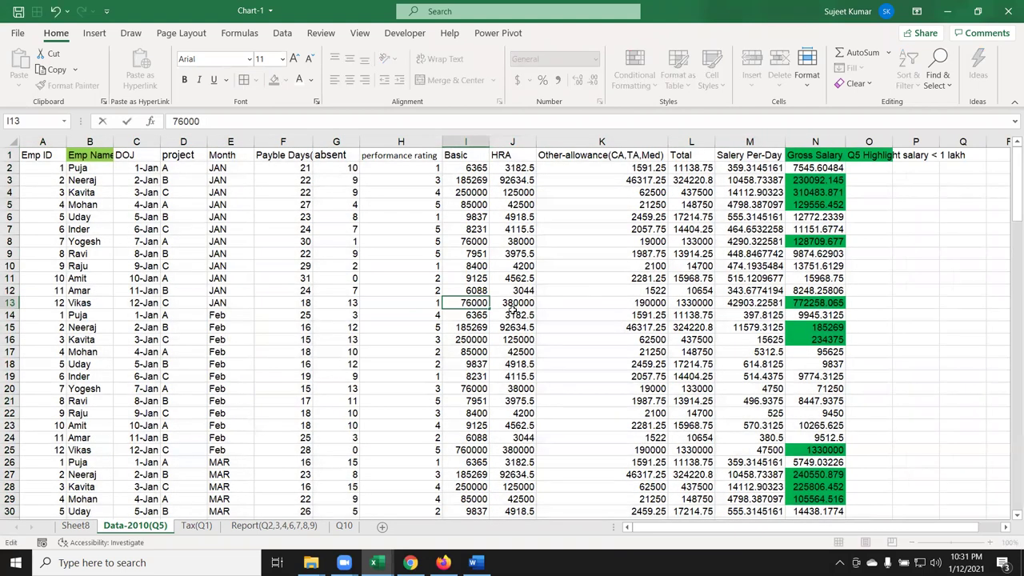
pyautogui.press('Return')
pyautogui.press('Up')
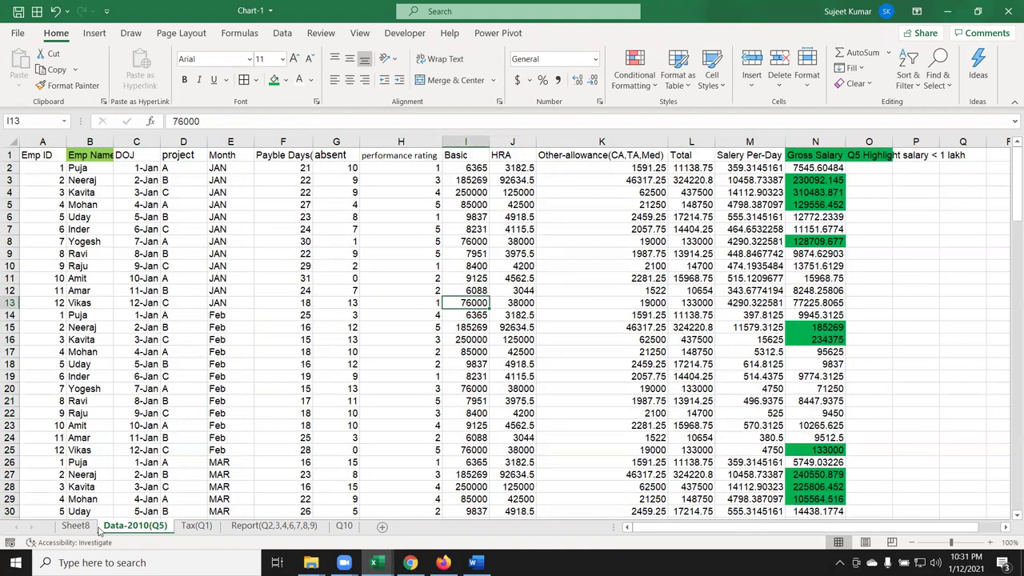
# Refresh the Report pivot so its MAR total becomes 728266
pyautogui.click(274, 525)
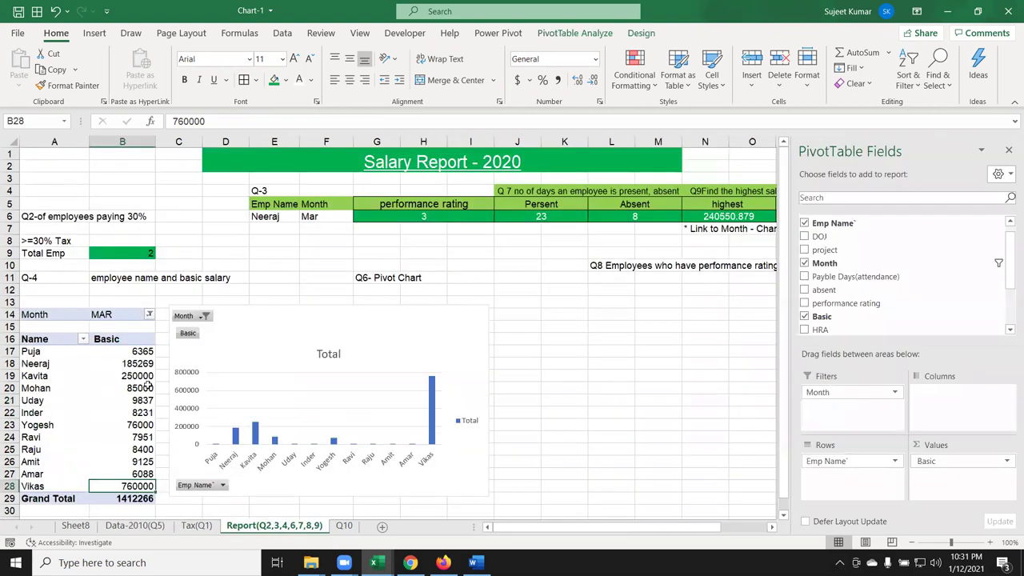
pyautogui.rightClick(138, 387)
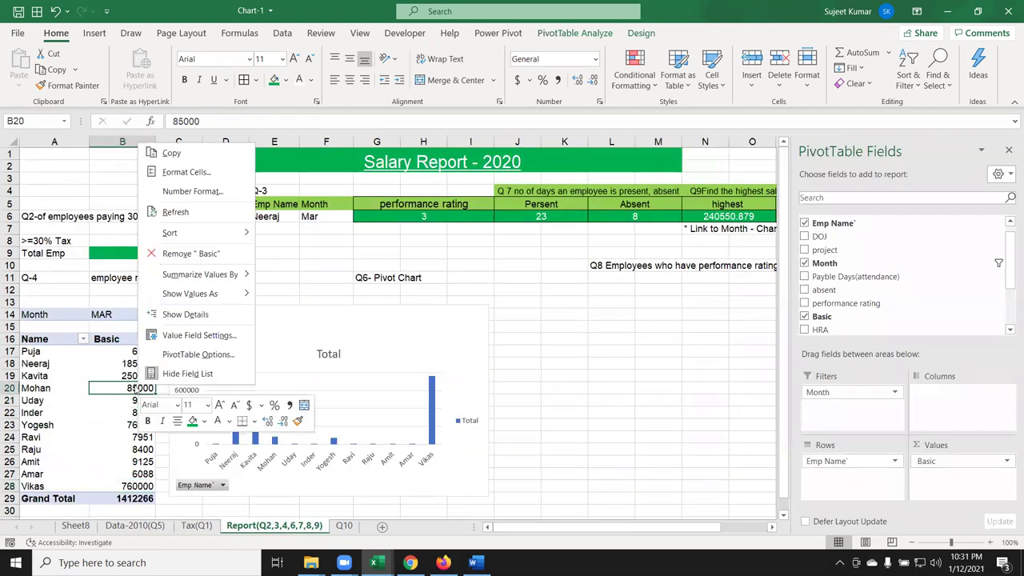
pyautogui.click(176, 212)
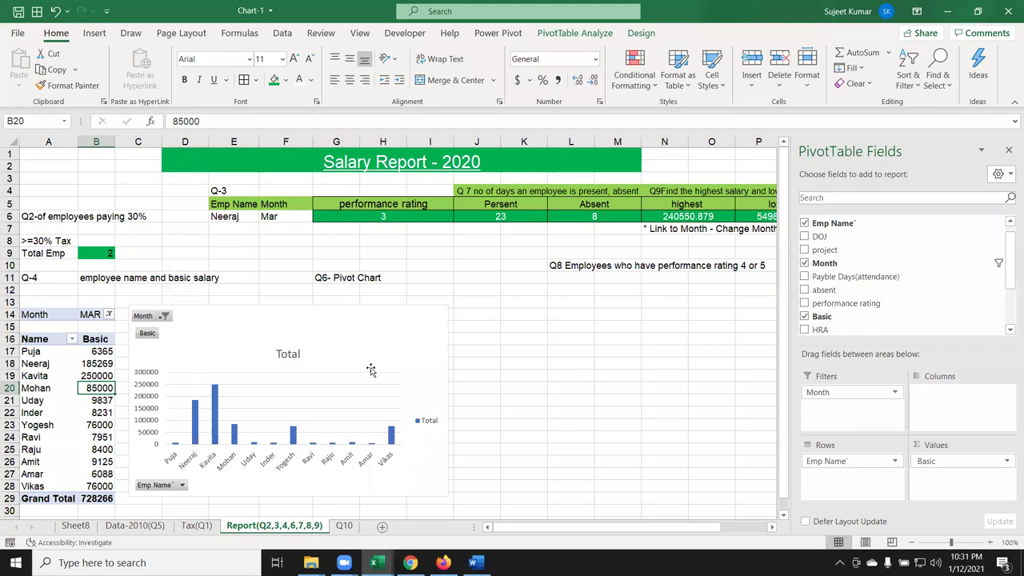
pyautogui.click(353, 345)
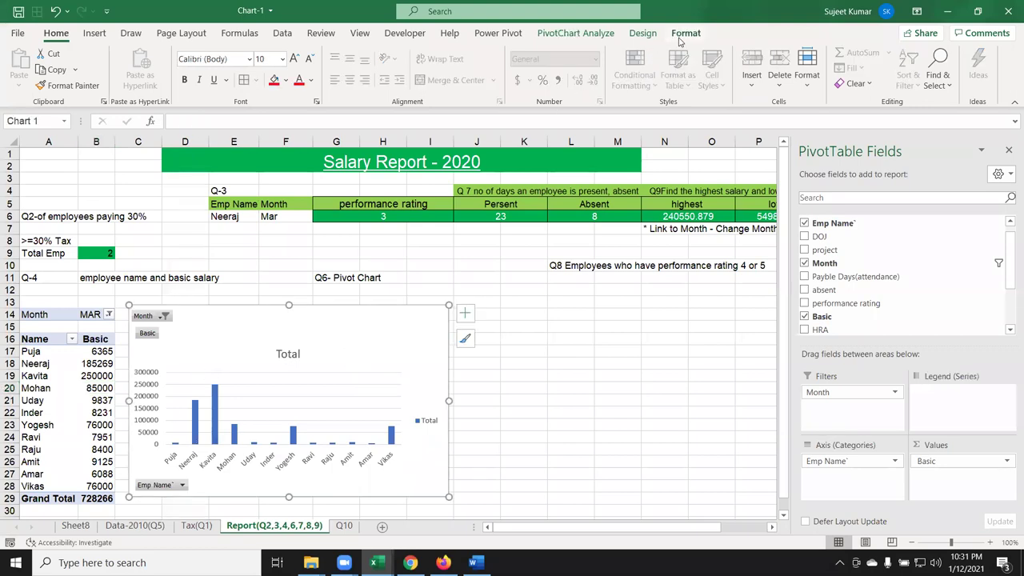
# Apply chart Style 13 to the pivot chart
pyautogui.click(645, 36)
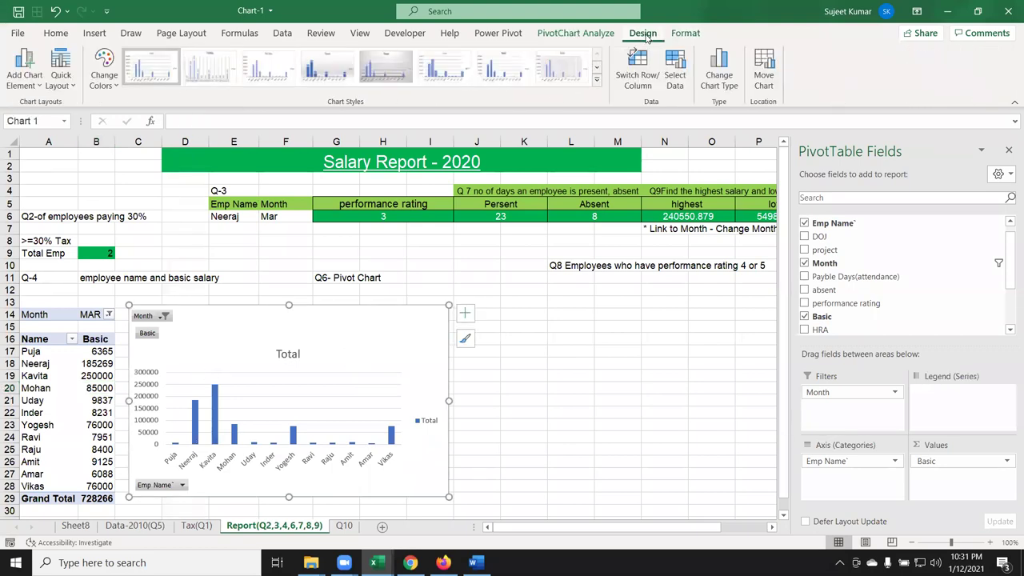
pyautogui.click(596, 80)
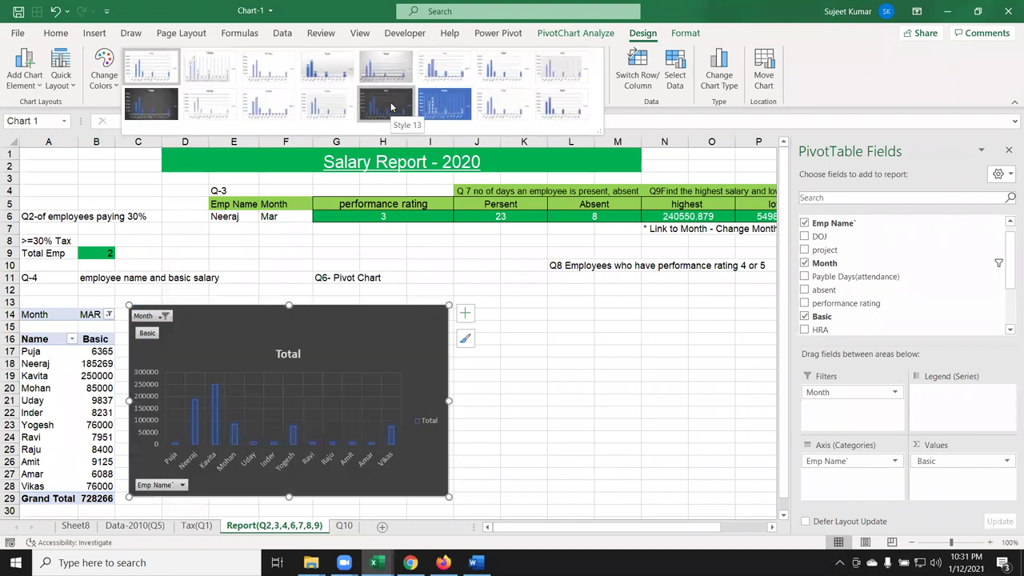
pyautogui.click(391, 107)
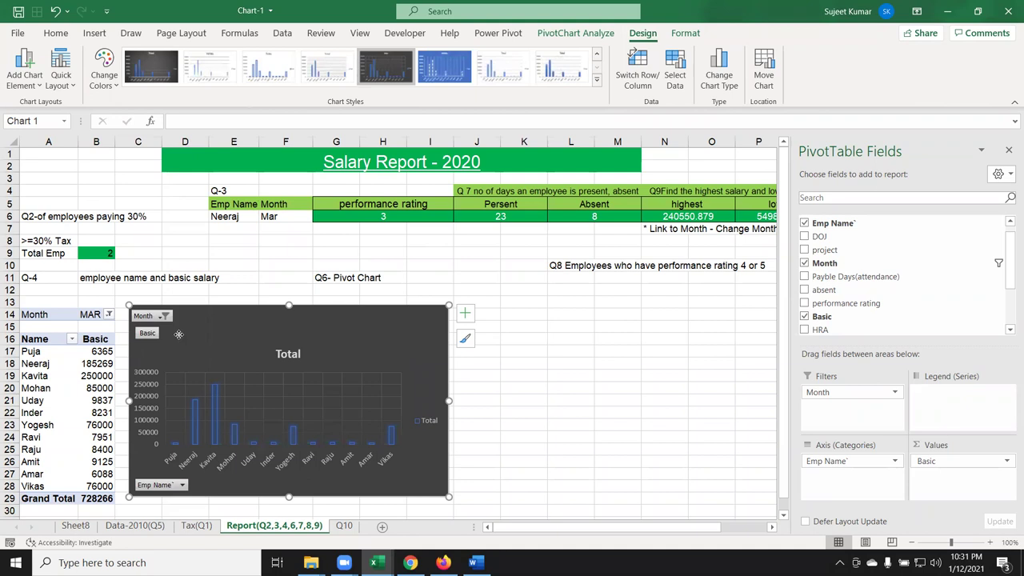
# Reposition the pivot chart over the pivot table and select its Total legend
pyautogui.moveTo(179, 335); pyautogui.dragTo(169, 332)
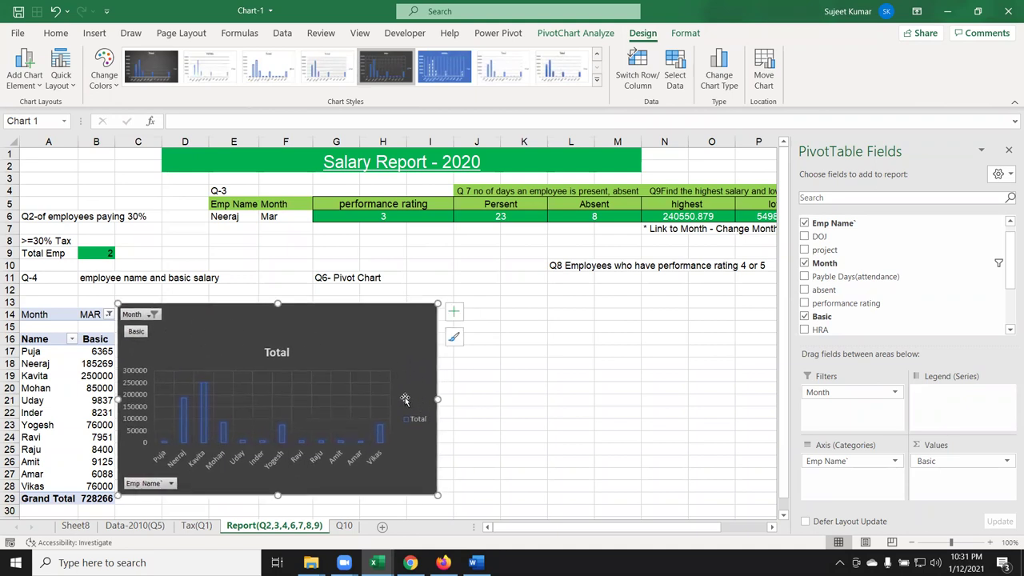
pyautogui.moveTo(302, 325); pyautogui.dragTo(200, 348)
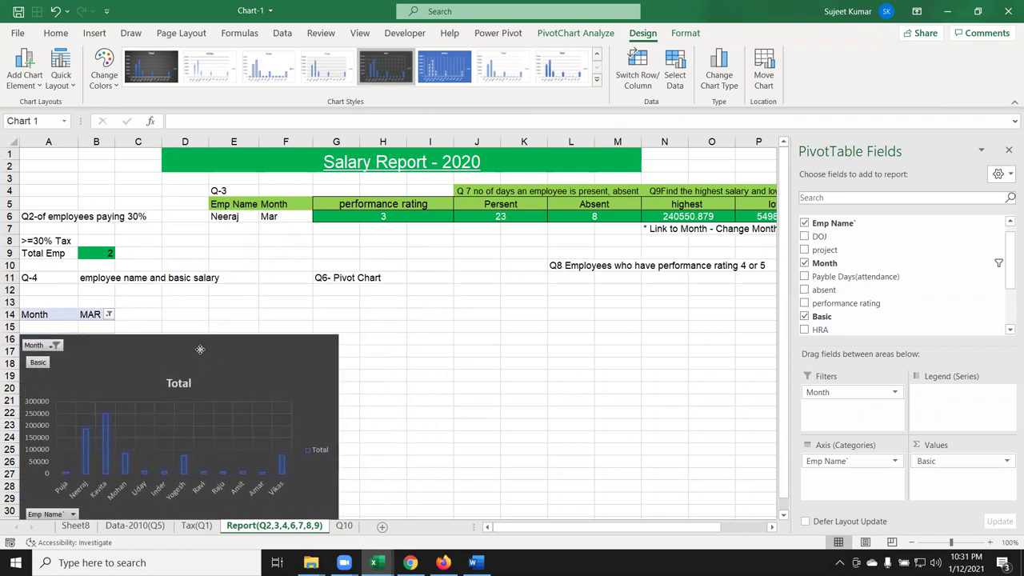
pyautogui.moveTo(200, 348); pyautogui.dragTo(207, 356)
pyautogui.click(450, 350)
pyautogui.click(329, 445)
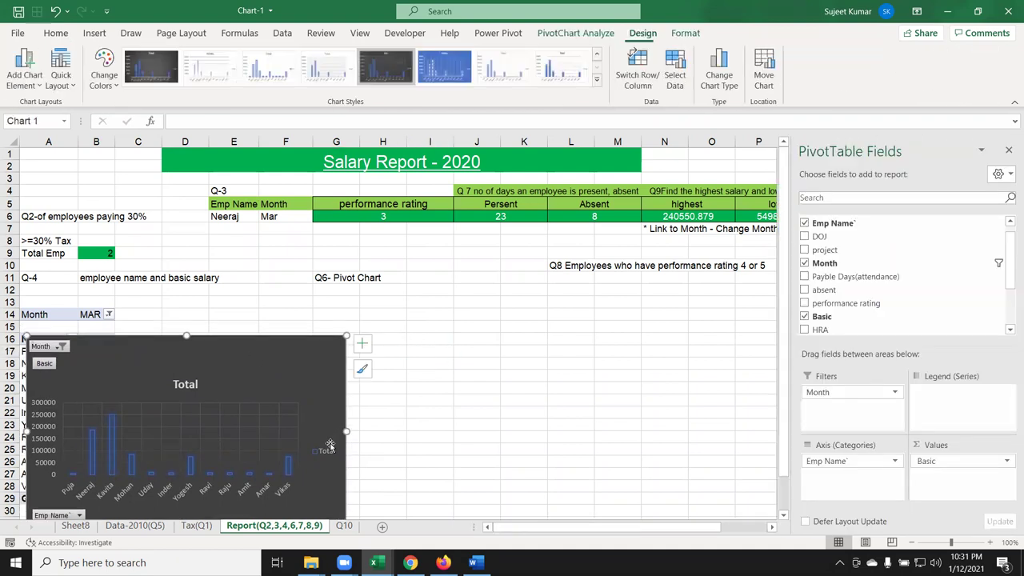
pyautogui.moveTo(293, 361); pyautogui.dragTo(287, 359)
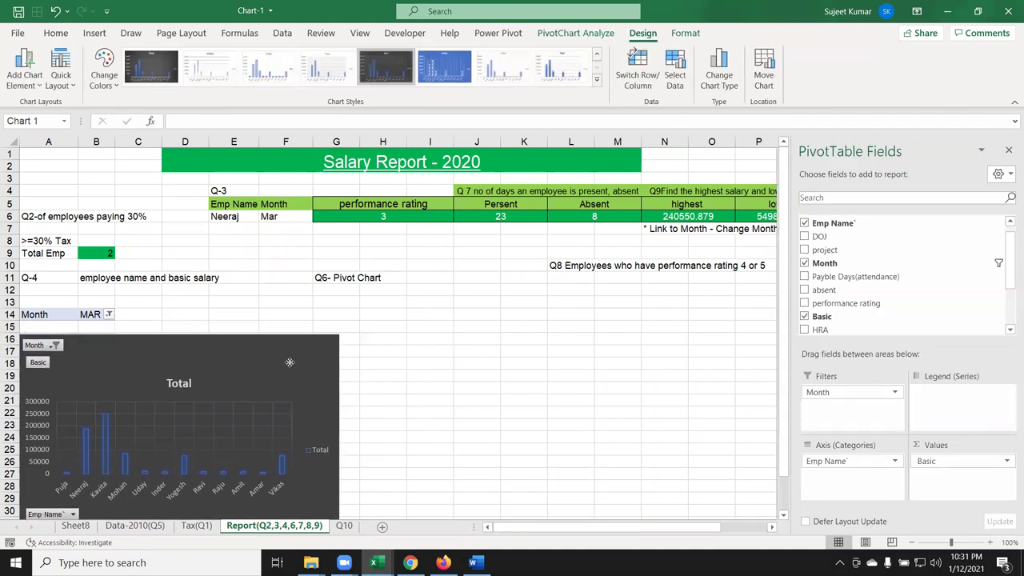
pyautogui.click(310, 450)
# Delete the Total legend and retitle the chart 'Basic Salary'
pyautogui.press('Delete')
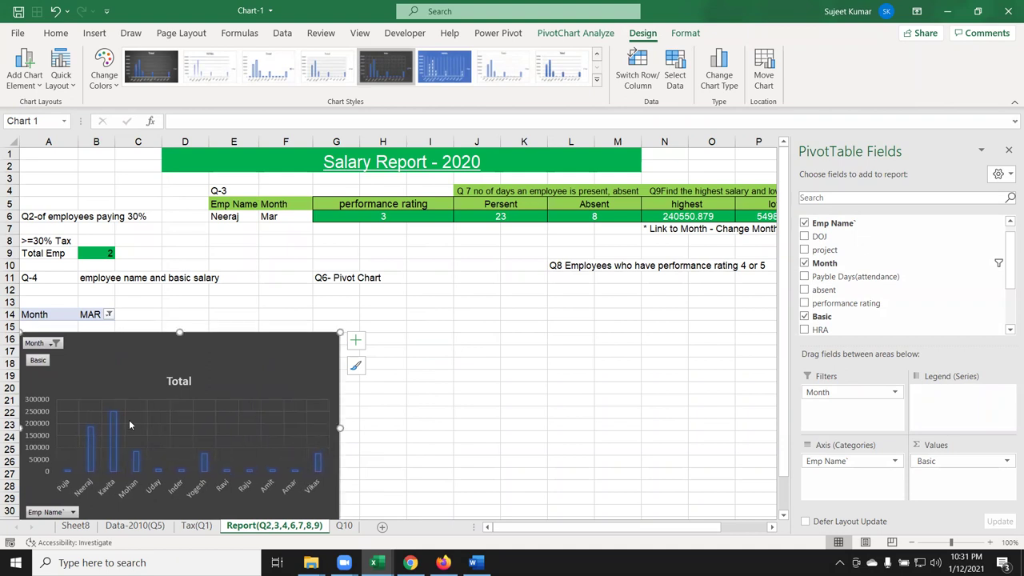
pyautogui.doubleClick(182, 380)
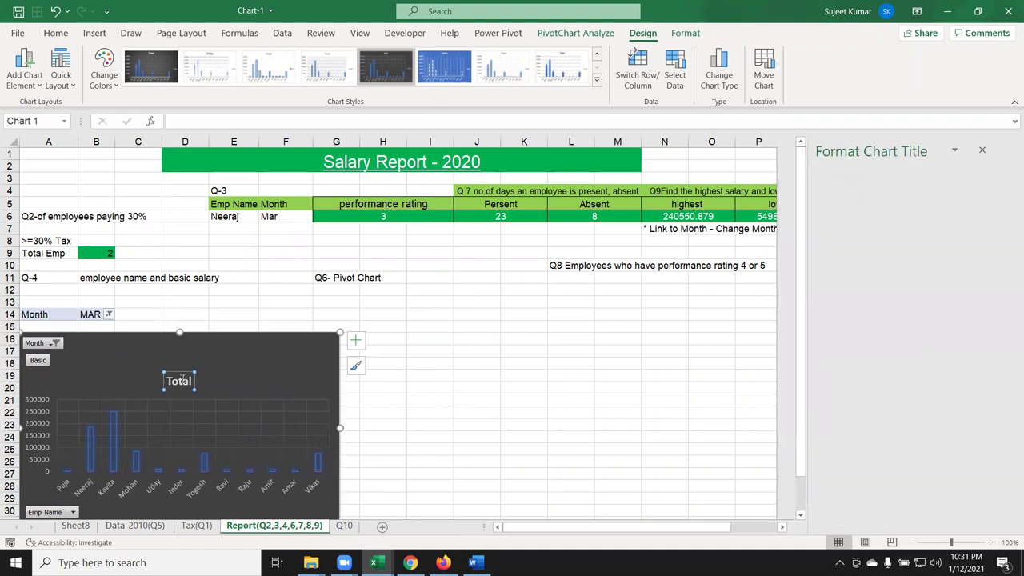
pyautogui.write('Basic Salary')
pyautogui.click(352, 378)
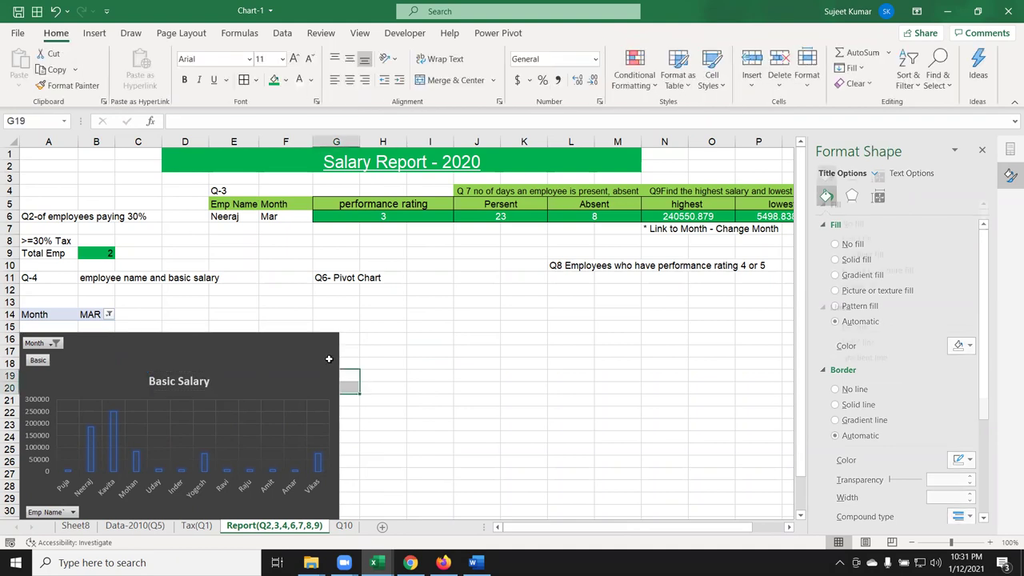
# Make the pivot chart narrower and nudge it up slightly
pyautogui.click(338, 332)
pyautogui.moveTo(337, 333); pyautogui.dragTo(298, 333)
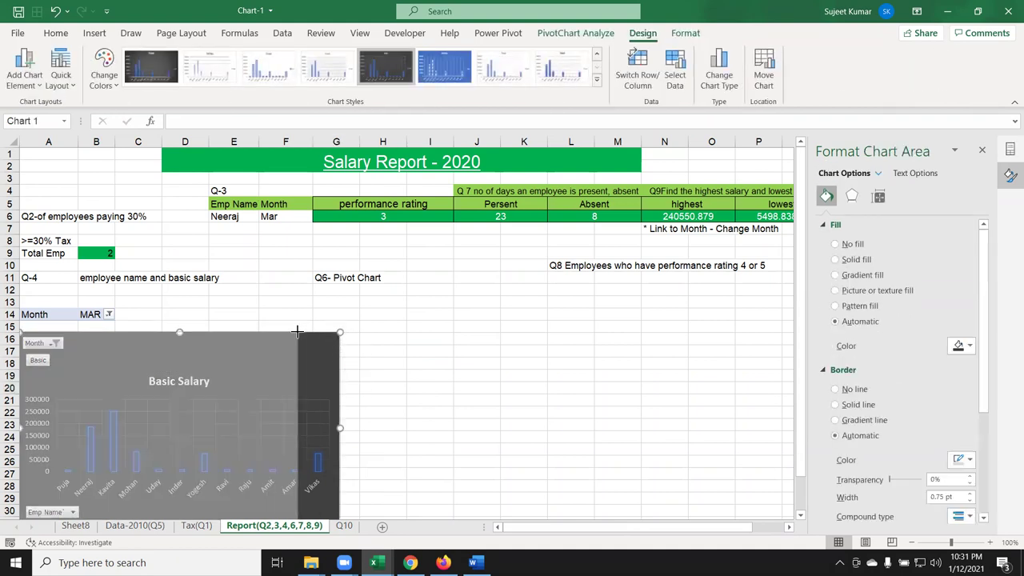
pyautogui.click(401, 358)
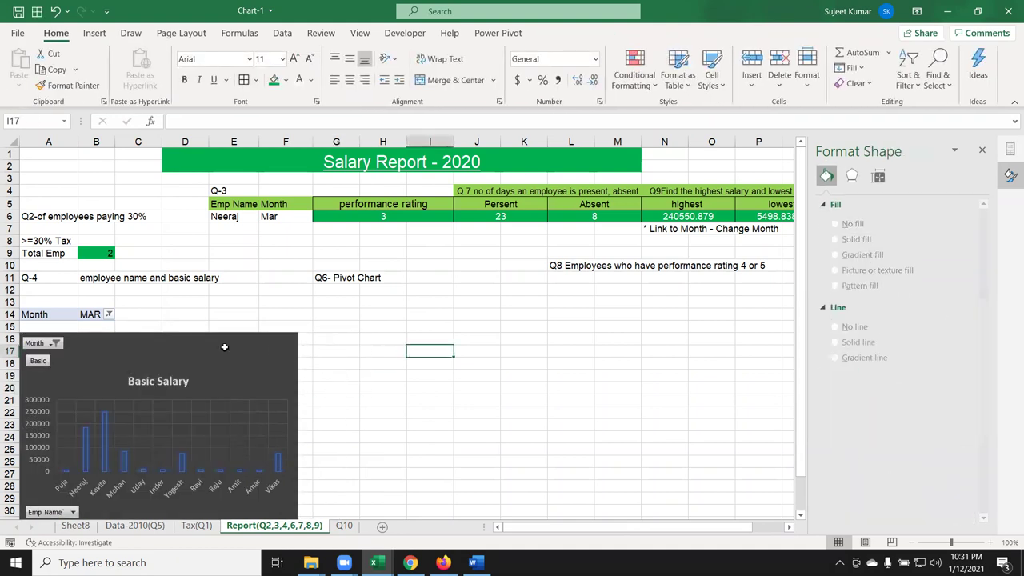
pyautogui.click(197, 349)
pyautogui.moveTo(197, 349); pyautogui.dragTo(197, 342)
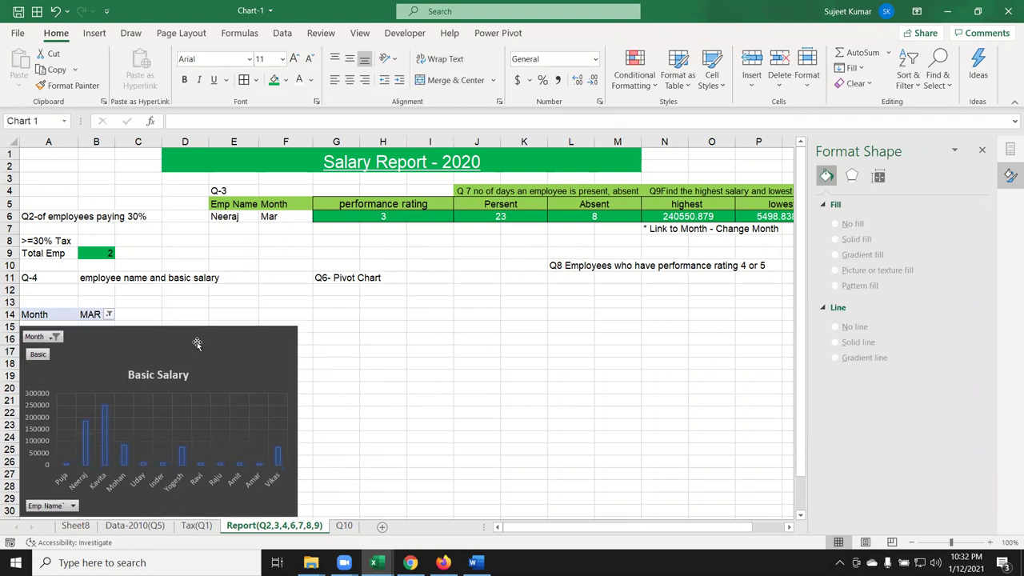
pyautogui.click(368, 340)
# Apply a thick outside border around the Q-4 block A11:F31
pyautogui.moveTo(32, 278)
pyautogui.mouseDown()
pyautogui.moveTo(275, 491)
pyautogui.moveTo(265, 470)
pyautogui.moveTo(264, 481)
pyautogui.mouseUp()
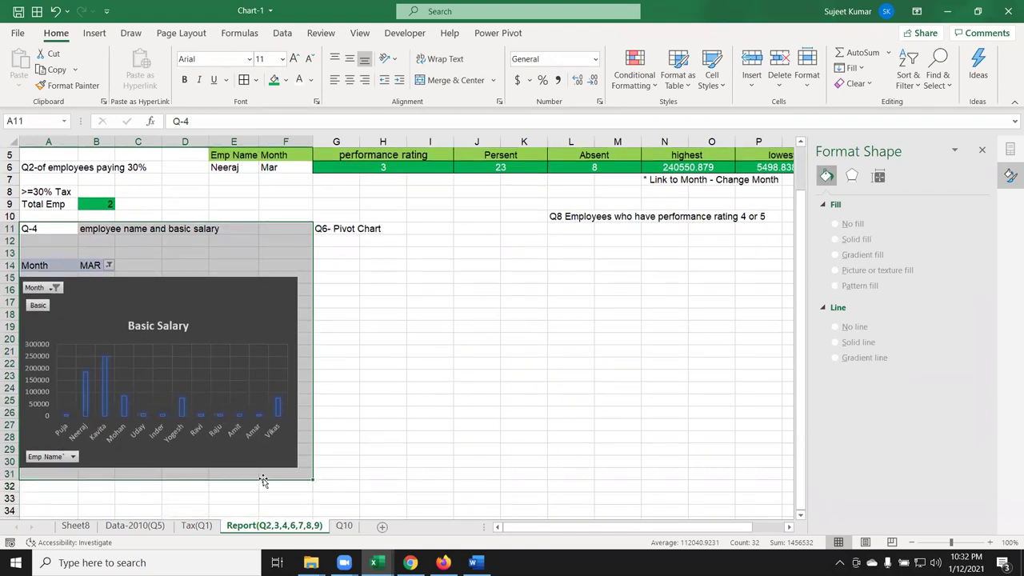
pyautogui.click(255, 79)
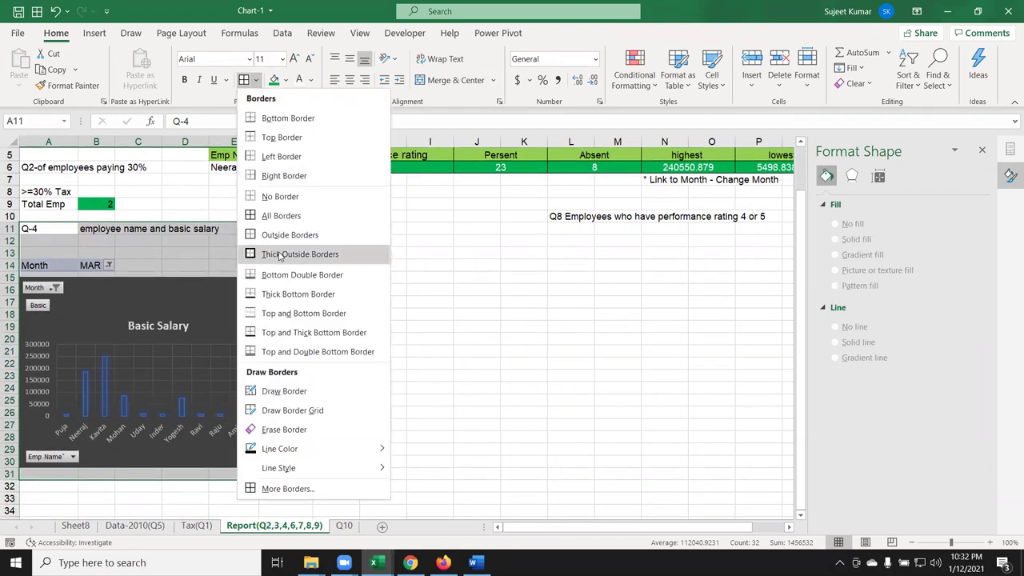
pyautogui.click(297, 322)
pyautogui.click(383, 290)
pyautogui.click(363, 233)
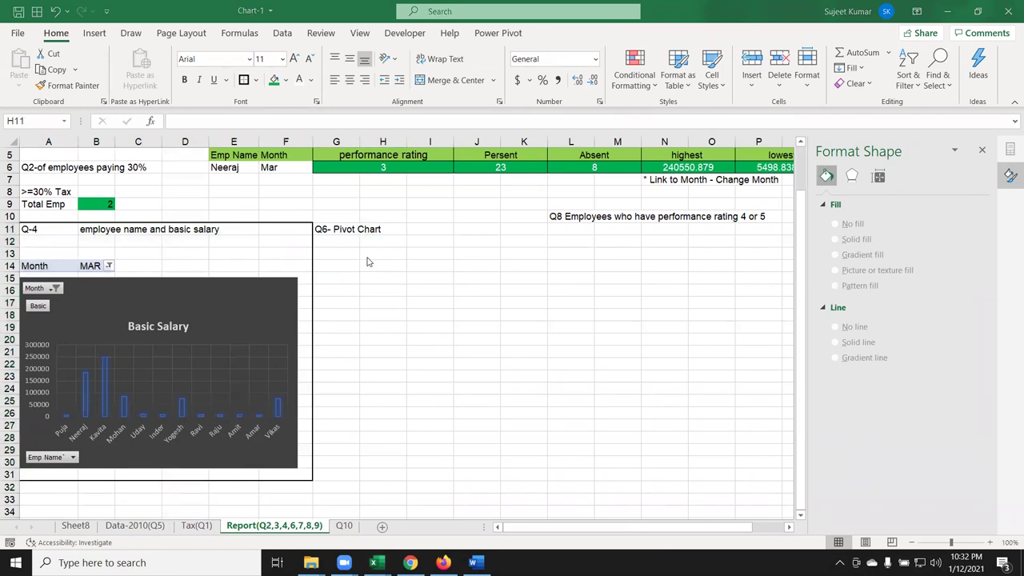
pyautogui.click(160, 526)
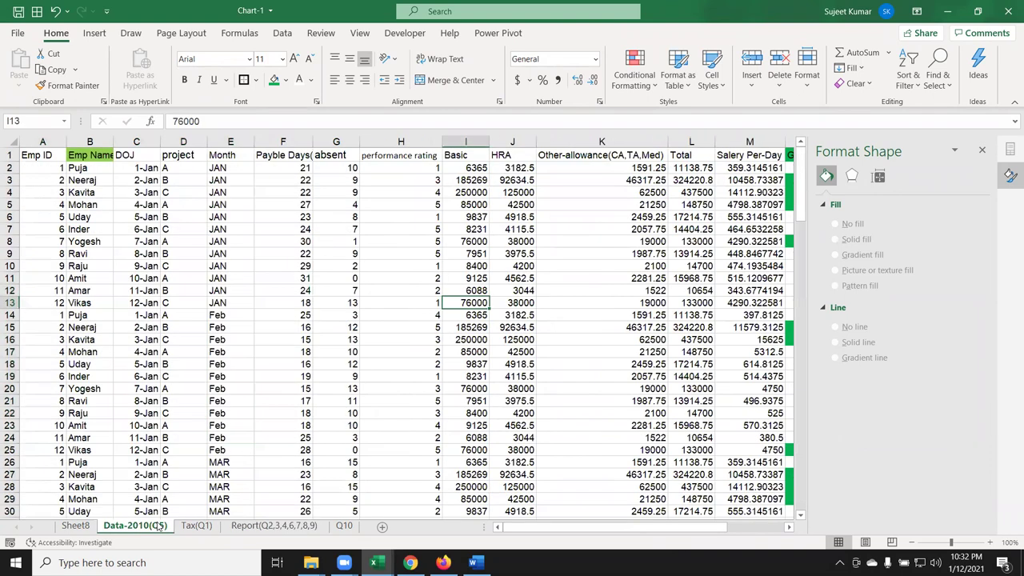
pyautogui.click(248, 527)
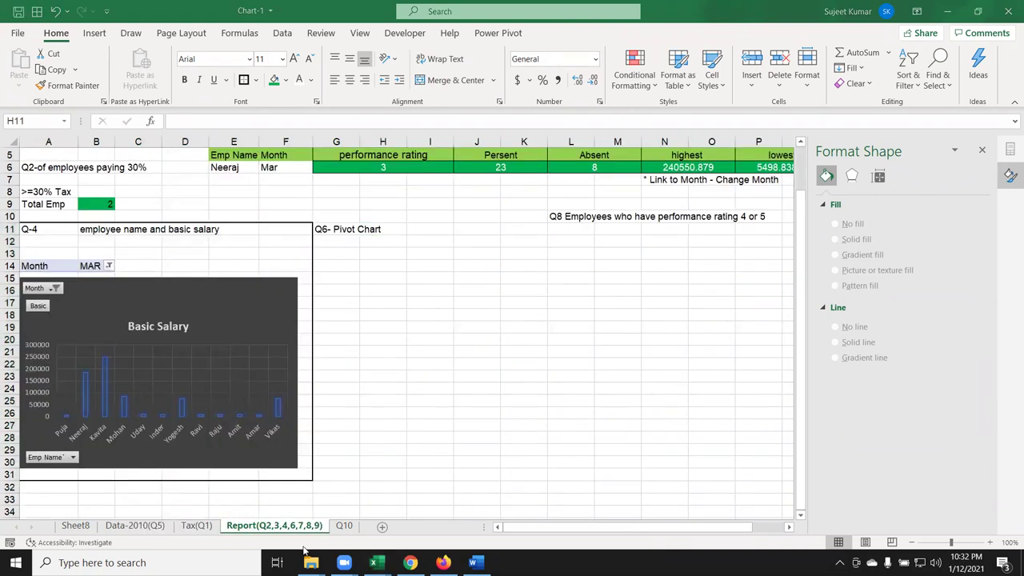
pyautogui.click(476, 562)
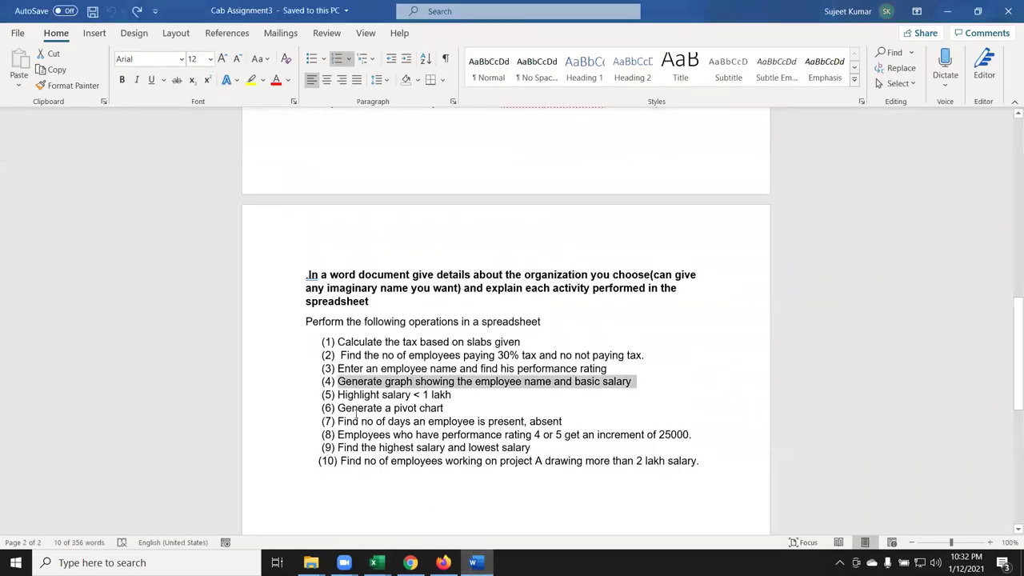
pyautogui.moveTo(353, 407); pyautogui.dragTo(444, 408)
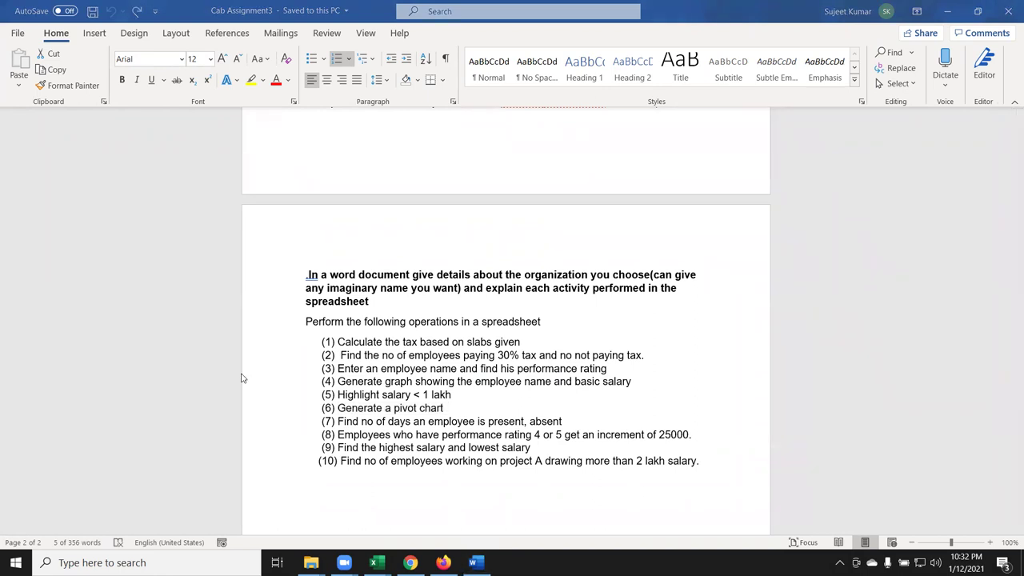
pyautogui.hotkey('alt', 'Tab')
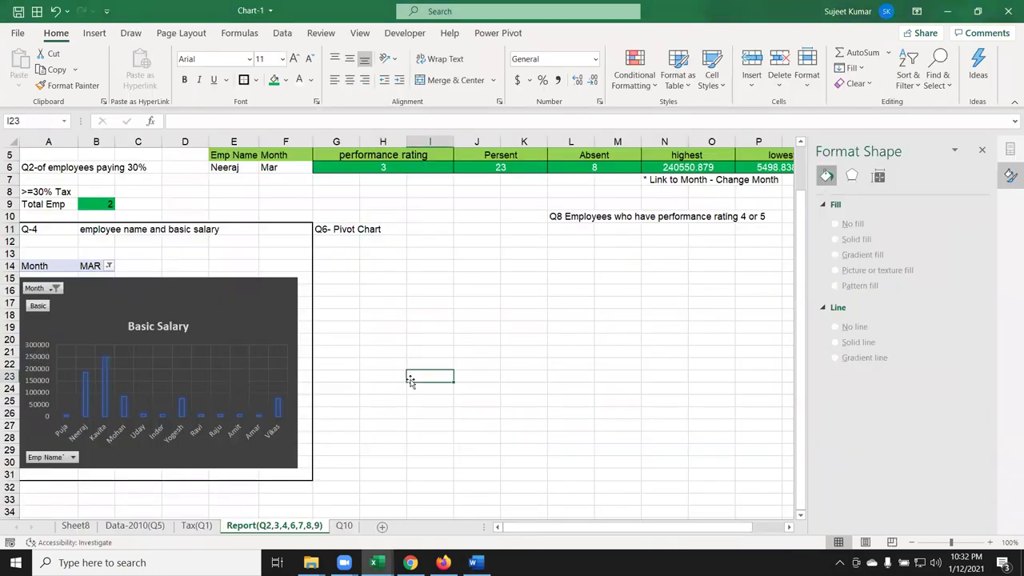
# Move the Basic Salary pivot chart beside the MAR pivot table and enlarge it so the table is uncovered
pyautogui.moveTo(234, 313)
pyautogui.mouseDown()
pyautogui.moveTo(332, 323)
pyautogui.moveTo(463, 262)
pyautogui.mouseUp()
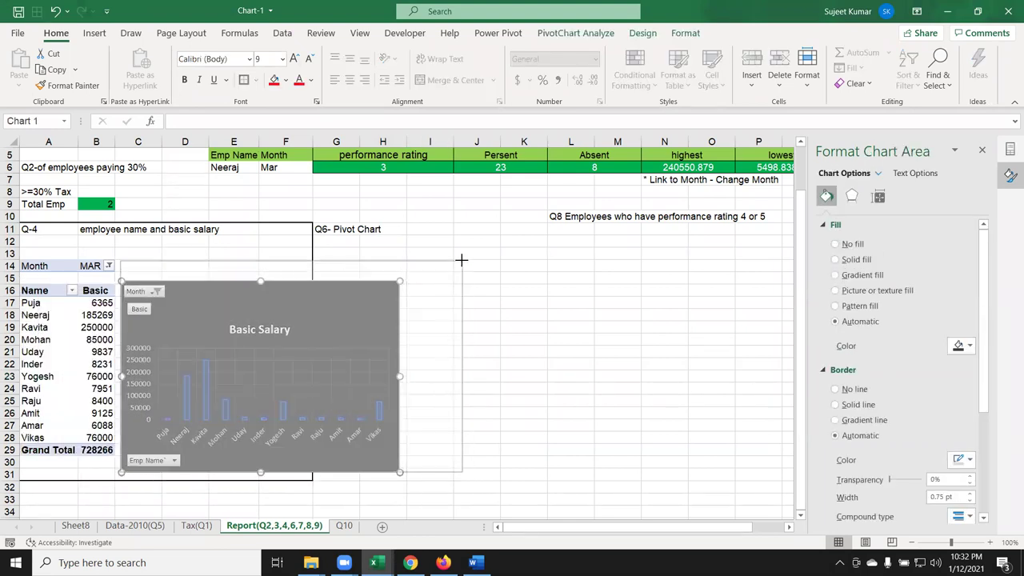
pyautogui.moveTo(364, 300); pyautogui.dragTo(368, 276)
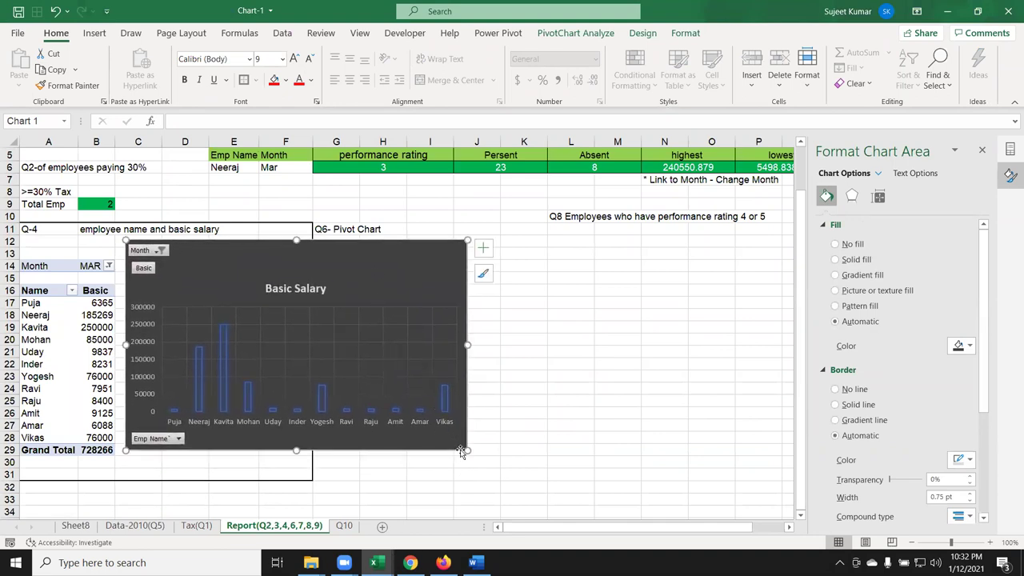
pyautogui.moveTo(401, 444); pyautogui.dragTo(393, 447)
pyautogui.click(519, 439)
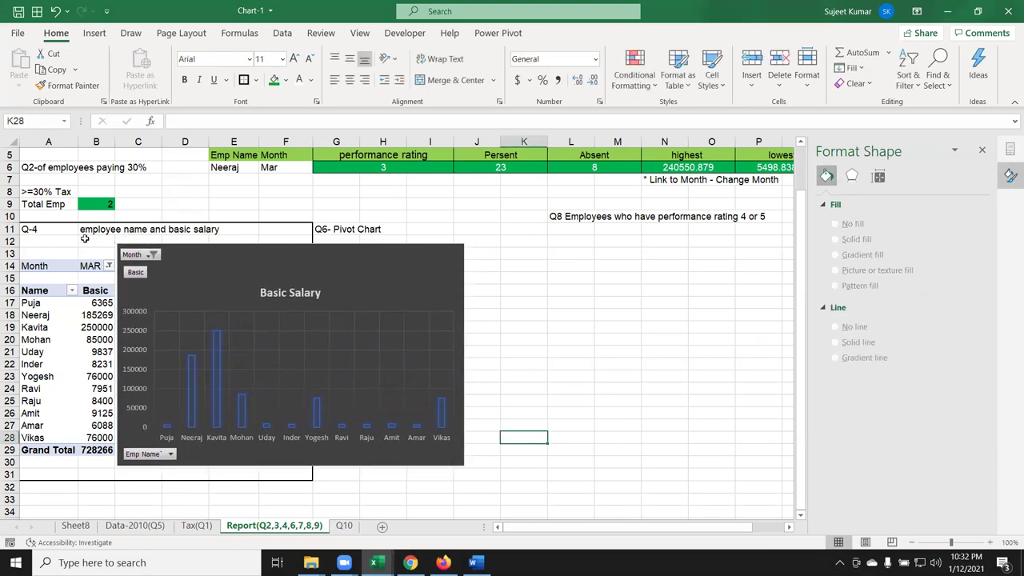
pyautogui.moveTo(193, 273); pyautogui.dragTo(194, 279)
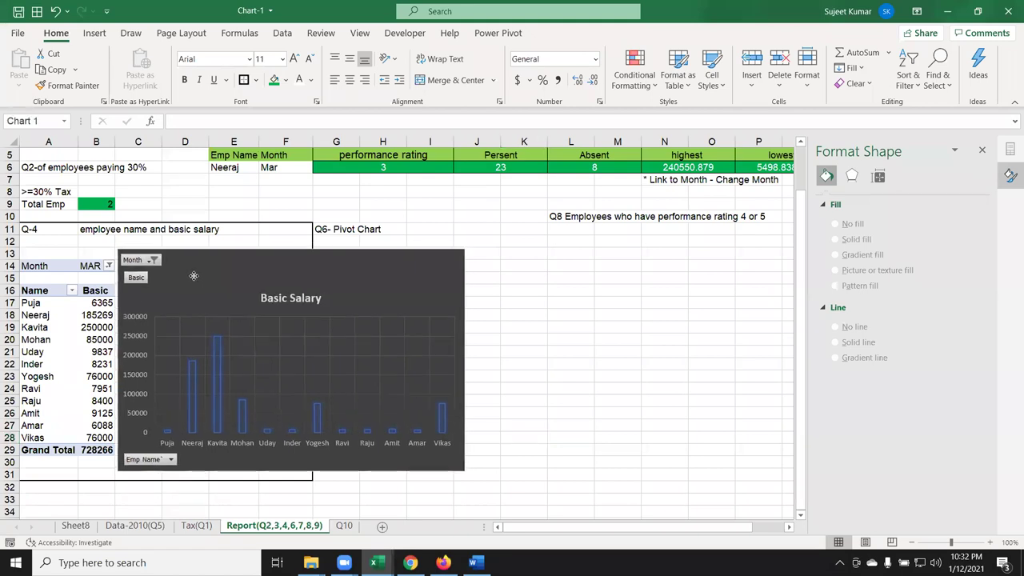
pyautogui.hotkey('alt', 'Tab')
pyautogui.hotkey('alt', 'Tab')
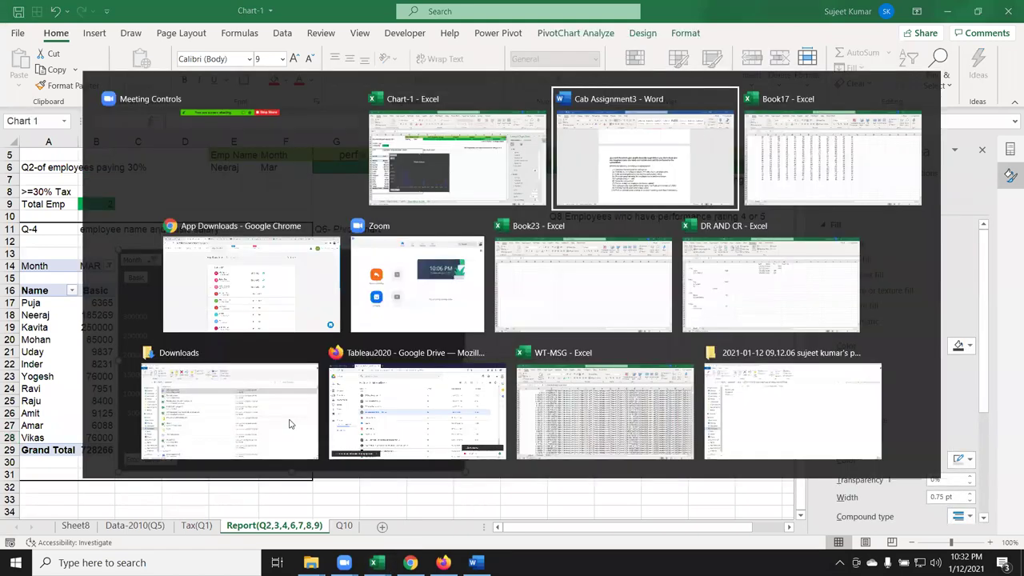
pyautogui.doubleClick(368, 421)
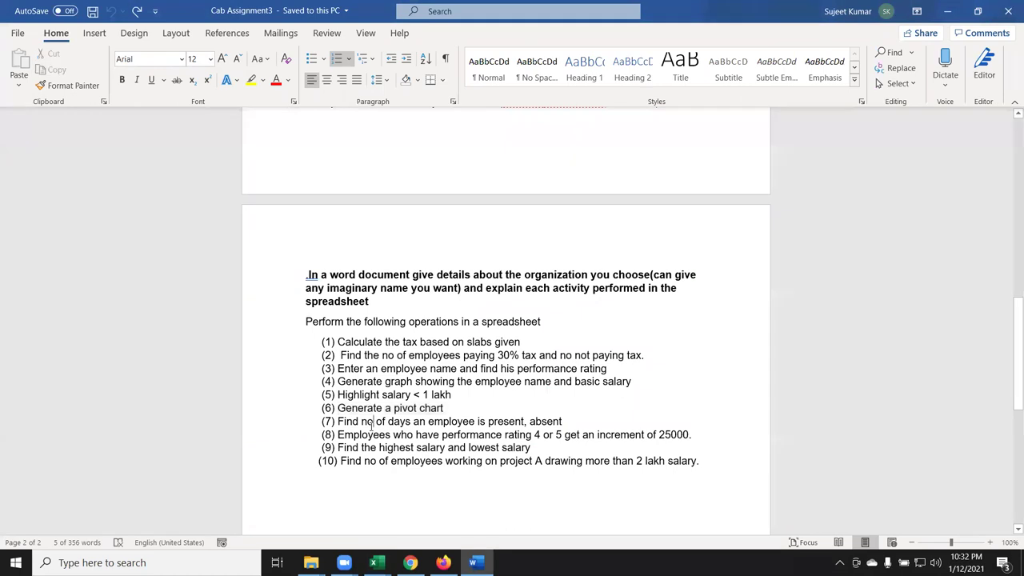
pyautogui.scroll(-2, 280, 444)
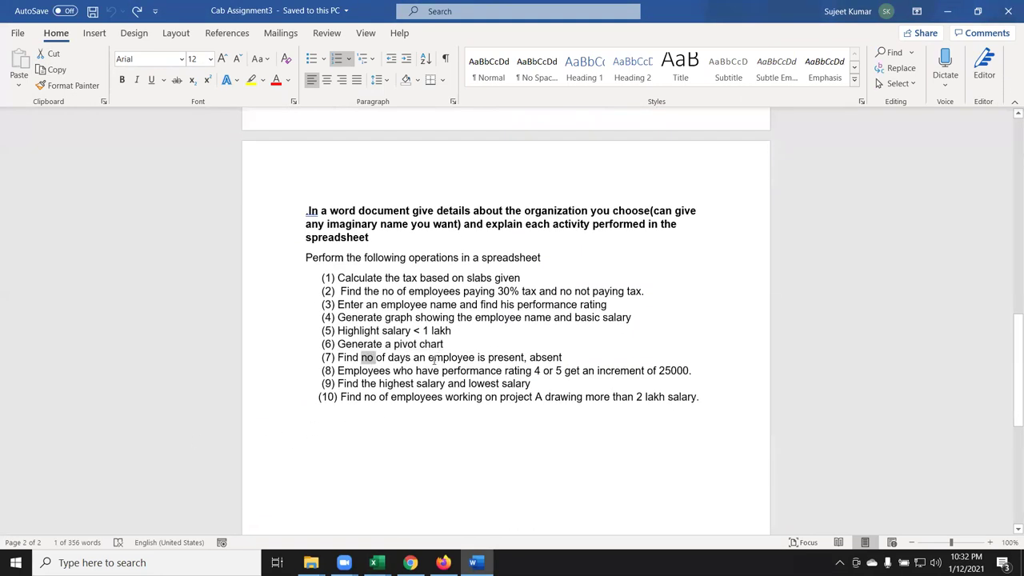
pyautogui.doubleClick(434, 358)
pyautogui.click(381, 371)
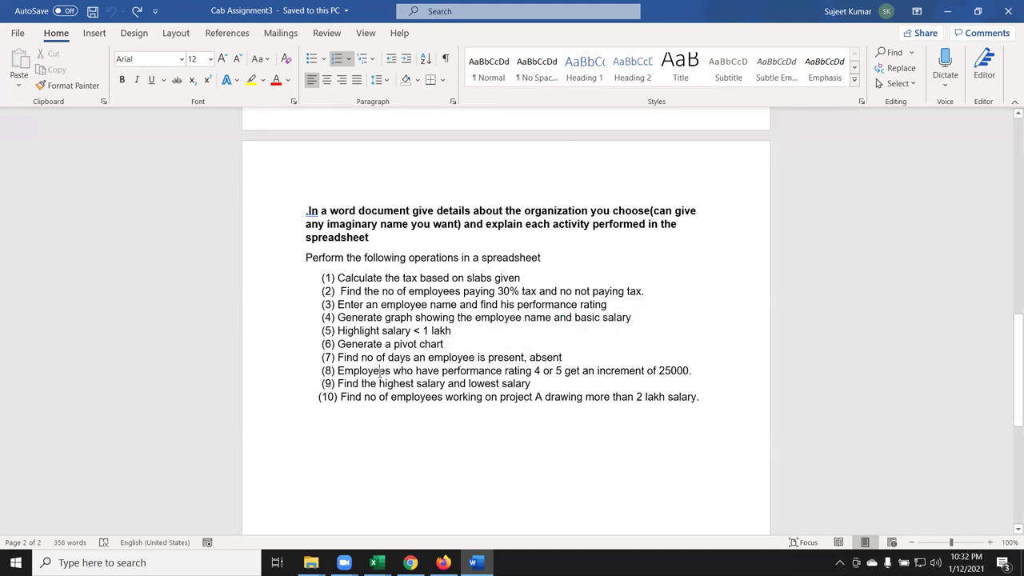
pyautogui.tripleClick(381, 371)
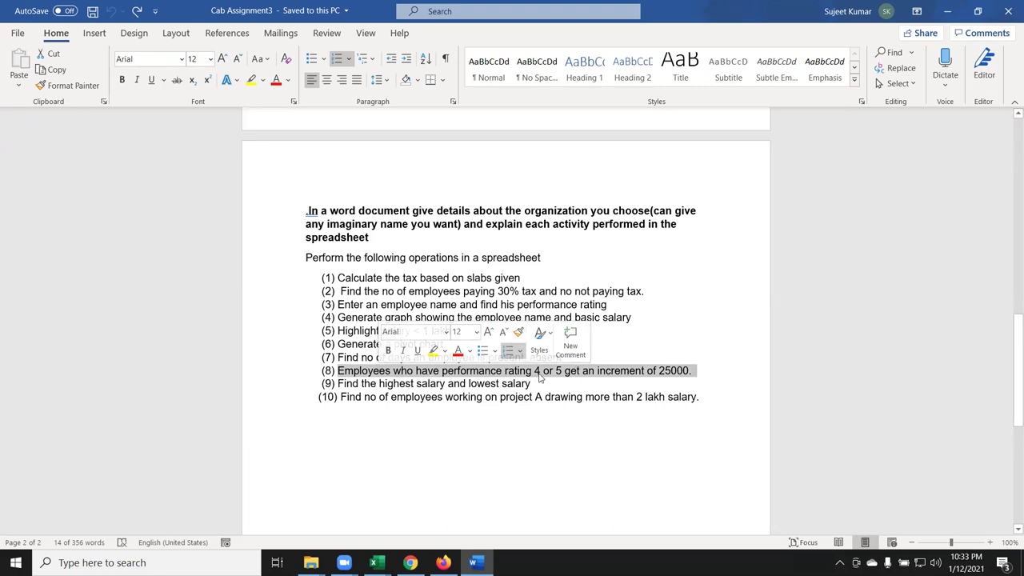
pyautogui.doubleClick(549, 372)
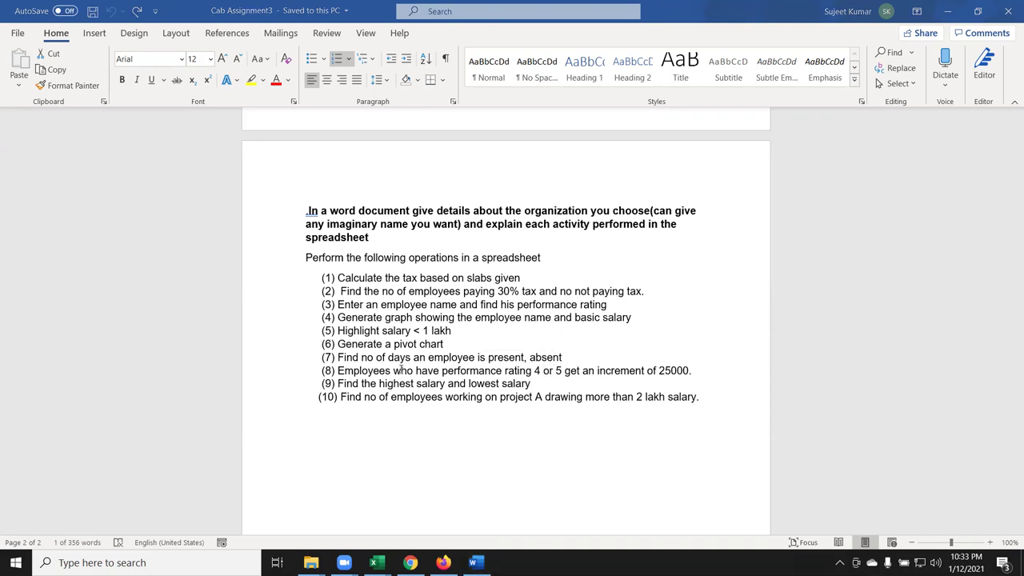
pyautogui.hotkey('alt', 'Tab')
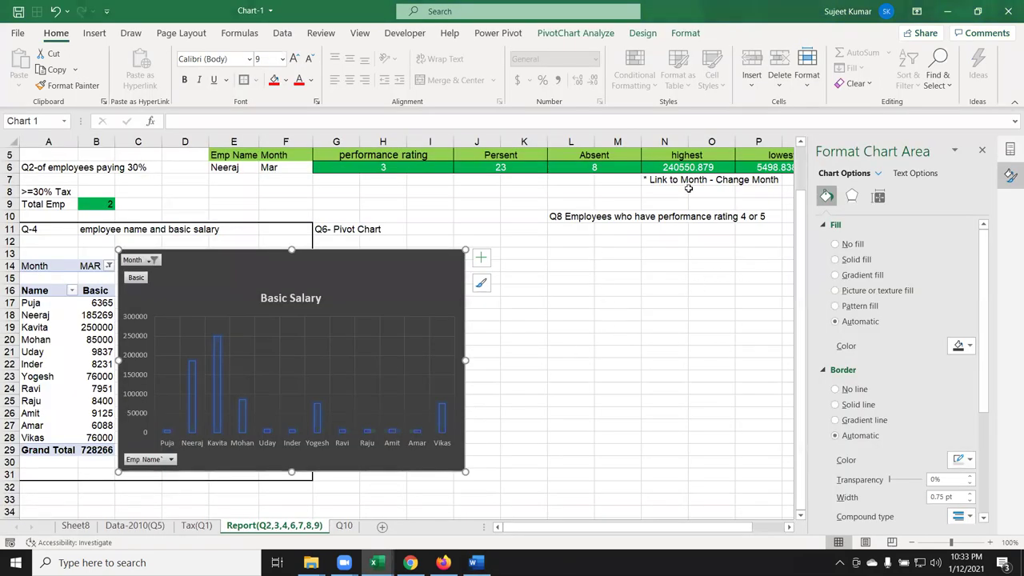
# Copy the Name and Basic pivot rows and paste them at L13, then undo the incomplete paste
pyautogui.click(588, 242)
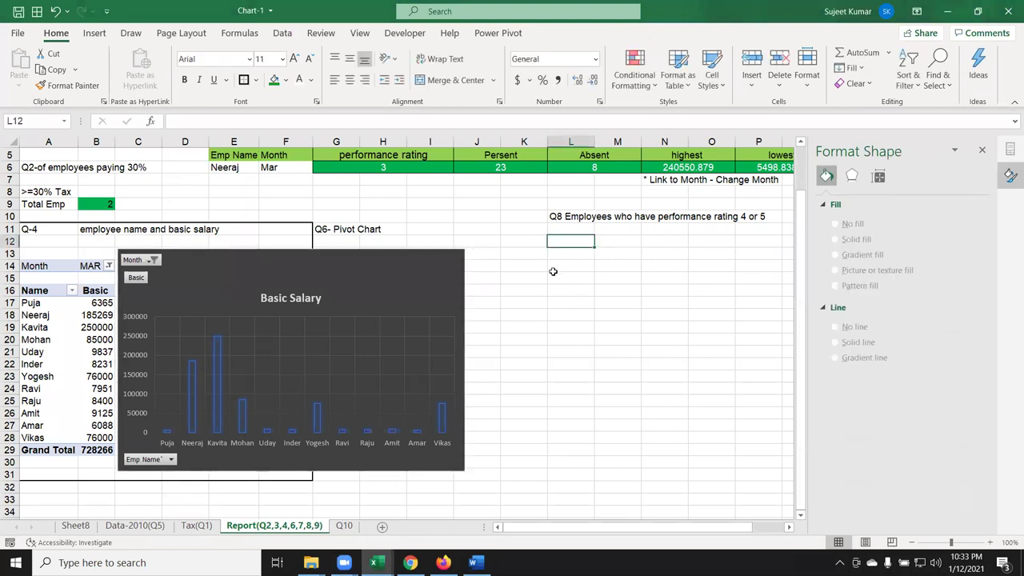
pyautogui.click(33, 303)
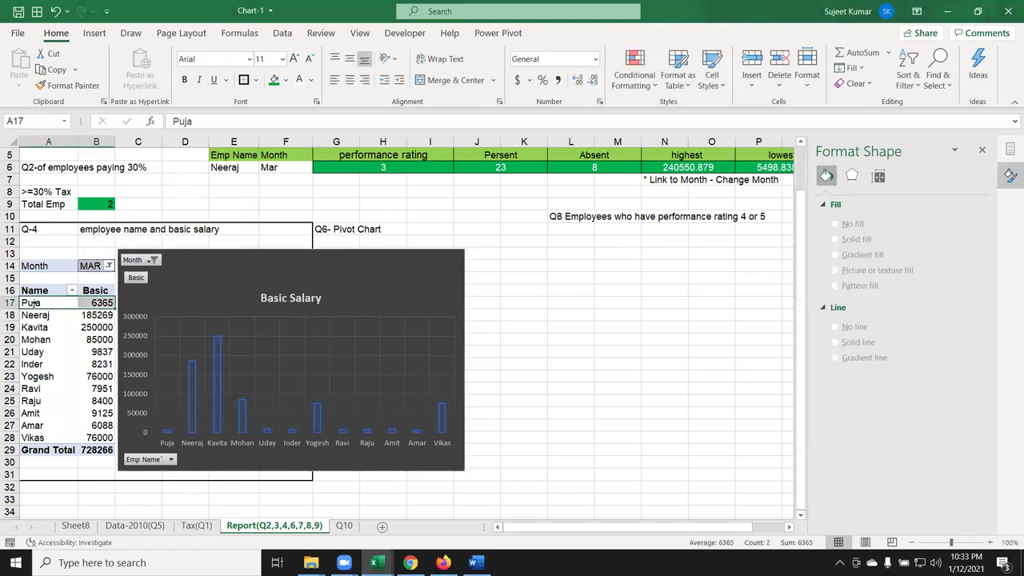
pyautogui.moveTo(38, 293); pyautogui.dragTo(91, 450)
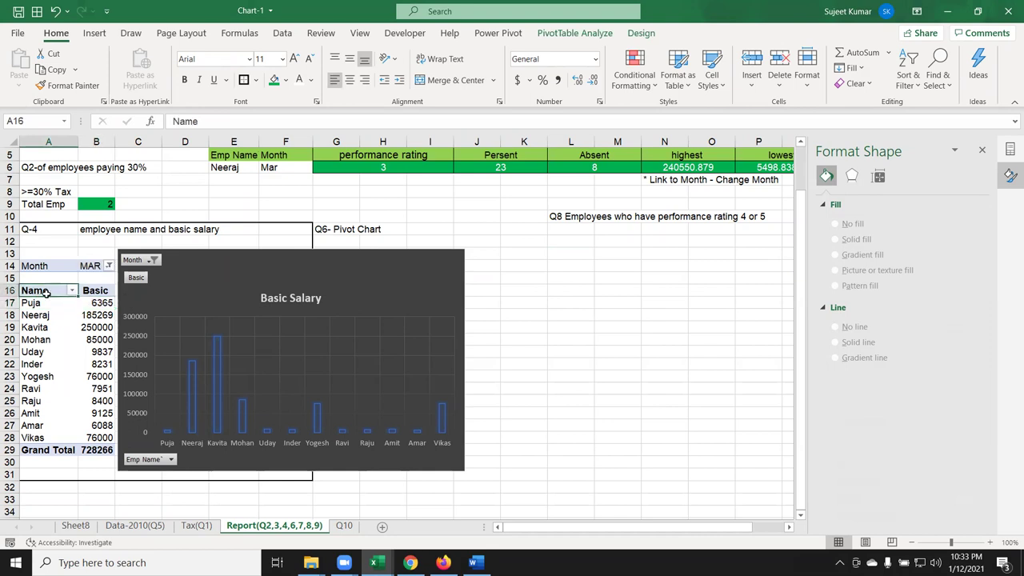
pyautogui.rightClick(90, 451)
pyautogui.click(102, 458)
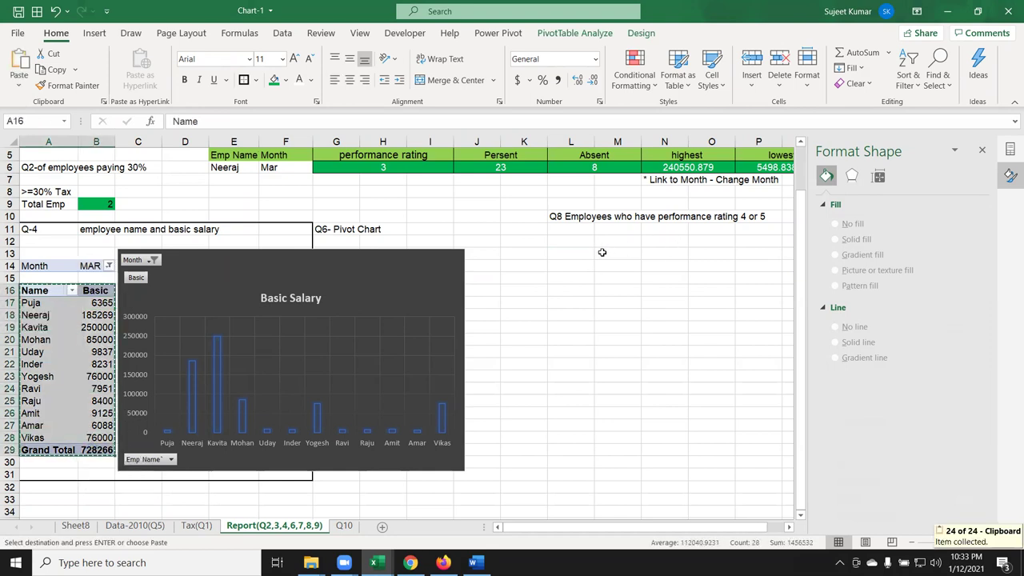
pyautogui.click(579, 243)
pyautogui.click(572, 260)
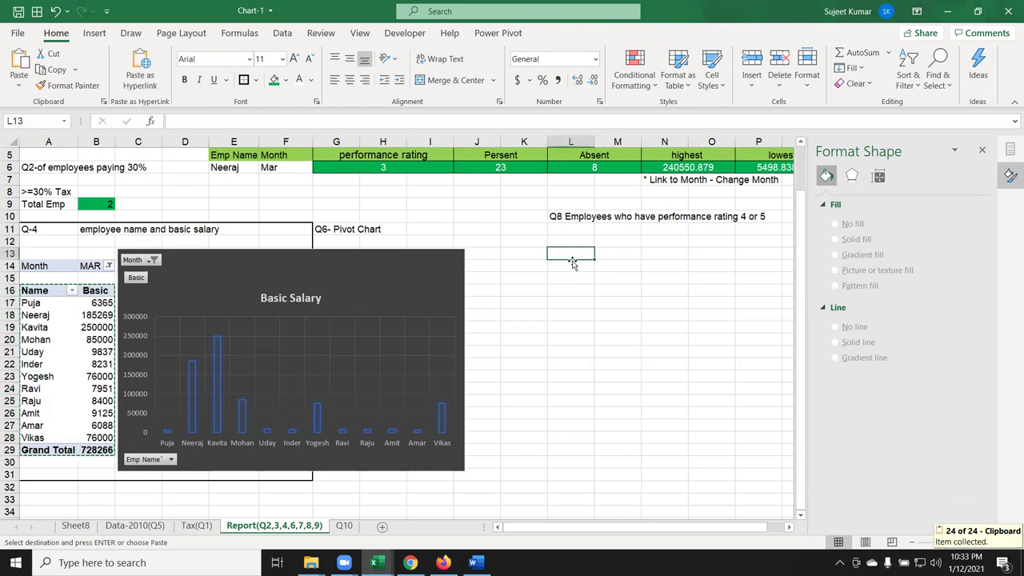
pyautogui.hotkey('ctrl', 'v')
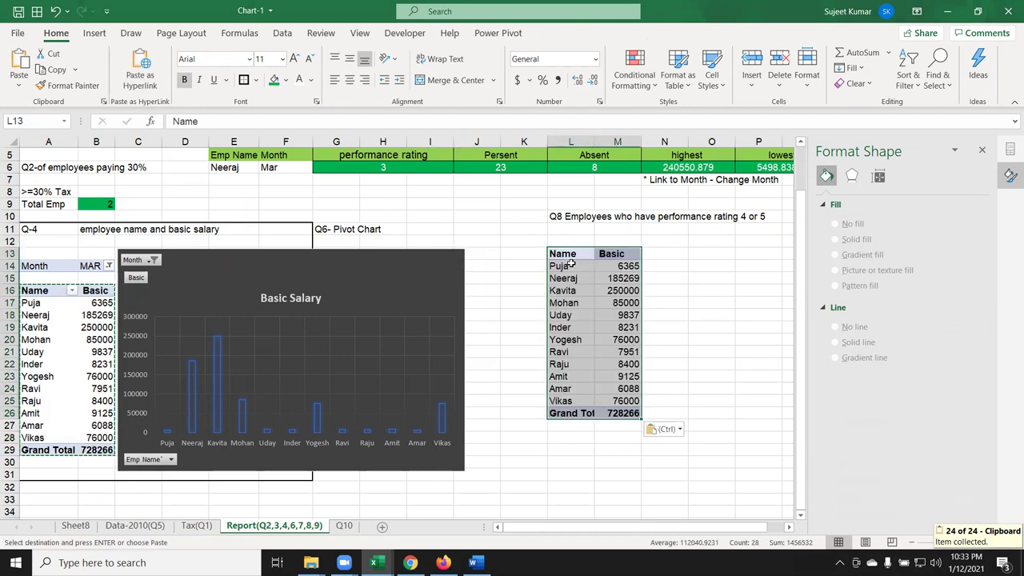
pyautogui.hotkey('ctrl', 'z')
# Copy the full pivot table including its Month filter and paste it at L12
pyautogui.moveTo(56, 264)
pyautogui.mouseDown()
pyautogui.moveTo(84, 292)
pyautogui.moveTo(107, 441)
pyautogui.mouseUp()
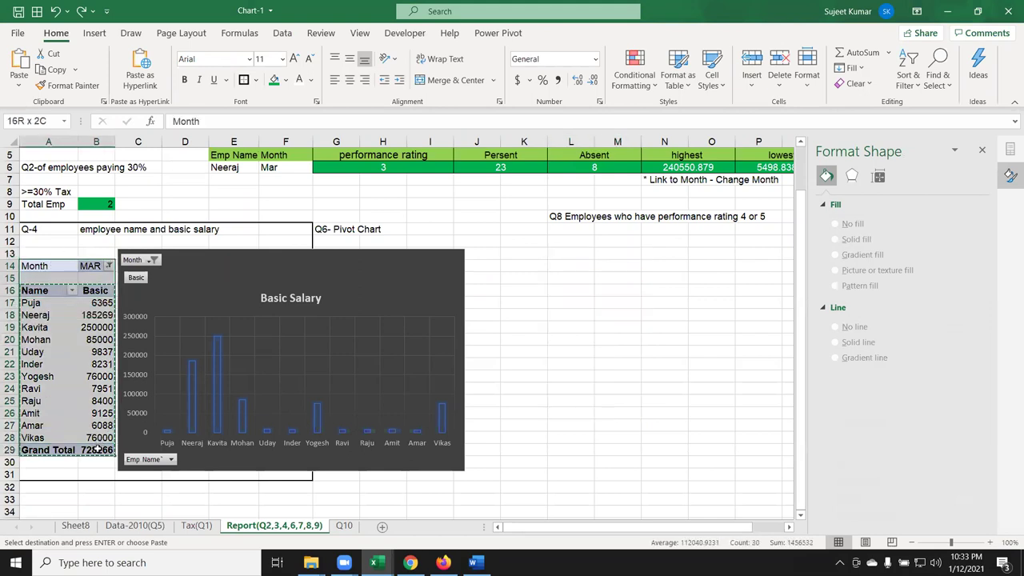
pyautogui.hotkey('ctrl', 'c')
pyautogui.click(580, 243)
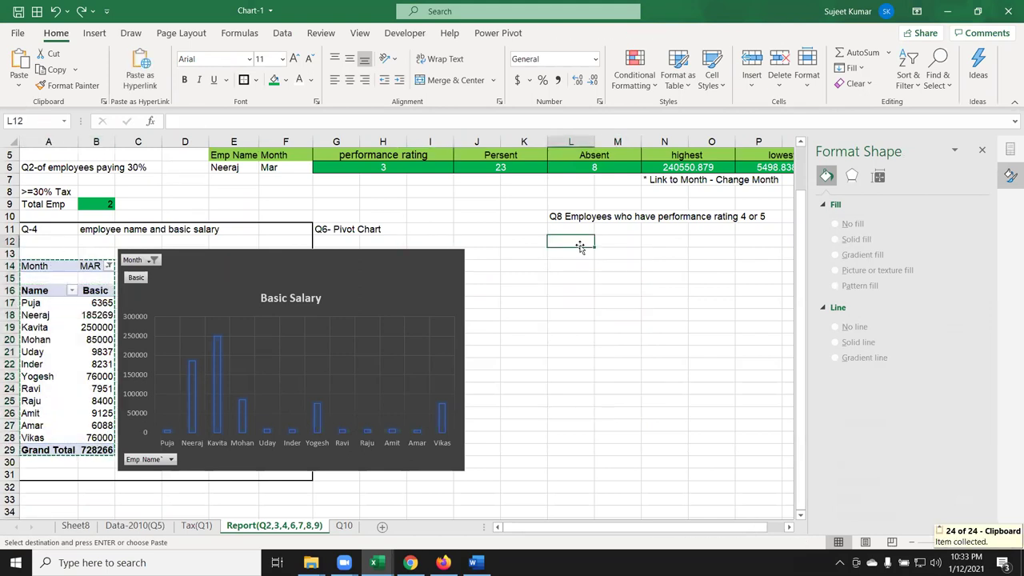
pyautogui.hotkey('ctrl', 'v')
# Check the pasted pivot's Basic salary values and its Month filter, leaving the filter unchanged
pyautogui.click(612, 265)
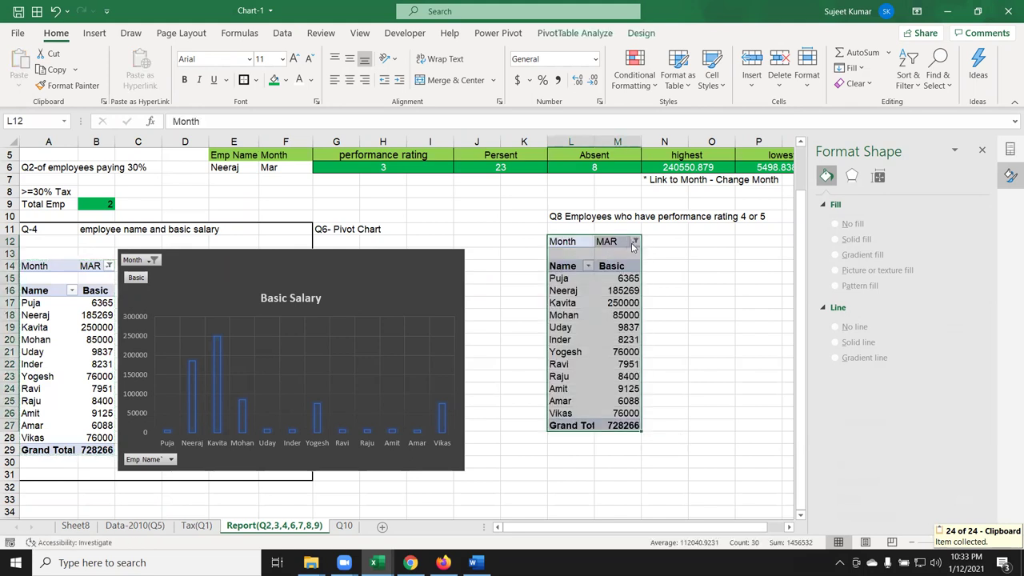
pyautogui.click(623, 278)
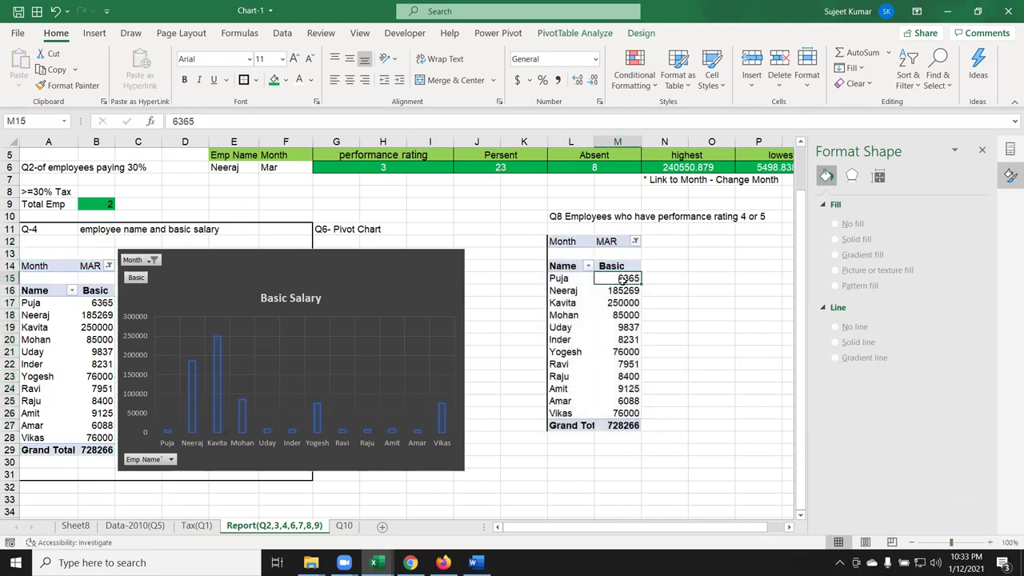
pyautogui.click(577, 290)
pyautogui.click(625, 302)
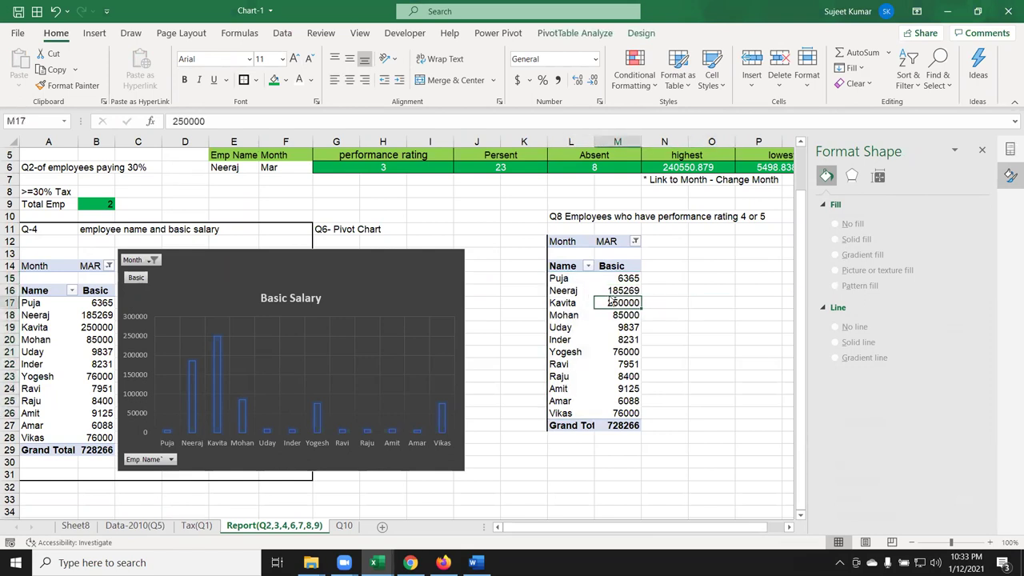
pyautogui.click(635, 240)
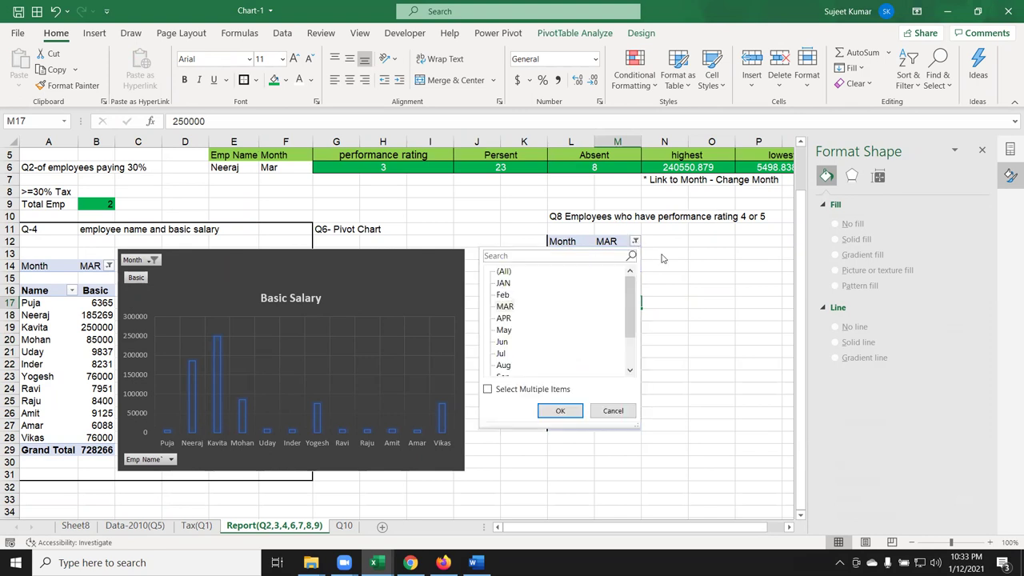
pyautogui.click(663, 258)
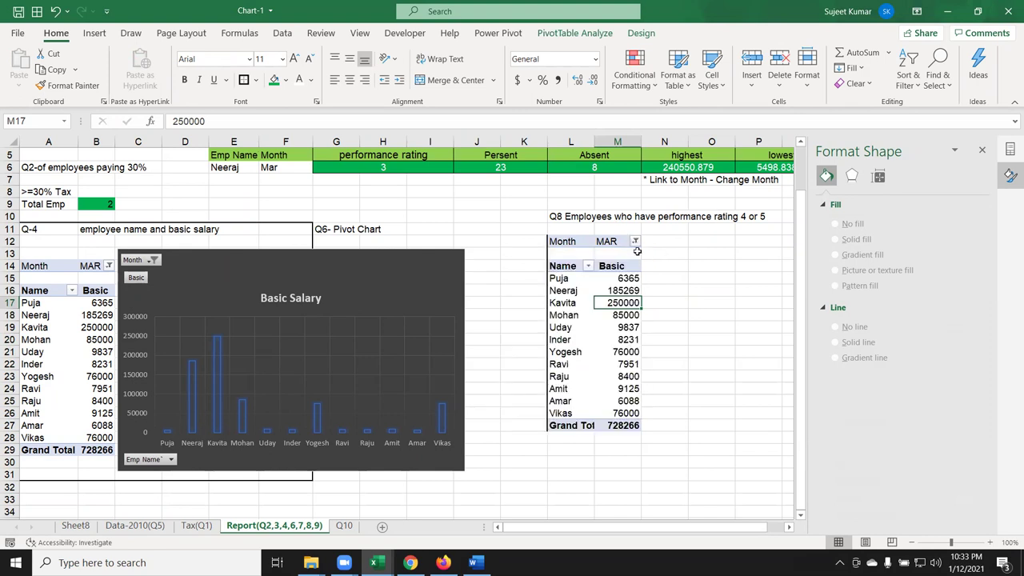
# Add performance rating as a report filter on the copied pivot, keeping the Month filter
pyautogui.click(983, 150)
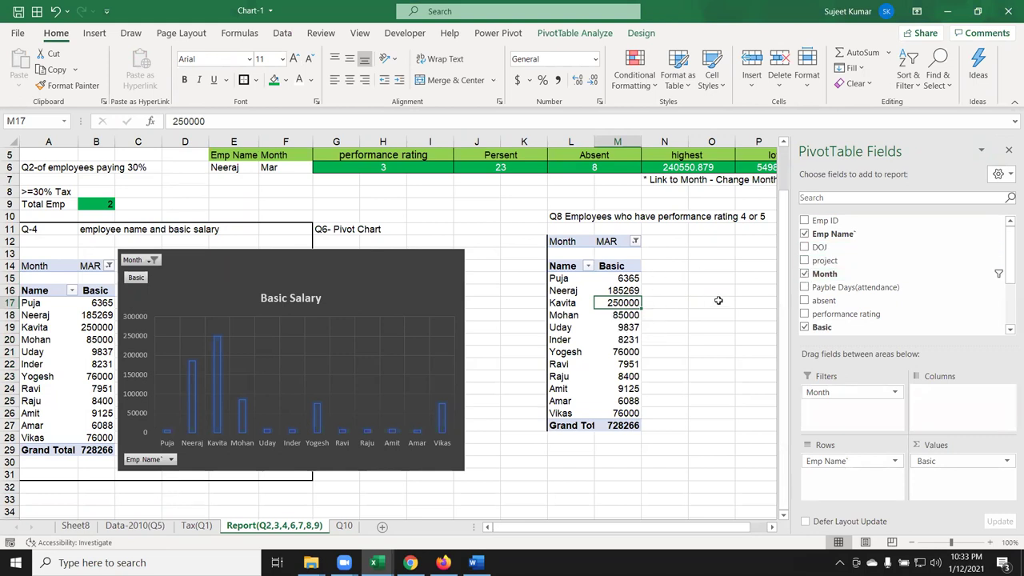
pyautogui.moveTo(845, 394)
pyautogui.mouseDown()
pyautogui.moveTo(925, 332)
pyautogui.moveTo(894, 267)
pyautogui.mouseUp()
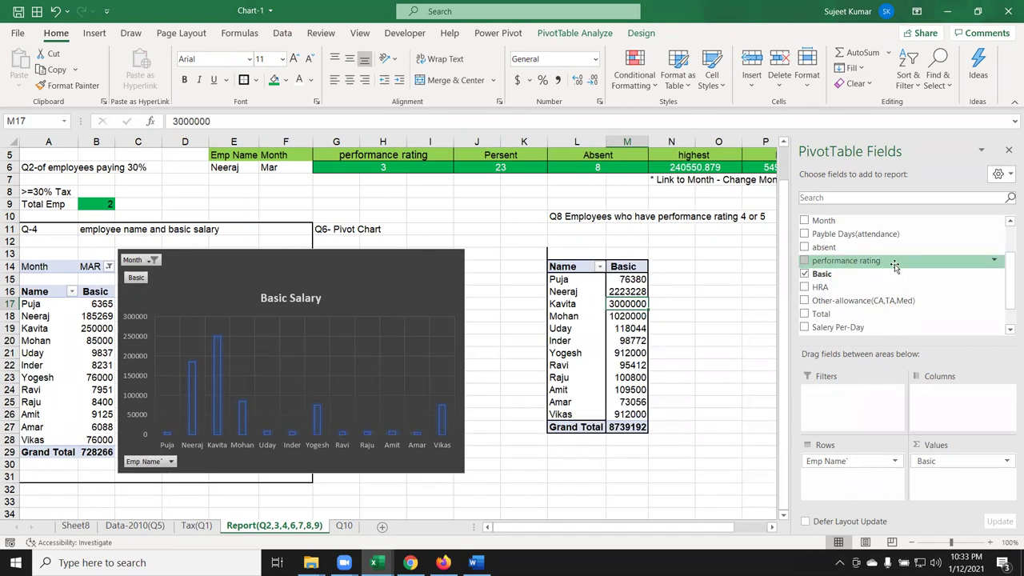
pyautogui.hotkey('ctrl', 'z')
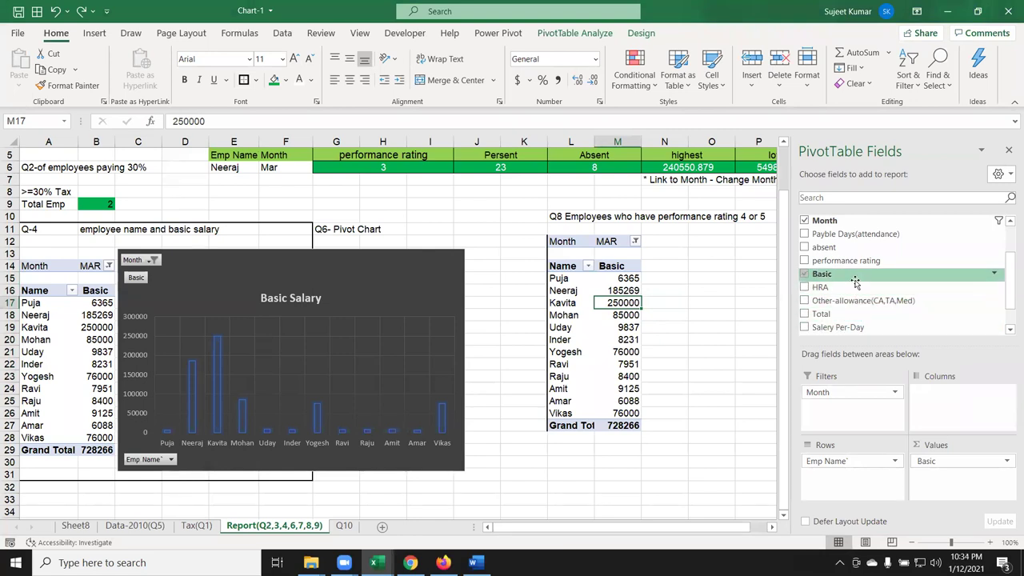
pyautogui.moveTo(846, 260); pyautogui.dragTo(874, 408)
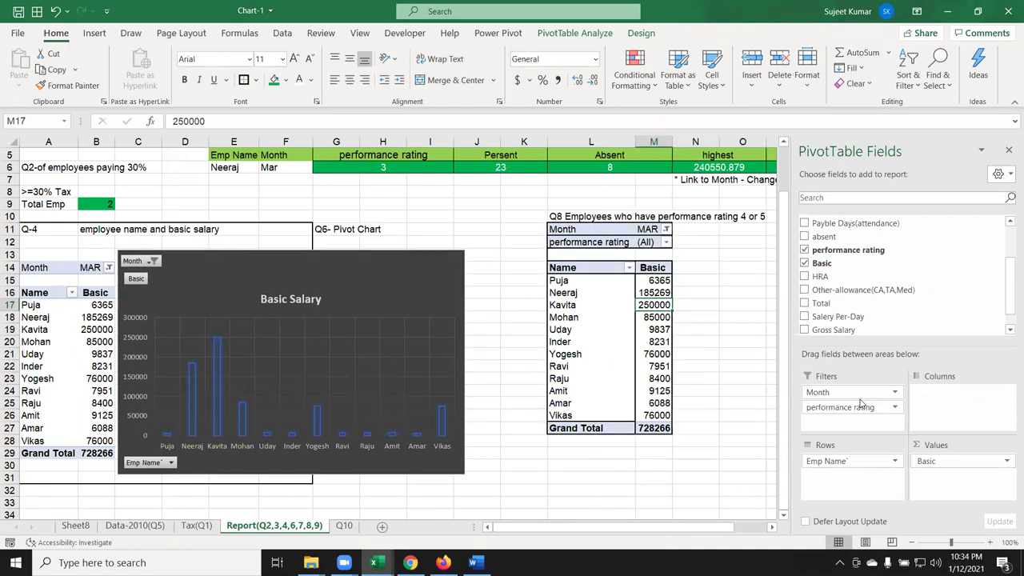
# Filter performance rating to 4 and 5 only, excluding ratings 1, 2 and 3
pyautogui.click(667, 243)
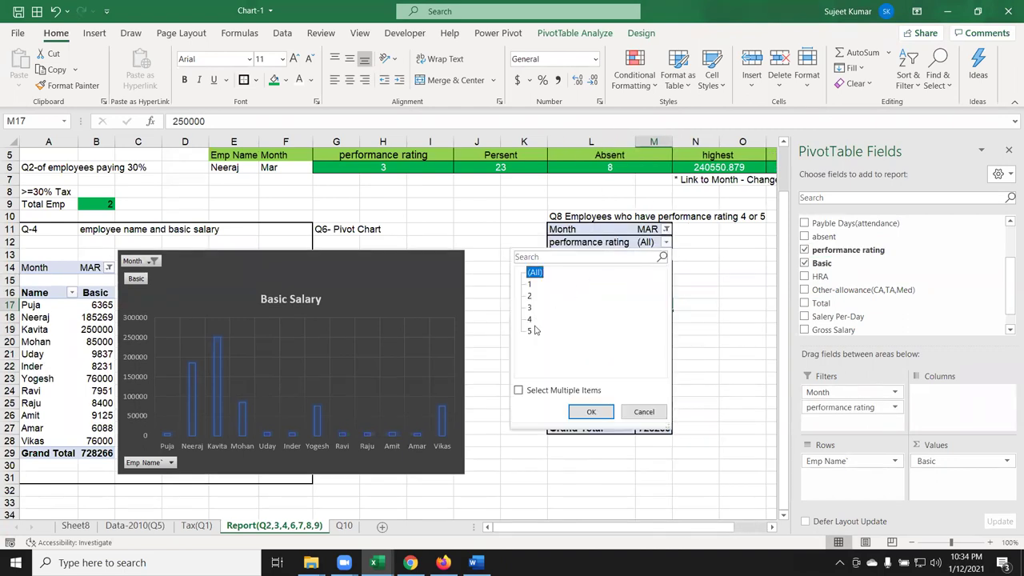
pyautogui.click(538, 390)
pyautogui.click(532, 306)
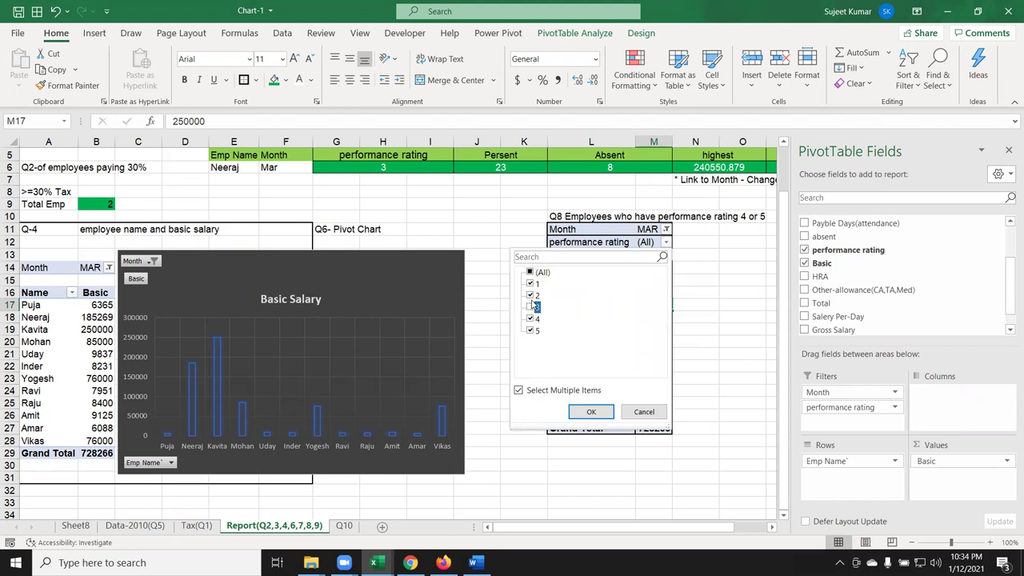
pyautogui.click(530, 284)
pyautogui.click(532, 296)
pyautogui.click(591, 411)
pyautogui.click(640, 427)
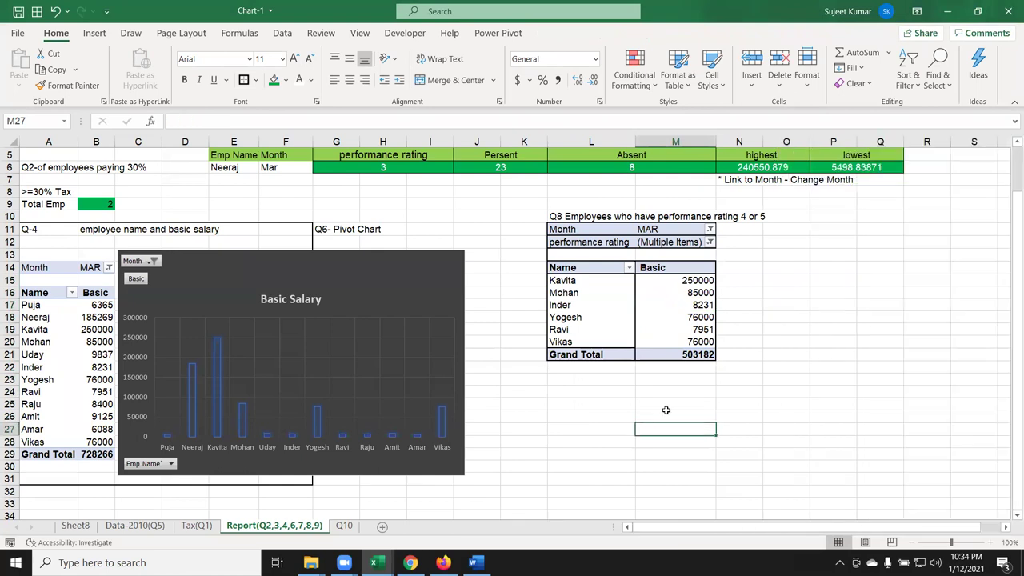
pyautogui.scroll(2, 668, 404)
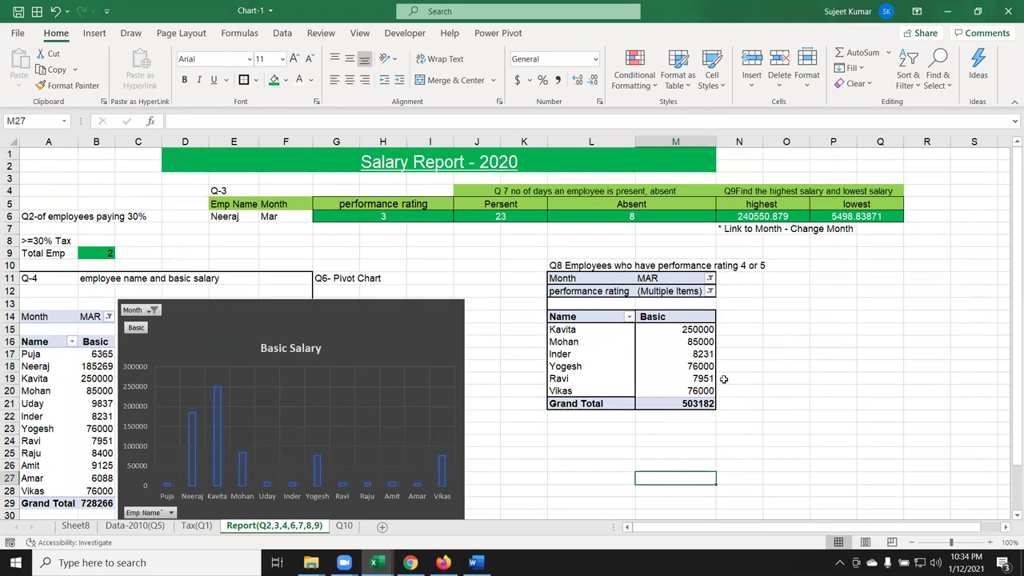
pyautogui.scroll(-4, 749, 372)
pyautogui.scroll(4, 751, 372)
# Read task (9) in the Word assignment, then open the Q10 sheet in Excel
pyautogui.hotkey('alt', 'Tab')
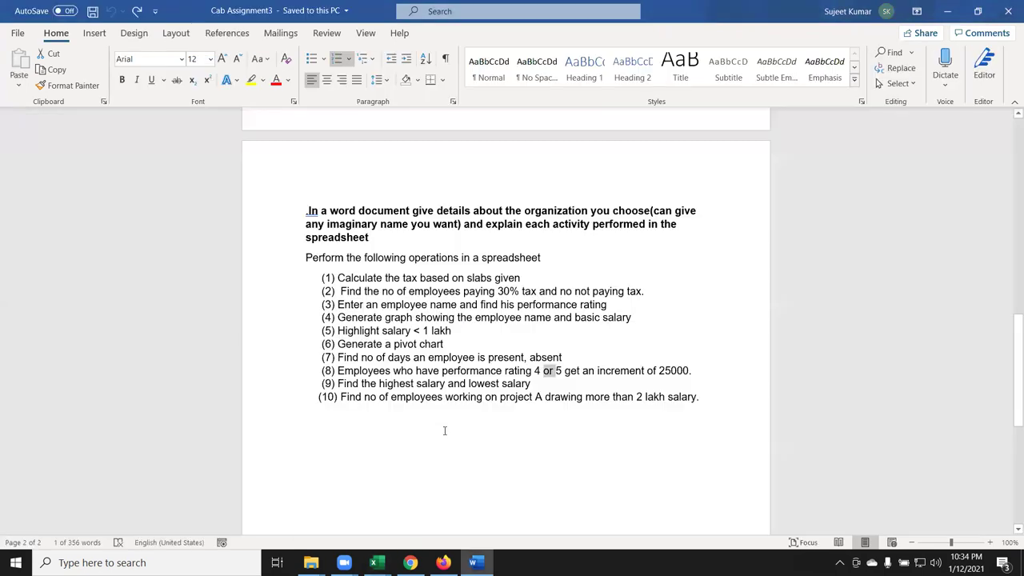
pyautogui.tripleClick(363, 385)
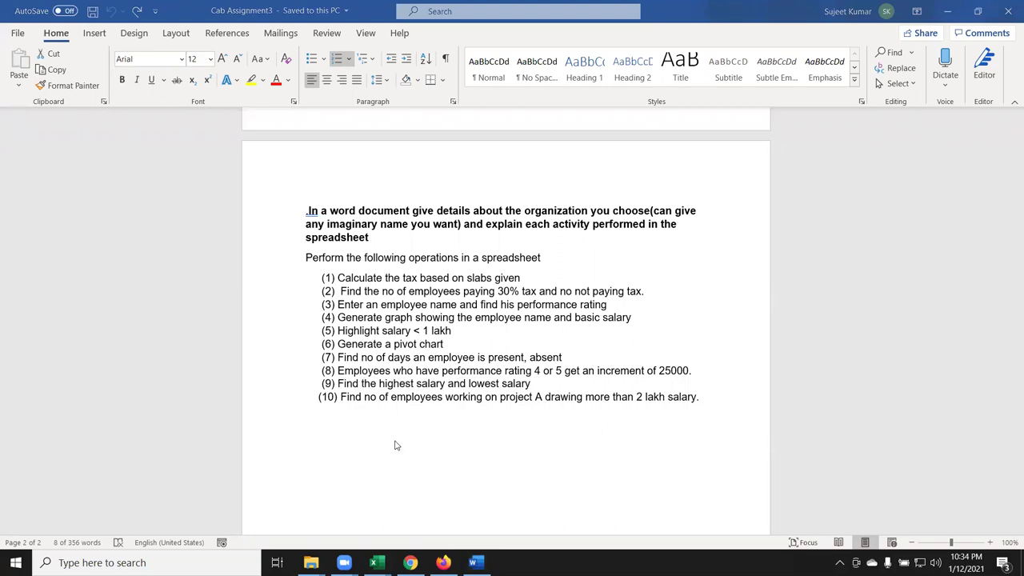
pyautogui.hotkey('alt', 'Tab')
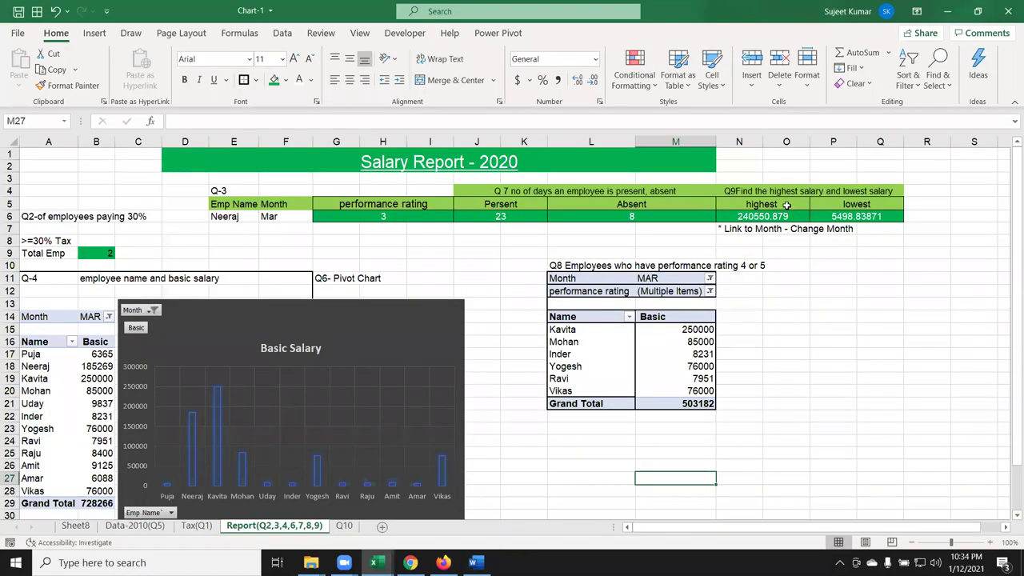
pyautogui.click(344, 527)
# Read task (10) about project A employees drawing over 2 lakh salary, then return to Excel
pyautogui.hotkey('alt', 'Tab')
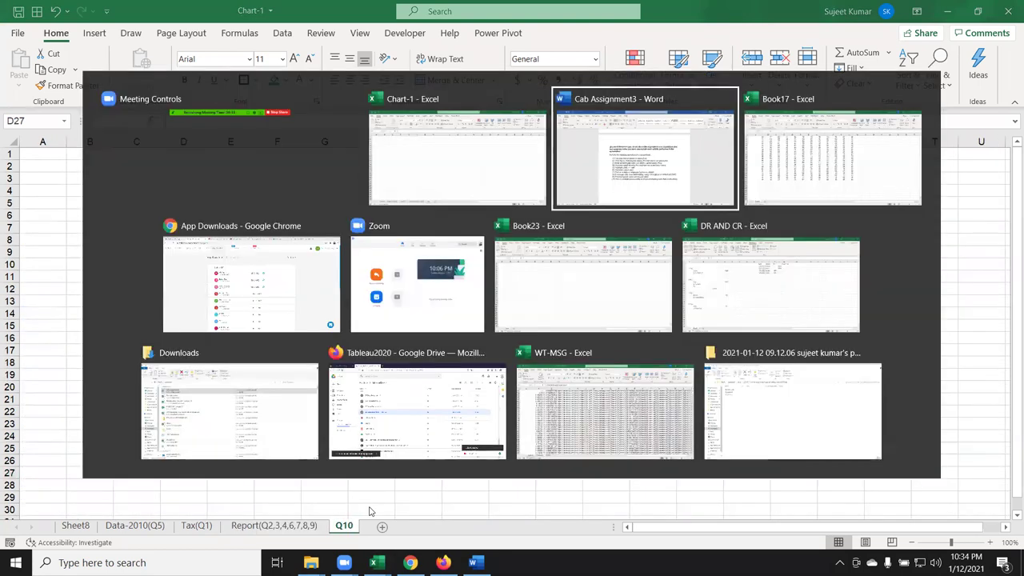
pyautogui.click(356, 400)
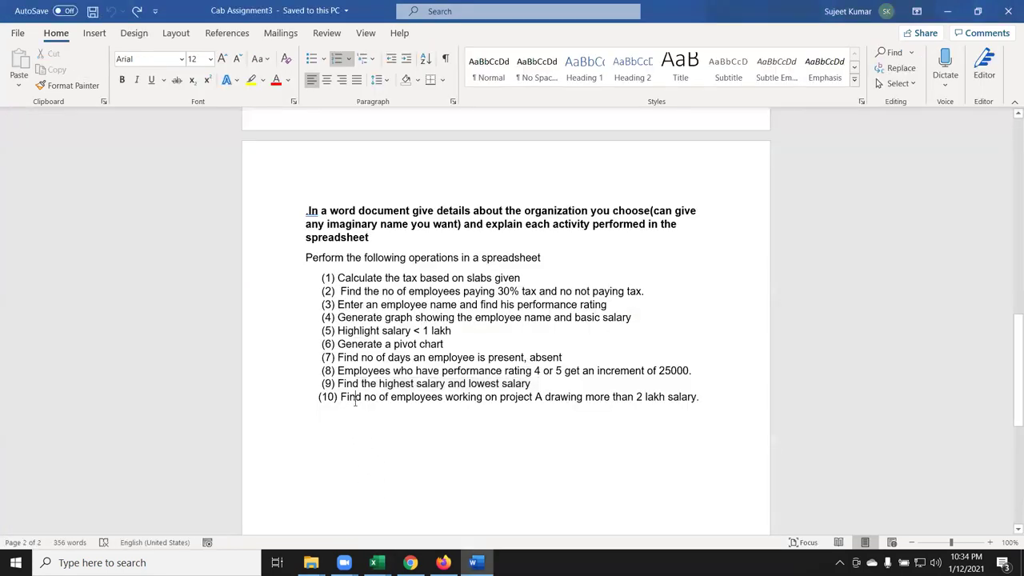
pyautogui.doubleClick(508, 397)
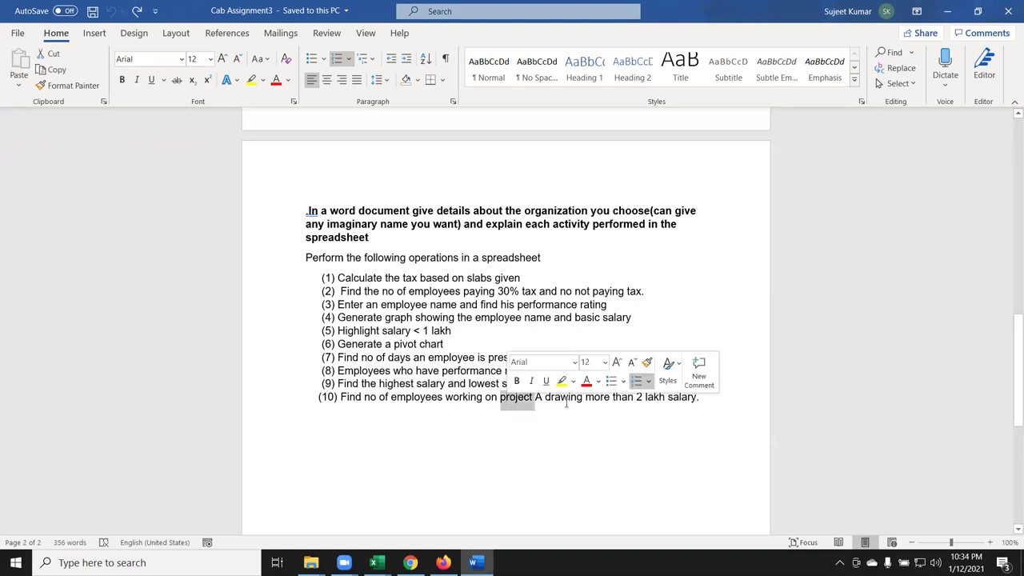
pyautogui.doubleClick(560, 398)
pyautogui.click(629, 406)
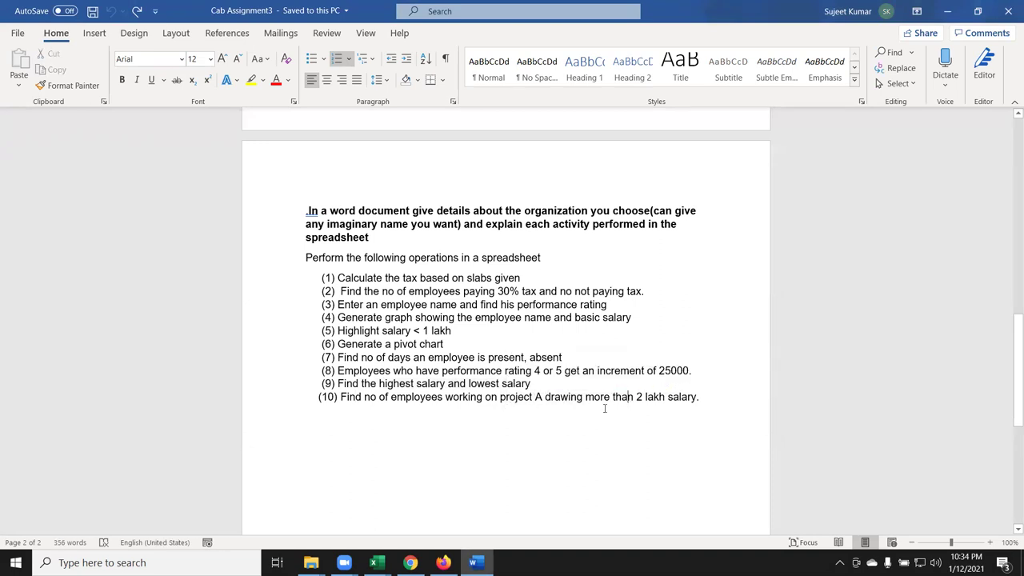
pyautogui.hotkey('alt', 'Tab')
pyautogui.hotkey('alt', 'Tab')
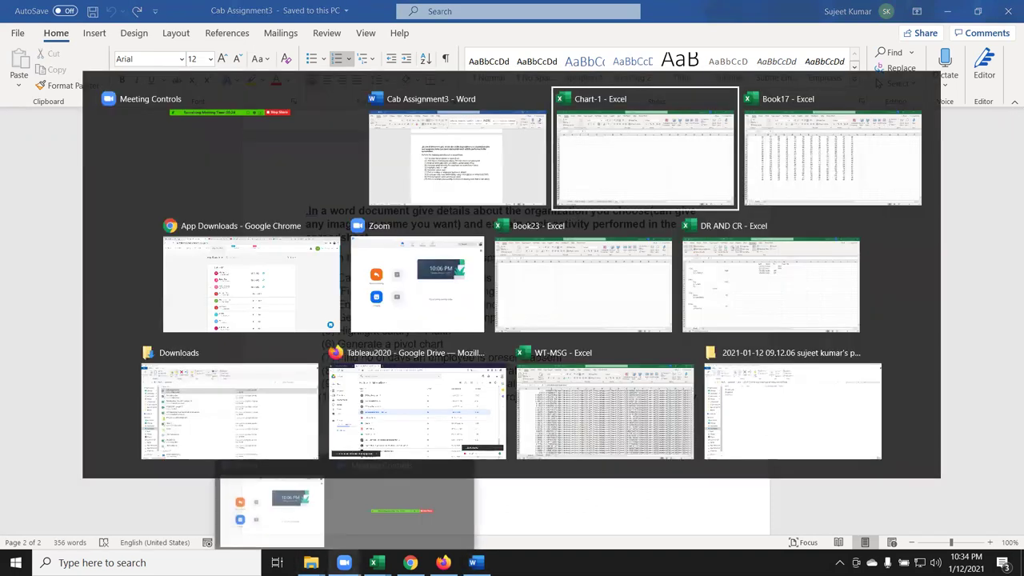
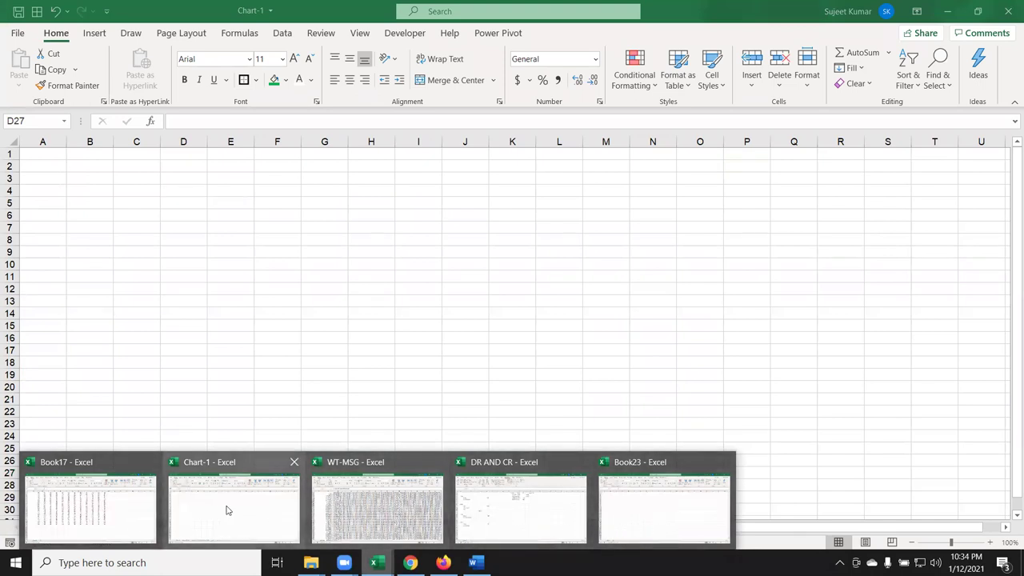
# Copy the Q8 performance-rating pivot table from the Report sheet to cell A3 of sheet Q10
pyautogui.click(219, 504)
pyautogui.click(266, 527)
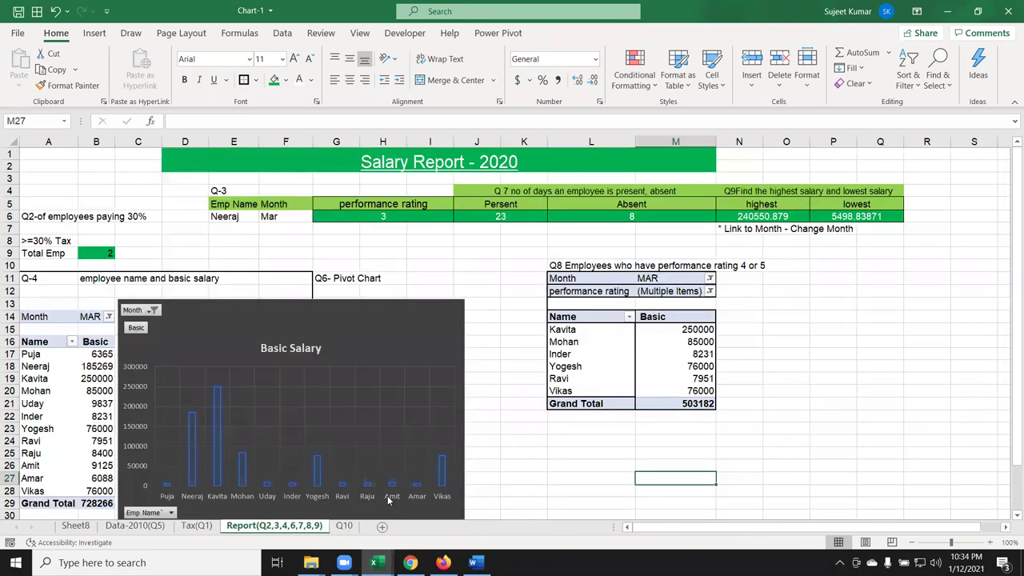
pyautogui.moveTo(574, 278); pyautogui.dragTo(694, 404)
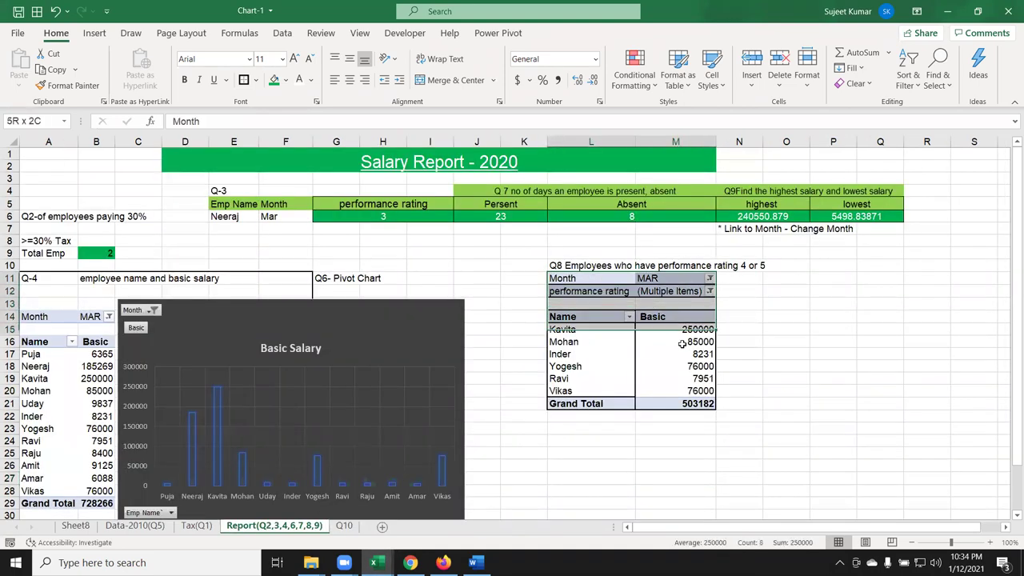
pyautogui.hotkey('ctrl', 'c')
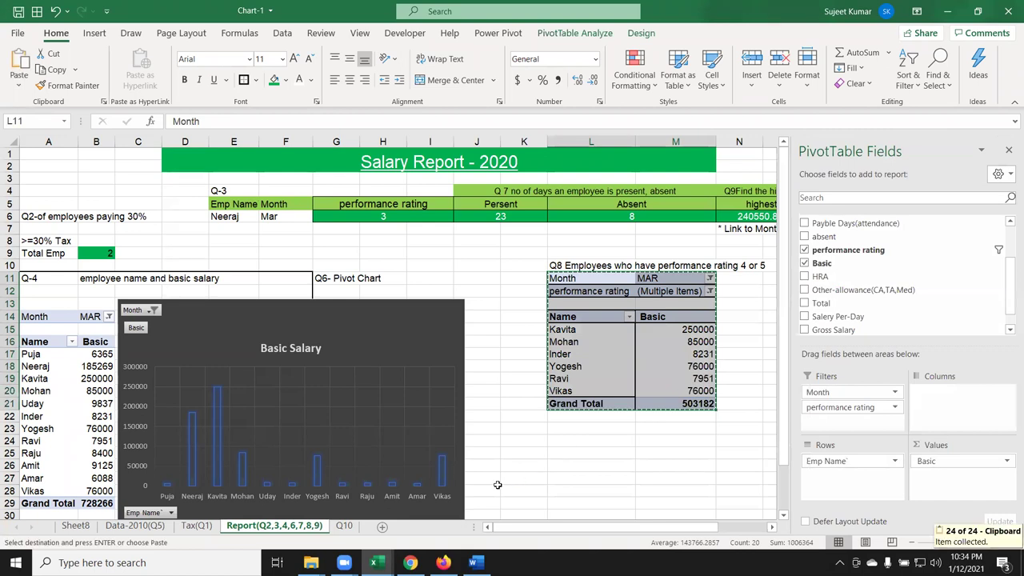
pyautogui.click(343, 526)
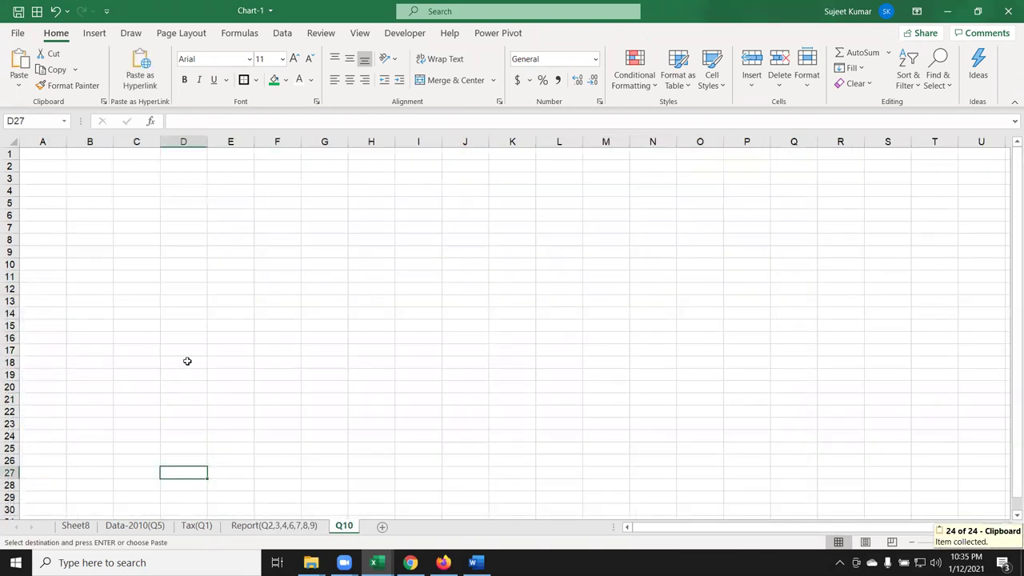
pyautogui.click(61, 178)
pyautogui.hotkey('ctrl', 'v')
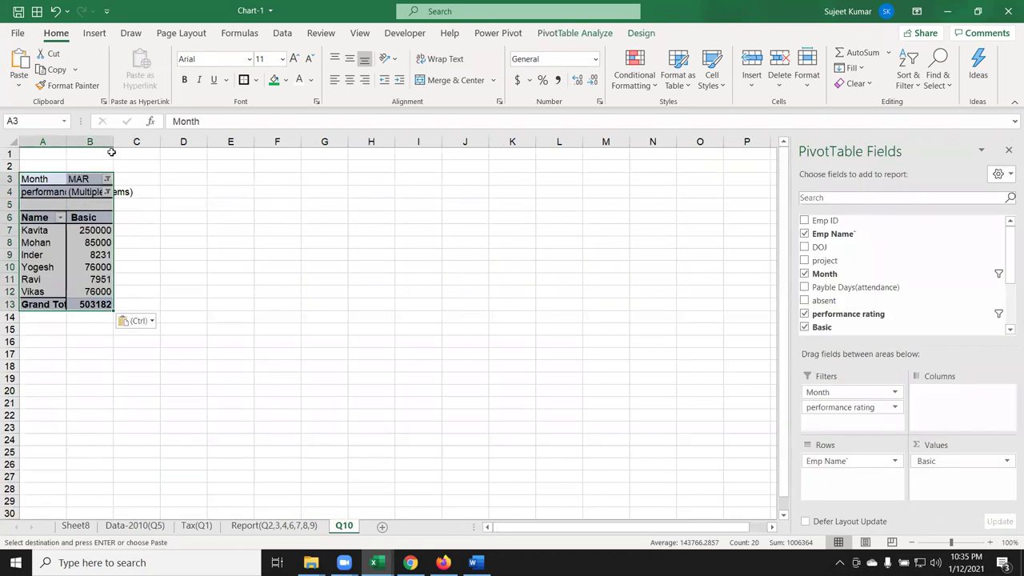
# Copy the wording of question 10 from the Word assignment document
pyautogui.hotkey('alt', 'Tab')
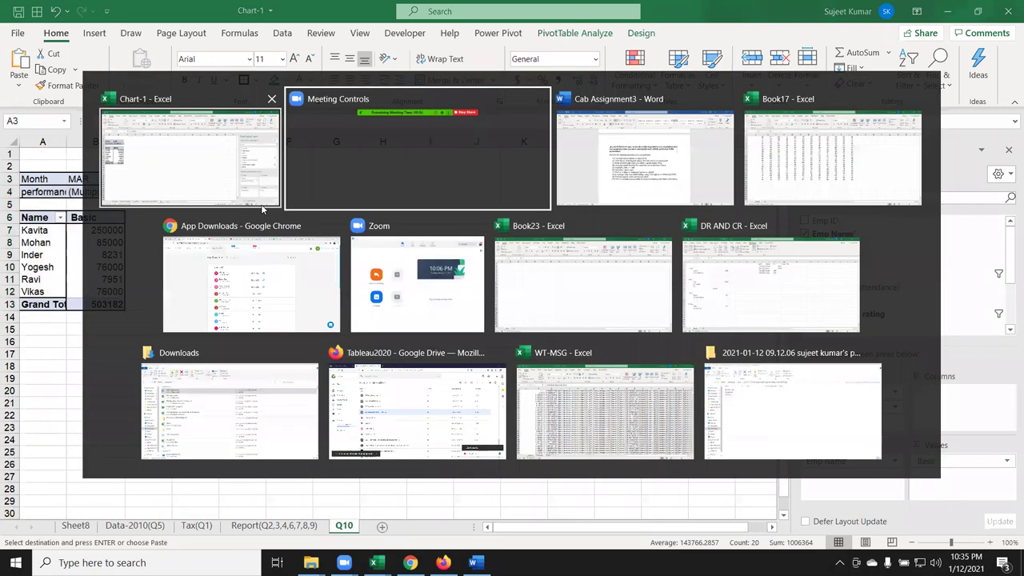
pyautogui.hotkey('alt', 'Tab')
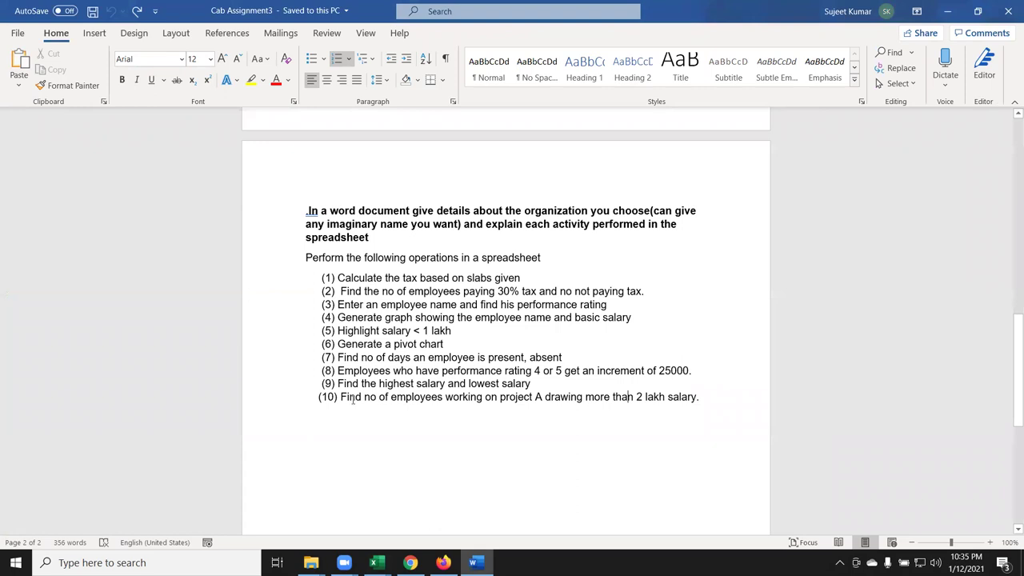
pyautogui.moveTo(342, 398); pyautogui.dragTo(704, 398)
pyautogui.hotkey('ctrl', 'c')
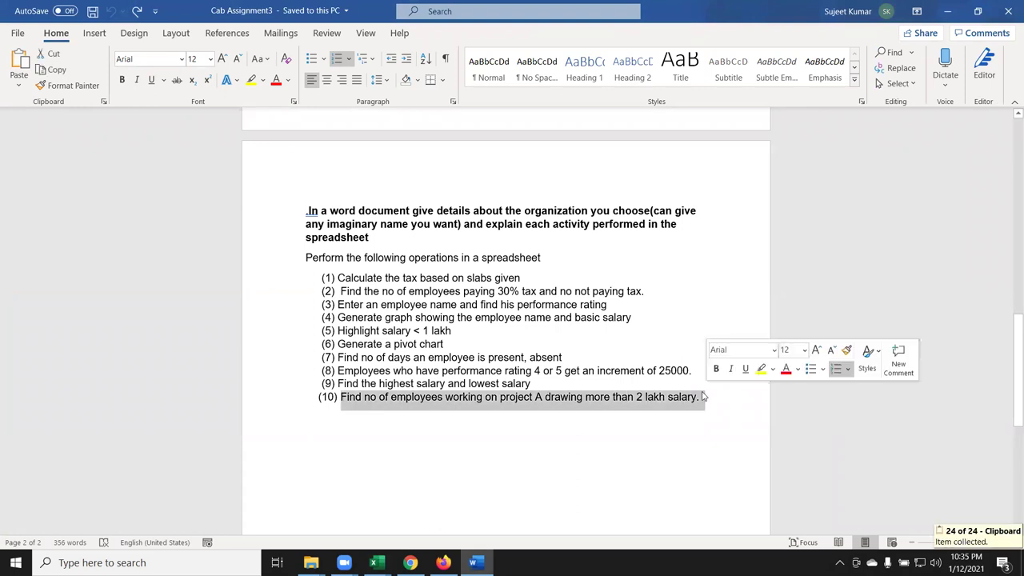
pyautogui.hotkey('alt', 'Tab')
# Paste the question 10 text into cell A1 of the Q10 sheet
pyautogui.doubleClick(60, 152)
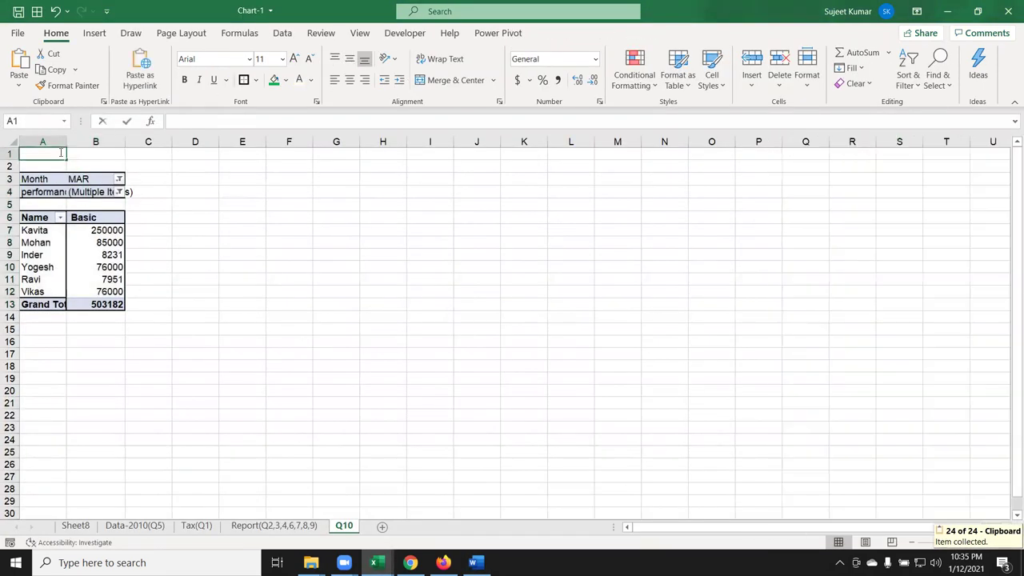
pyautogui.hotkey('ctrl', 'v')
pyautogui.click(155, 224)
# Replace the pivot's Month and performance rating filters with a Gross Salary filter
pyautogui.click(117, 241)
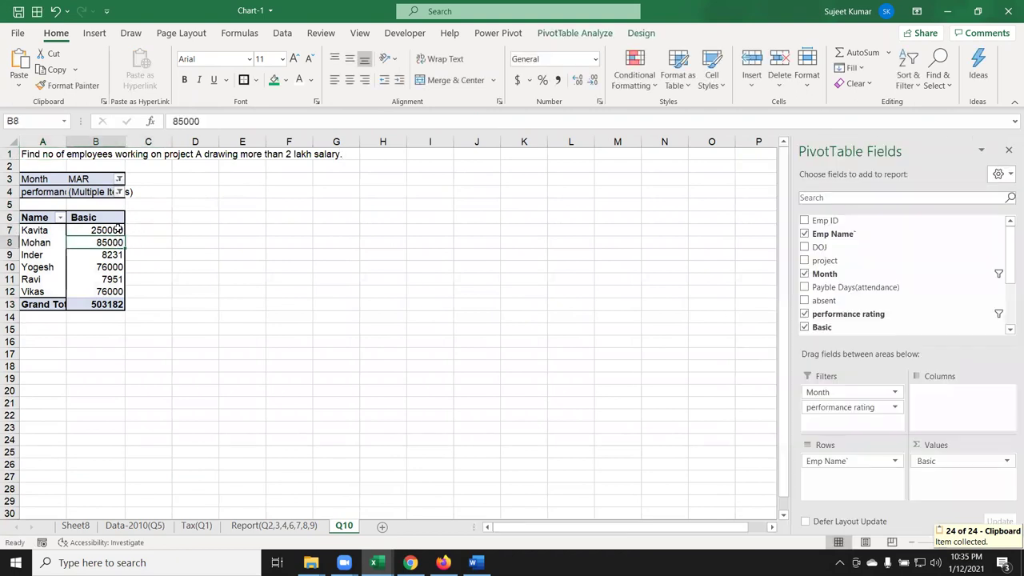
pyautogui.moveTo(832, 392); pyautogui.dragTo(921, 316)
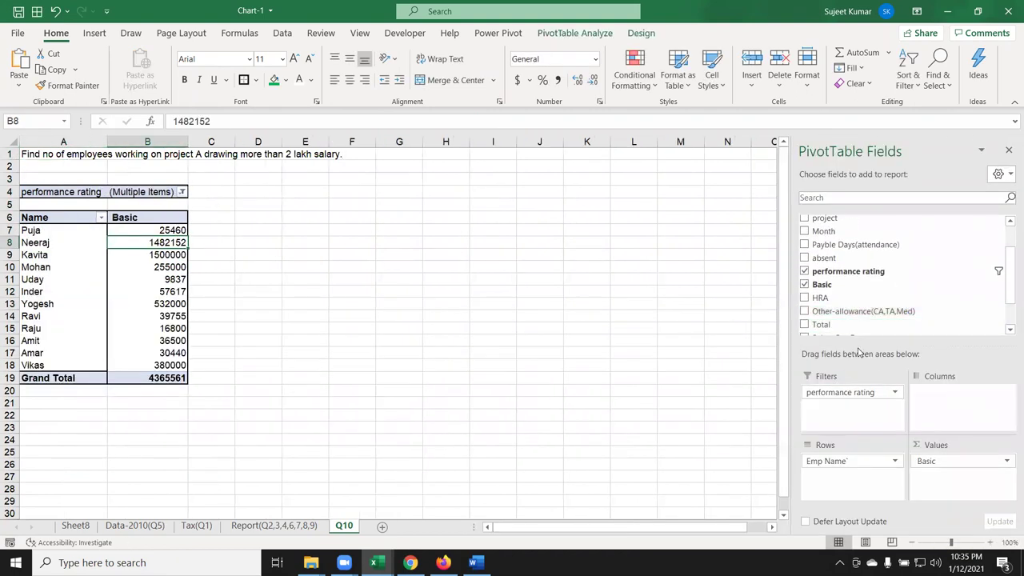
pyautogui.scroll(-1, 893, 303)
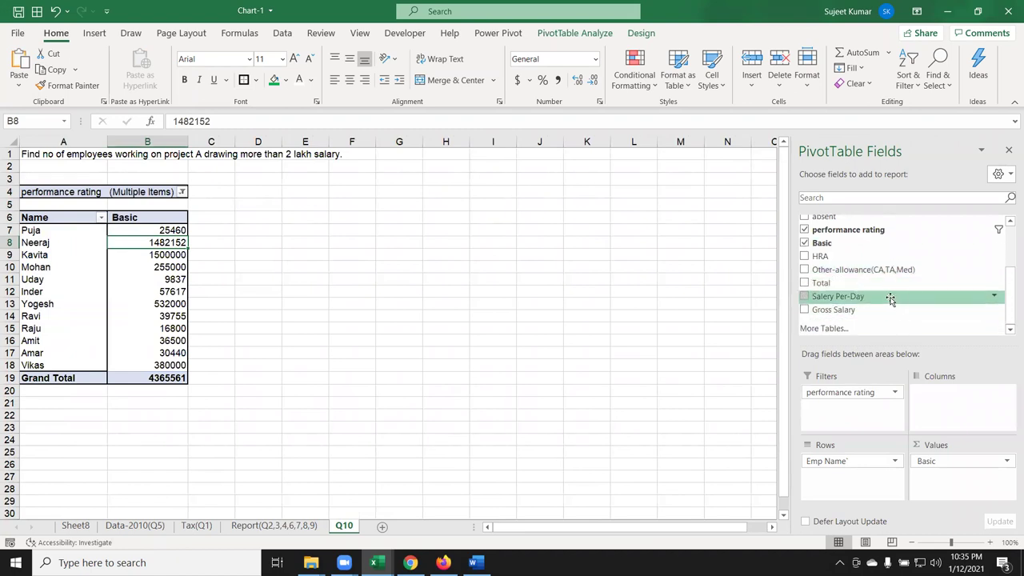
pyautogui.moveTo(886, 314); pyautogui.dragTo(892, 413)
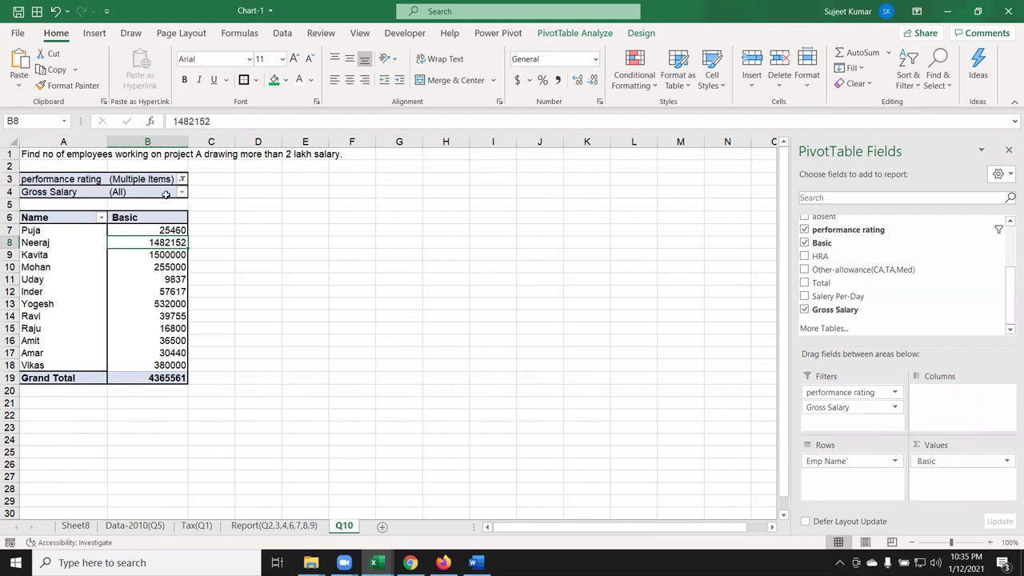
pyautogui.moveTo(820, 392); pyautogui.dragTo(879, 314)
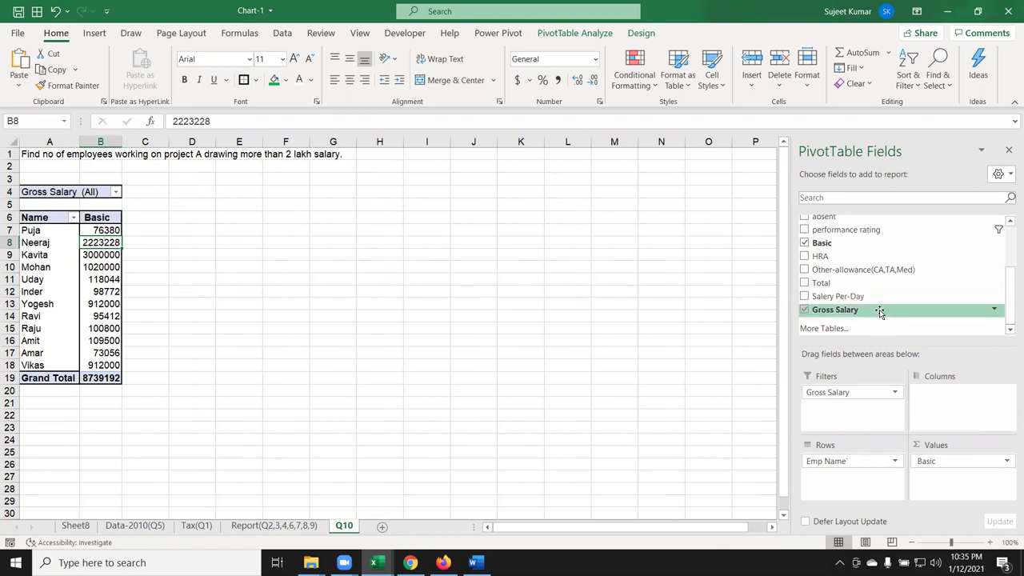
pyautogui.scroll(2, 879, 312)
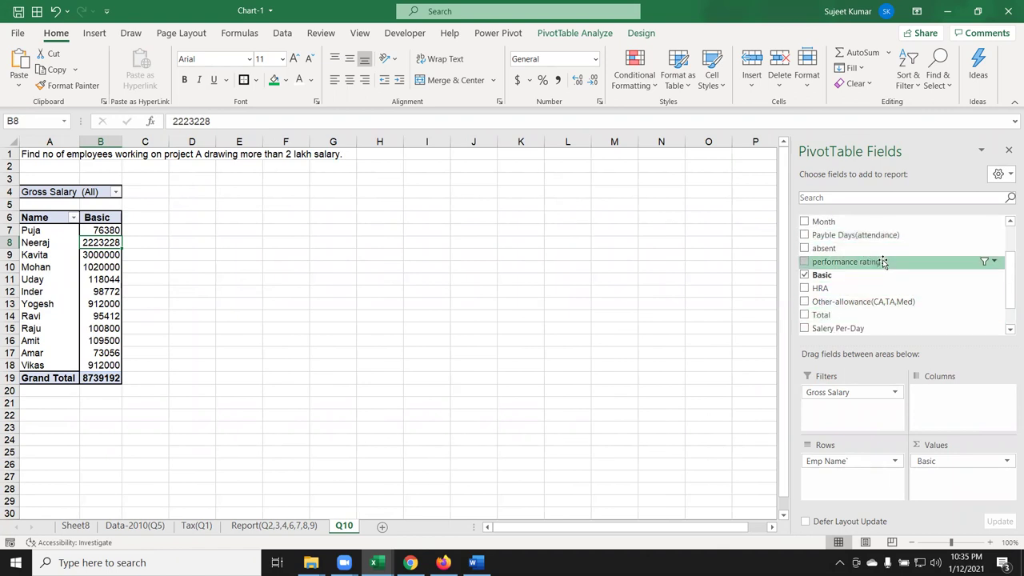
pyautogui.scroll(2, 878, 243)
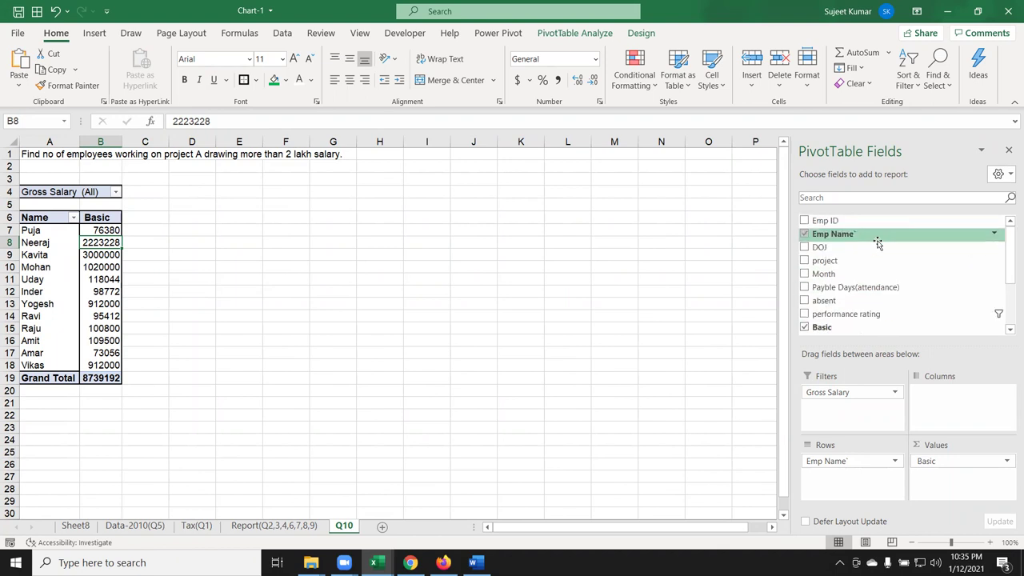
pyautogui.moveTo(877, 274); pyautogui.dragTo(852, 392)
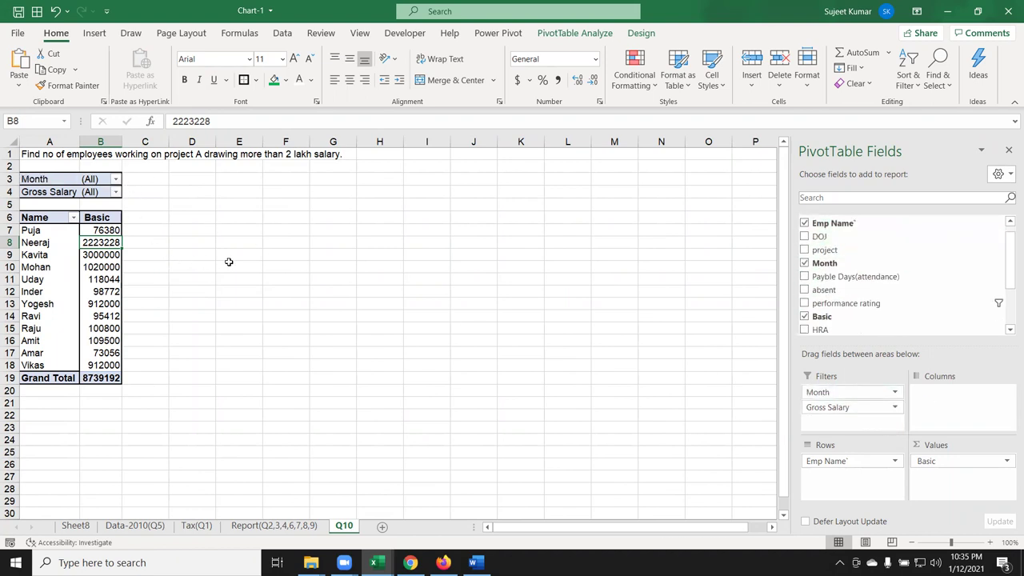
# Recheck question 10 in Word and drag the Month filter out, leaving Gross Salary alone
pyautogui.hotkey('alt', 'Tab')
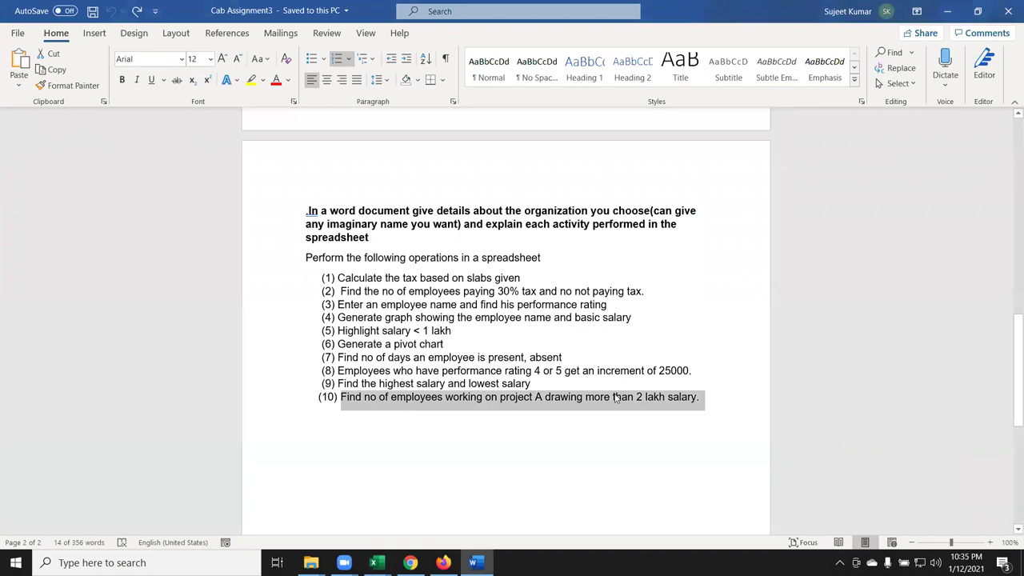
pyautogui.hotkey('alt', 'Tab')
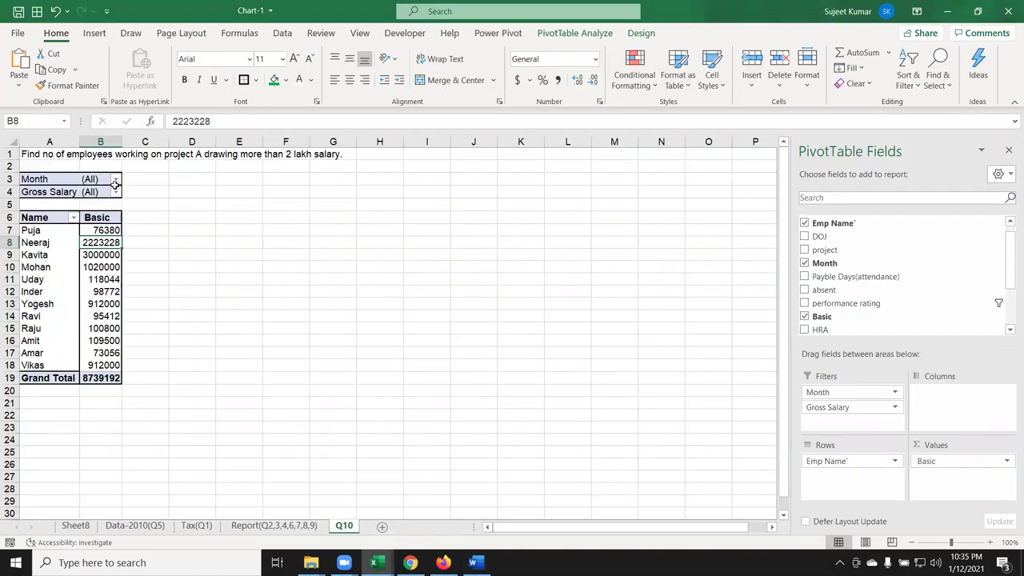
pyautogui.hotkey('alt', 'Tab')
pyautogui.hotkey('alt', 'Tab')
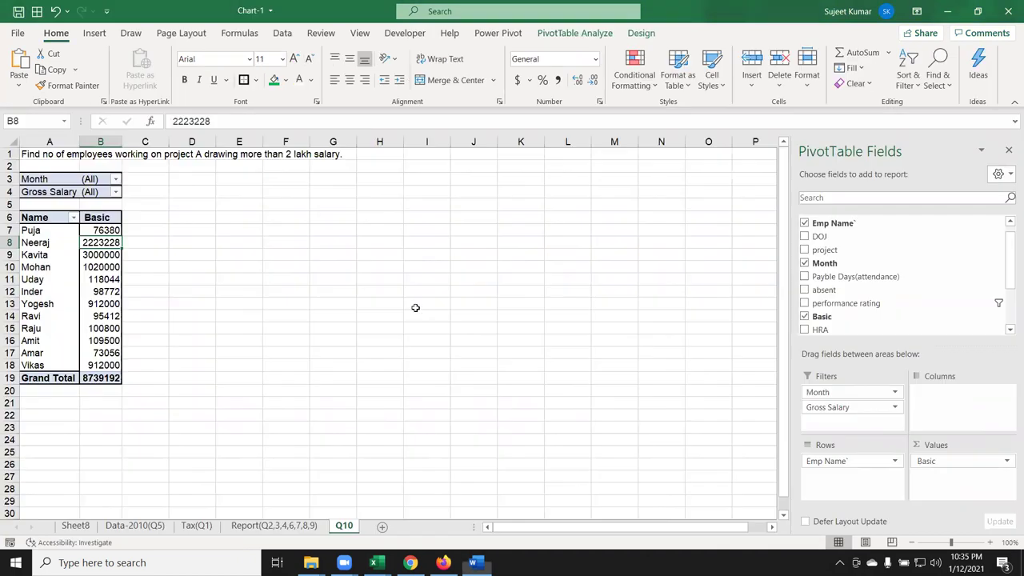
pyautogui.moveTo(833, 398)
pyautogui.mouseDown()
pyautogui.moveTo(894, 340)
pyautogui.moveTo(290, 258)
pyautogui.mouseUp()
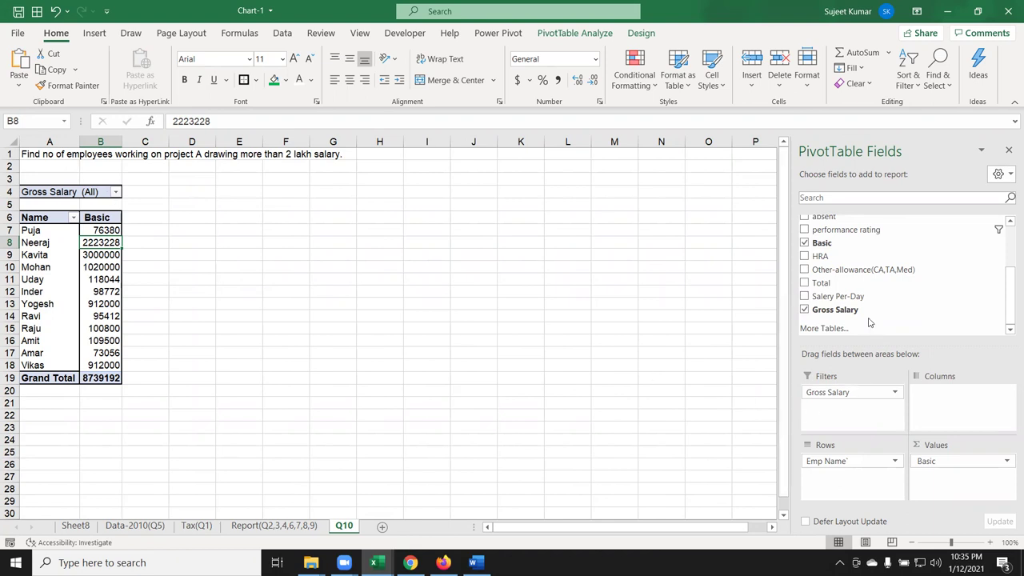
pyautogui.scroll(2, 849, 282)
# Add project as a pivot filter and set it to project A
pyautogui.moveTo(832, 260); pyautogui.dragTo(880, 400)
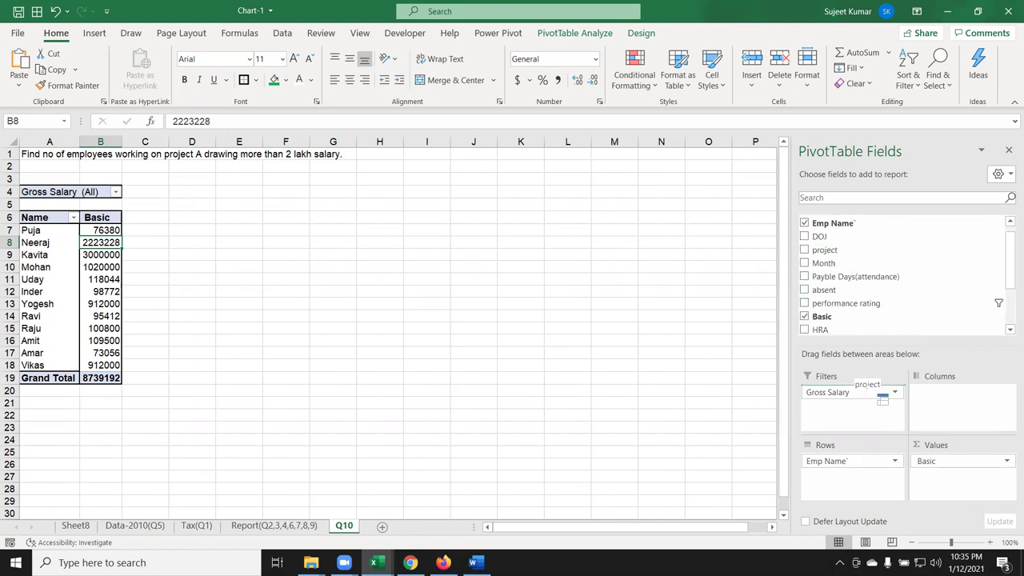
pyautogui.click(115, 180)
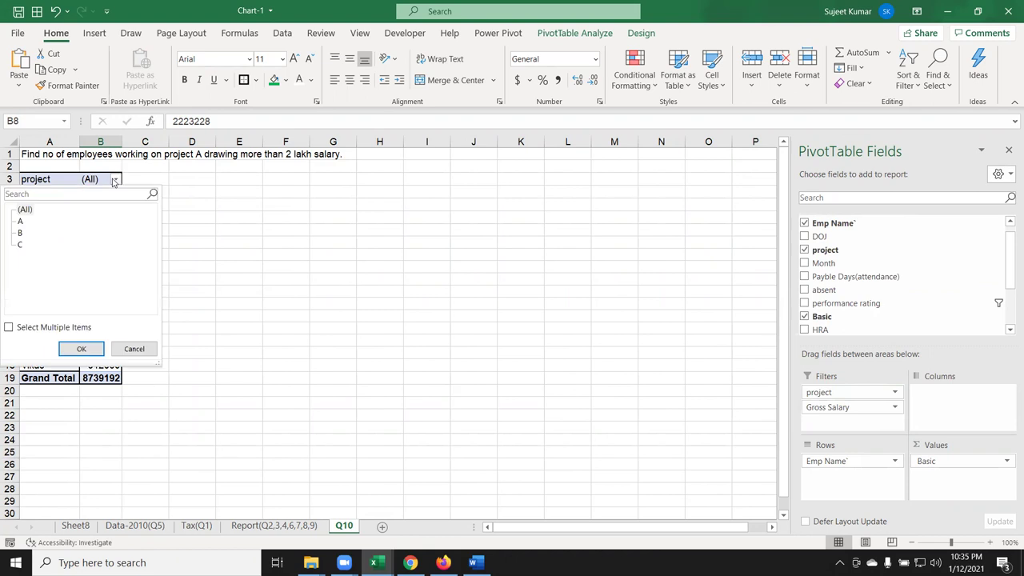
pyautogui.click(21, 223)
pyautogui.click(92, 351)
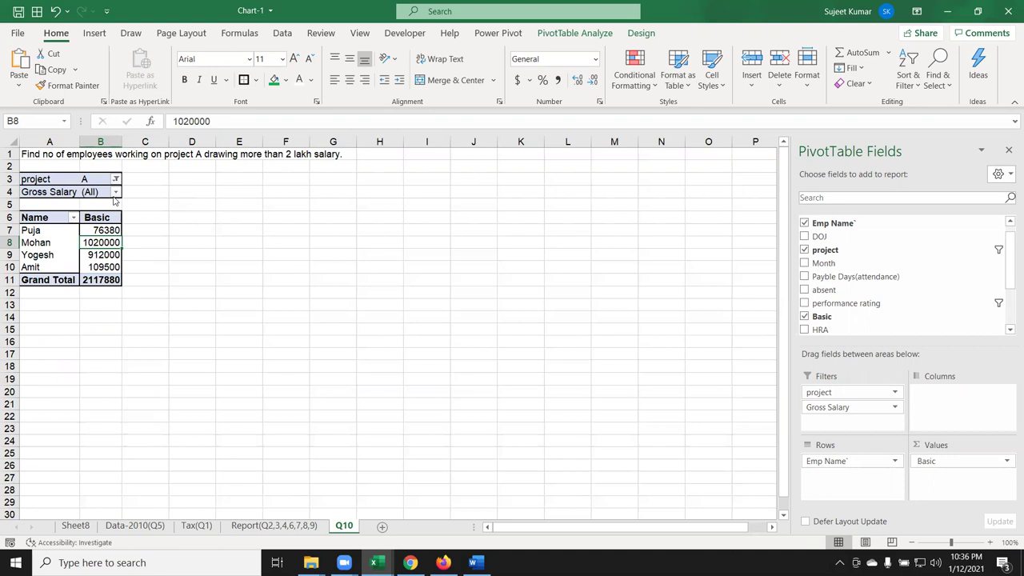
# Swap Basic for Gross Salary in the pivot's Values, removing the Gross Salary filter
pyautogui.click(116, 192)
pyautogui.click(118, 196)
pyautogui.click(117, 196)
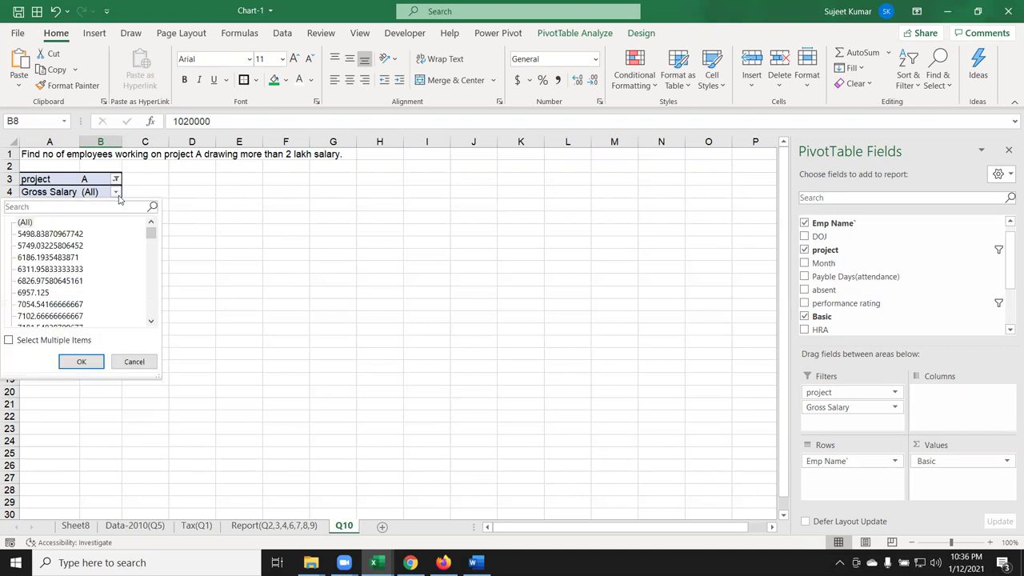
pyautogui.press('Escape')
pyautogui.hotkey('alt', 'Tab')
pyautogui.hotkey('alt', 'Tab')
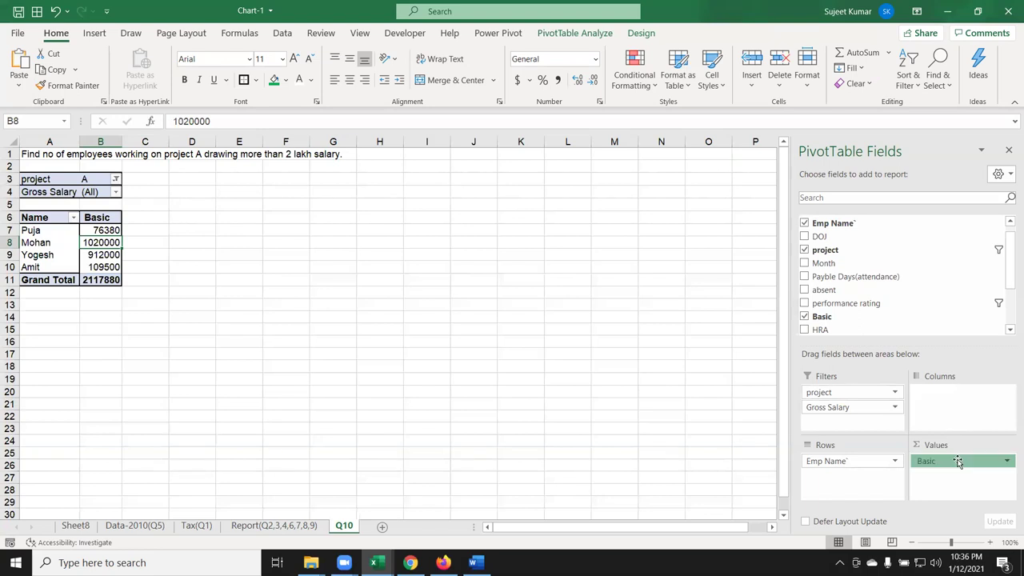
pyautogui.moveTo(959, 455); pyautogui.dragTo(965, 362)
pyautogui.moveTo(859, 408); pyautogui.dragTo(951, 480)
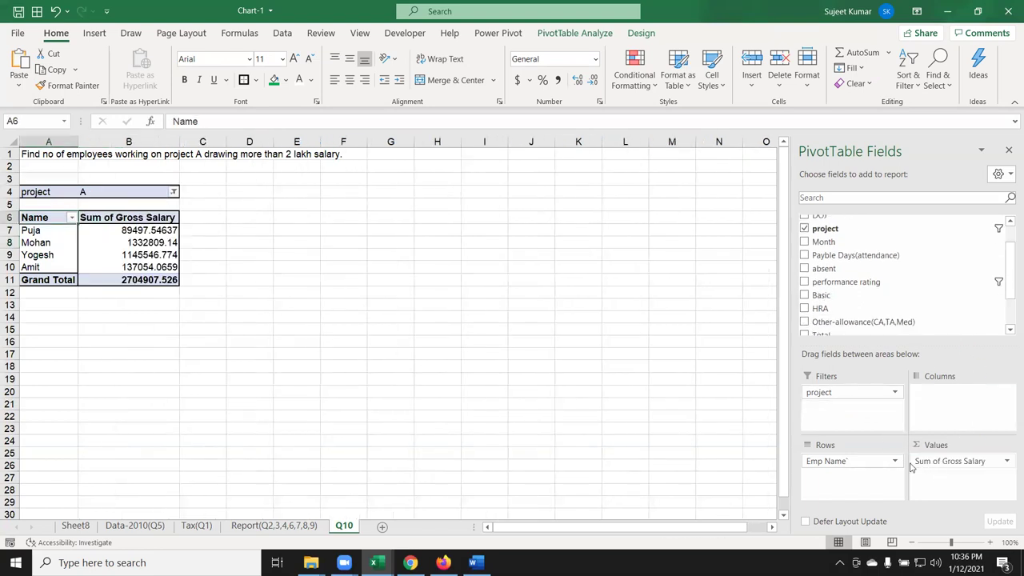
# Filter employee names to Sum of Gross Salary greater than 200000, leaving two employees
pyautogui.click(125, 268)
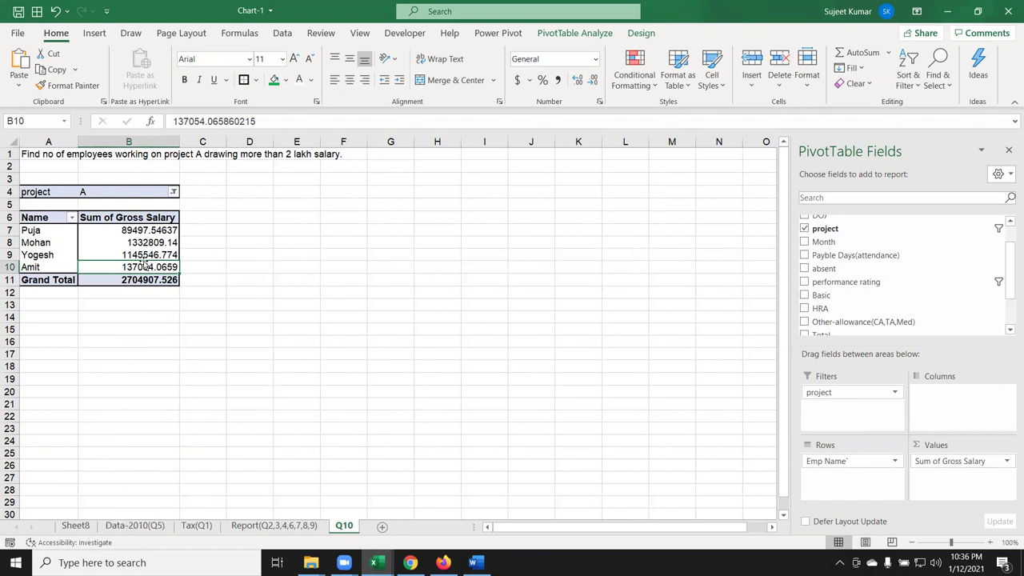
pyautogui.click(153, 218)
pyautogui.click(72, 217)
pyautogui.moveTo(41, 326)
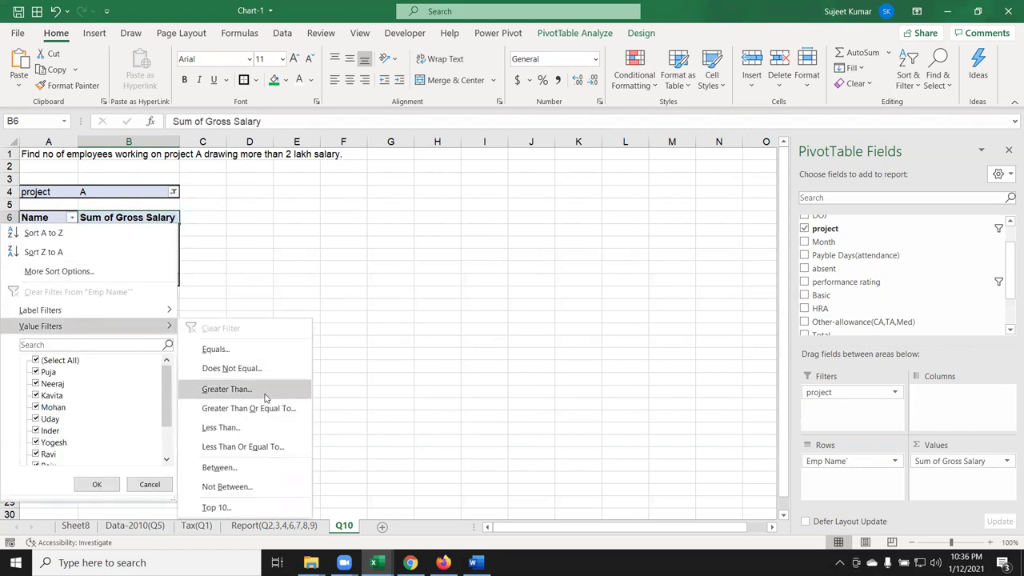
pyautogui.click(228, 389)
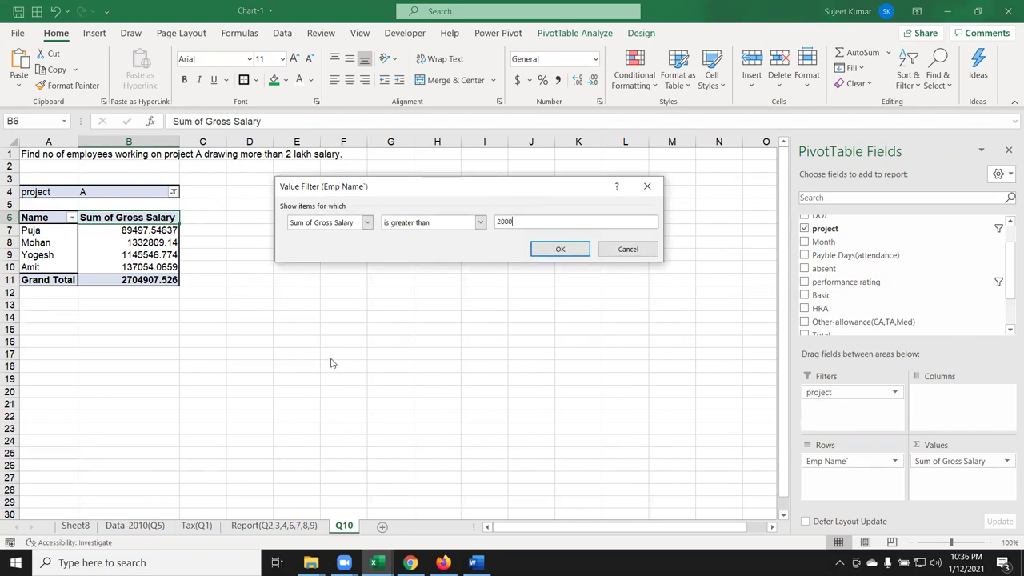
pyautogui.write('200000')
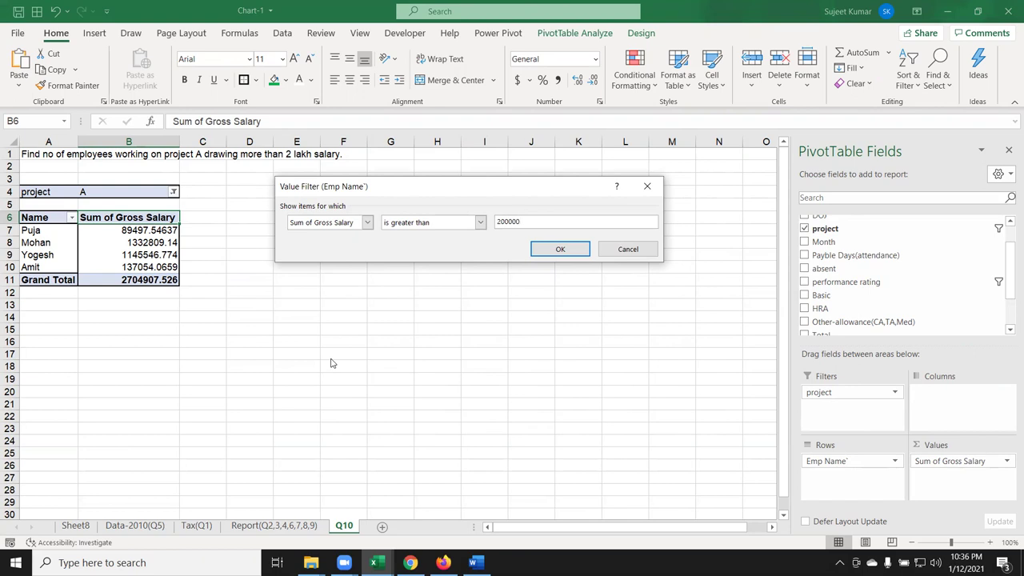
pyautogui.press('Return')
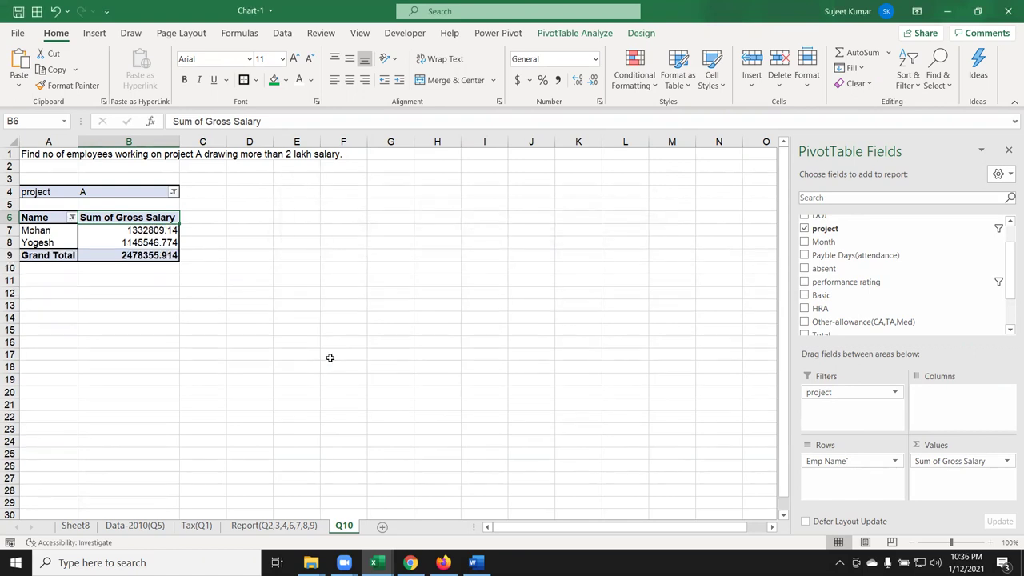
pyautogui.click(325, 358)
pyautogui.hotkey('alt', 'Tab')
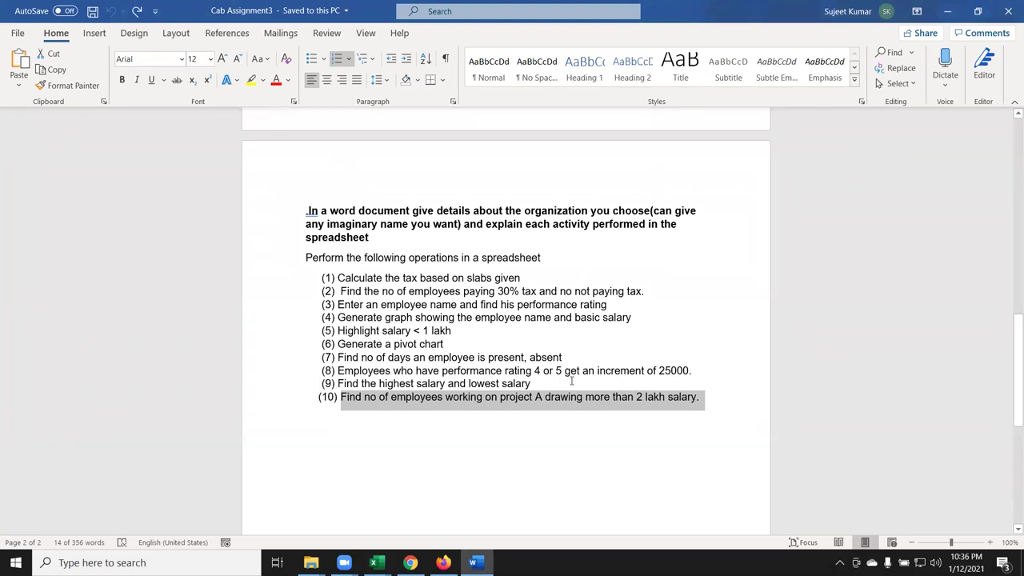
pyautogui.hotkey('alt', 'Tab')
pyautogui.click(242, 279)
pyautogui.click(137, 292)
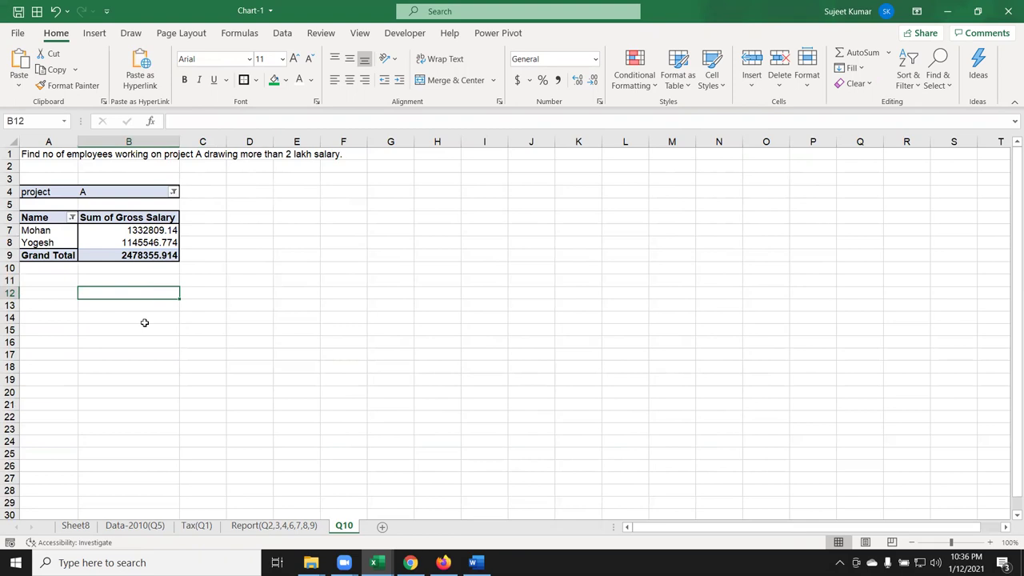
# Make the Report sheet's Q8 pivot sum Gross Salary instead of Basic
pyautogui.click(275, 528)
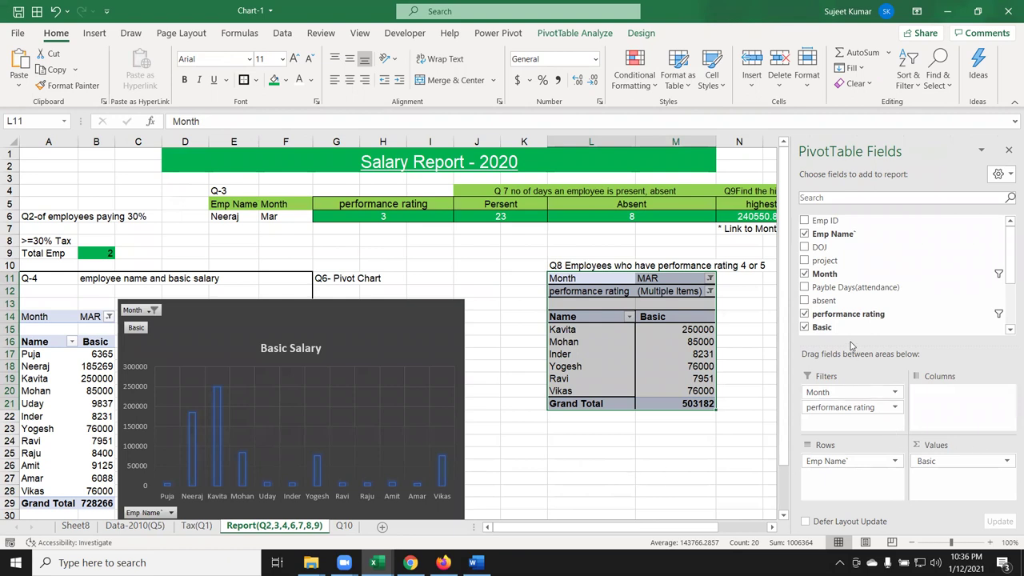
pyautogui.scroll(-3, 846, 336)
pyautogui.click(805, 242)
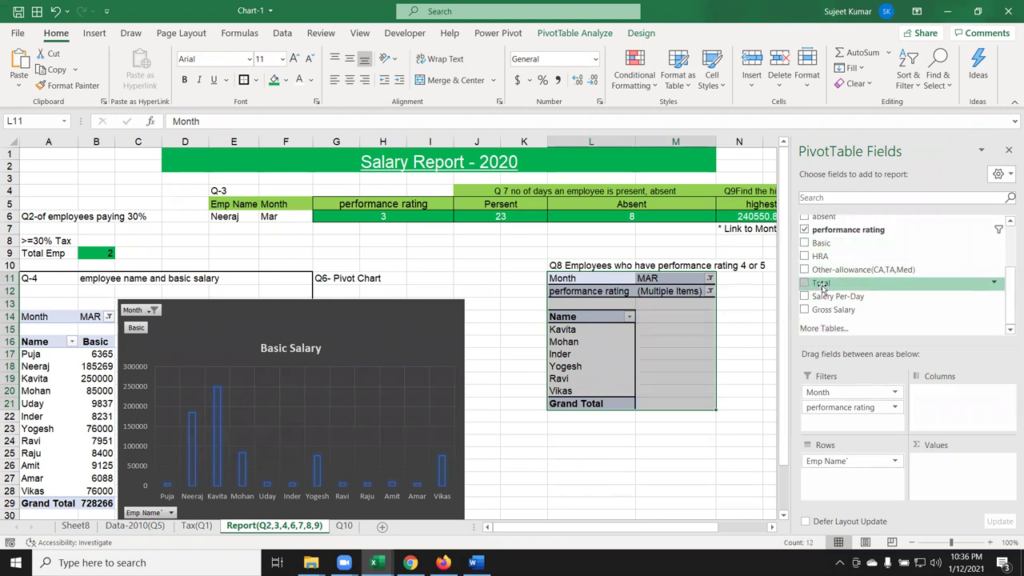
pyautogui.moveTo(833, 310); pyautogui.dragTo(941, 470)
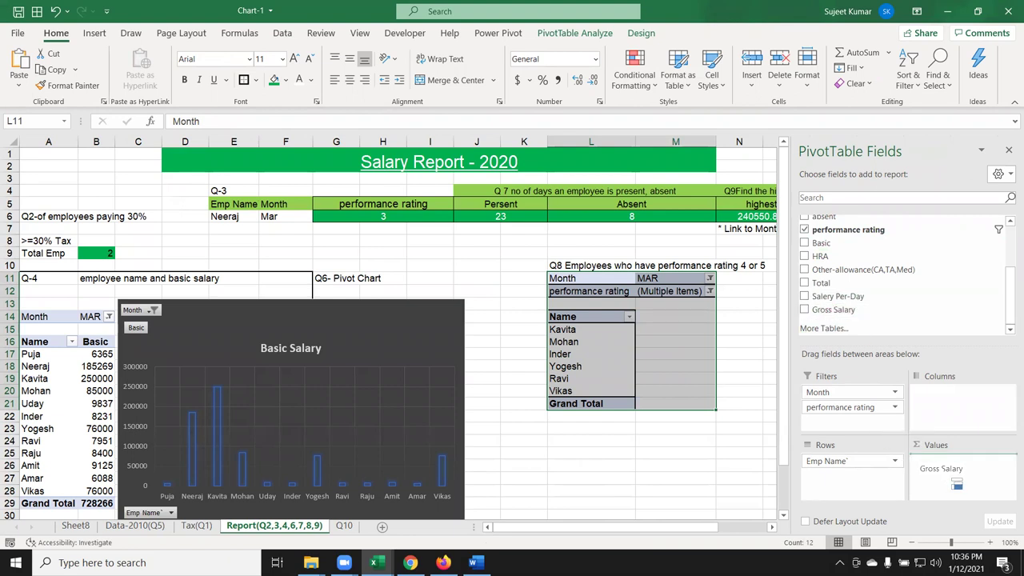
pyautogui.click(704, 356)
pyautogui.click(732, 440)
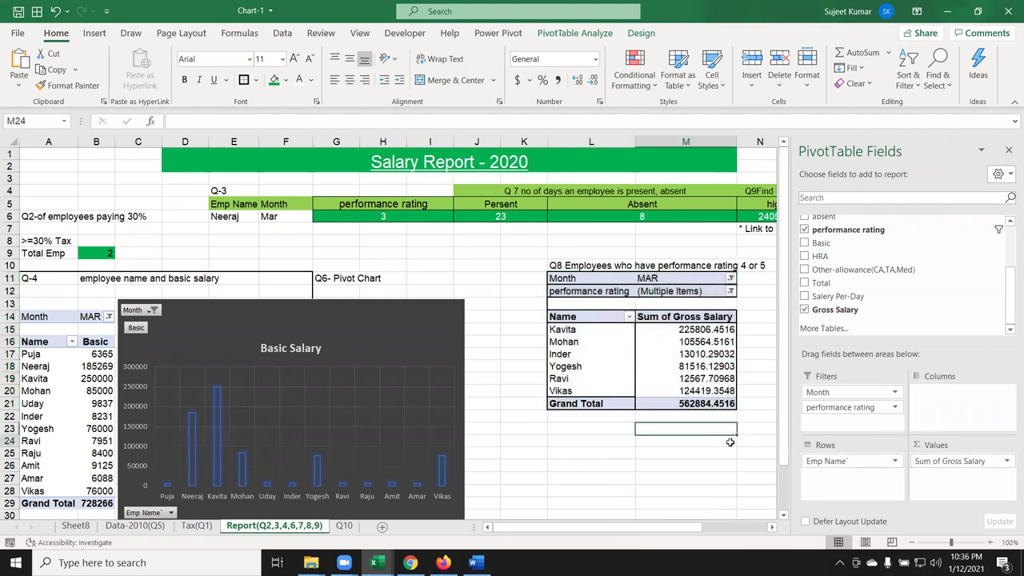
pyautogui.click(766, 323)
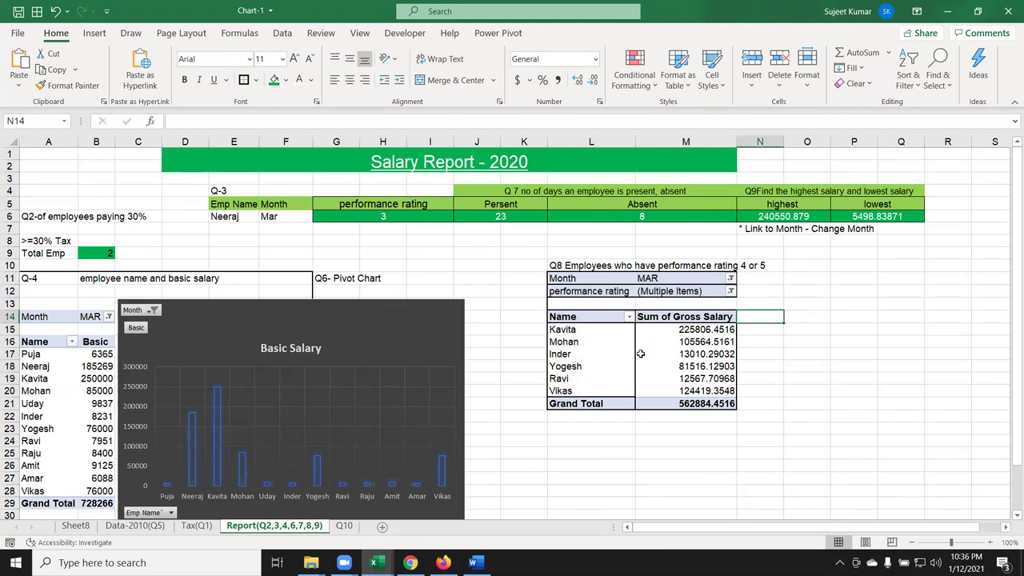
# Save the Chart-1 workbook
pyautogui.hotkey('ctrl', 's')
pyautogui.click(573, 478)
pyautogui.scroll(-4, 573, 478)
pyautogui.scroll(4, 573, 479)
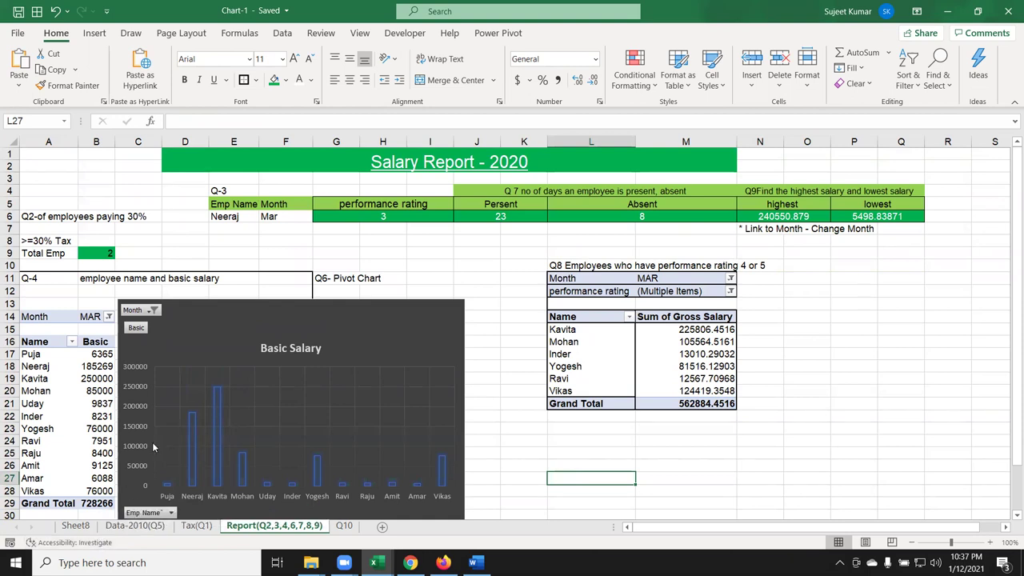
# Delete the empty Sheet8 permanently
pyautogui.click(88, 527)
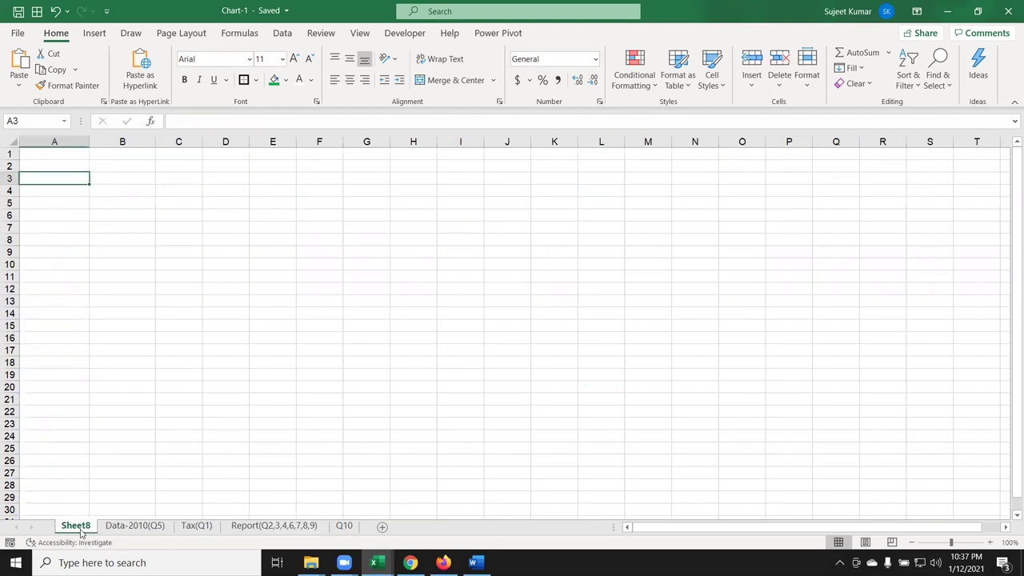
pyautogui.rightClick(87, 528)
pyautogui.click(136, 370)
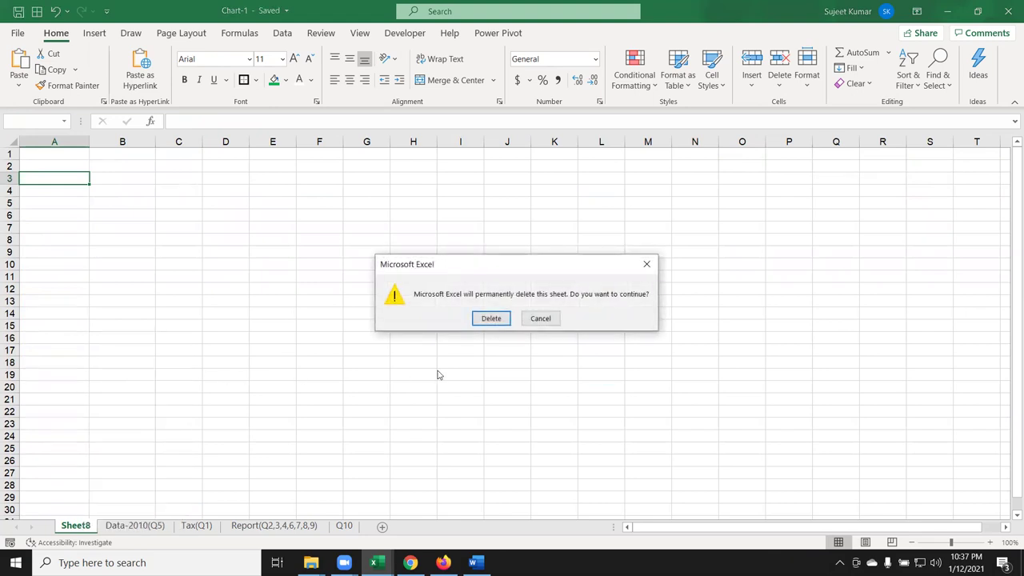
pyautogui.click(488, 320)
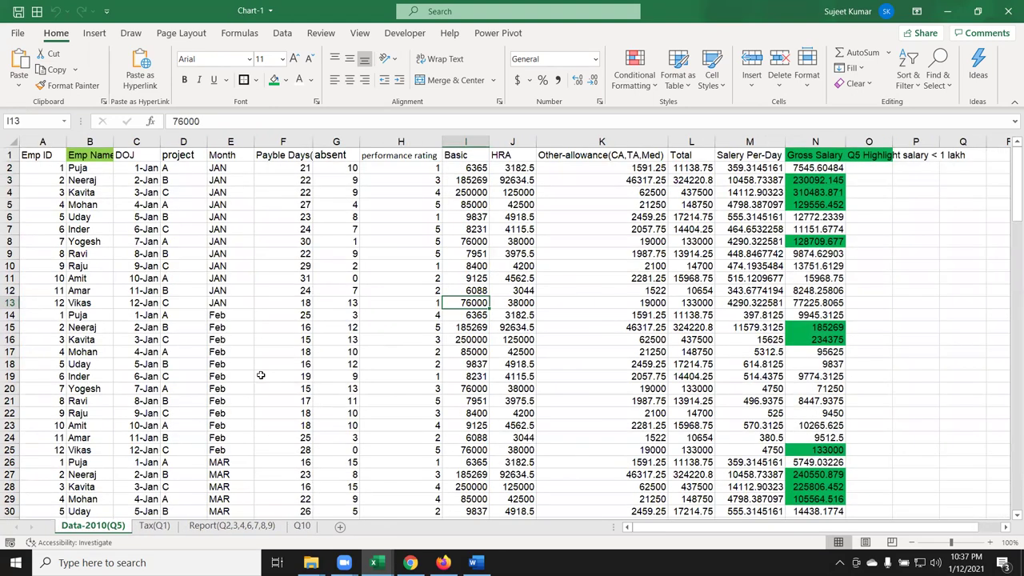
# Save the workbook, then save a copy named Salary-1 in Downloads
pyautogui.hotkey('ctrl', 's')
pyautogui.click(16, 33)
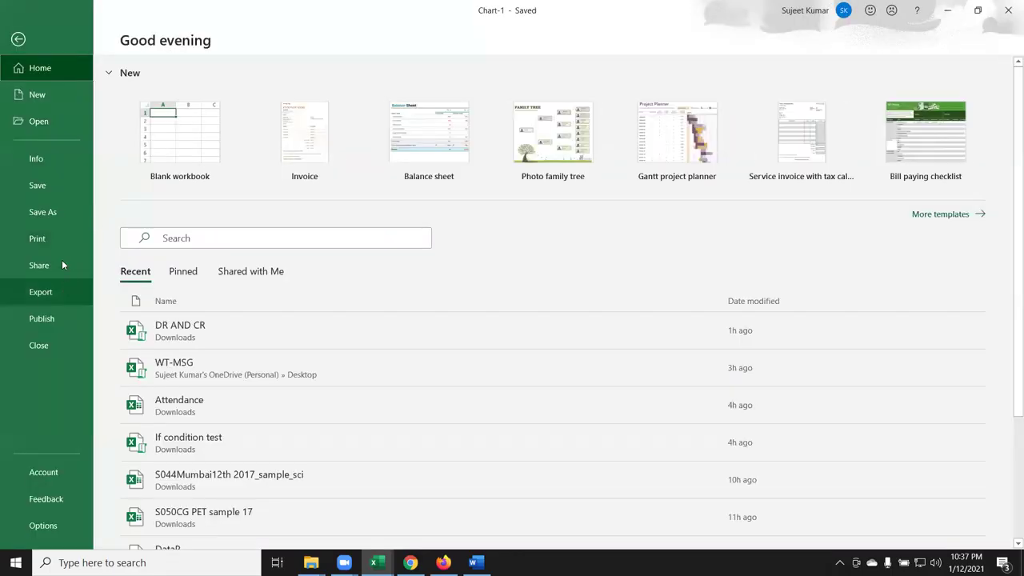
pyautogui.click(69, 213)
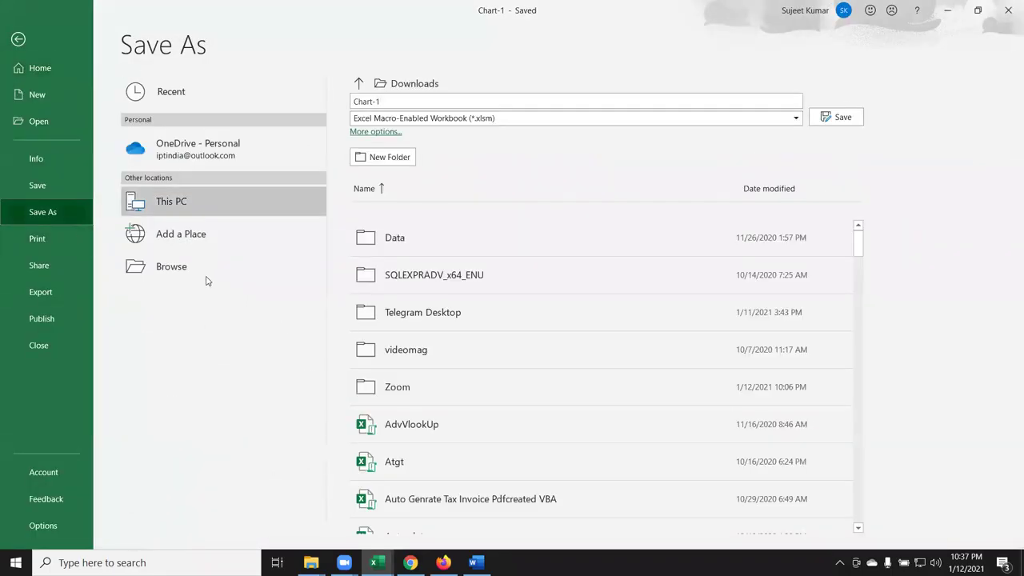
pyautogui.click(206, 277)
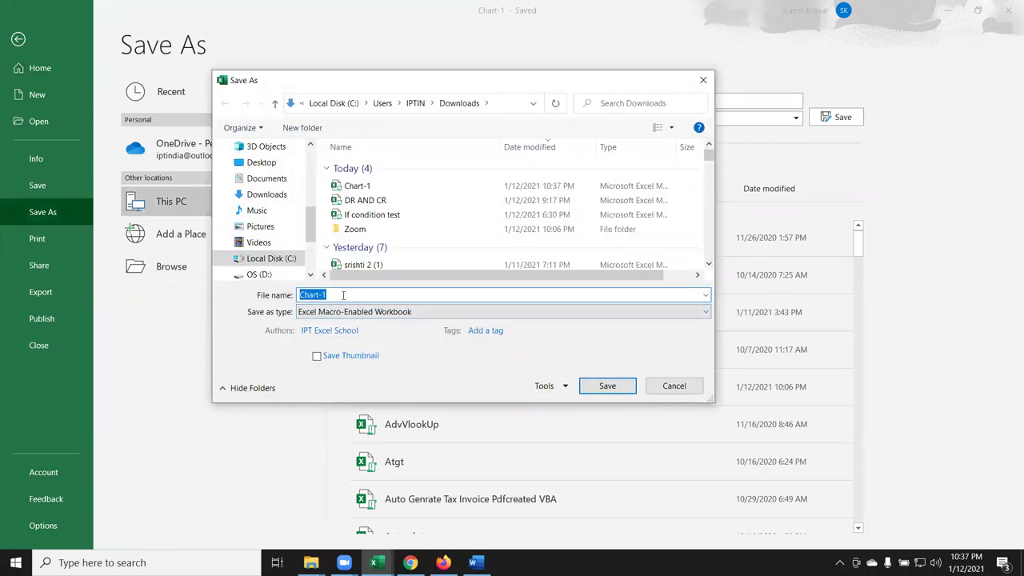
pyautogui.write('Salary')
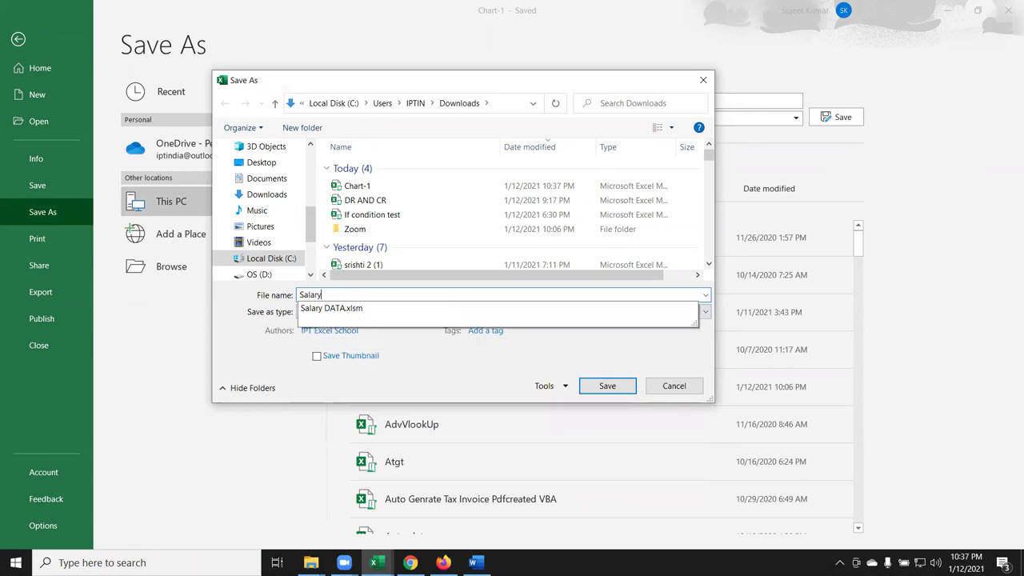
pyautogui.write('-1')
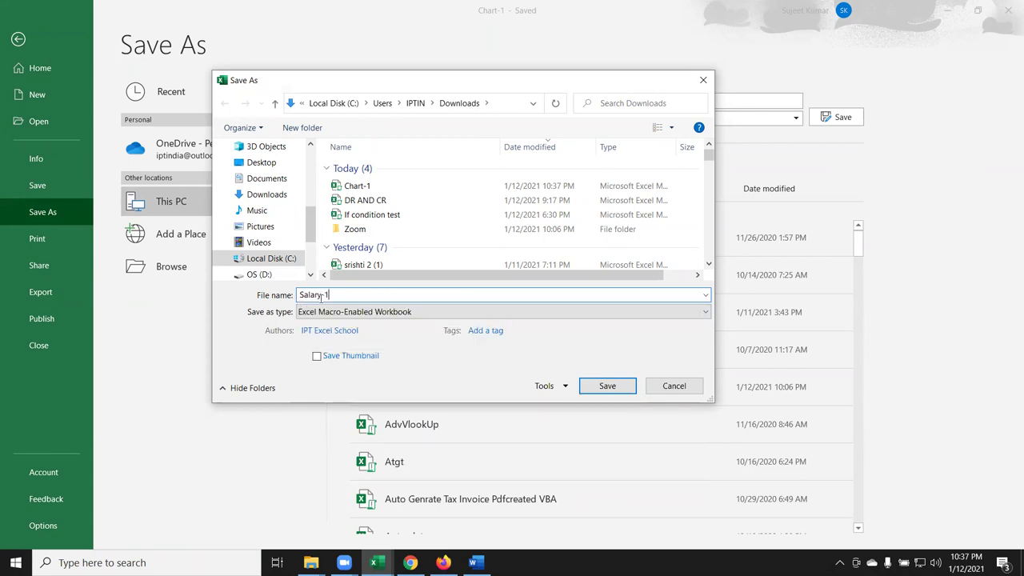
pyautogui.click(591, 381)
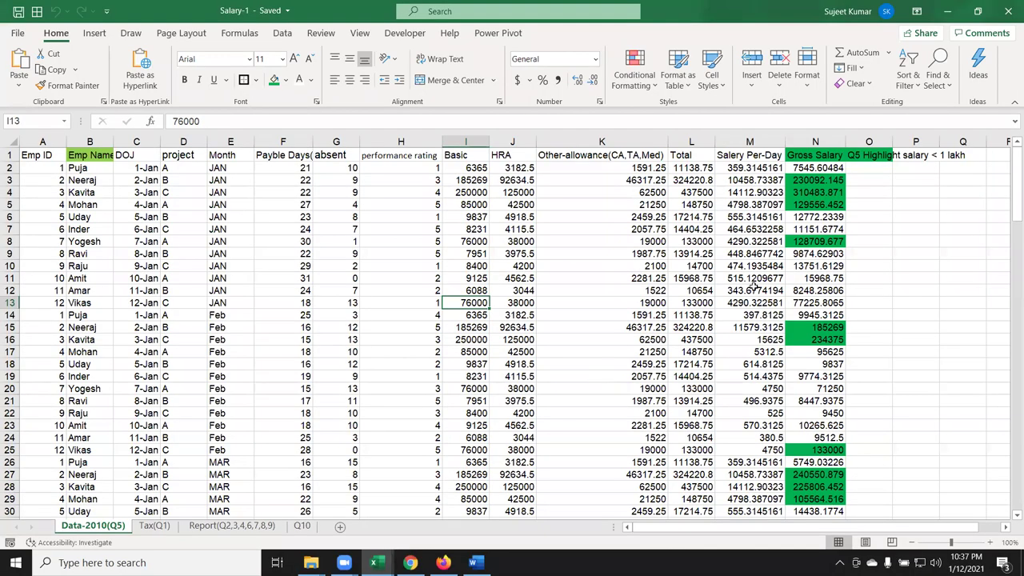
# Close the Salary-1 workbook and start a new email in Gmail
pyautogui.click(1009, 11)
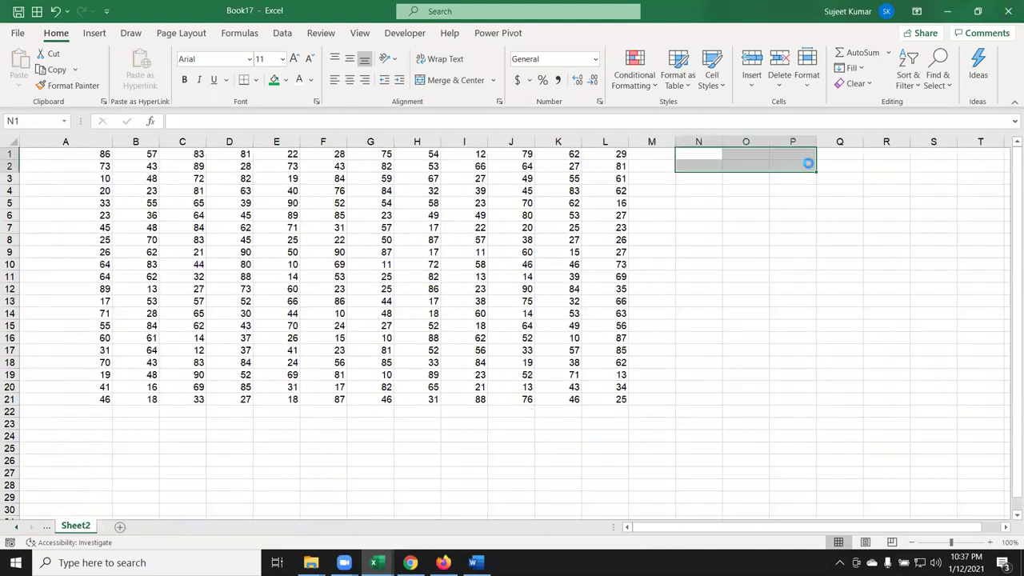
pyautogui.hotkey('alt', 'Tab')
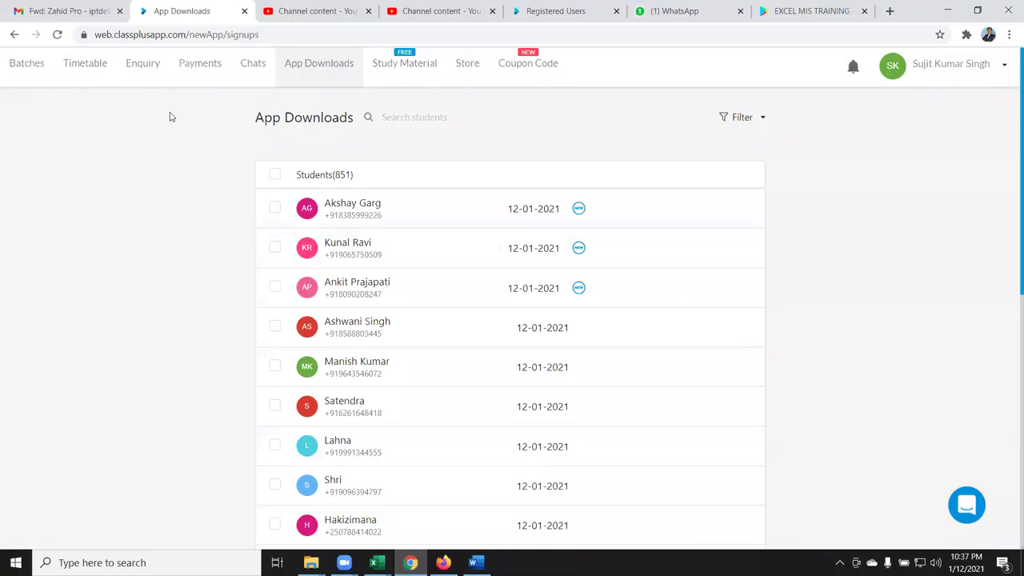
pyautogui.click(68, 12)
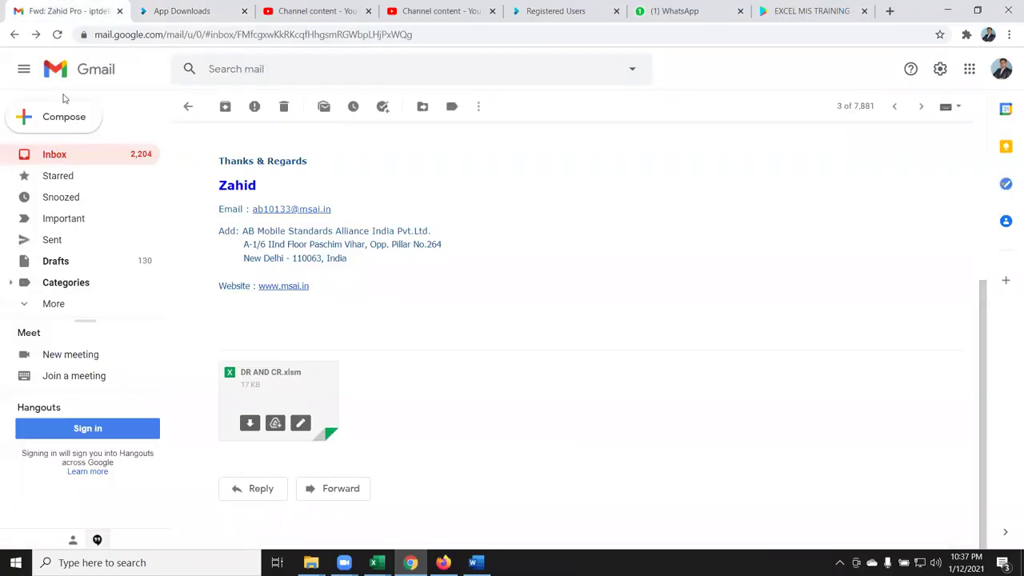
pyautogui.click(64, 120)
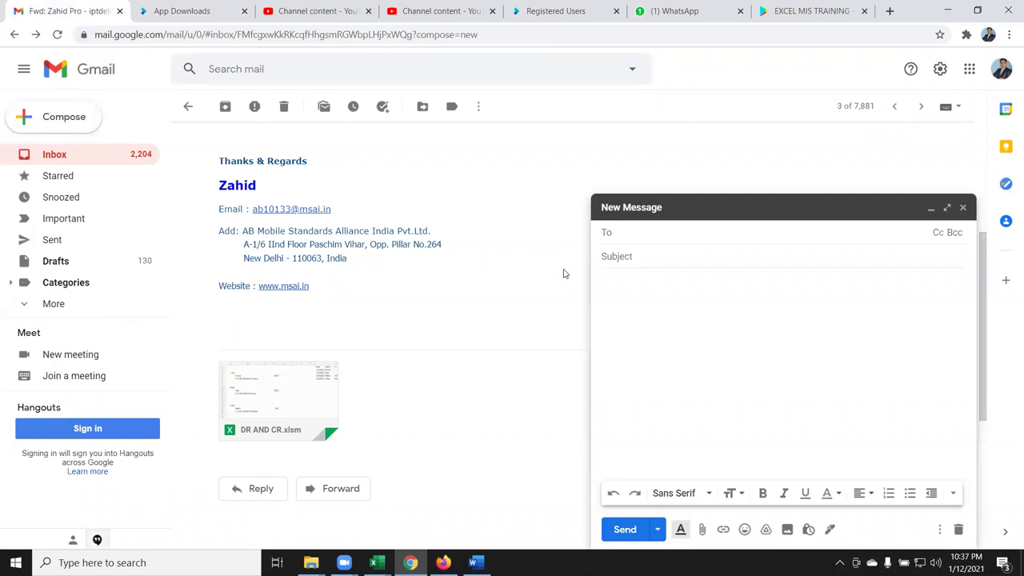
# Add the first two recipients to the To field from contact suggestions
pyautogui.write('san')
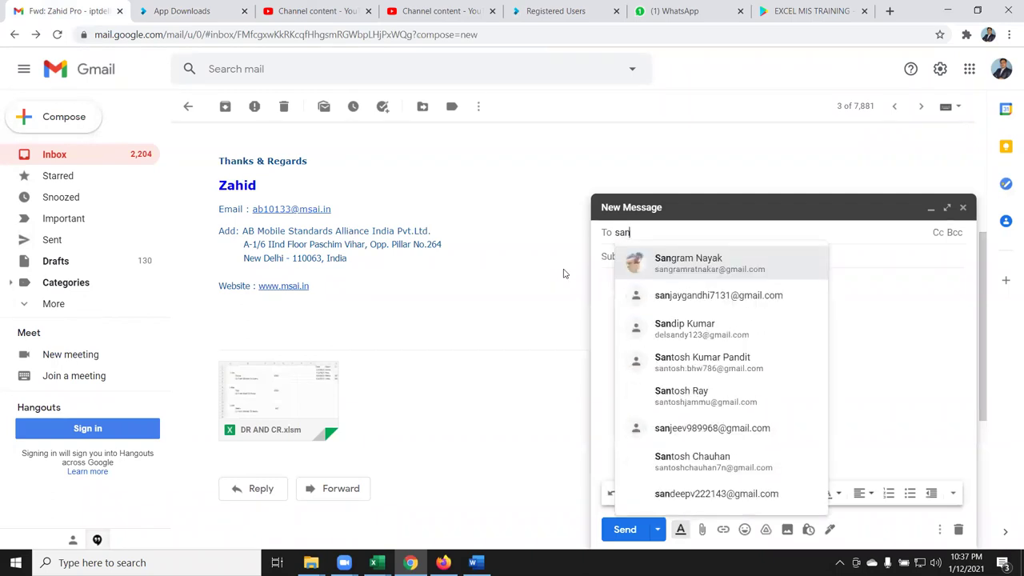
pyautogui.press('Return')
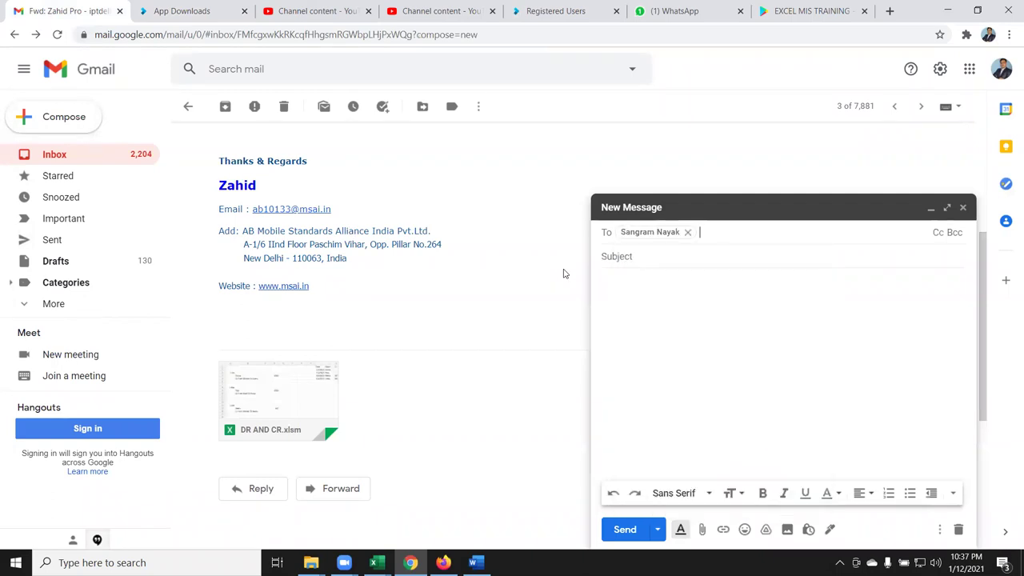
pyautogui.write('r')
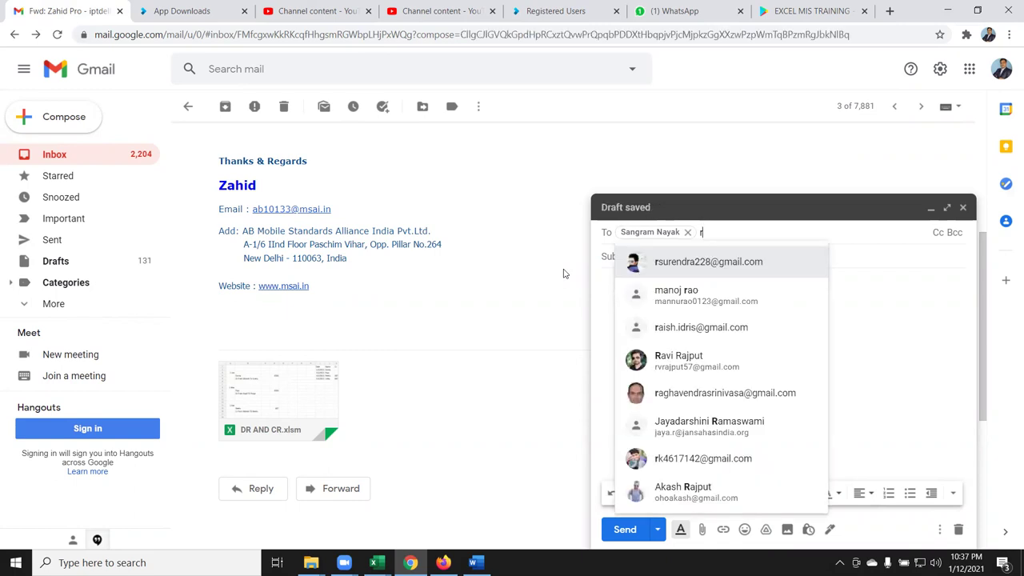
pyautogui.write('k')
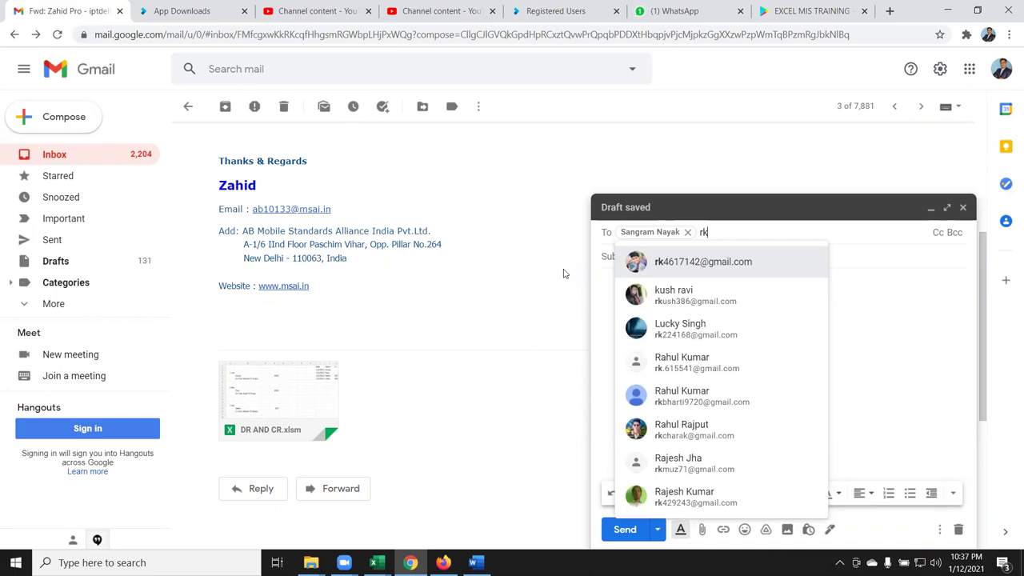
pyautogui.press('BackSpace')
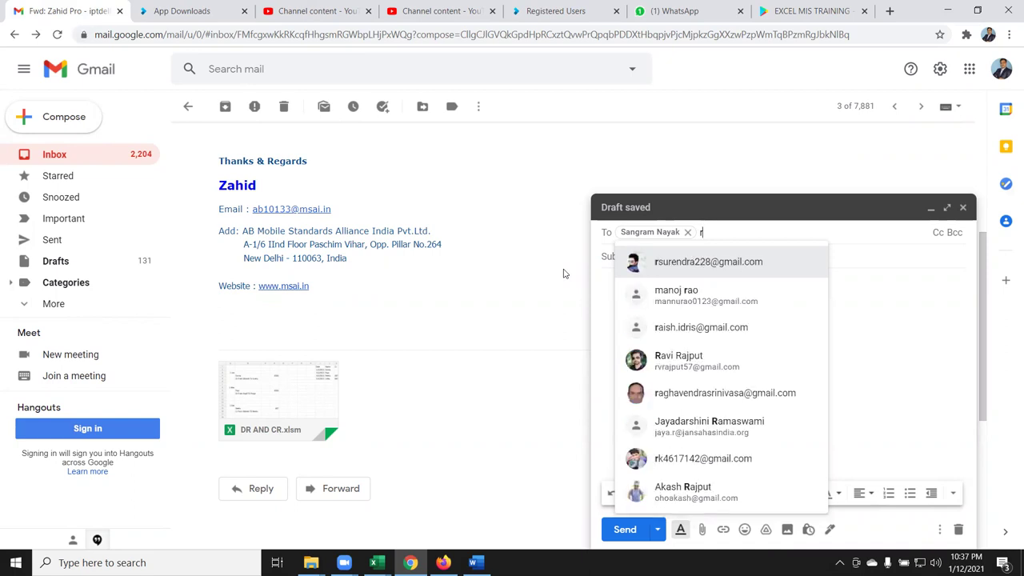
pyautogui.write('a')
pyautogui.press('Return')
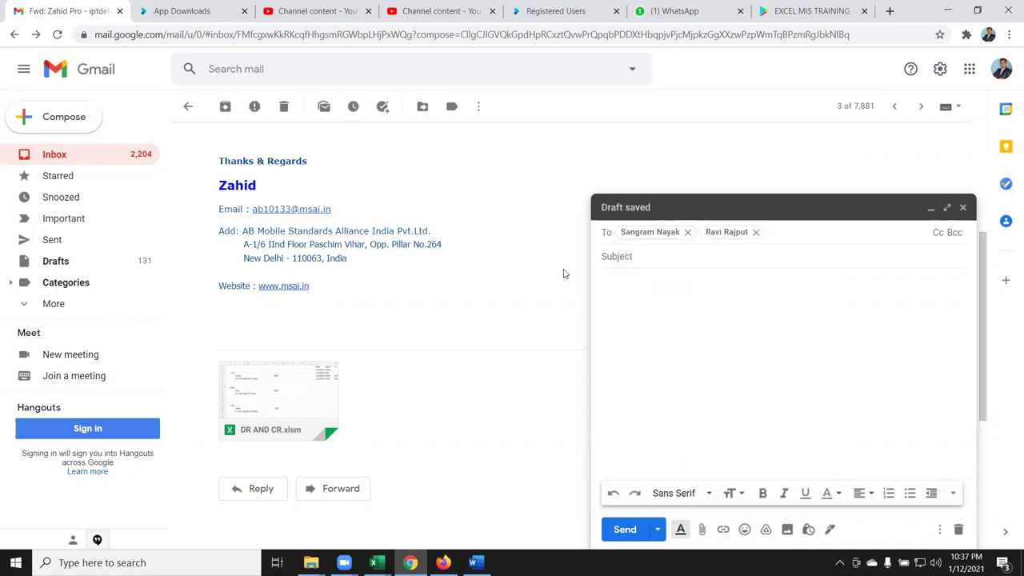
# Add three more recipients from the suggested addresses, completing five in total
pyautogui.write('ra')
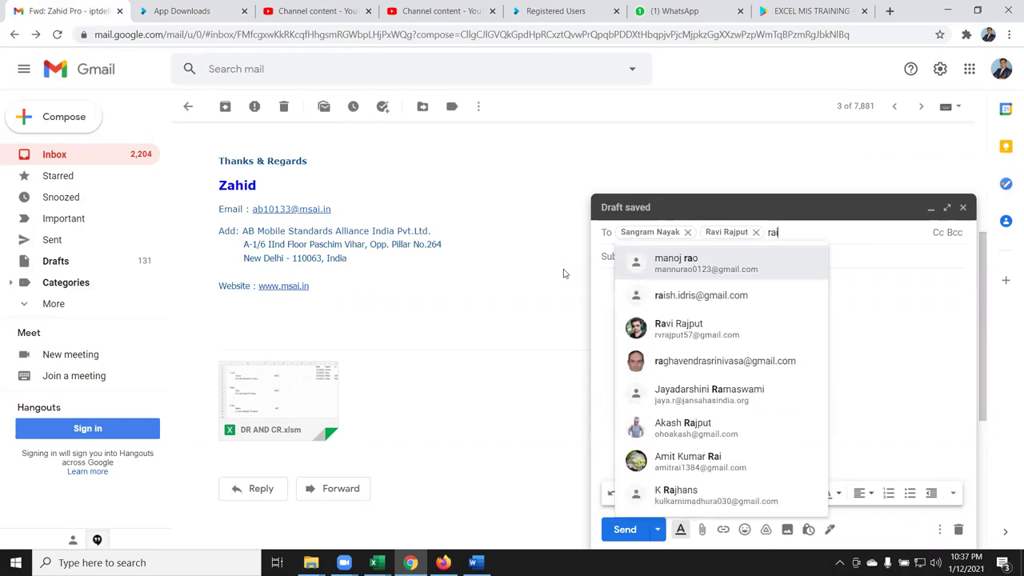
pyautogui.write('i')
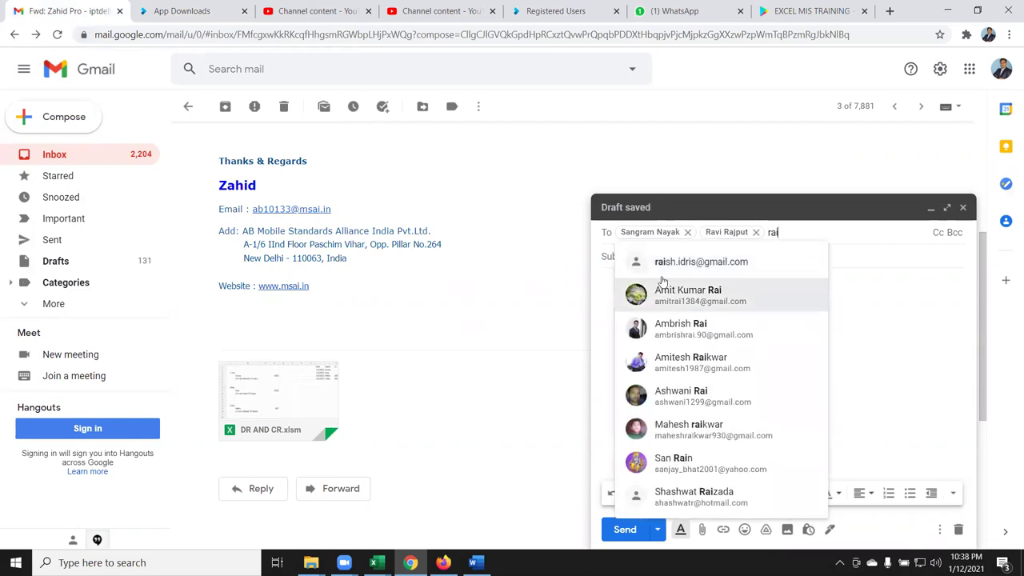
pyautogui.click(671, 273)
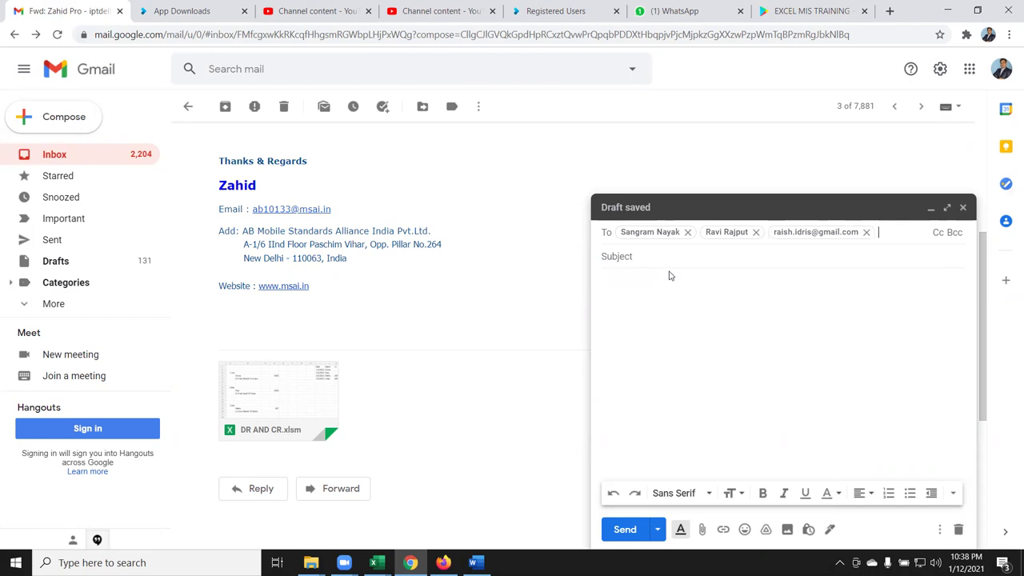
pyautogui.write('puni')
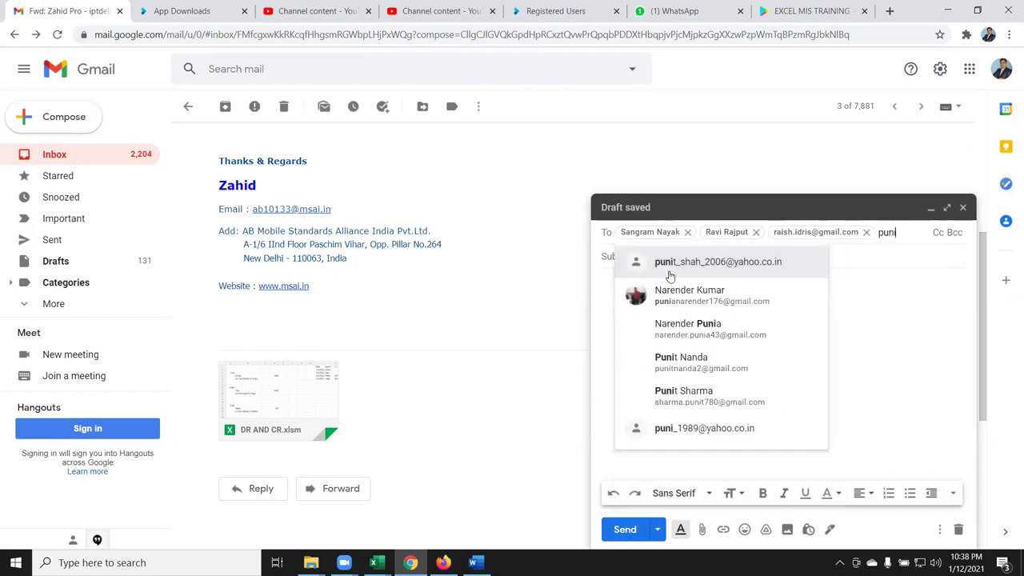
pyautogui.click(671, 274)
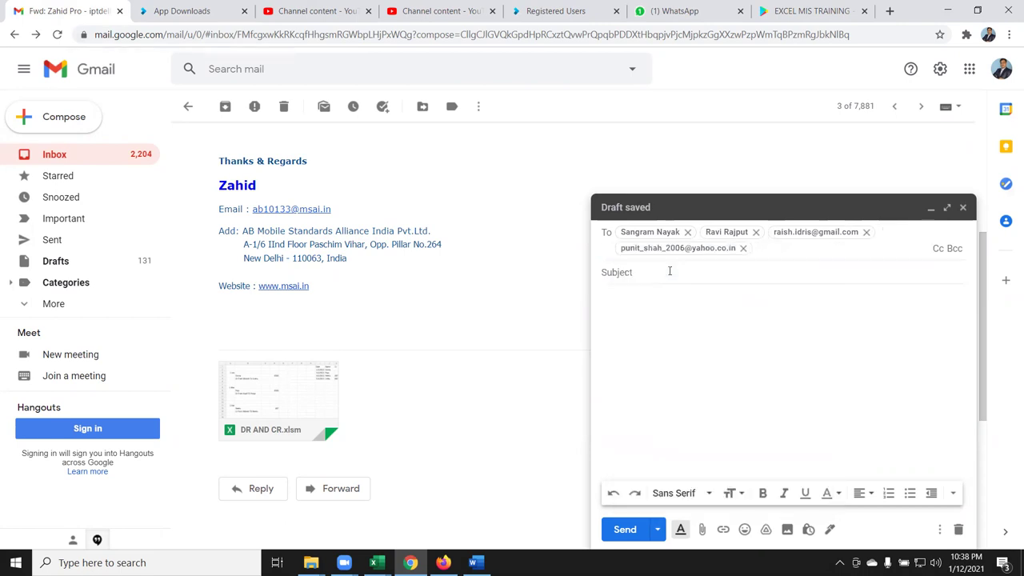
pyautogui.write('at')
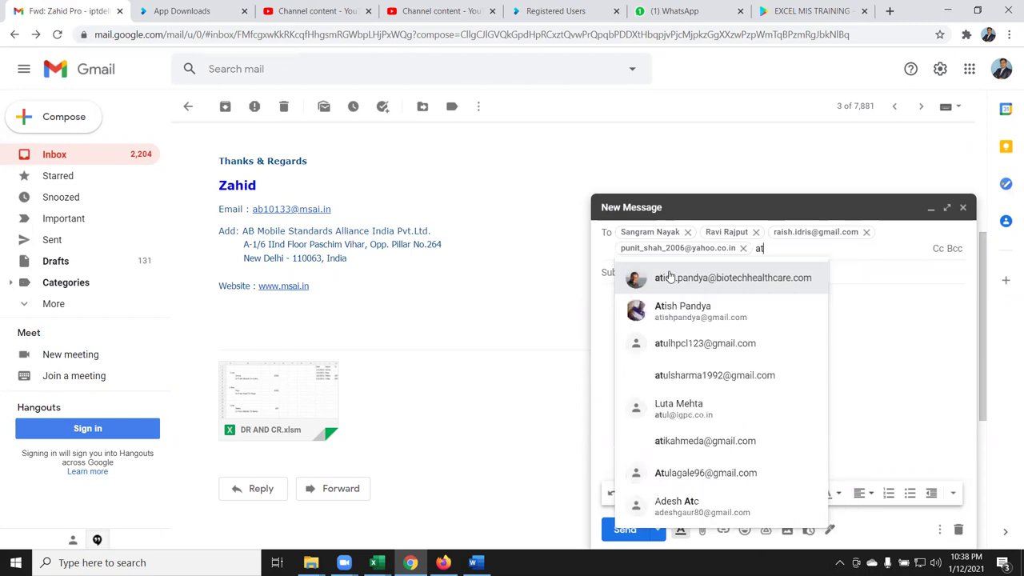
pyautogui.write('ul')
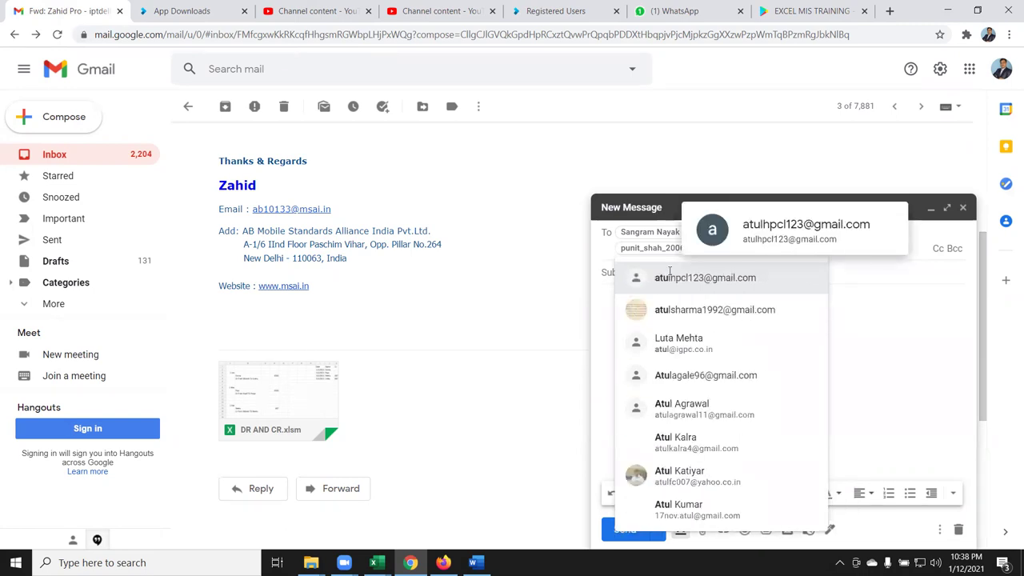
pyautogui.click(670, 273)
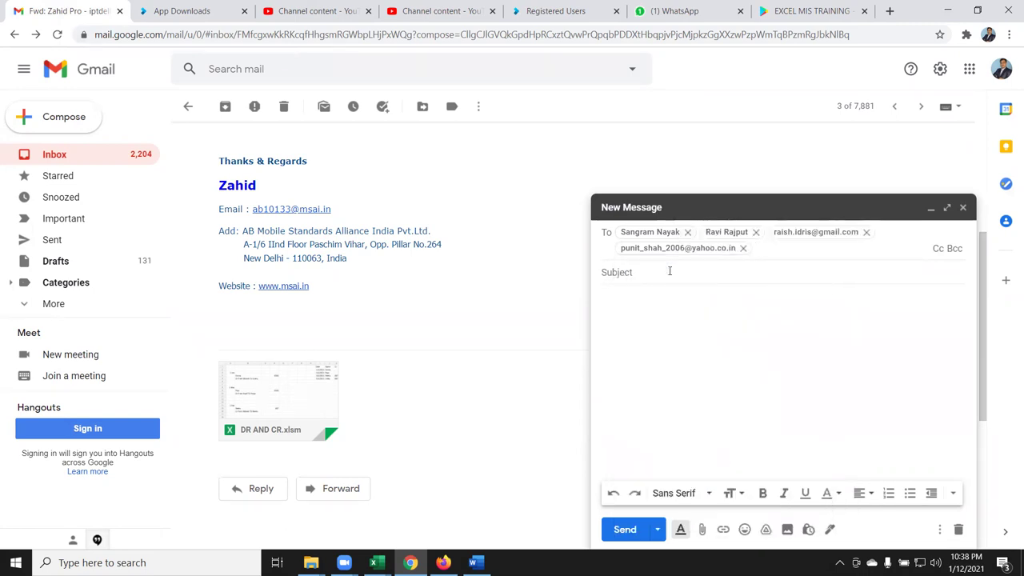
pyautogui.write('atu')
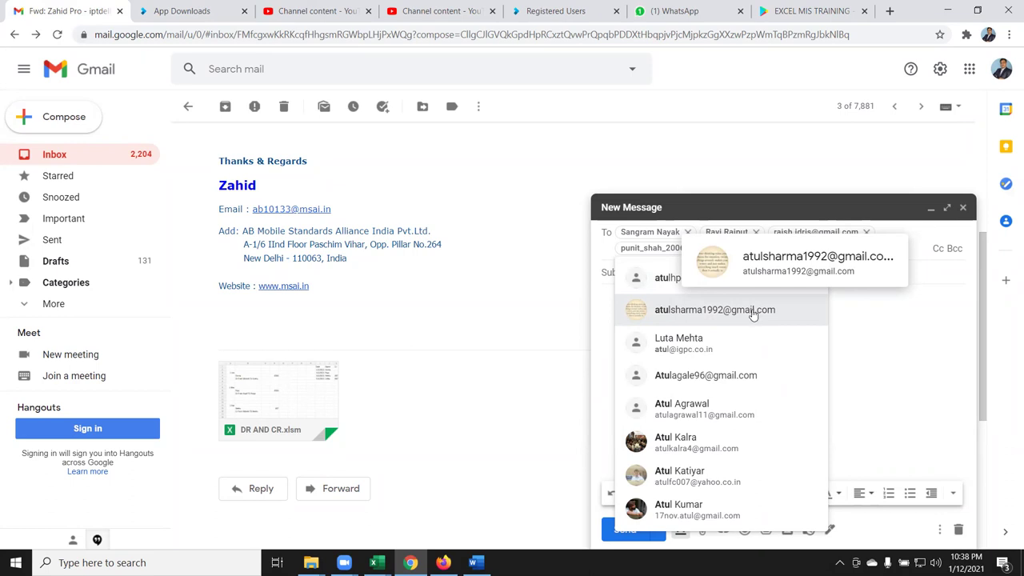
pyautogui.click(661, 312)
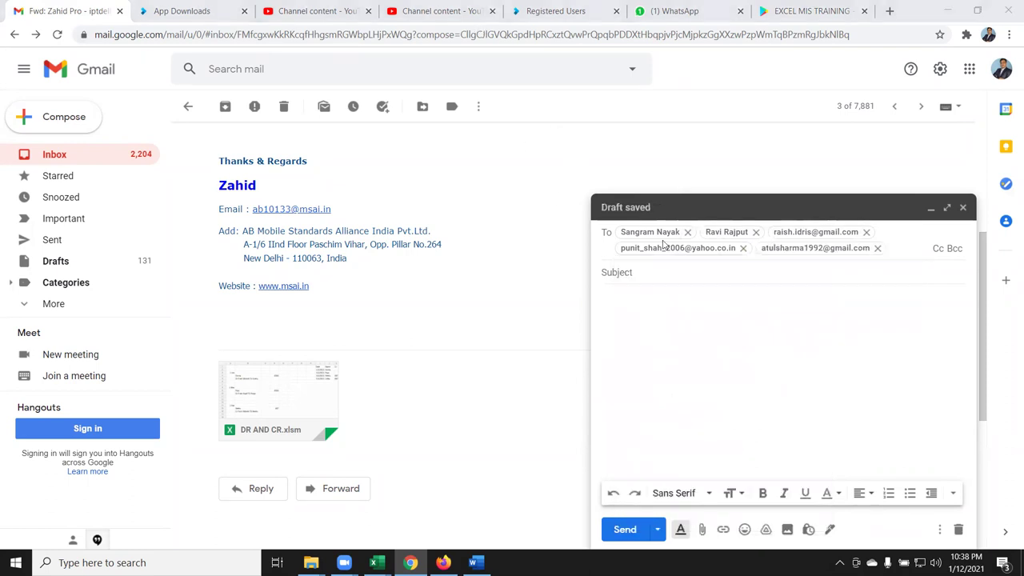
pyautogui.click(672, 284)
# Give the email the subject 'File', attach Salary-1.xlsm from Downloads, send it and show the desktop
pyautogui.write('F')
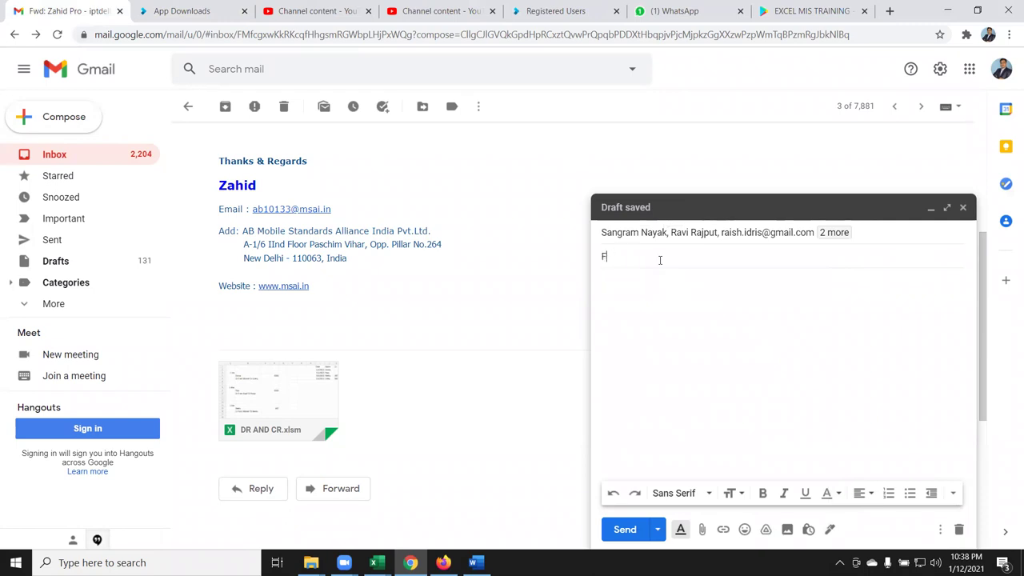
pyautogui.click(676, 289)
pyautogui.click(703, 530)
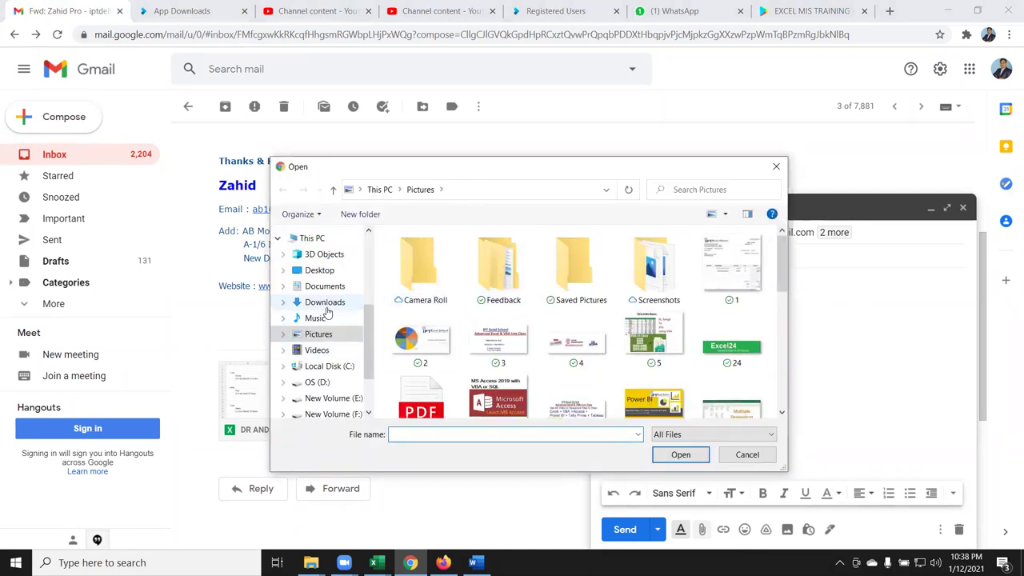
pyautogui.click(326, 304)
pyautogui.doubleClick(416, 271)
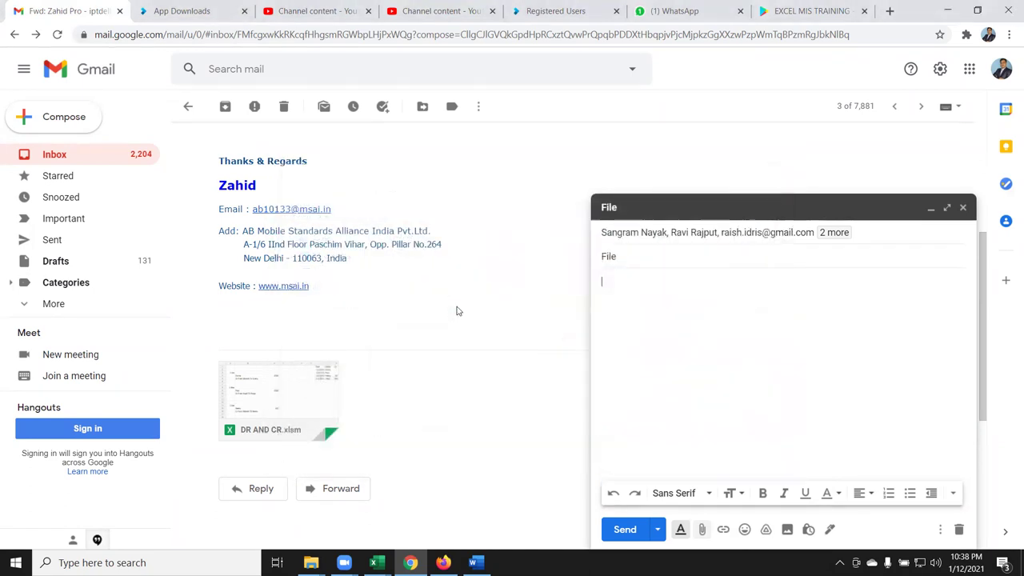
pyautogui.click(641, 531)
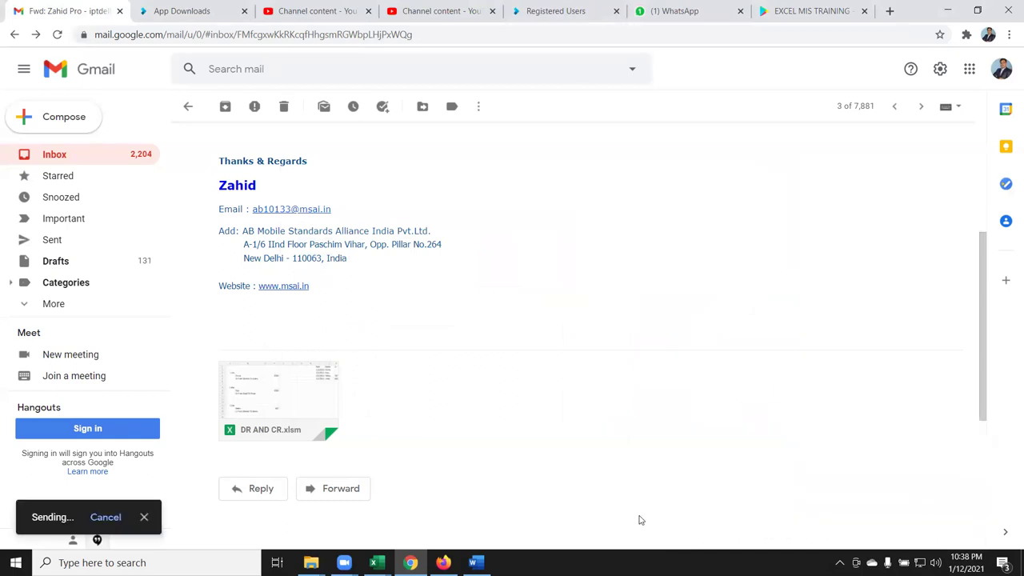
pyautogui.press('super+d')
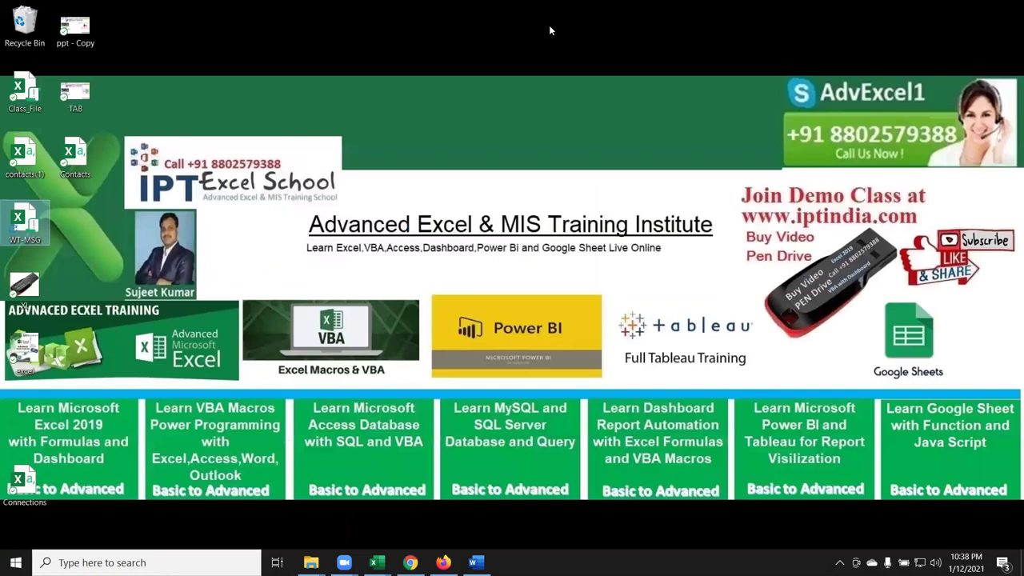